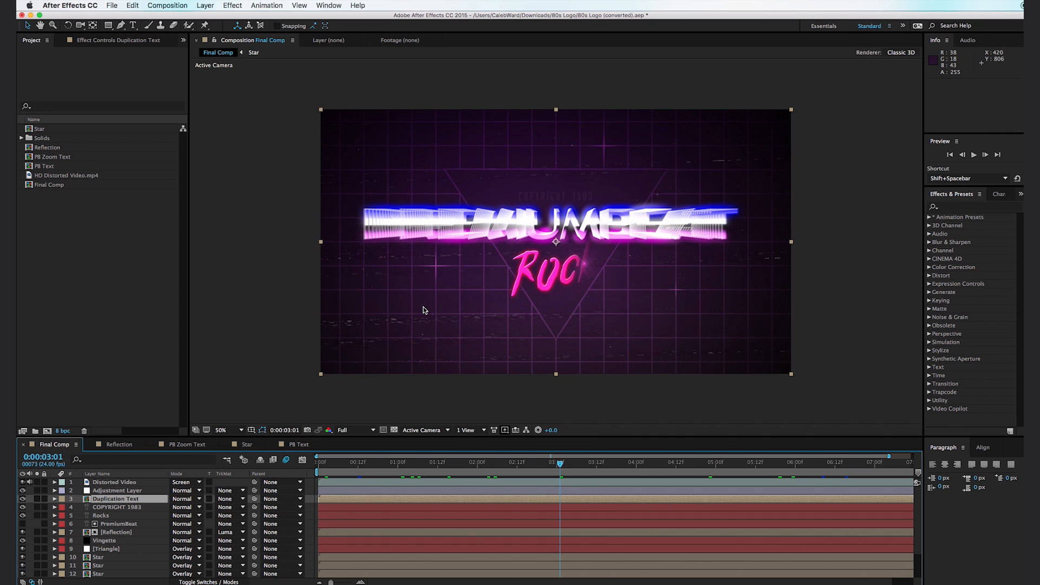
# - Create a new composition named Text with the HDTV 1080 24 preset
pyautogui.click(79, 286)
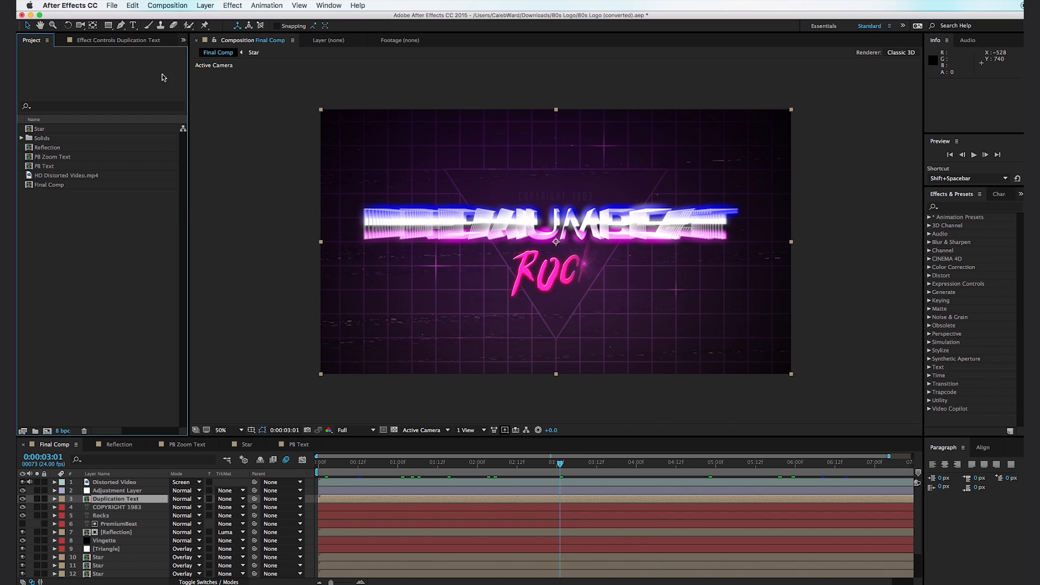
pyautogui.click(163, 6)
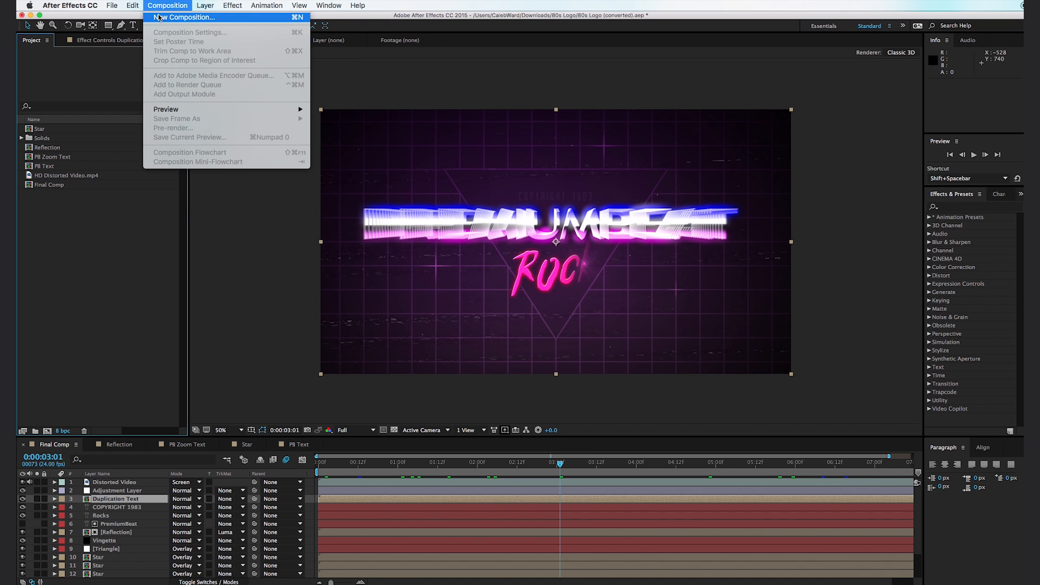
pyautogui.click(159, 17)
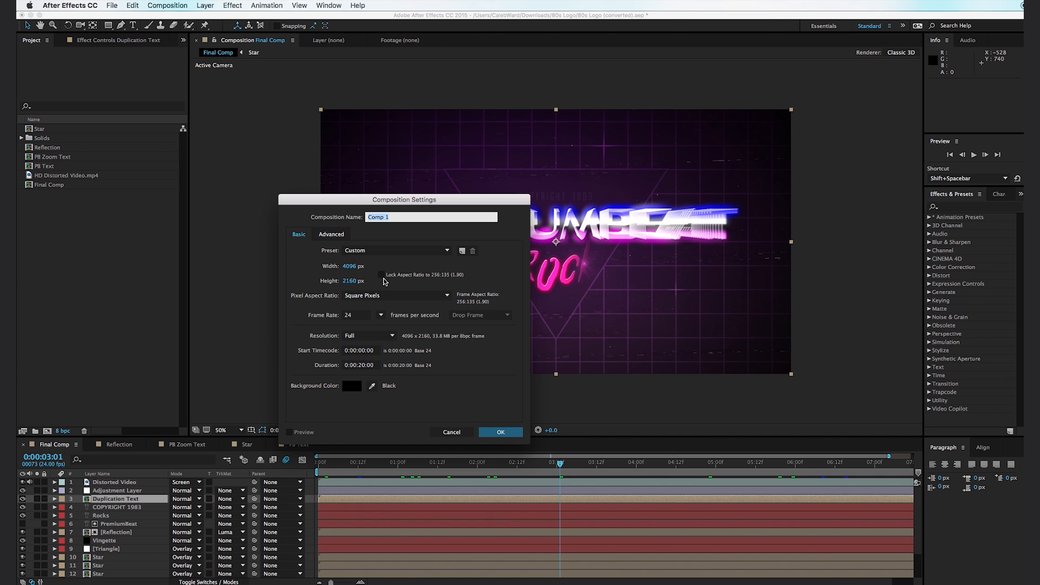
pyautogui.click(362, 252)
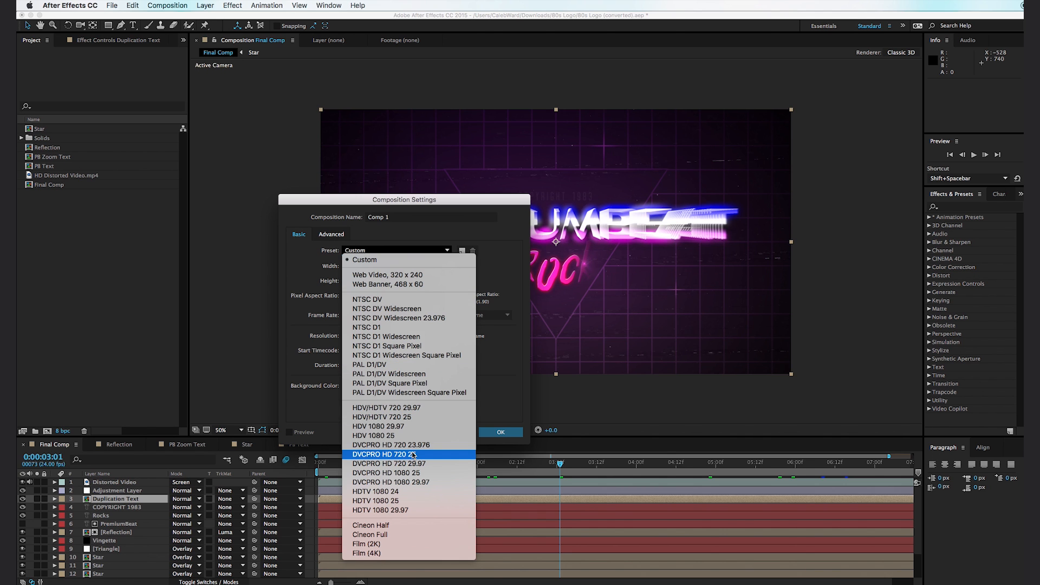
pyautogui.click(399, 491)
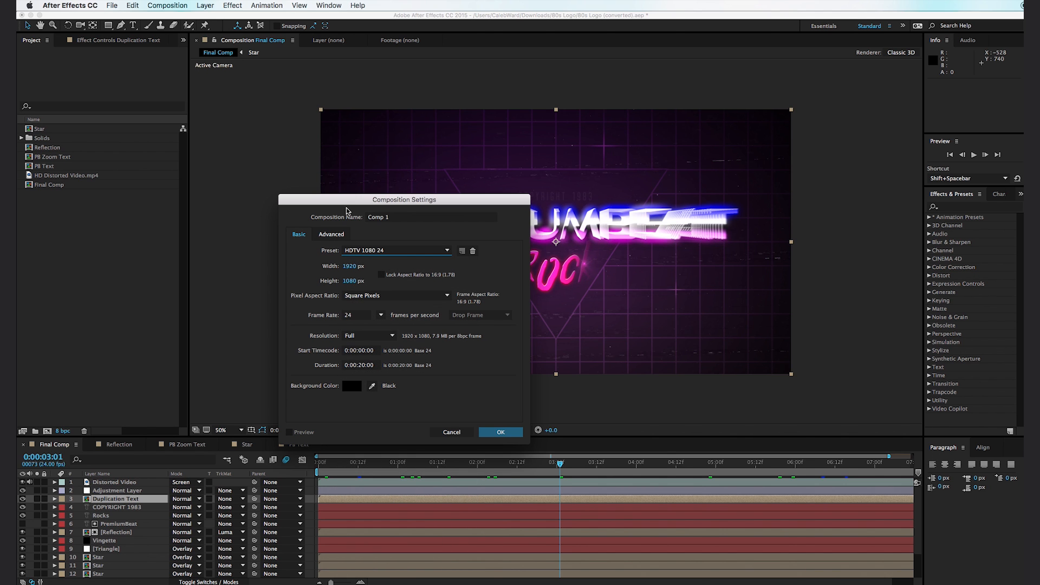
pyautogui.click(387, 217)
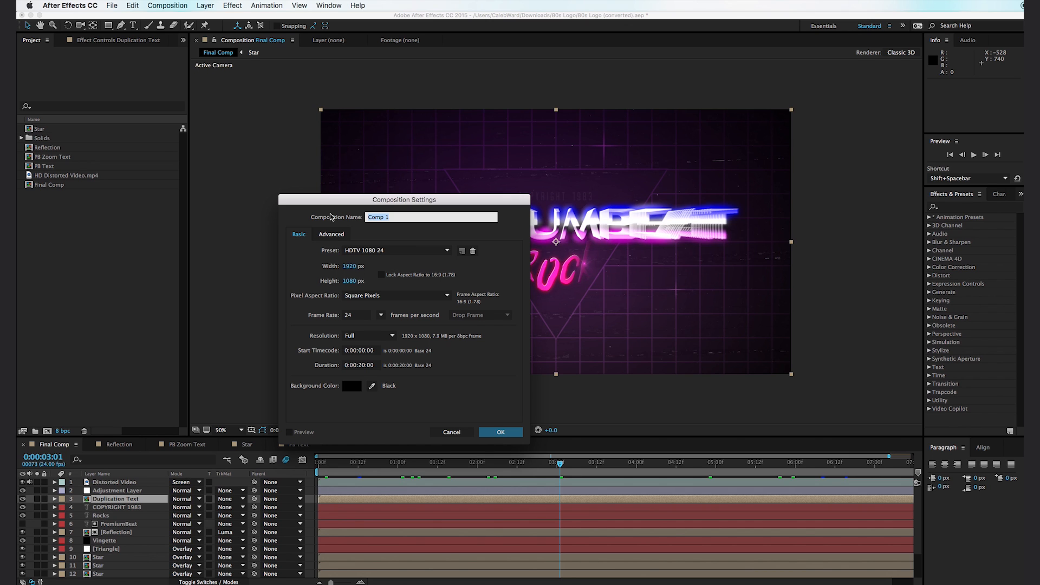
pyautogui.write('Text')
pyautogui.press('Return')
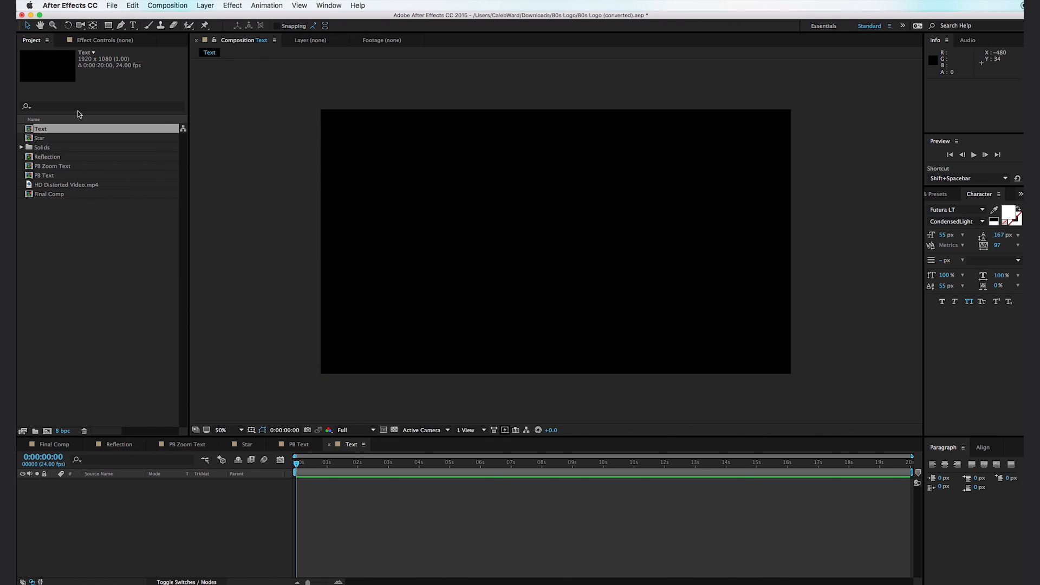
# - Add a text layer reading Premiumbeat near the middle of the Text composition
pyautogui.click(133, 26)
pyautogui.click(538, 241)
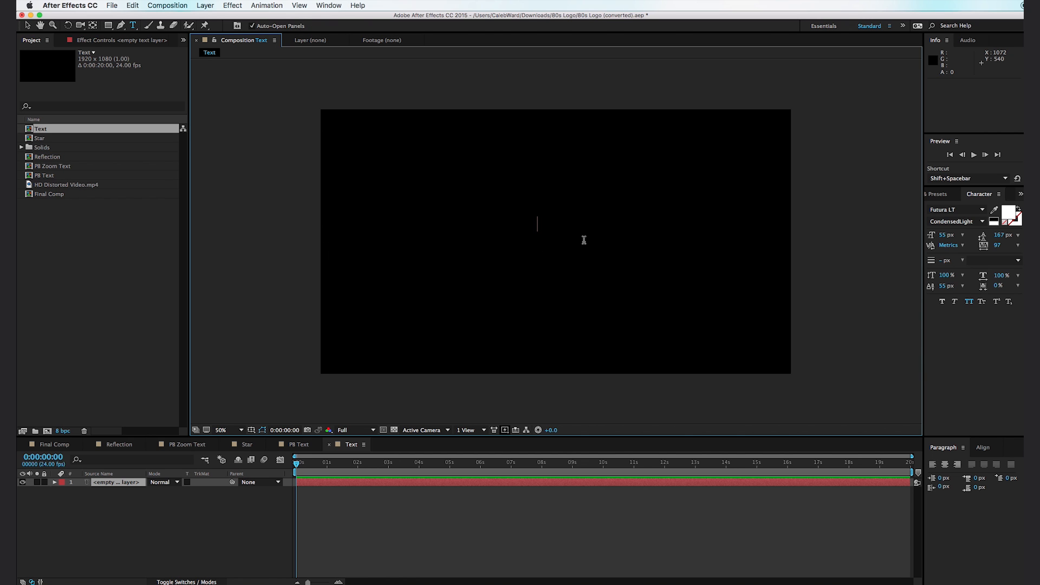
pyautogui.write('Premiumbeat')
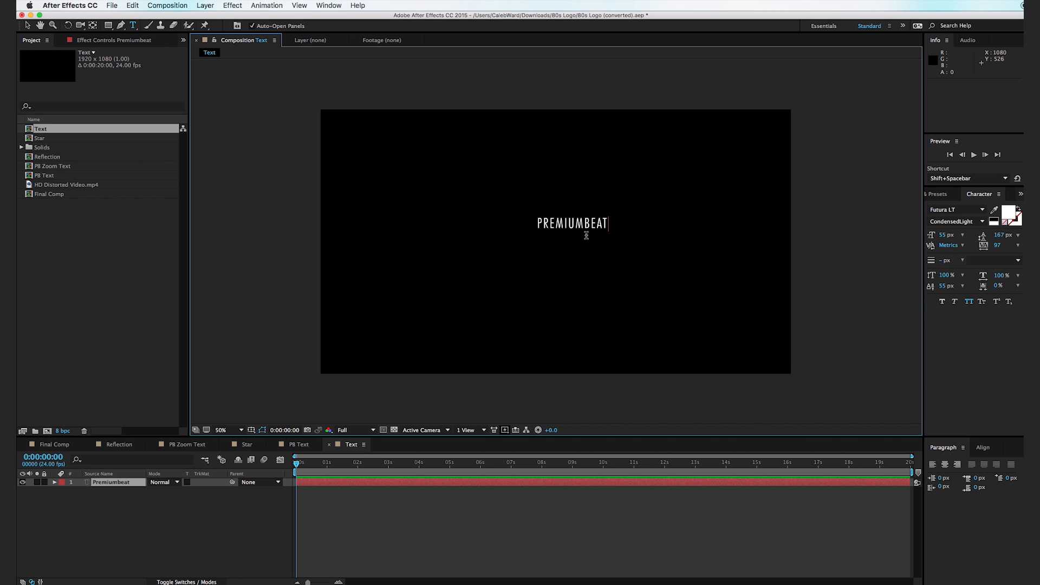
# - Set the whole Premiumbeat text to the Good Times font at 128 px
pyautogui.moveTo(612, 222); pyautogui.dragTo(363, 228)
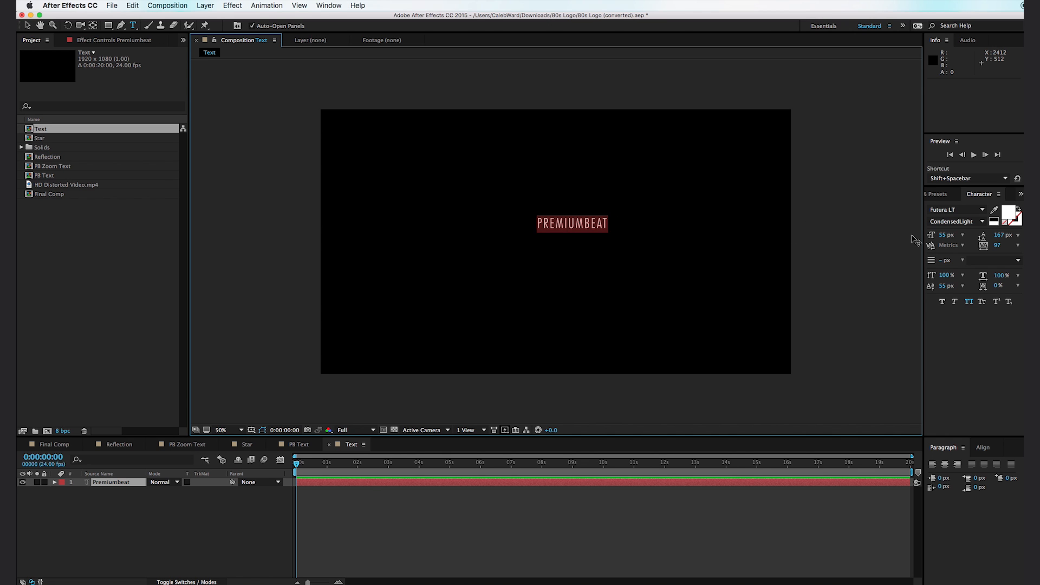
pyautogui.click(982, 209)
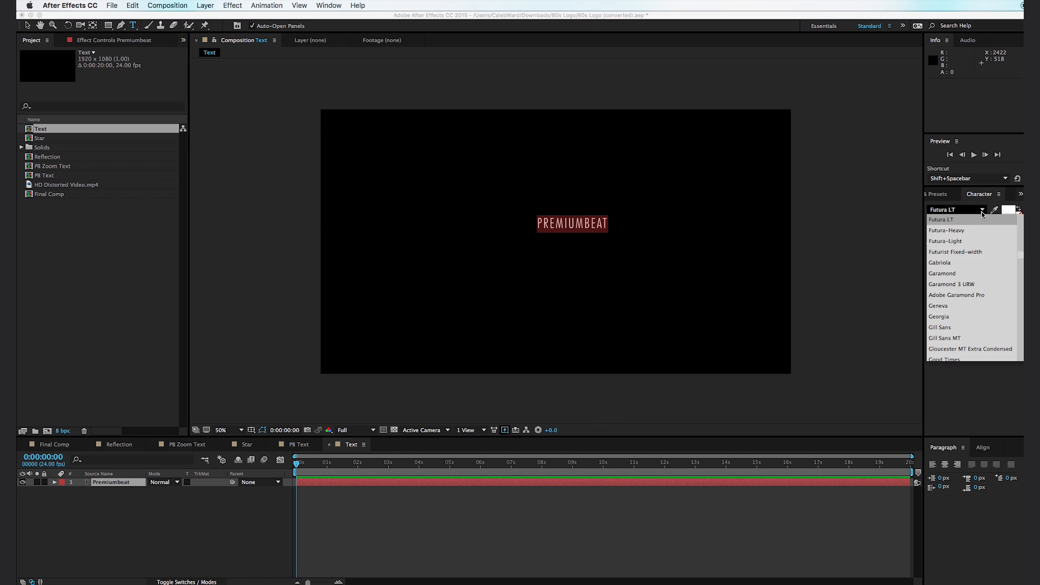
pyautogui.scroll(-5, 975, 311)
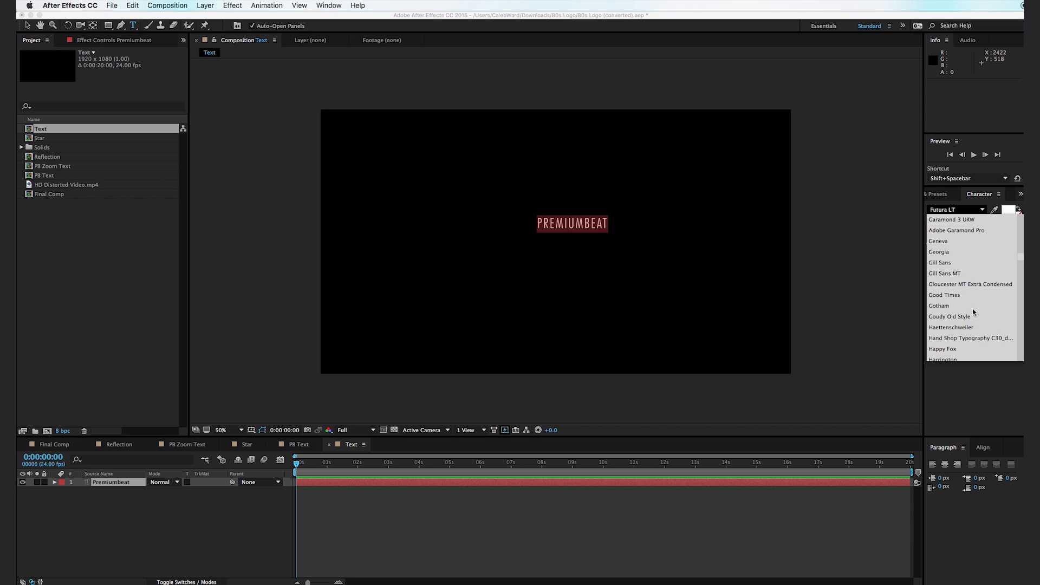
pyautogui.click(964, 284)
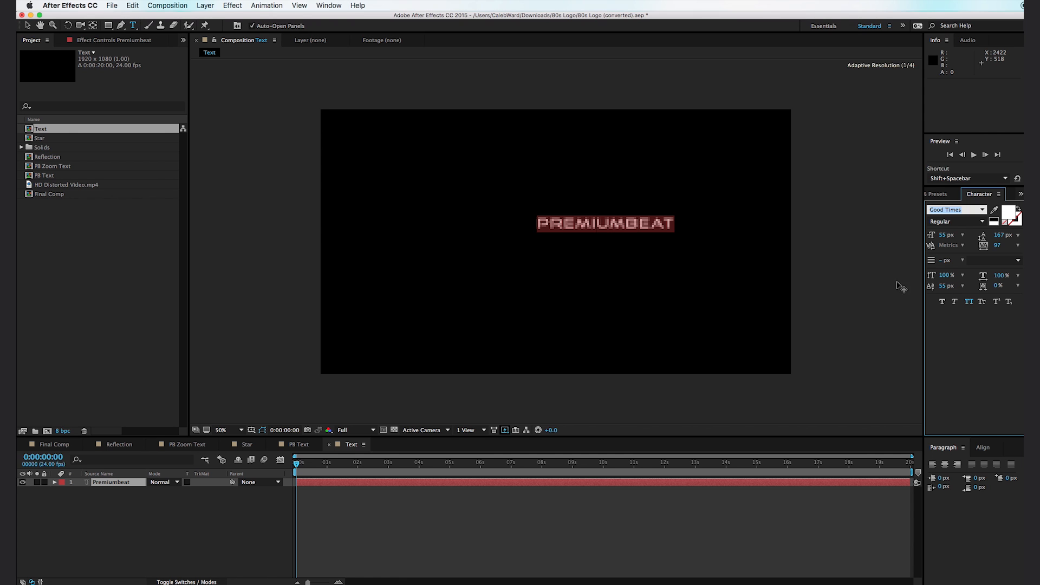
pyautogui.moveTo(945, 237); pyautogui.dragTo(981, 236)
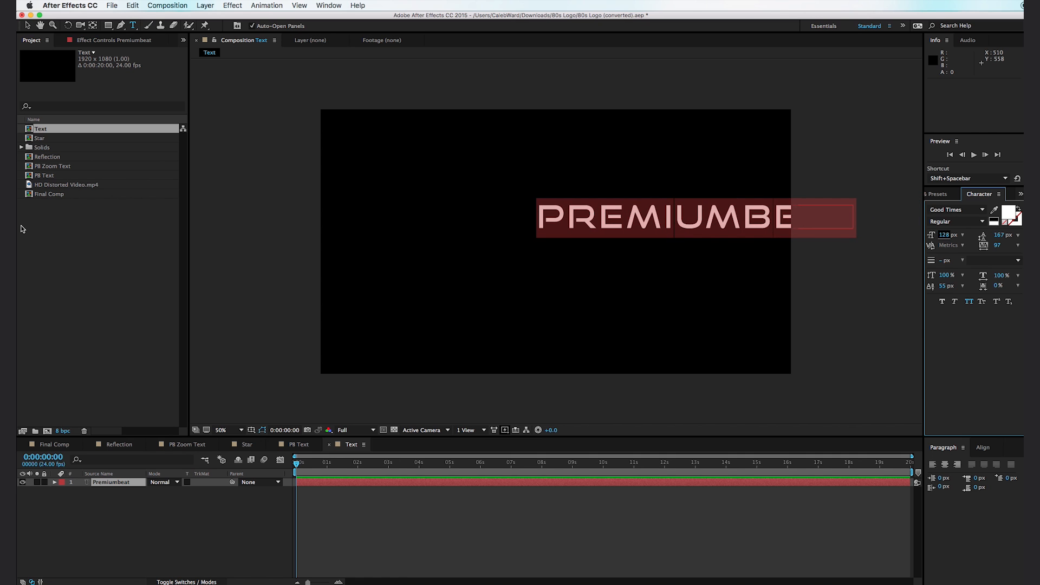
# - Centre-align the Premiumbeat text at a size of 131 px and move it near the frame's middle, to about 964, 594
pyautogui.click(27, 24)
pyautogui.moveTo(652, 226); pyautogui.dragTo(518, 221)
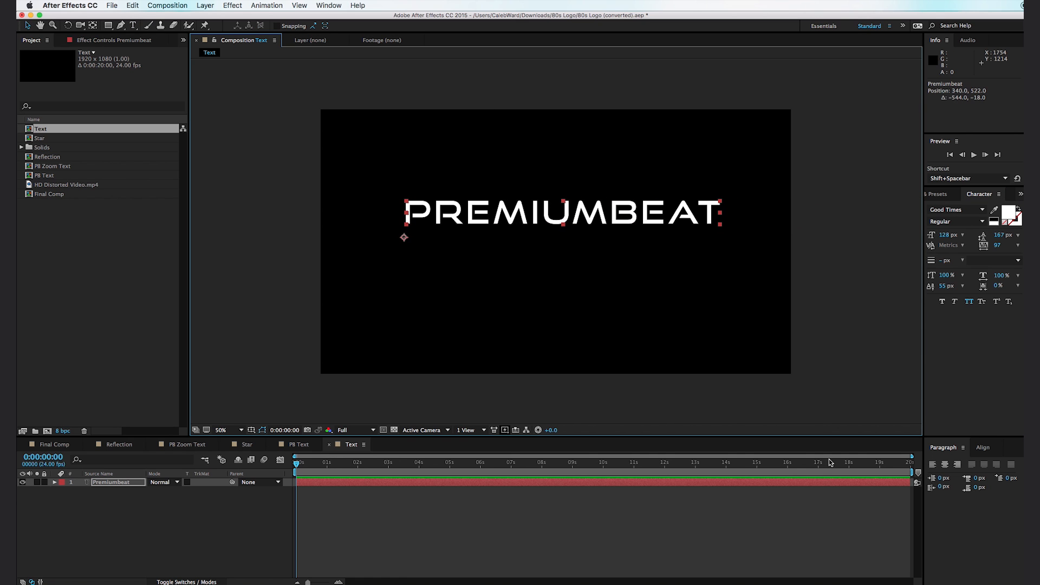
pyautogui.click(945, 464)
pyautogui.moveTo(459, 220); pyautogui.dragTo(605, 240)
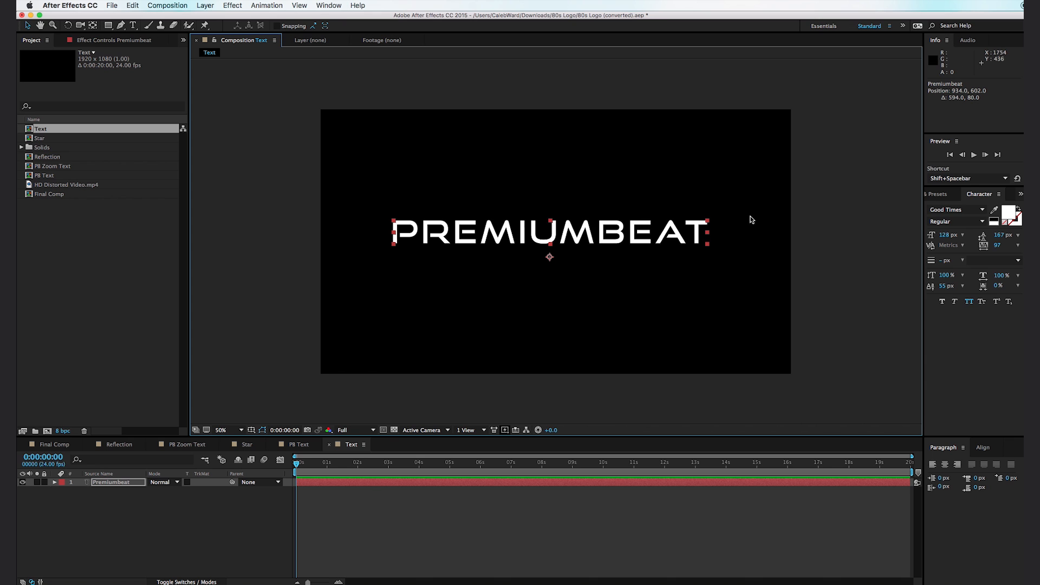
pyautogui.moveTo(949, 240); pyautogui.dragTo(952, 240)
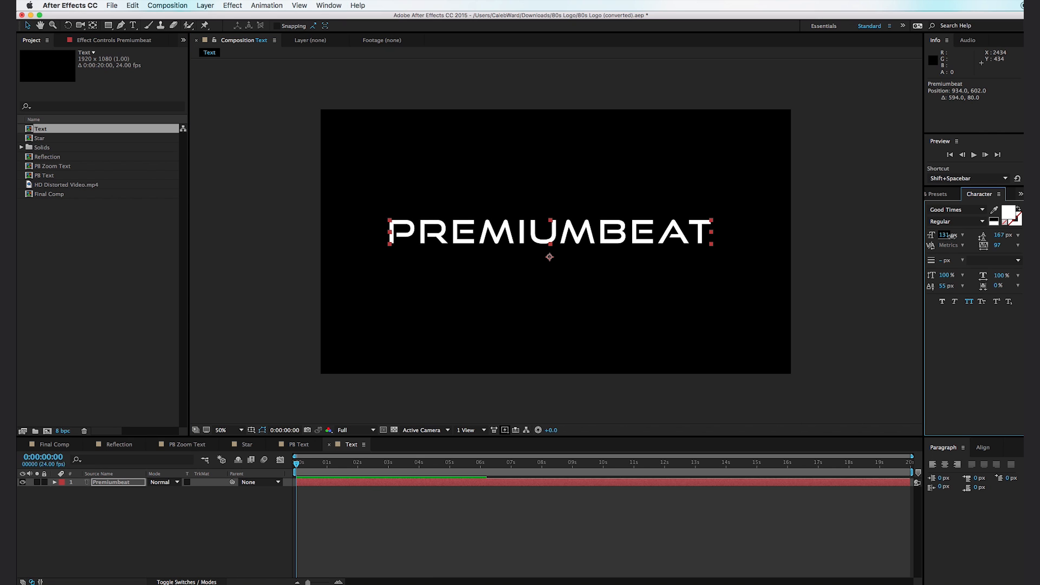
pyautogui.moveTo(665, 243); pyautogui.dragTo(672, 240)
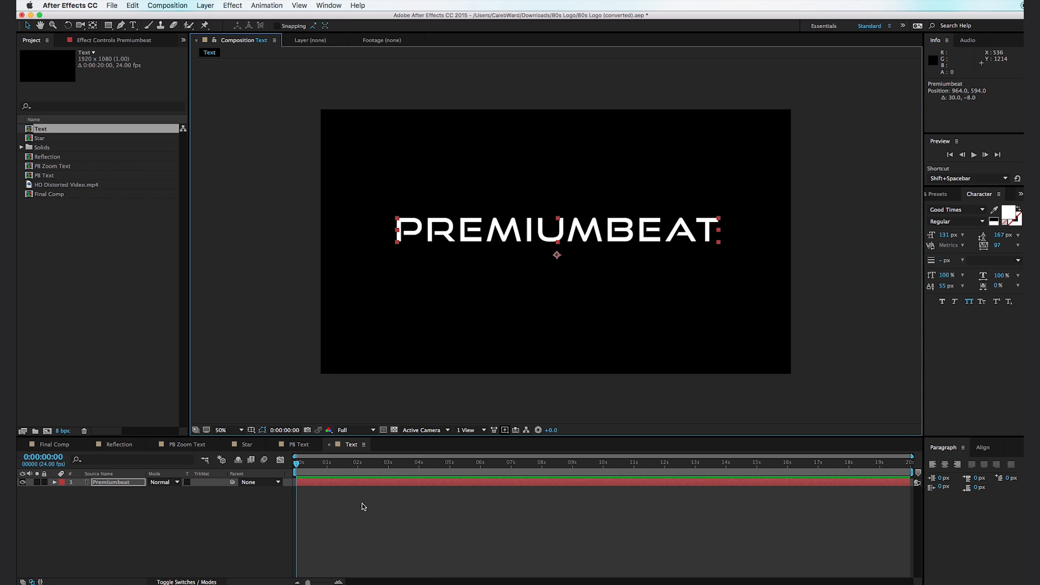
# - Centre the Premiumbeat text at about 956, 642 with the proportional grid as a guide, and hide the grid once aligned
pyautogui.click(251, 430)
pyautogui.click(269, 452)
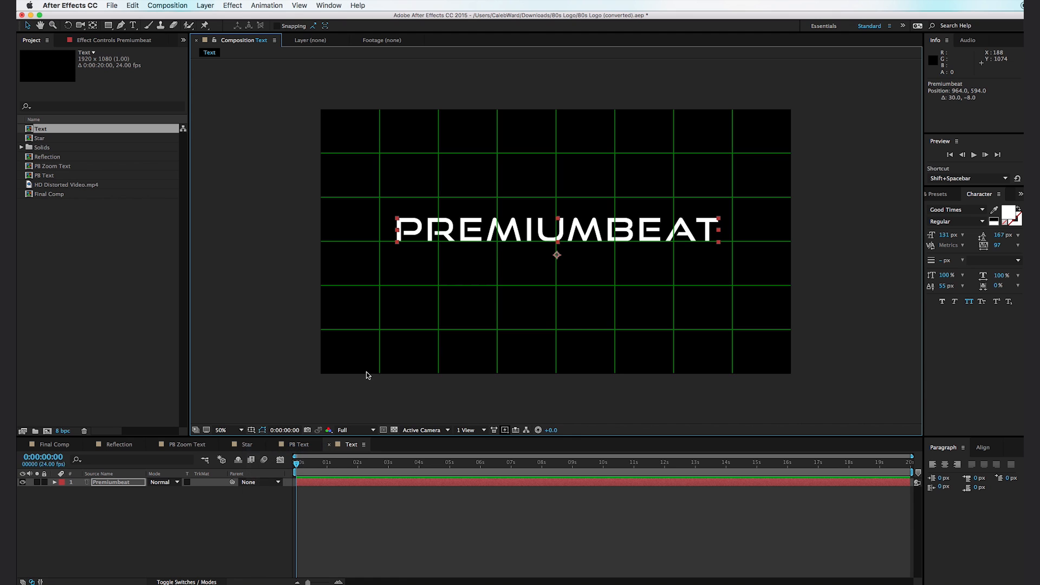
pyautogui.moveTo(629, 238); pyautogui.dragTo(627, 246)
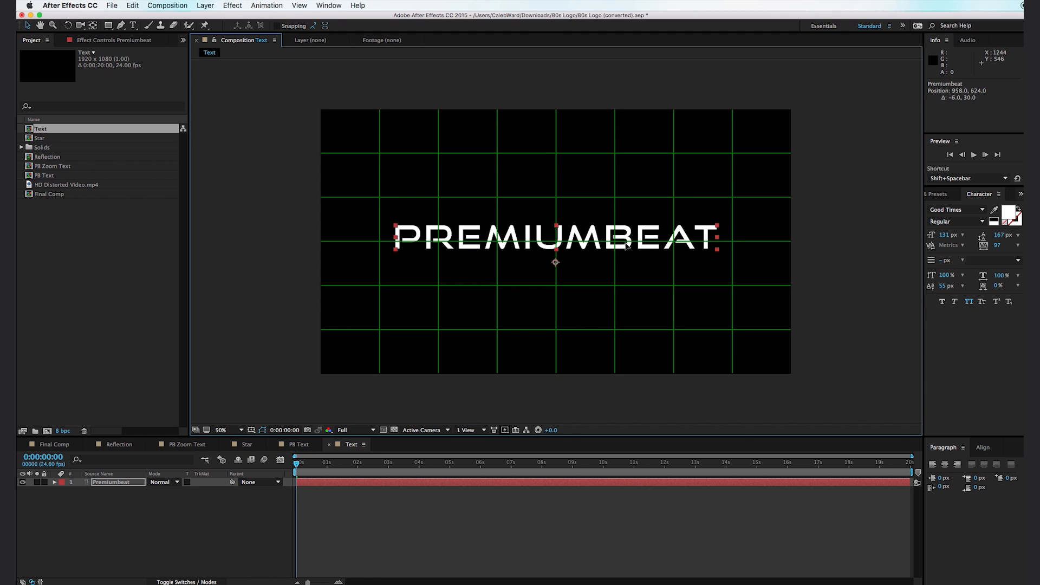
pyautogui.moveTo(625, 246); pyautogui.dragTo(625, 251)
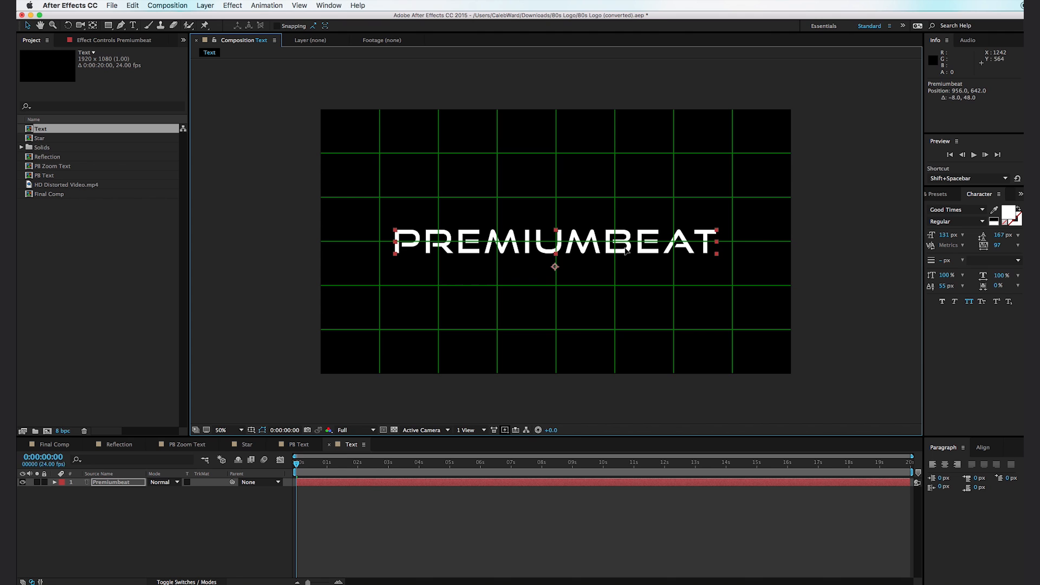
pyautogui.click(251, 431)
pyautogui.click(269, 452)
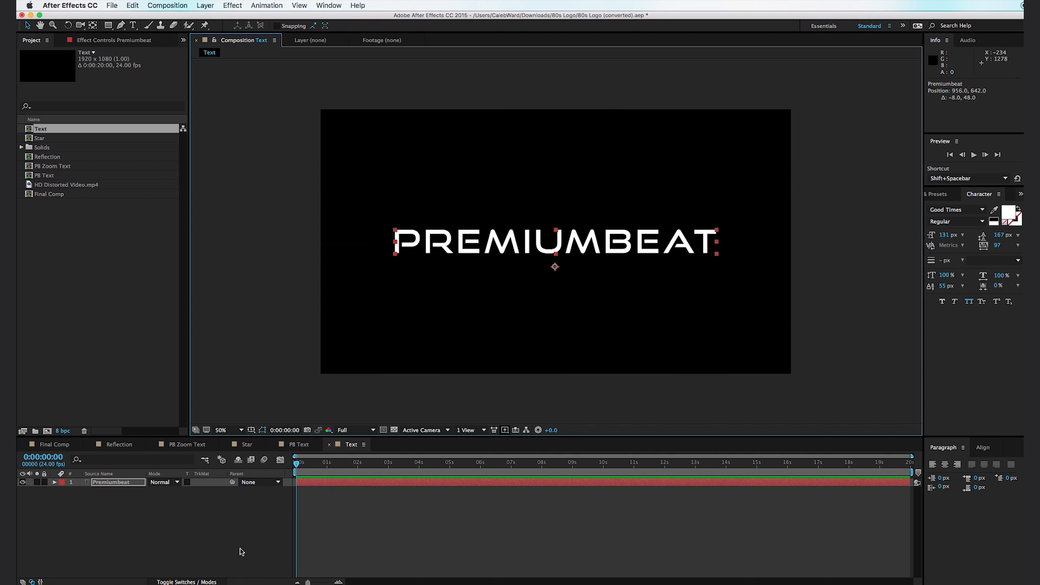
pyautogui.click(241, 552)
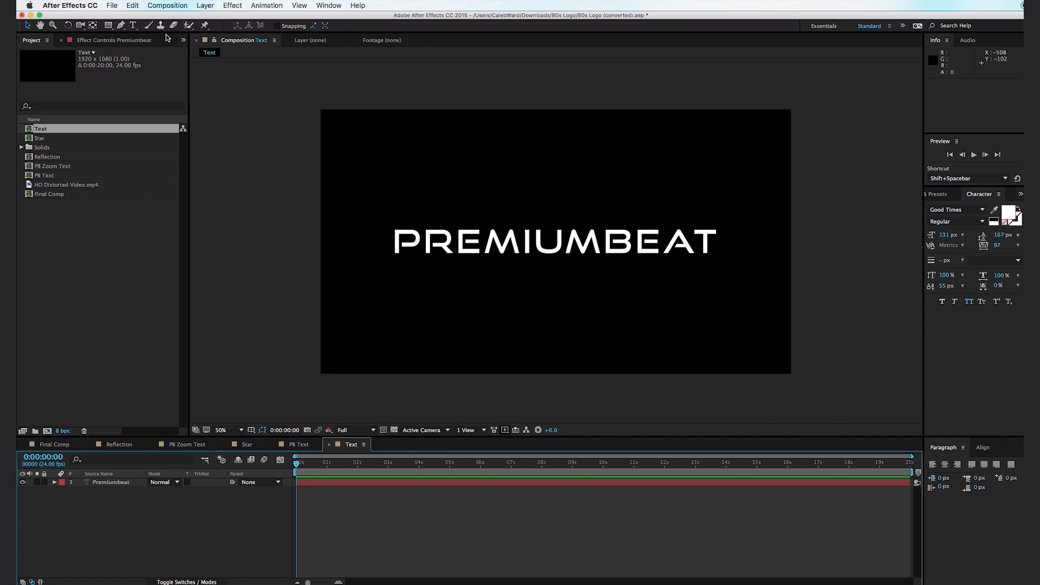
# - Create a second composition named Reflection with the HDTV 1080 24 preset
pyautogui.click(172, 6)
pyautogui.click(189, 17)
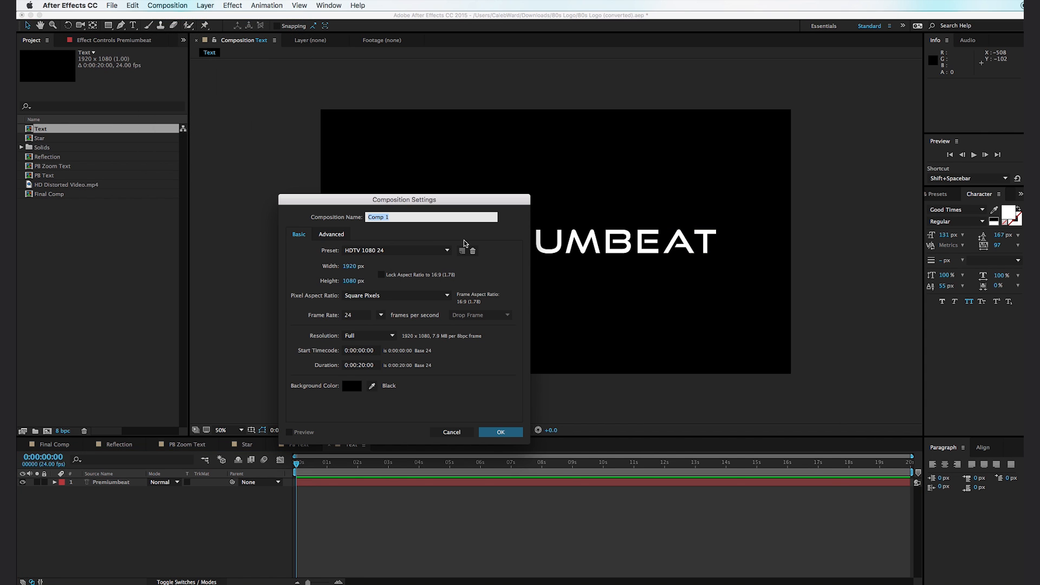
pyautogui.write('Reflection')
pyautogui.click(519, 434)
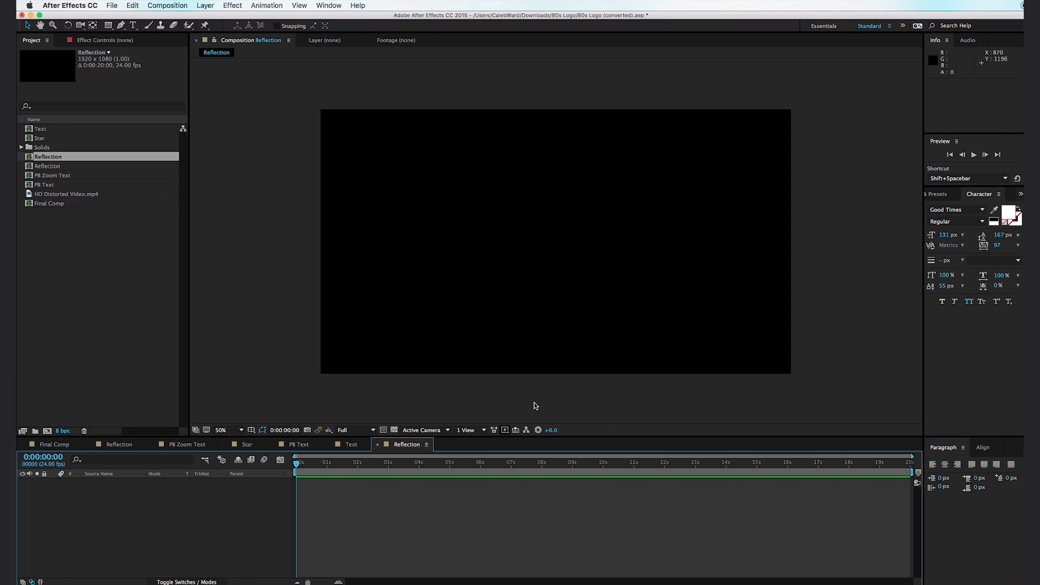
# - Add a black 1920 x 1080 solid named Black to the Reflection composition
pyautogui.press('super+y')
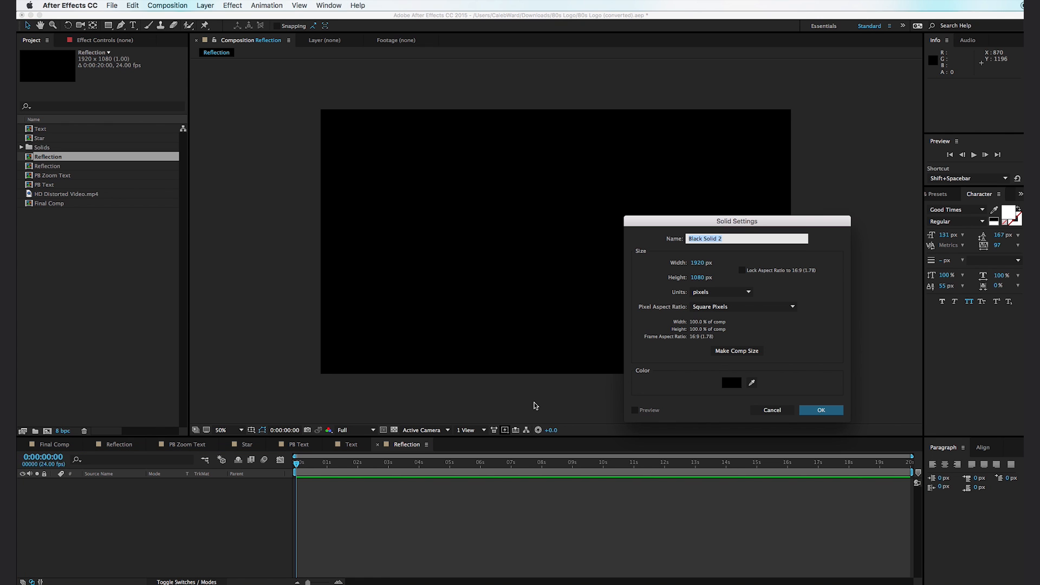
pyautogui.write('Black')
pyautogui.press('Return')
# - Show the transparency grid and draw a rectangular mask on the Black solid, wider than the frame and overlapping only its top edge
pyautogui.click(393, 430)
pyautogui.click(109, 26)
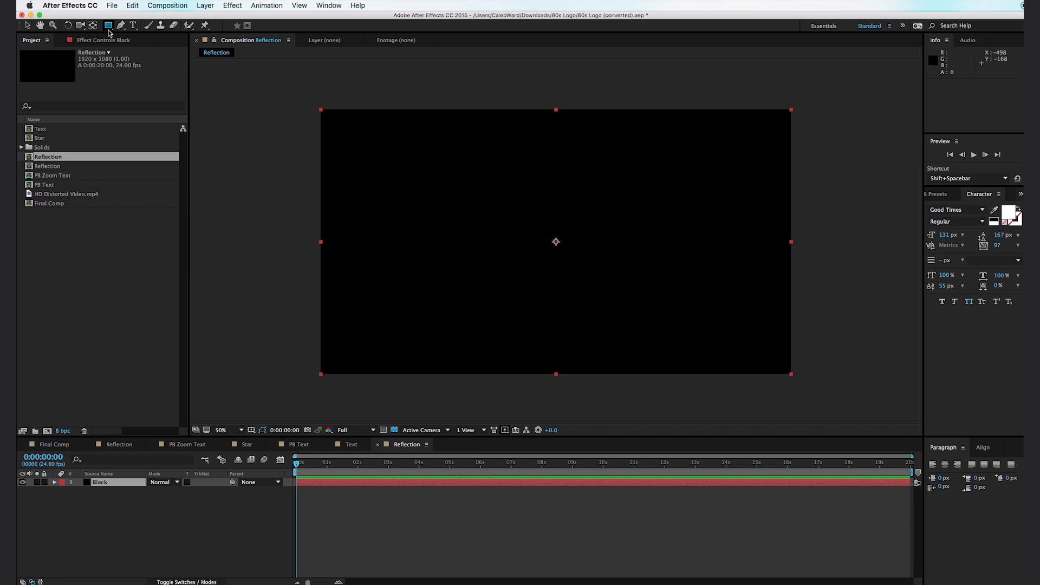
pyautogui.moveTo(269, 77); pyautogui.dragTo(895, 118)
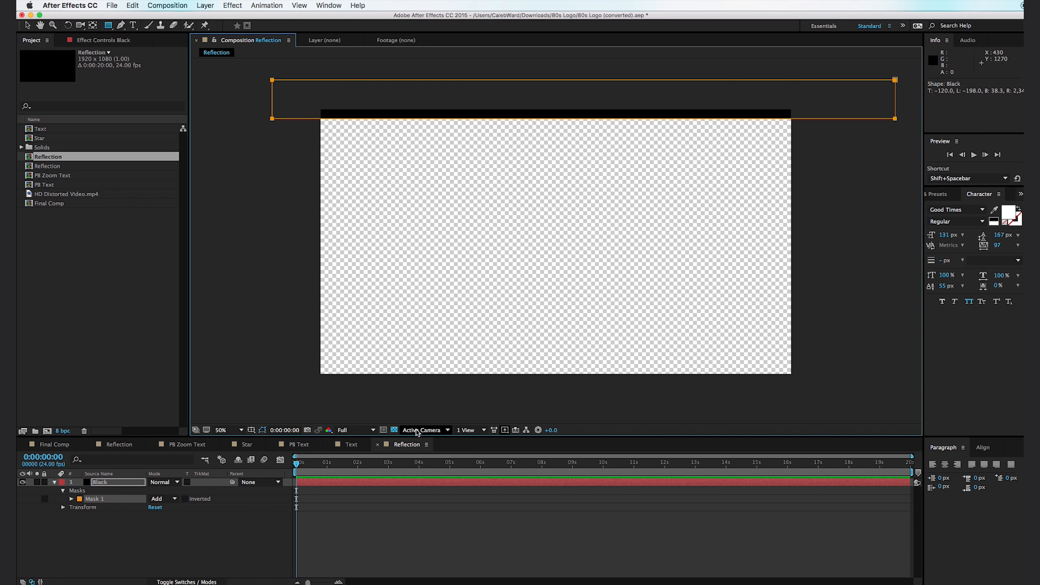
# - Feather the Black solid's mask by 244 pixels to soften its edge
pyautogui.press('f')
pyautogui.moveTo(174, 500); pyautogui.dragTo(296, 493)
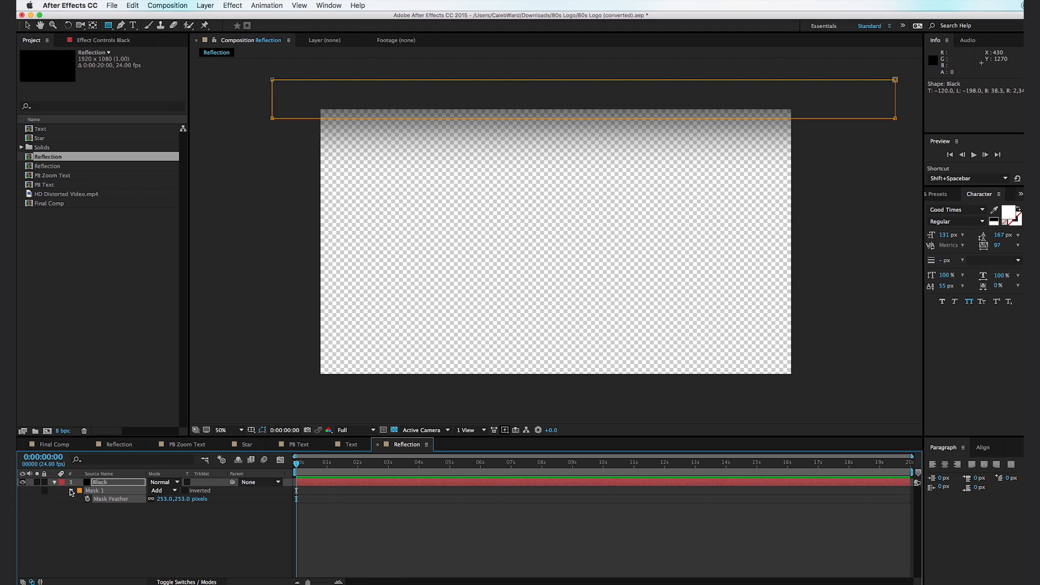
pyautogui.click(71, 491)
pyautogui.click(55, 483)
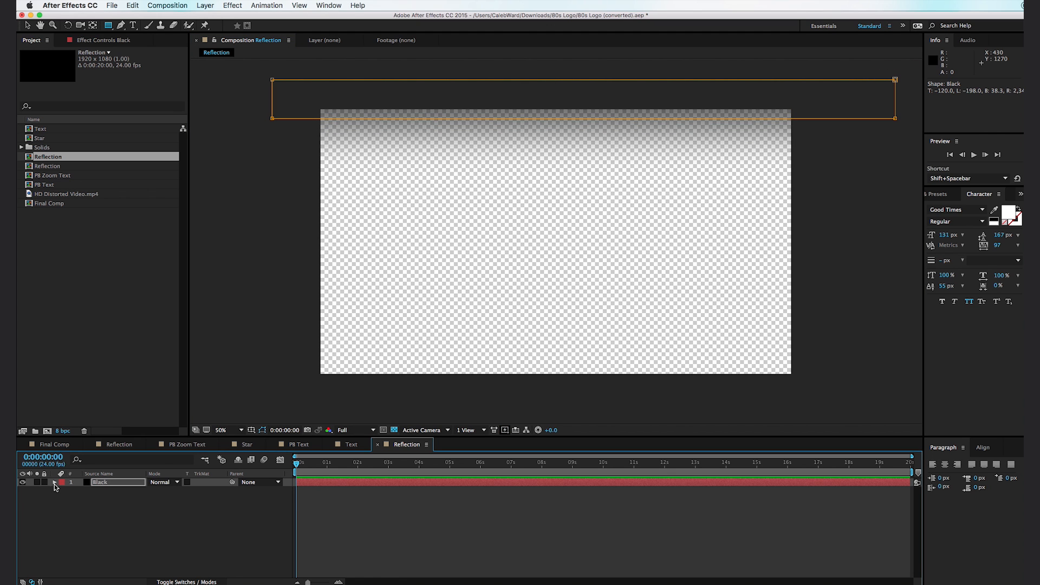
pyautogui.click(54, 482)
pyautogui.click(72, 499)
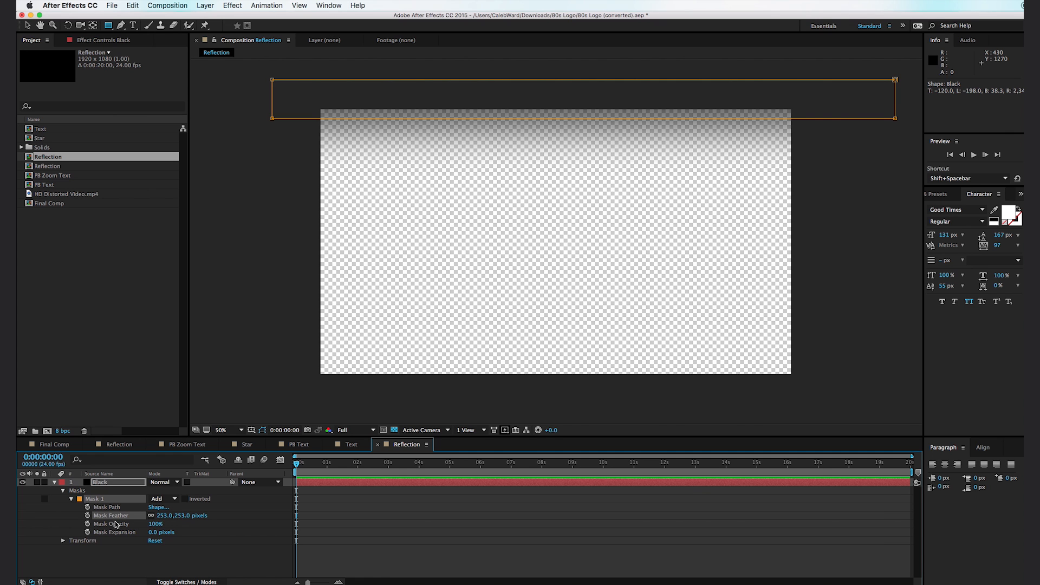
pyautogui.moveTo(137, 519); pyautogui.dragTo(183, 519)
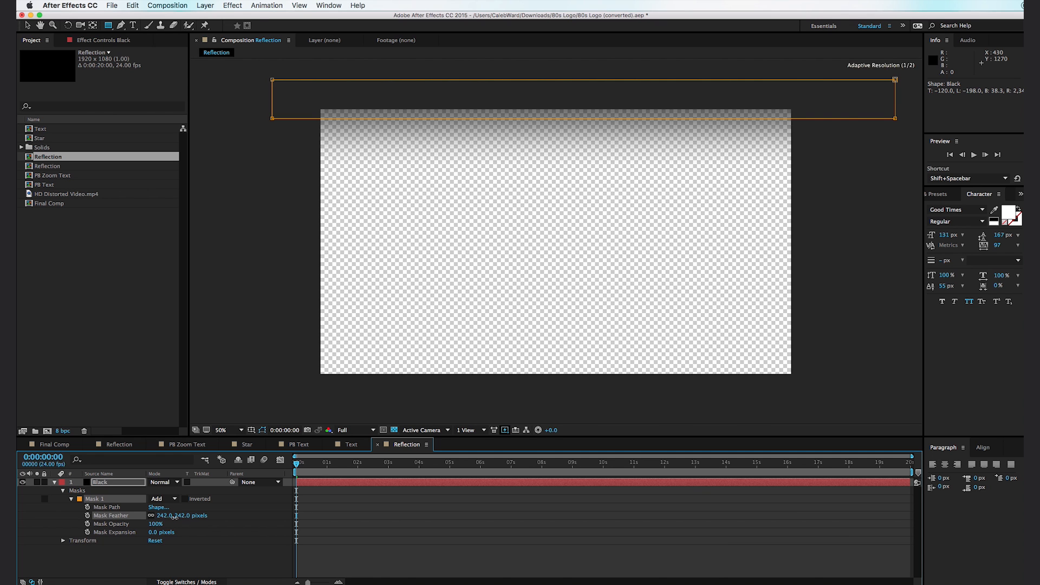
# - Extend the mask's lower edge slightly further down the frame and duplicate the Black layer
pyautogui.press('v')
pyautogui.moveTo(573, 118); pyautogui.dragTo(577, 146)
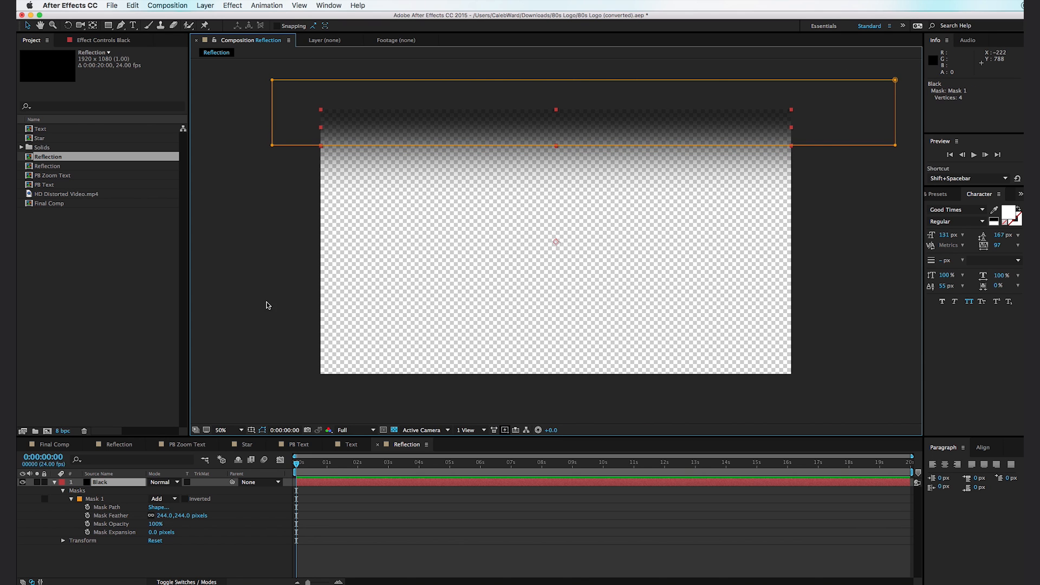
pyautogui.press('super+d')
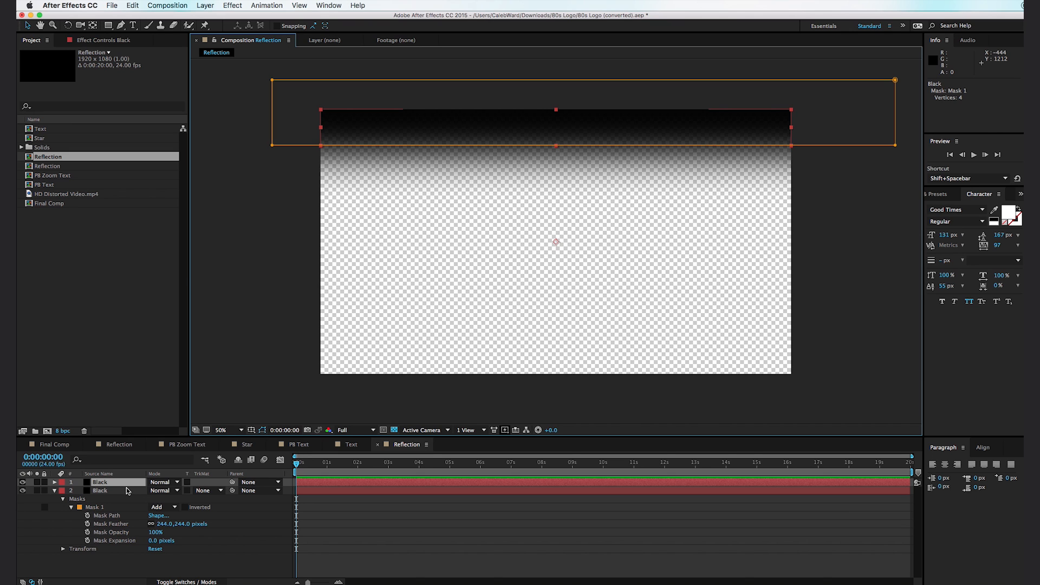
# - Turn the duplicated Black layer into a new white 1920 x 1080 solid named White
pyautogui.press('super+shift+y')
pyautogui.write('White')
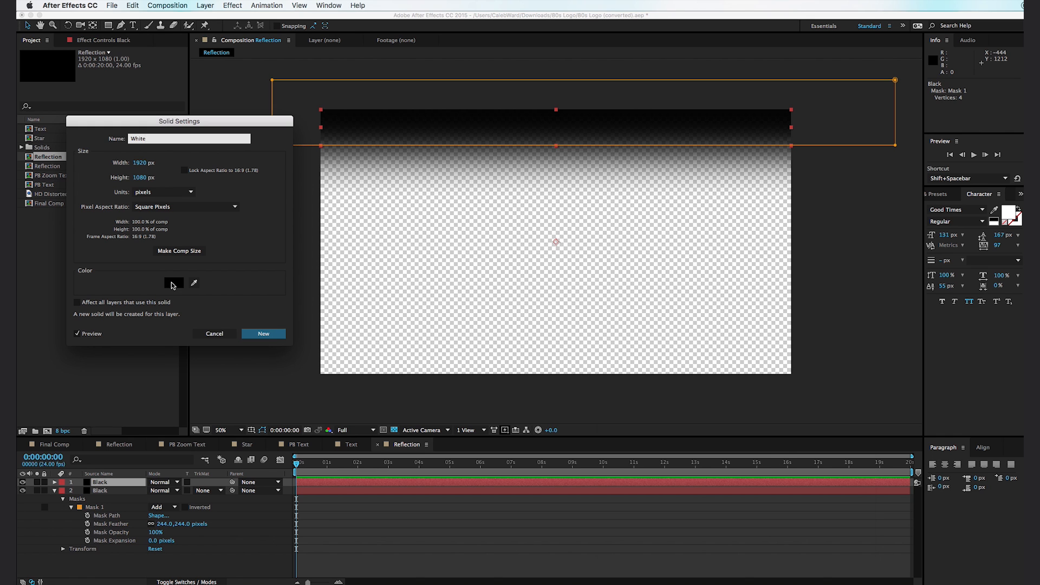
pyautogui.click(173, 284)
pyautogui.moveTo(697, 437); pyautogui.dragTo(576, 410)
pyautogui.click(835, 423)
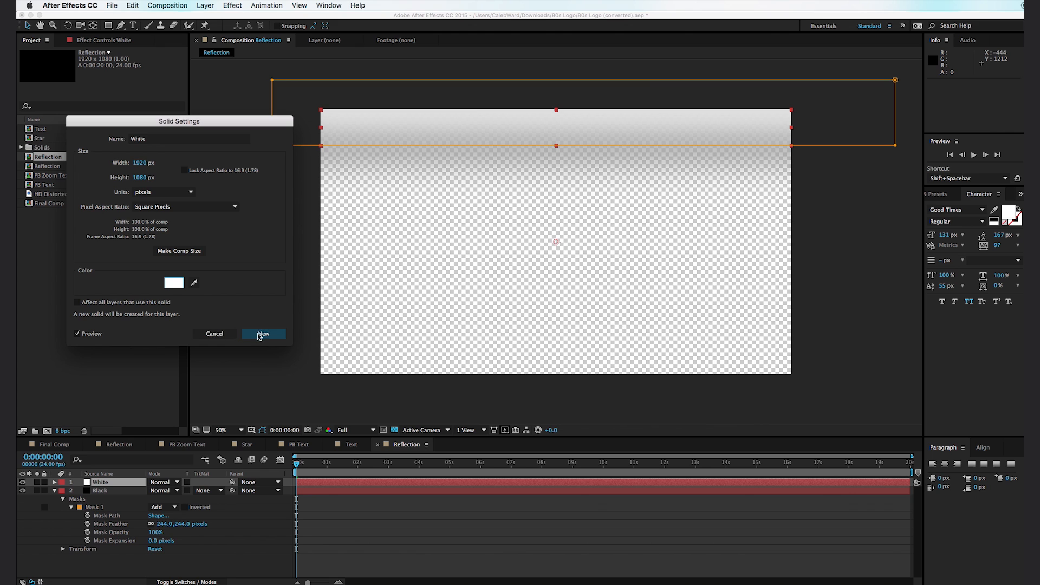
pyautogui.click(264, 334)
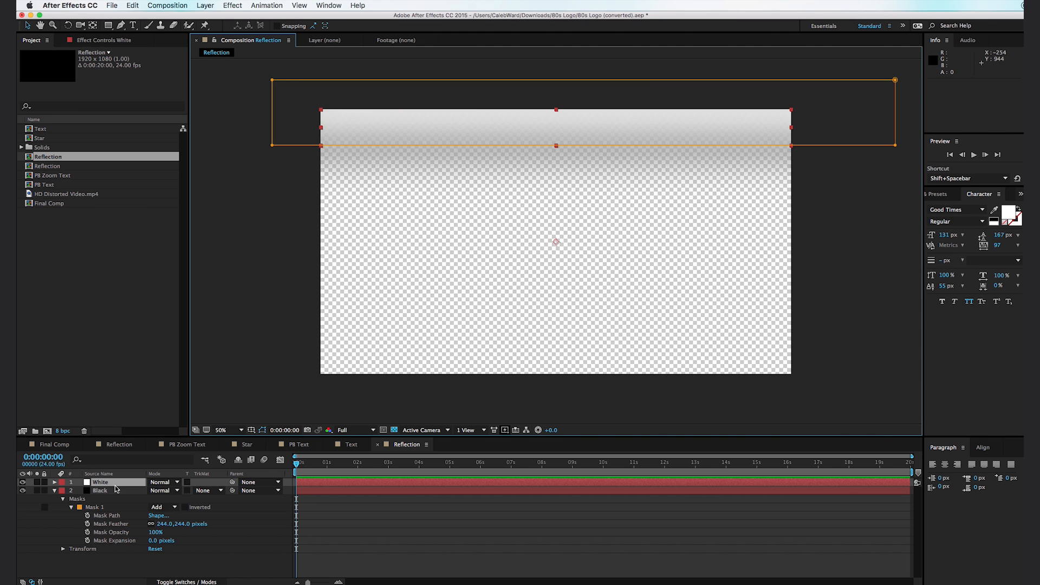
# - Rotate the White layer 180° so its feathered band sits along the frame's lower edge
pyautogui.press('r')
pyautogui.click(162, 490)
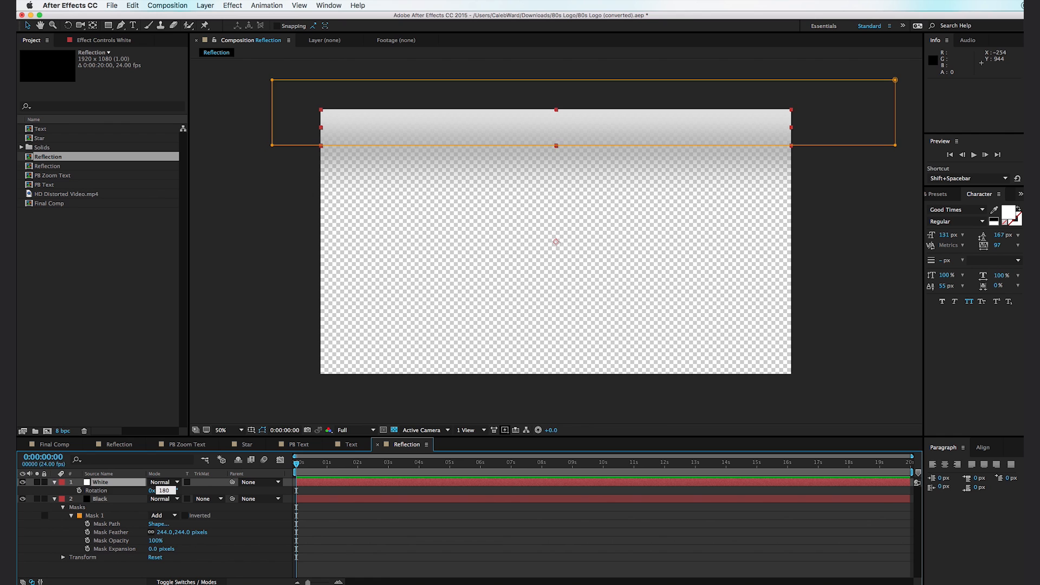
pyautogui.write('180')
pyautogui.press('Return')
pyautogui.click(385, 201)
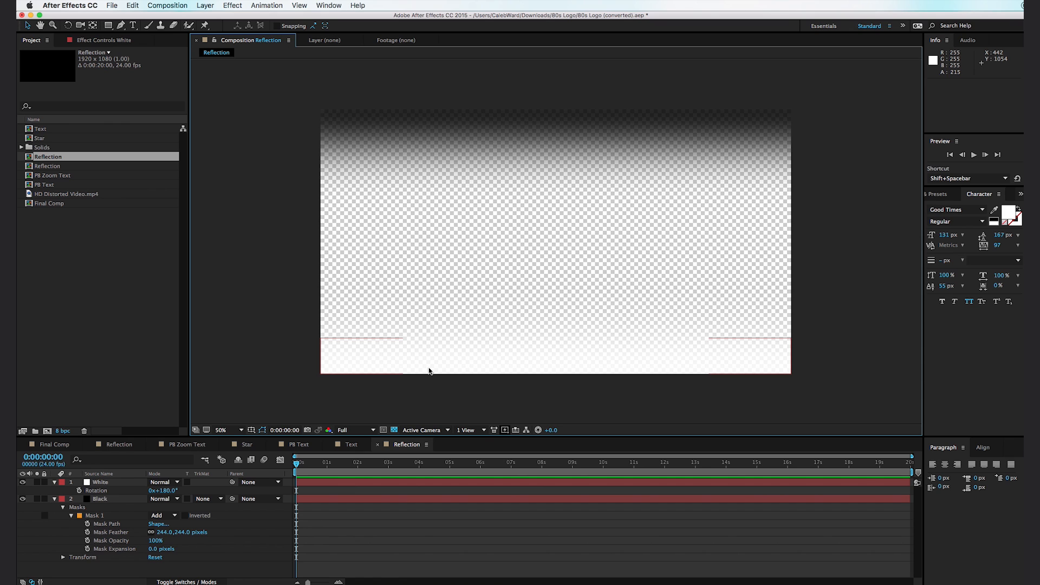
# - Add a 1920 x 1080 solid in blue 2333DC to the Reflection composition
pyautogui.press('super+y')
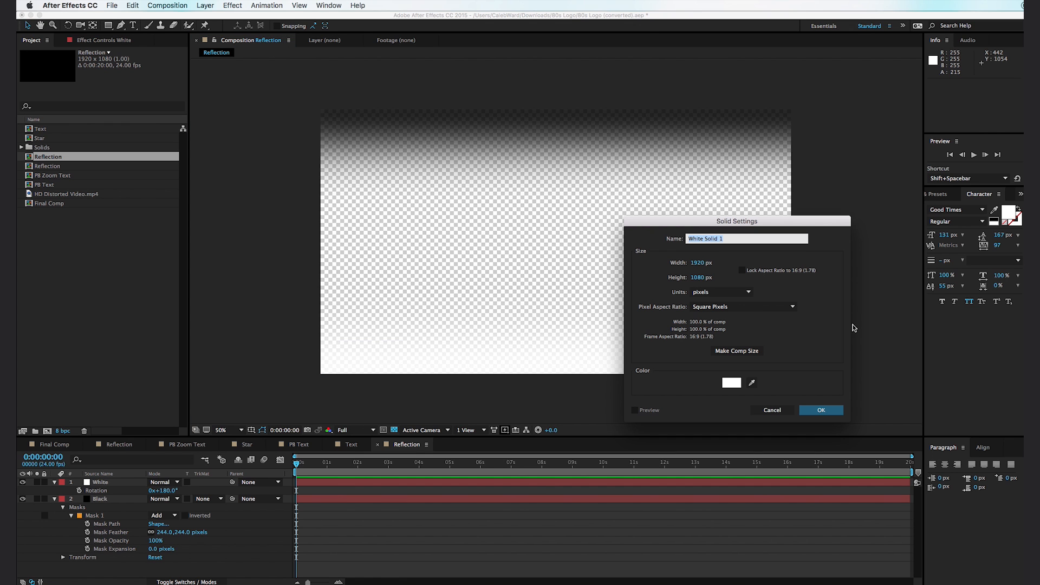
pyautogui.click(731, 383)
pyautogui.moveTo(757, 461)
pyautogui.mouseDown()
pyautogui.moveTo(758, 471)
pyautogui.moveTo(759, 462)
pyautogui.mouseUp()
pyautogui.moveTo(700, 442); pyautogui.dragTo(724, 436)
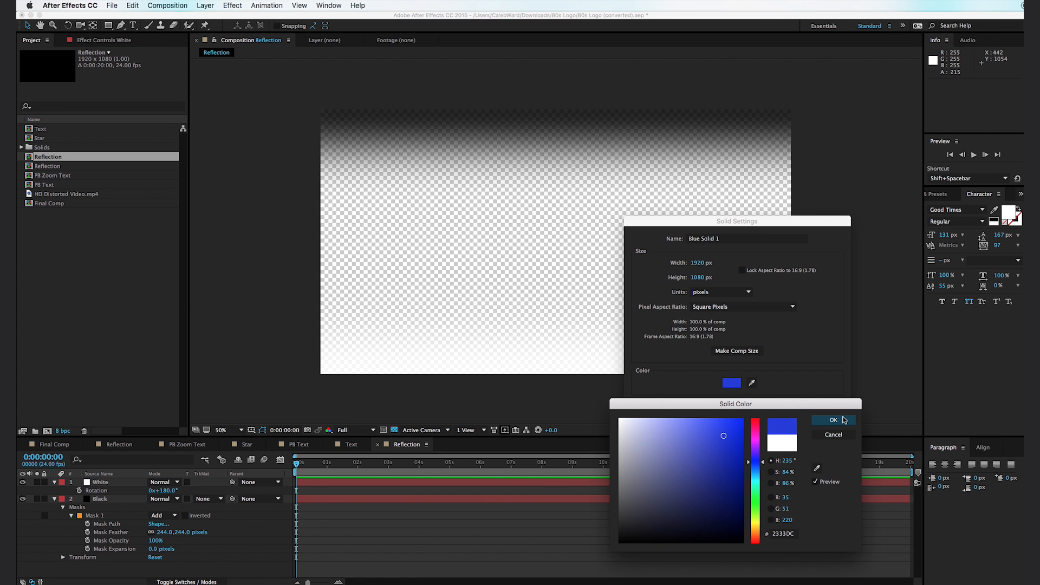
pyautogui.click(833, 420)
pyautogui.click(824, 411)
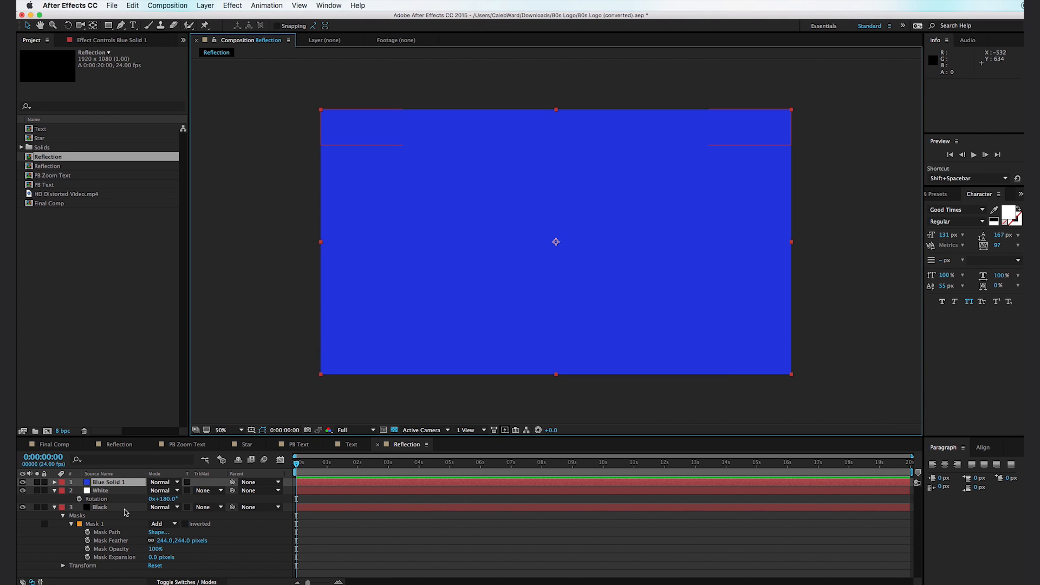
# - Place the blue solid beneath the White and Black layers and collapse those layers' properties
pyautogui.moveTo(125, 482); pyautogui.dragTo(128, 561)
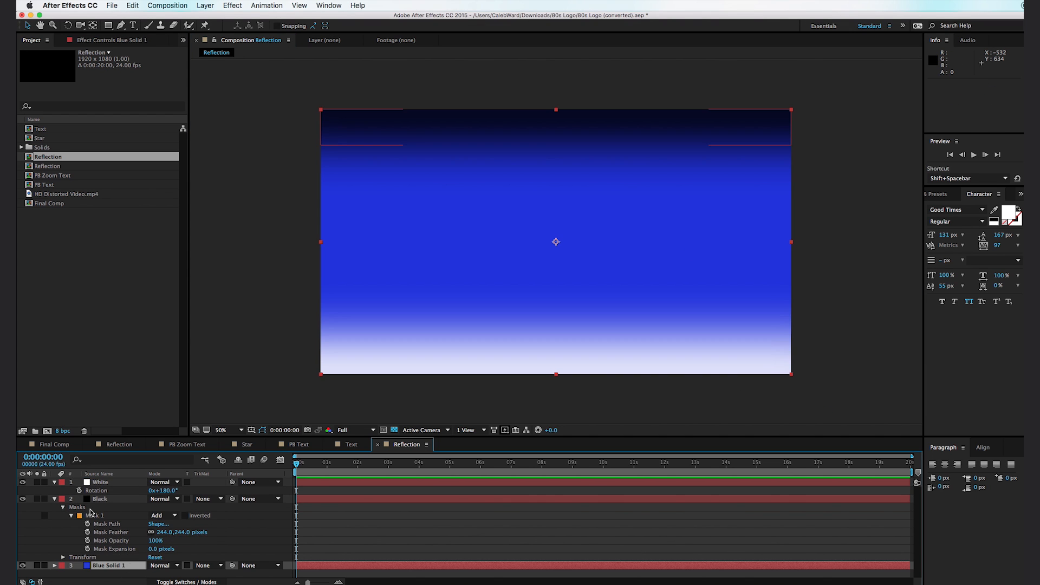
pyautogui.click(55, 499)
pyautogui.click(54, 482)
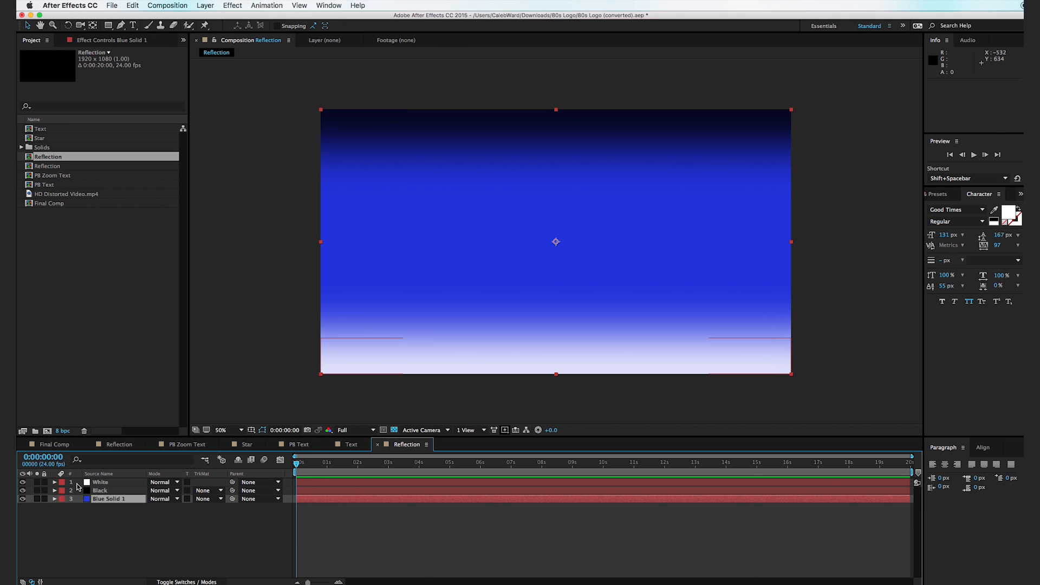
# - Apply a Gradient Ramp to the blue solid and sample the solid's own blue as the start color
pyautogui.click(937, 194)
pyautogui.write('gradien')
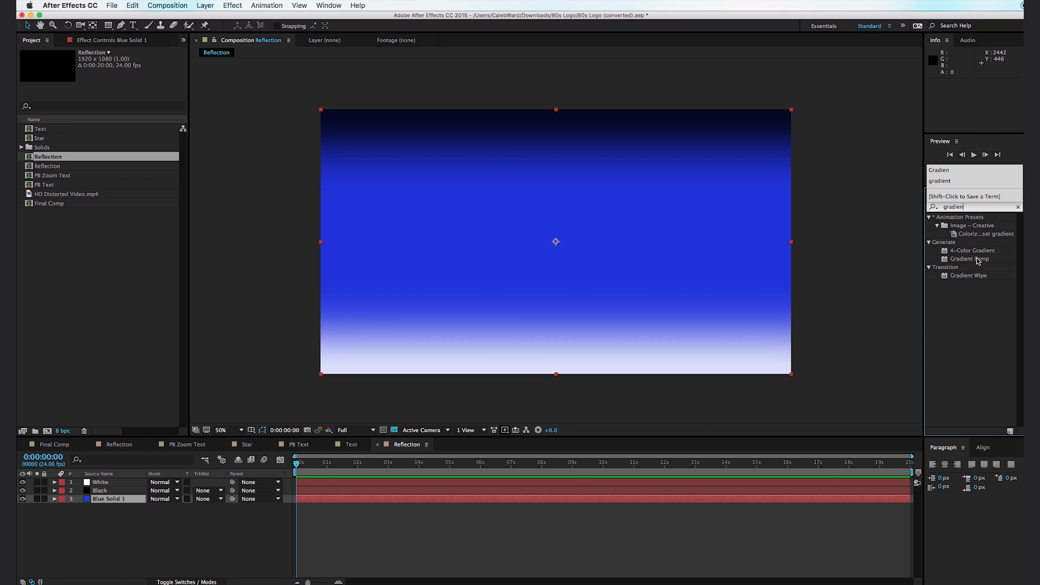
pyautogui.moveTo(978, 261); pyautogui.dragTo(316, 501)
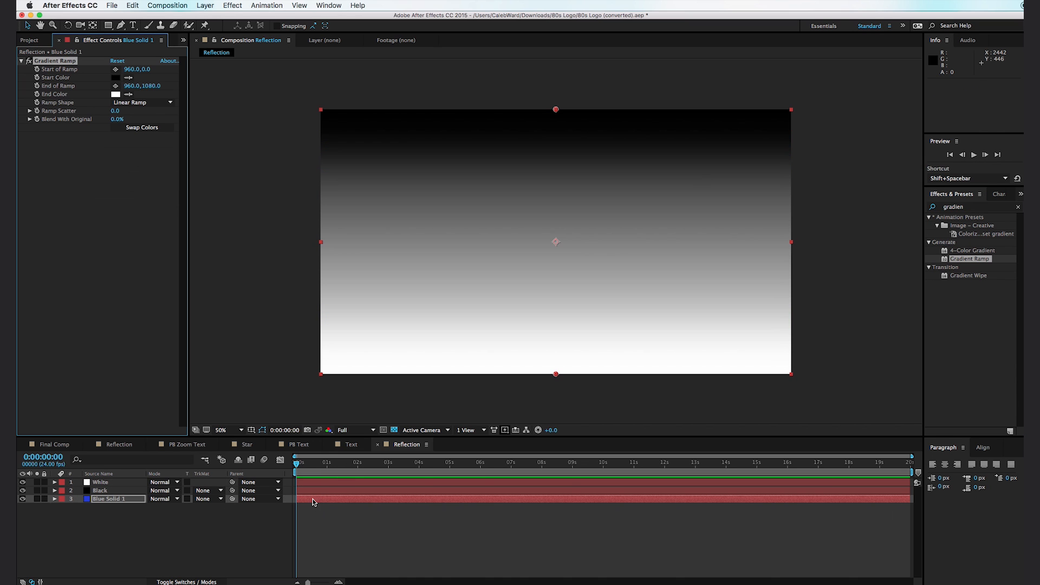
pyautogui.click(130, 78)
pyautogui.click(87, 499)
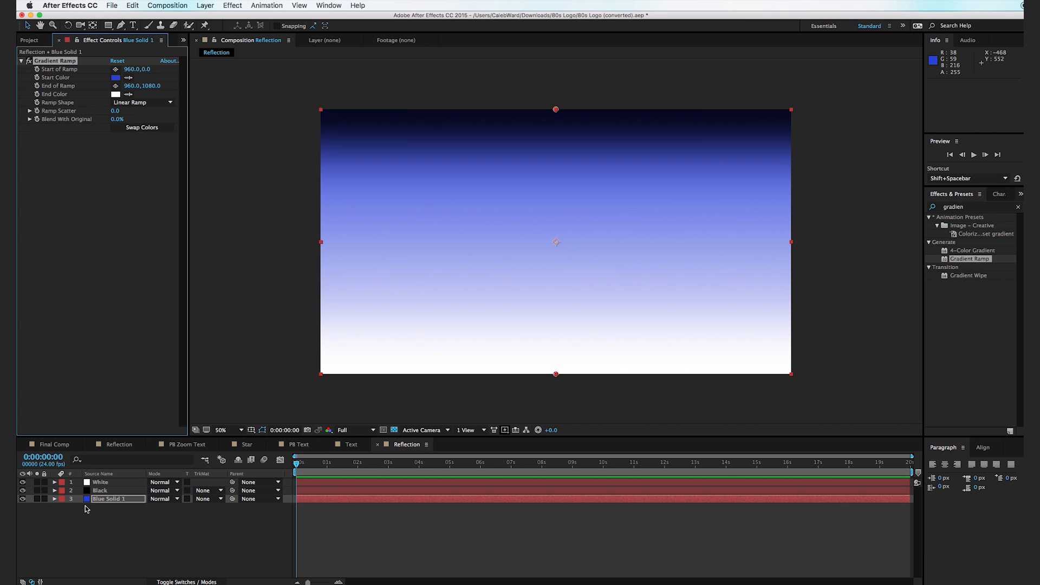
# - Set the blue solid's ramp end color to light purple A281F0 and raise the ramp's end point to about 960, 582
pyautogui.click(115, 94)
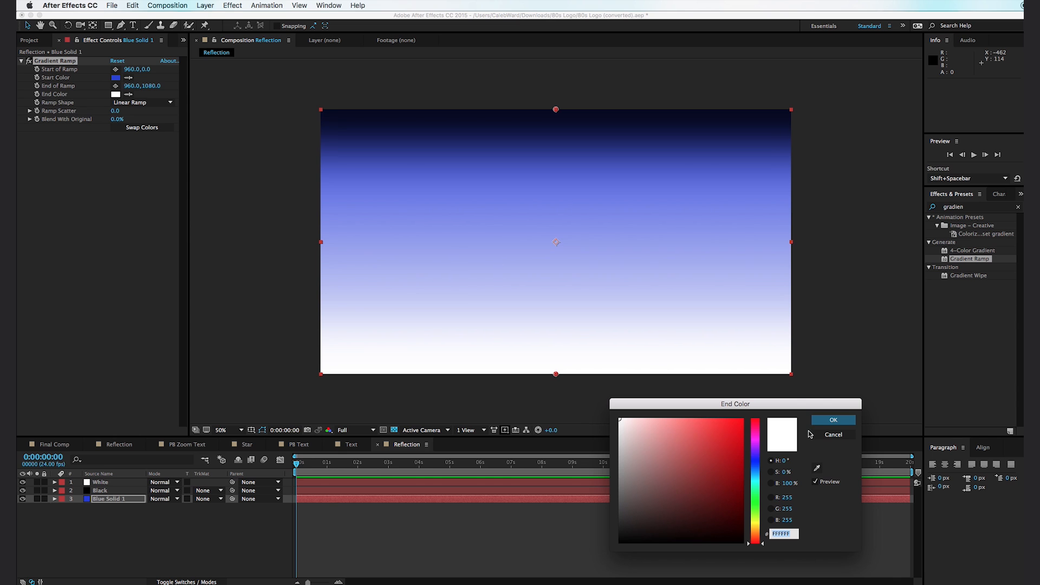
pyautogui.click(755, 451)
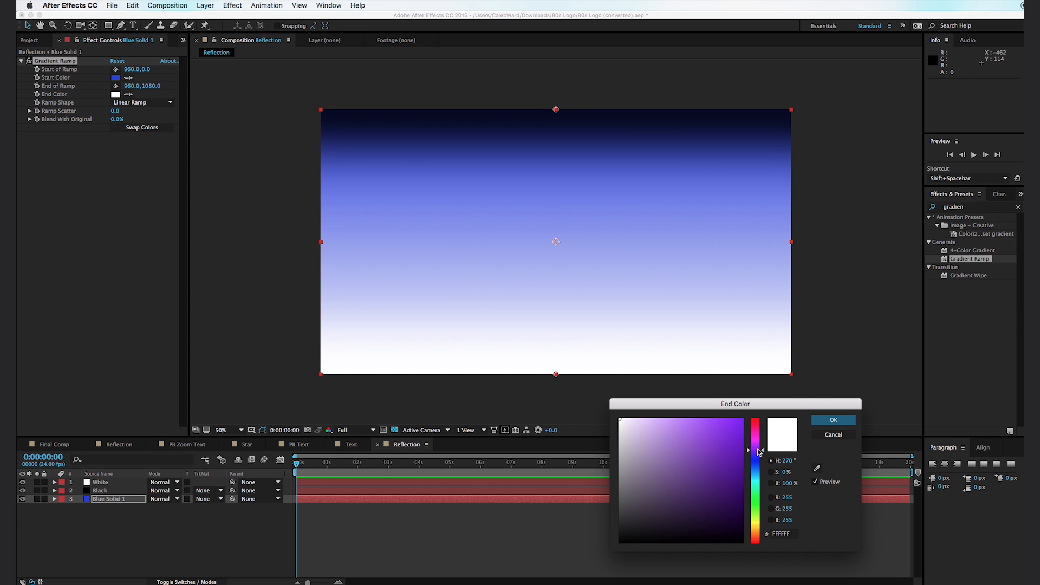
pyautogui.moveTo(702, 461); pyautogui.dragTo(676, 426)
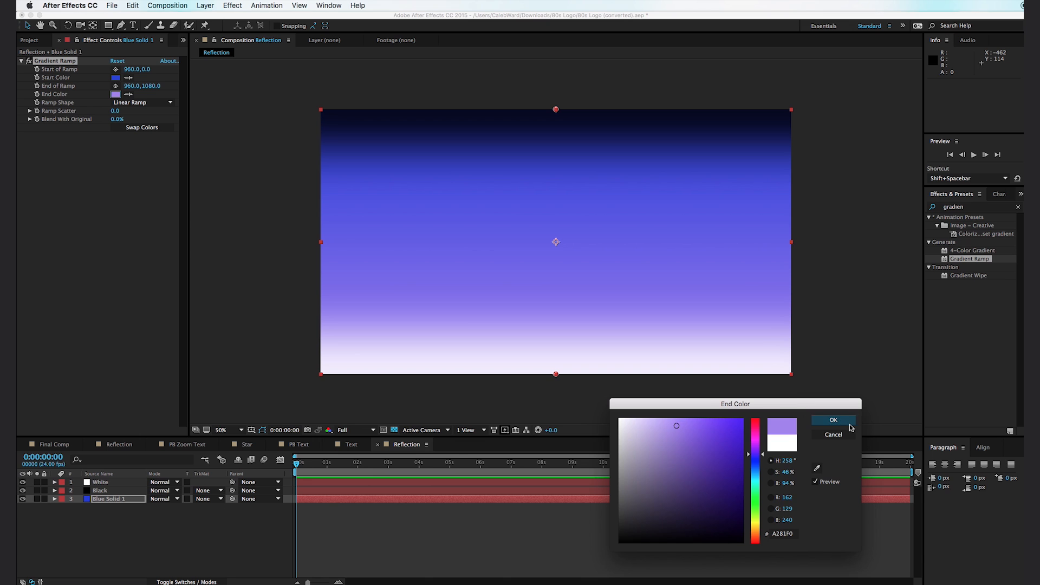
pyautogui.click(833, 421)
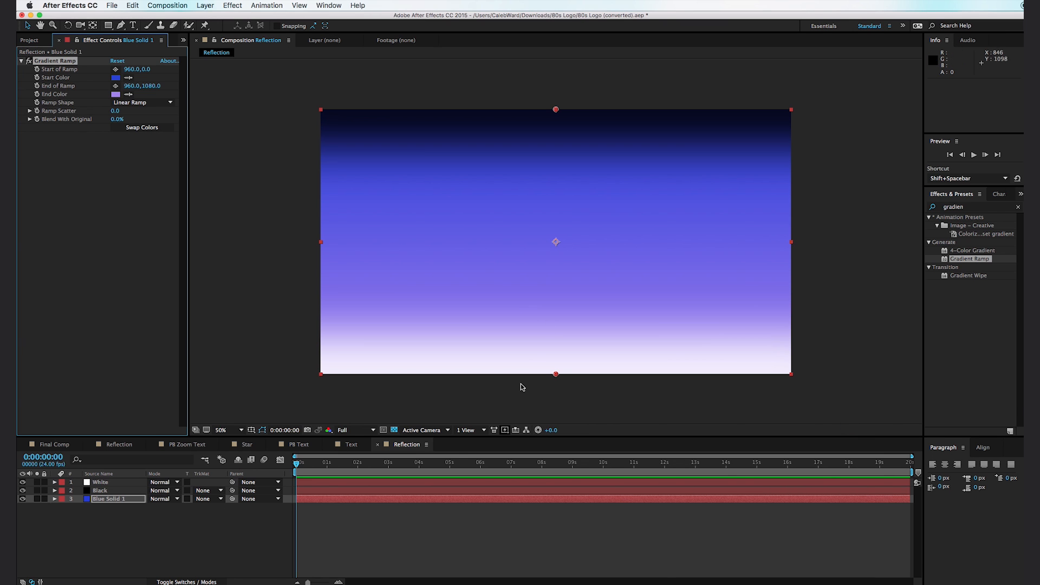
pyautogui.moveTo(557, 375); pyautogui.dragTo(555, 241)
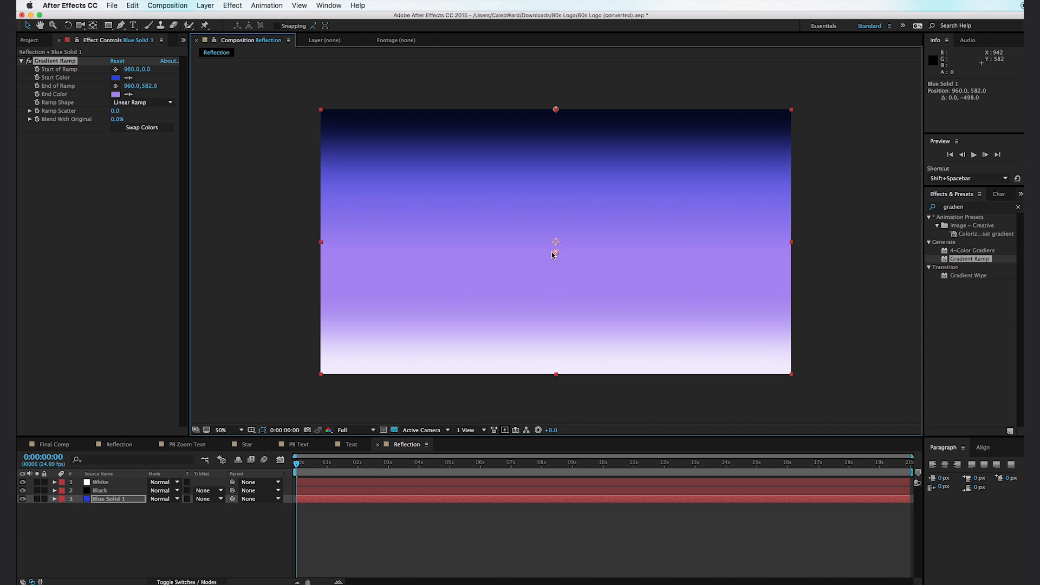
pyautogui.click(190, 524)
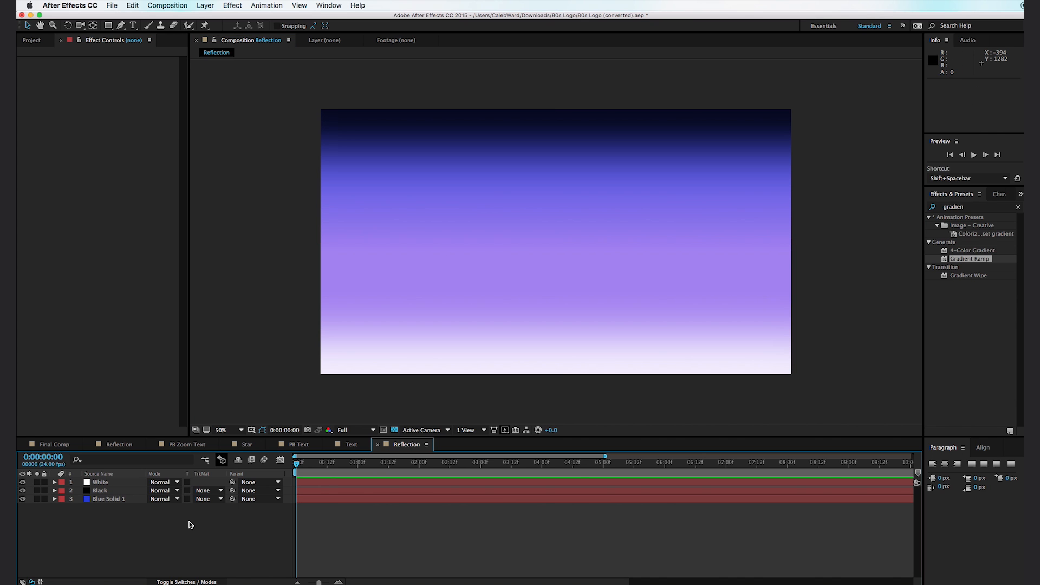
# - Add a bright purple 1920 x 1080 solid named Purple to the Reflection composition
pyautogui.press('super+y')
pyautogui.write('Pr')
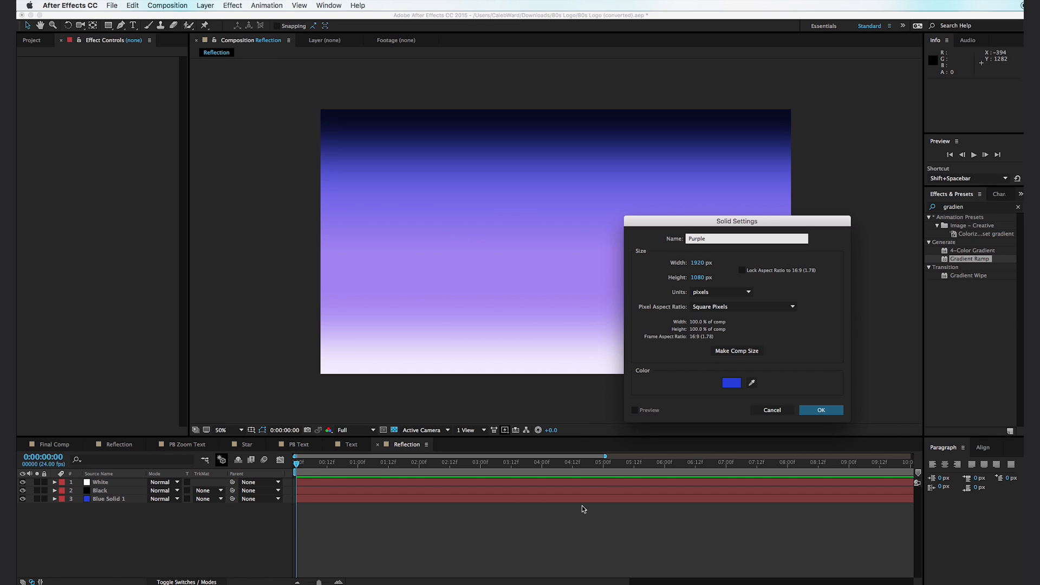
pyautogui.click(733, 383)
pyautogui.moveTo(754, 459)
pyautogui.mouseDown()
pyautogui.moveTo(761, 452)
pyautogui.moveTo(724, 444)
pyautogui.moveTo(714, 417)
pyautogui.mouseUp()
pyautogui.click(831, 419)
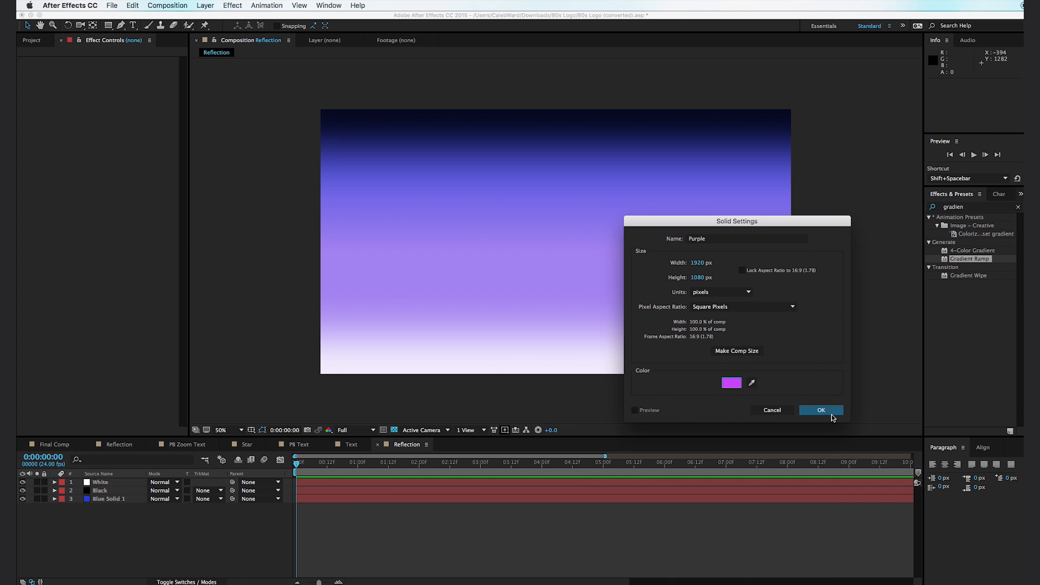
pyautogui.click(832, 415)
# - Apply a Gradient Ramp to the Purple solid and sample the layer's own purple as the start color
pyautogui.moveTo(970, 259); pyautogui.dragTo(576, 272)
pyautogui.click(129, 78)
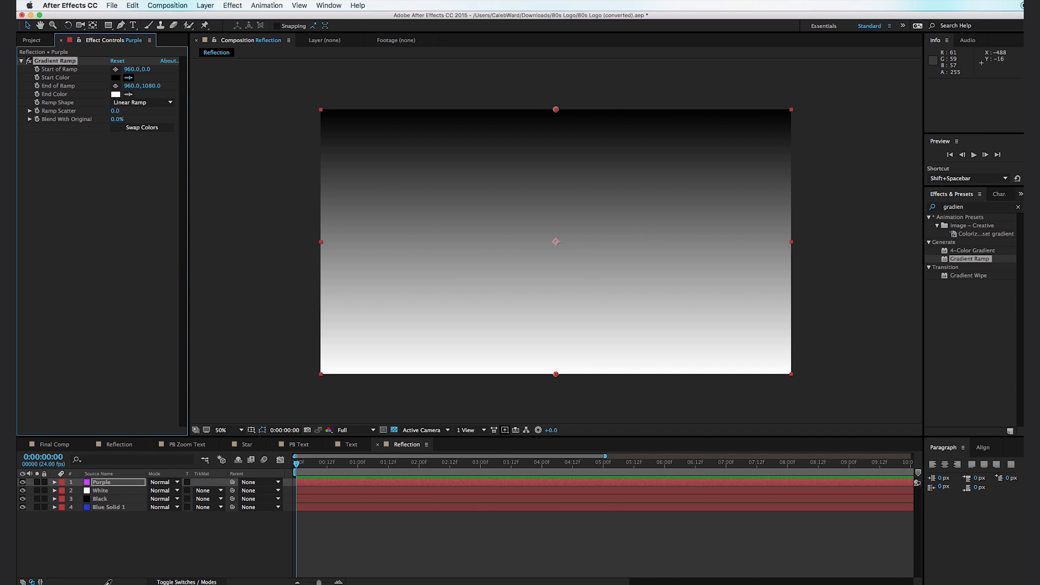
pyautogui.click(88, 482)
# - Set the Purple solid's ramp end color to light pink FFAEF6
pyautogui.click(116, 95)
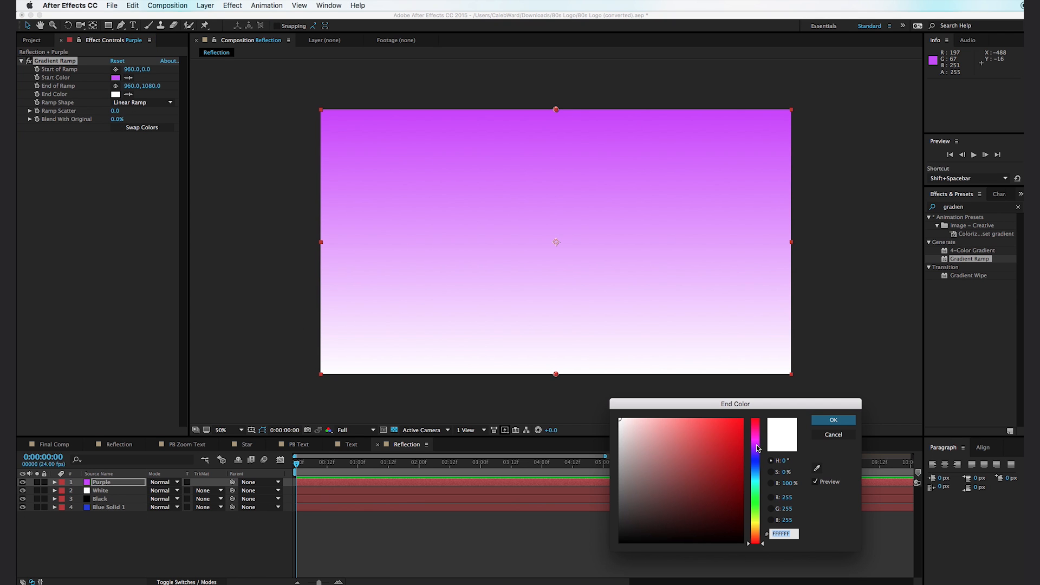
pyautogui.moveTo(758, 447); pyautogui.dragTo(760, 443)
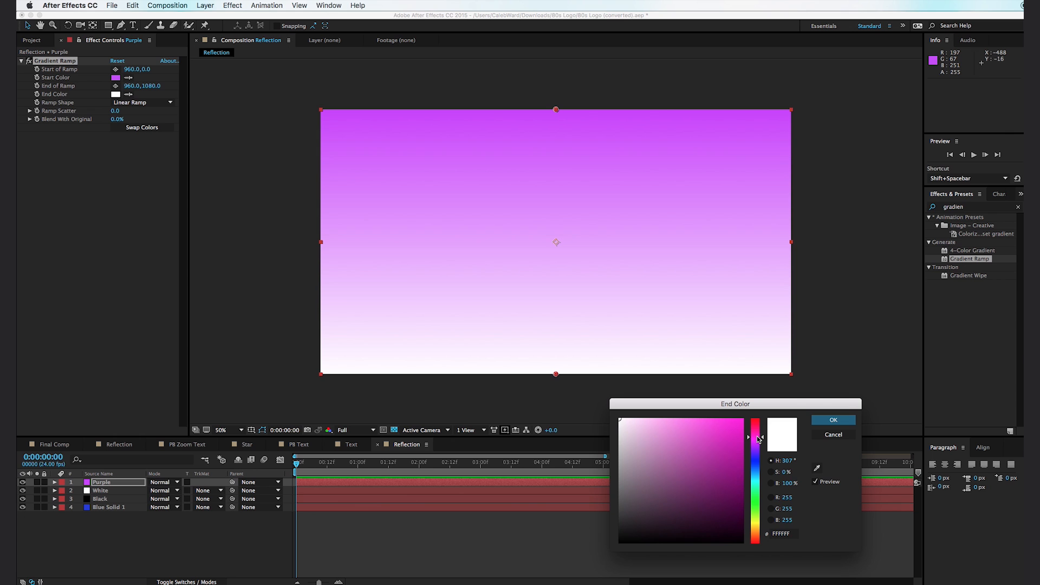
pyautogui.moveTo(661, 428); pyautogui.dragTo(659, 419)
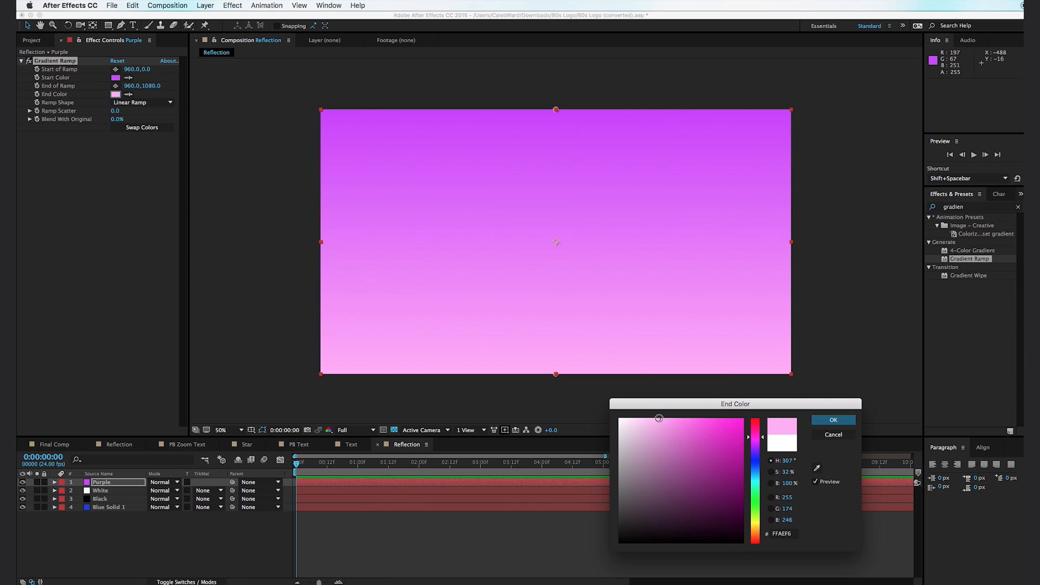
pyautogui.click(830, 422)
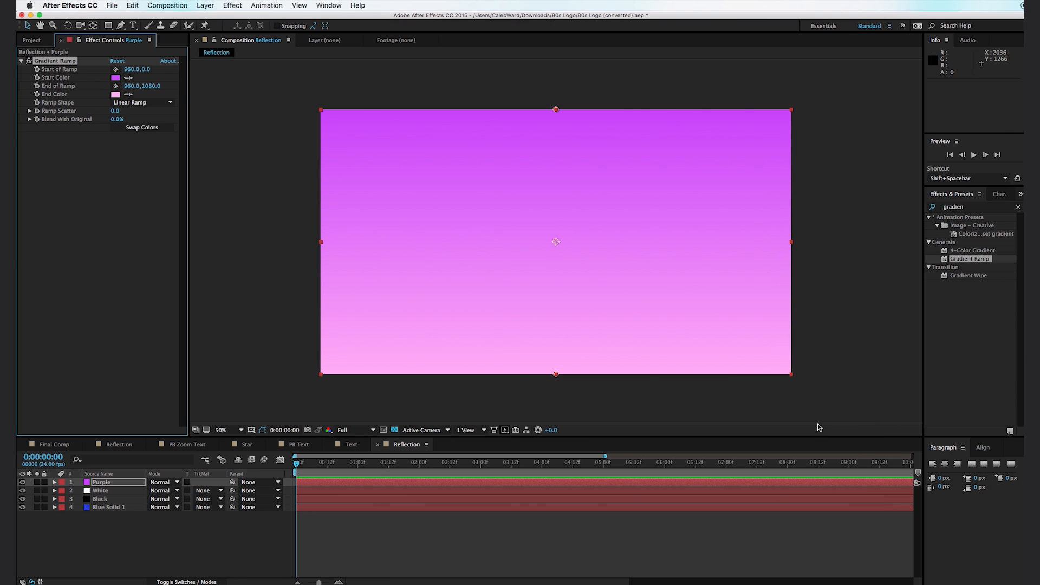
# - Move the Purple solid's ramp start point to about 960, 692 and its end point to about 960, 1034
pyautogui.moveTo(558, 113); pyautogui.dragTo(562, 284)
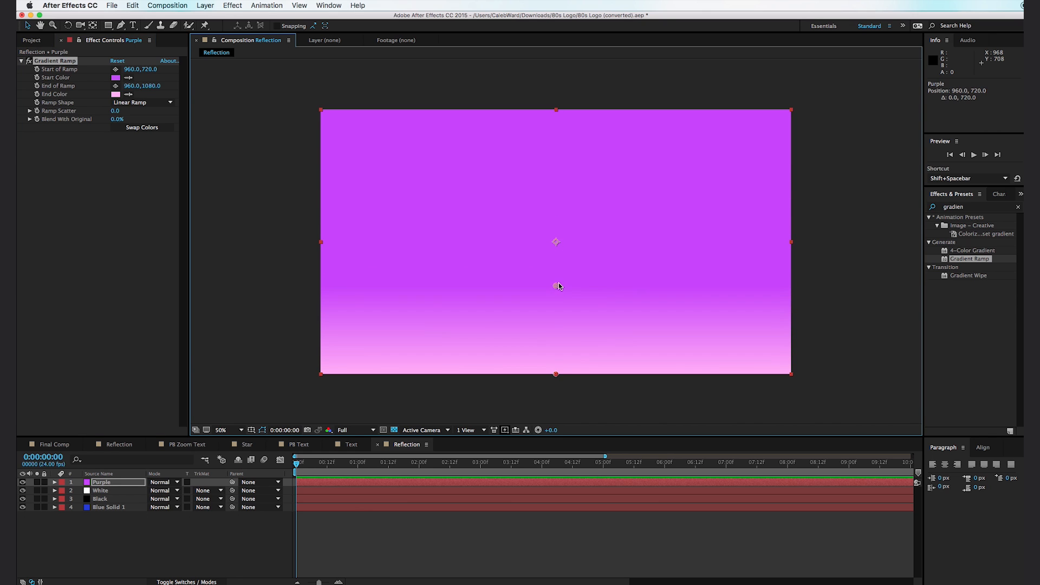
pyautogui.moveTo(556, 376); pyautogui.dragTo(557, 362)
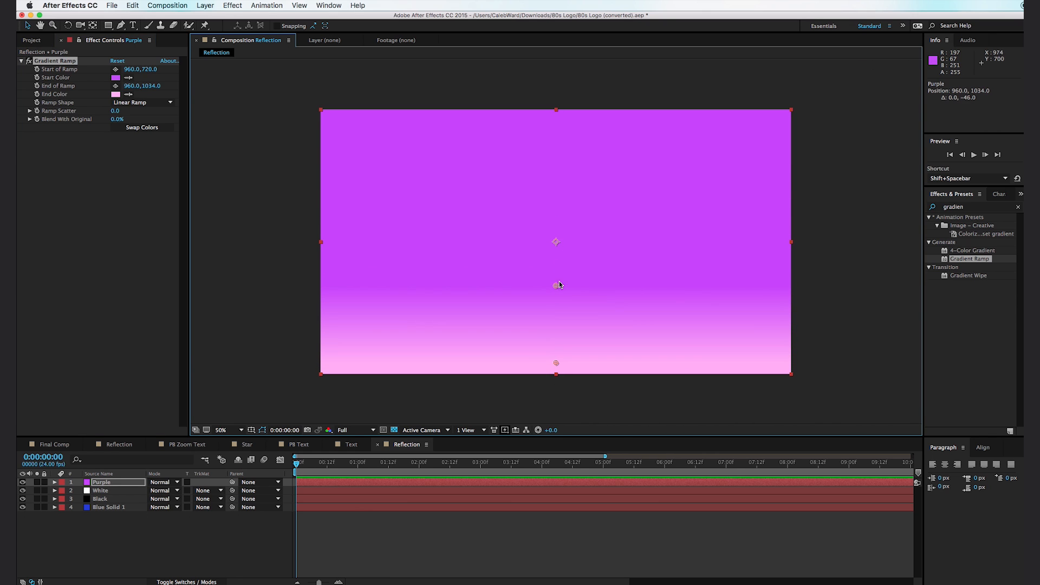
pyautogui.moveTo(557, 279); pyautogui.dragTo(556, 281)
# - Place the Purple layer between Black and the blue solid and mask it to the frame's lower half, extending beyond the frame's sides
pyautogui.press('super+z')
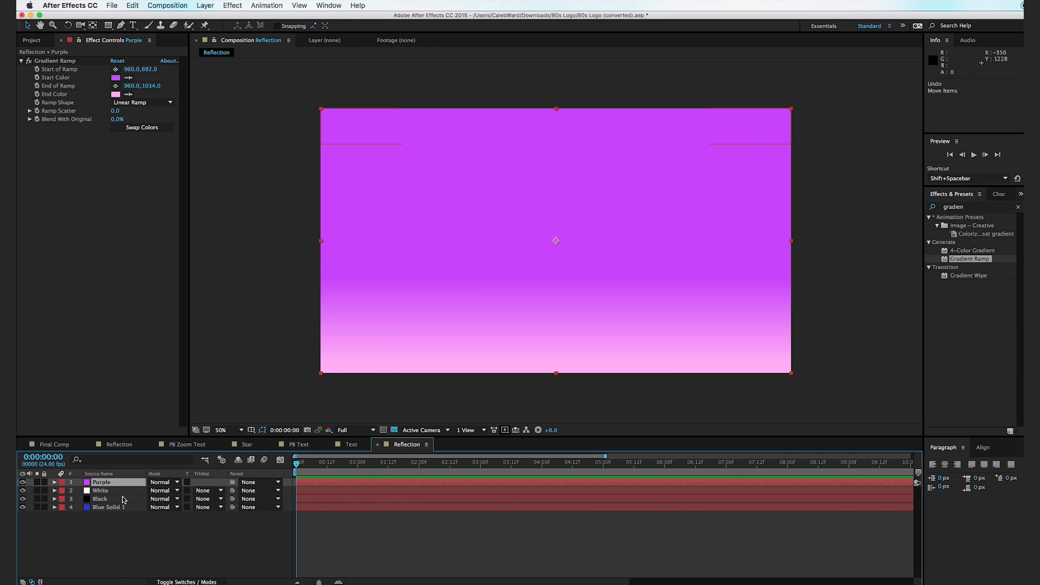
pyautogui.moveTo(118, 485); pyautogui.dragTo(124, 516)
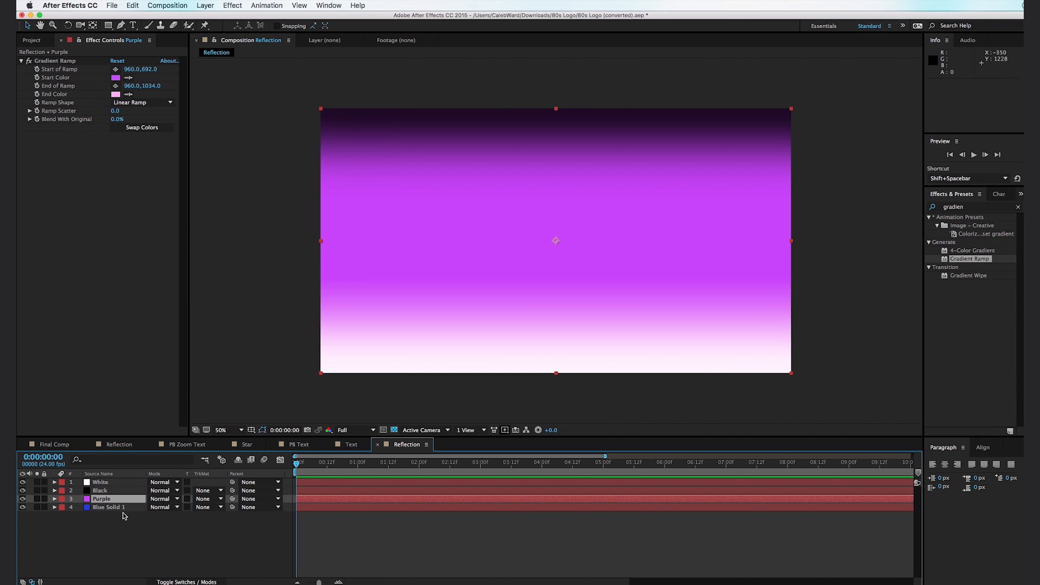
pyautogui.click(108, 25)
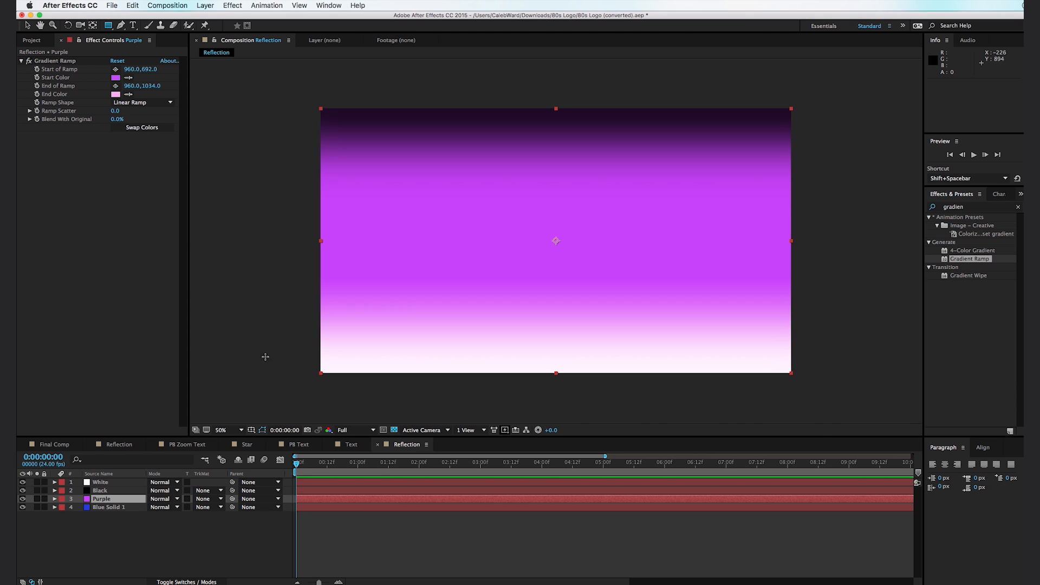
pyautogui.moveTo(281, 402); pyautogui.dragTo(903, 250)
pyautogui.press('v')
pyautogui.scroll(-2, 839, 296)
pyautogui.click(841, 332)
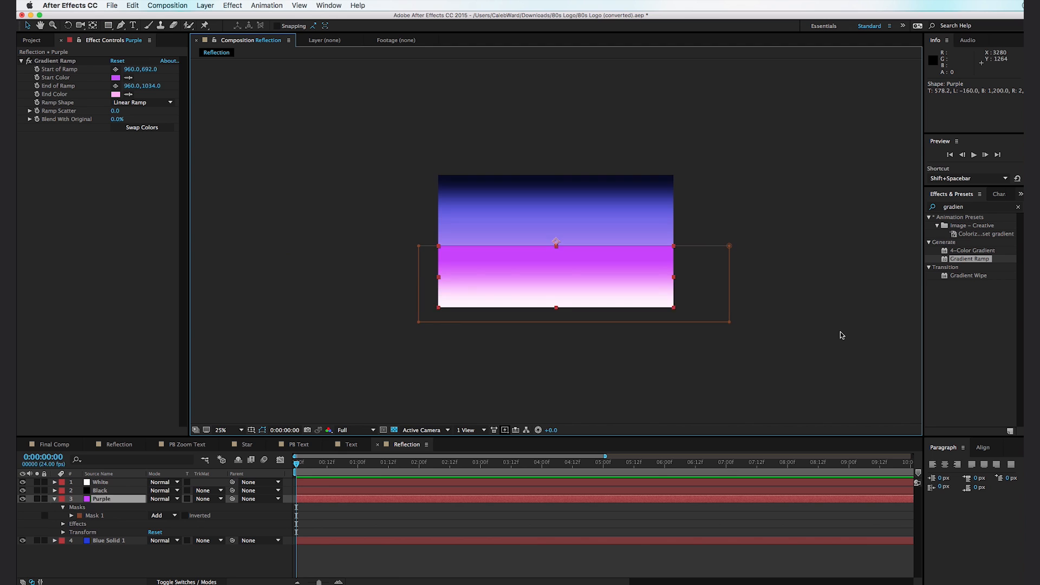
pyautogui.scroll(2, 840, 335)
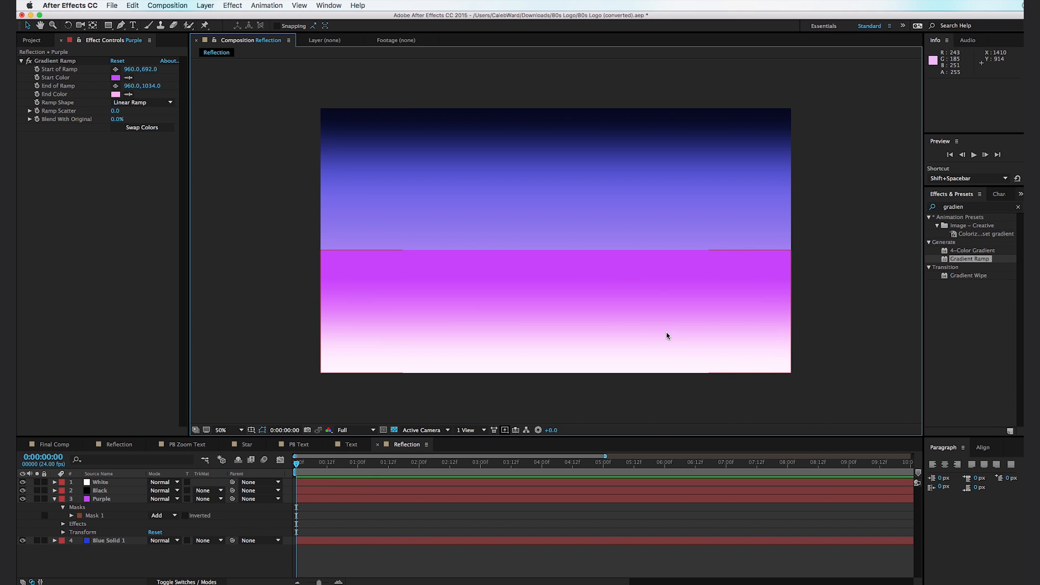
pyautogui.press('super+y')
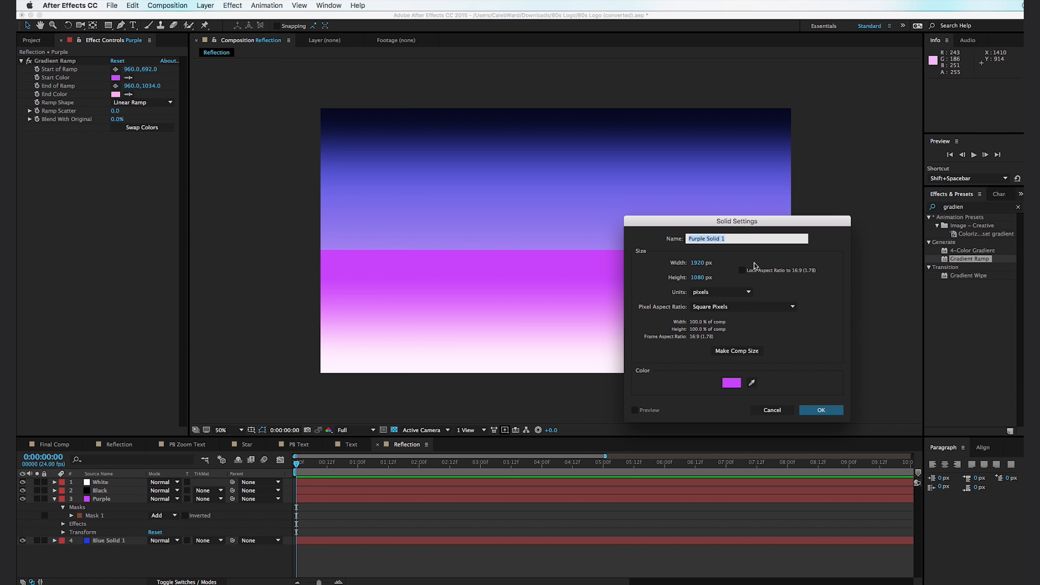
pyautogui.write('Mou')
pyautogui.click(739, 386)
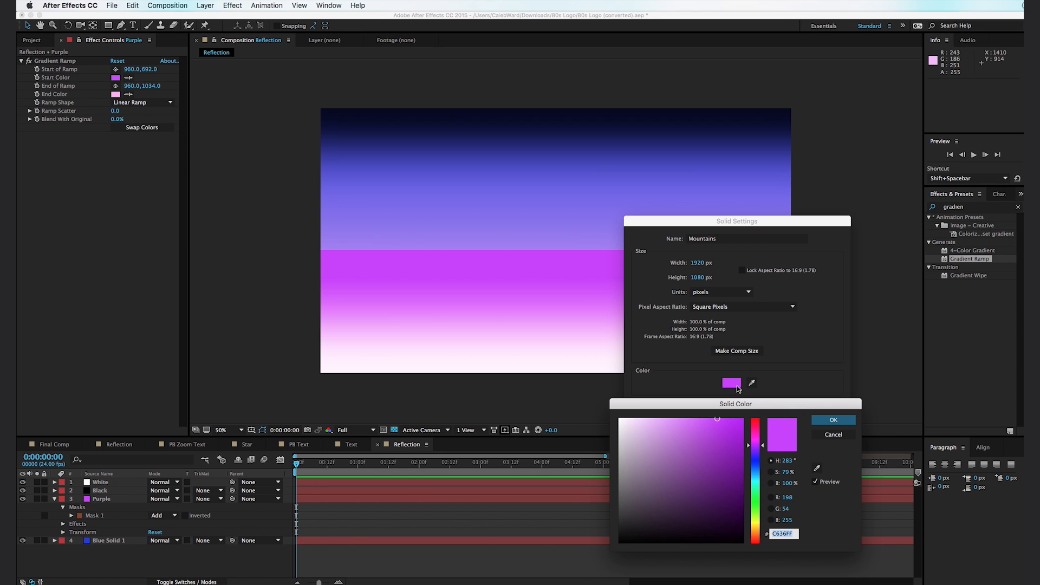
pyautogui.click(834, 421)
pyautogui.click(825, 412)
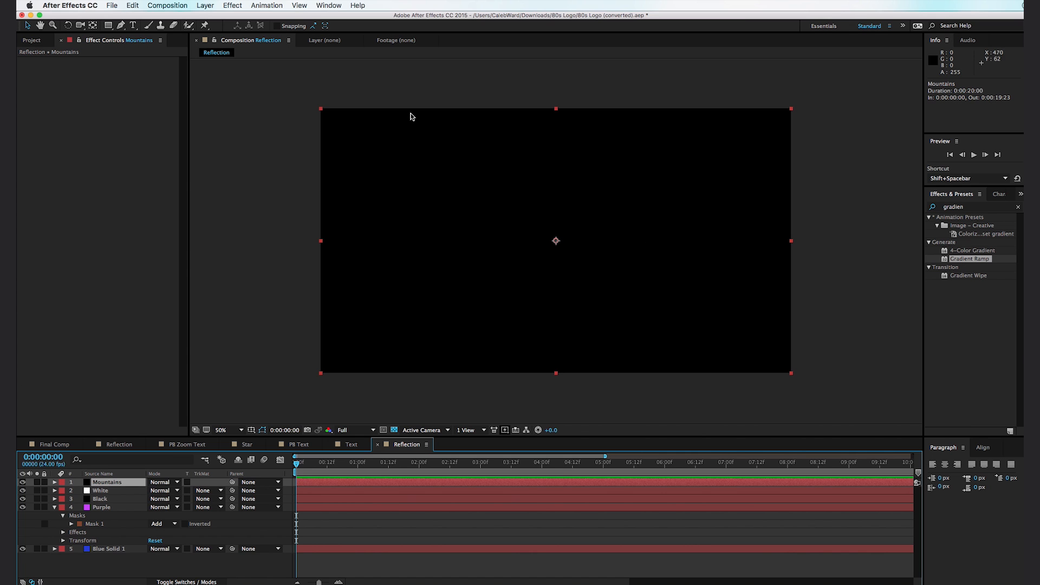
# - Draw a closed Pen mask on the Mountains layer with a jagged ridge line across the upper middle, extending past the frame's sides and bottom
pyautogui.click(120, 26)
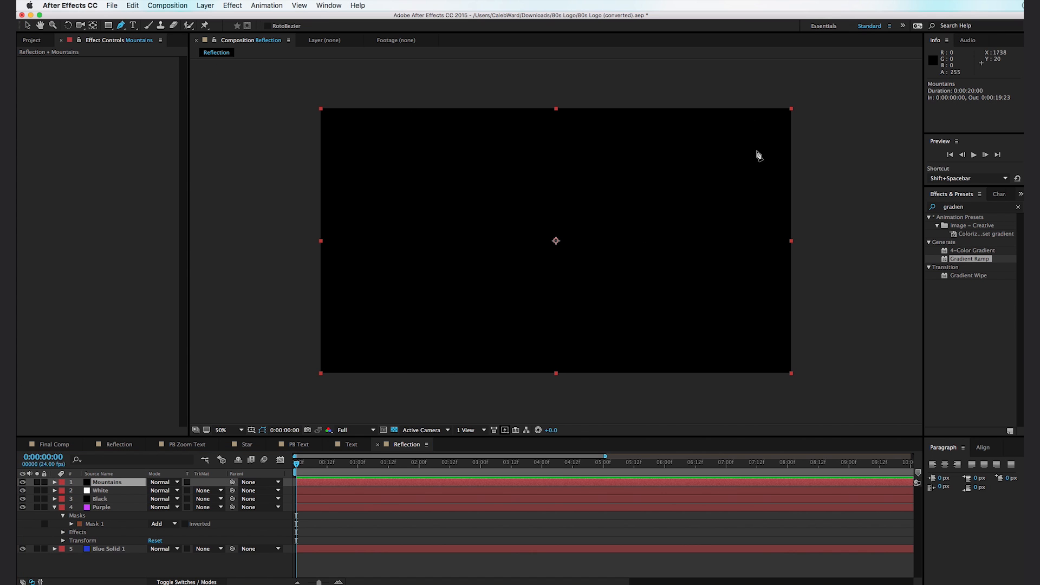
pyautogui.click(809, 236)
pyautogui.click(759, 205)
pyautogui.click(723, 222)
pyautogui.click(717, 206)
pyautogui.click(702, 224)
pyautogui.click(680, 192)
pyautogui.click(661, 215)
pyautogui.click(613, 211)
pyautogui.click(580, 204)
pyautogui.click(573, 218)
pyautogui.click(536, 217)
pyautogui.press('super+z')
pyautogui.press('super+z')
pyautogui.click(544, 223)
pyautogui.click(514, 213)
pyautogui.click(496, 224)
pyautogui.click(460, 214)
pyautogui.click(433, 204)
pyautogui.click(410, 223)
pyautogui.click(374, 223)
pyautogui.click(360, 210)
pyautogui.click(333, 211)
pyautogui.click(331, 229)
pyautogui.click(299, 218)
pyautogui.click(301, 388)
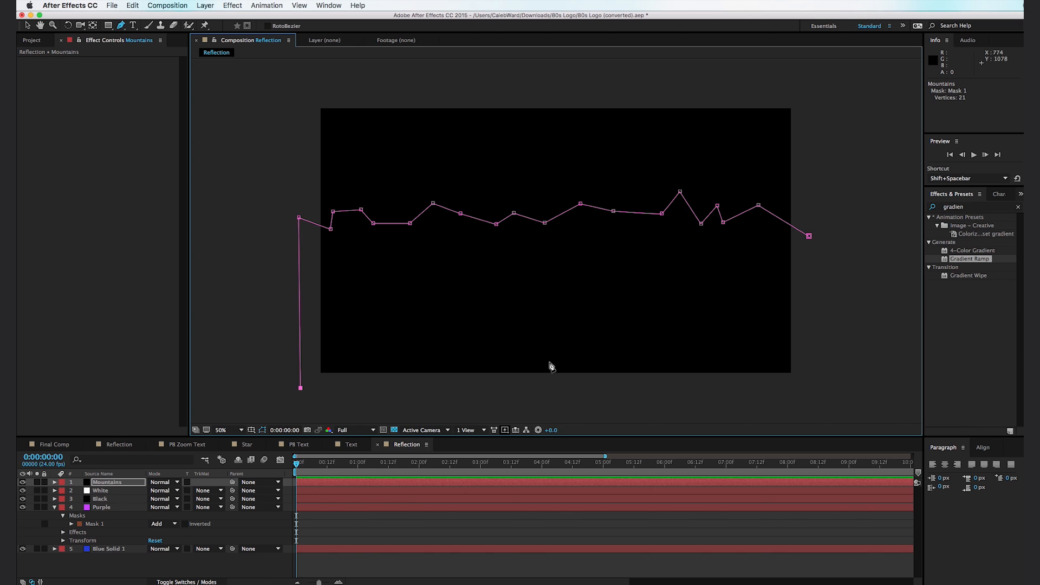
pyautogui.click(837, 394)
pyautogui.click(810, 236)
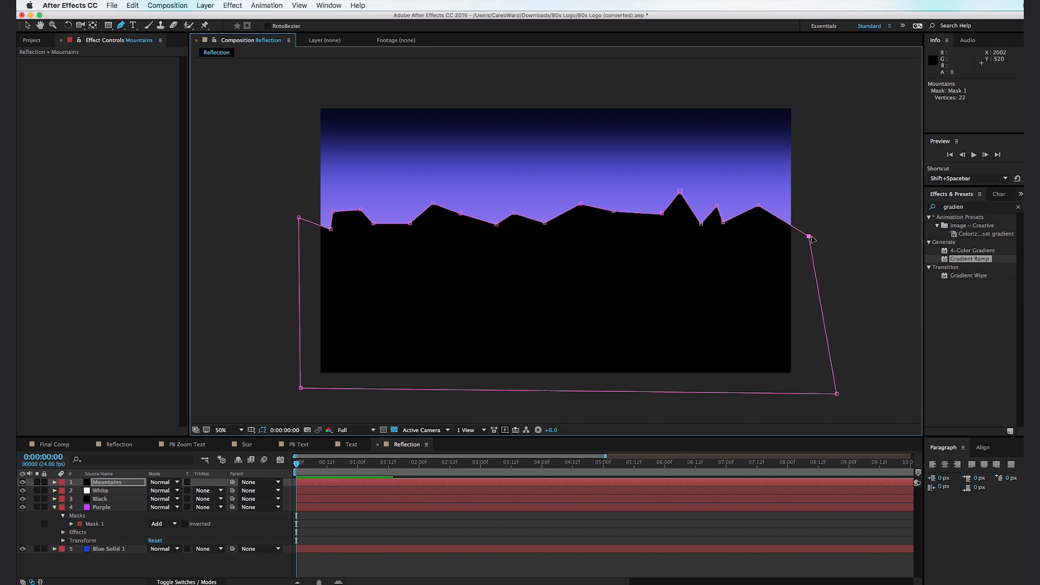
pyautogui.press('v')
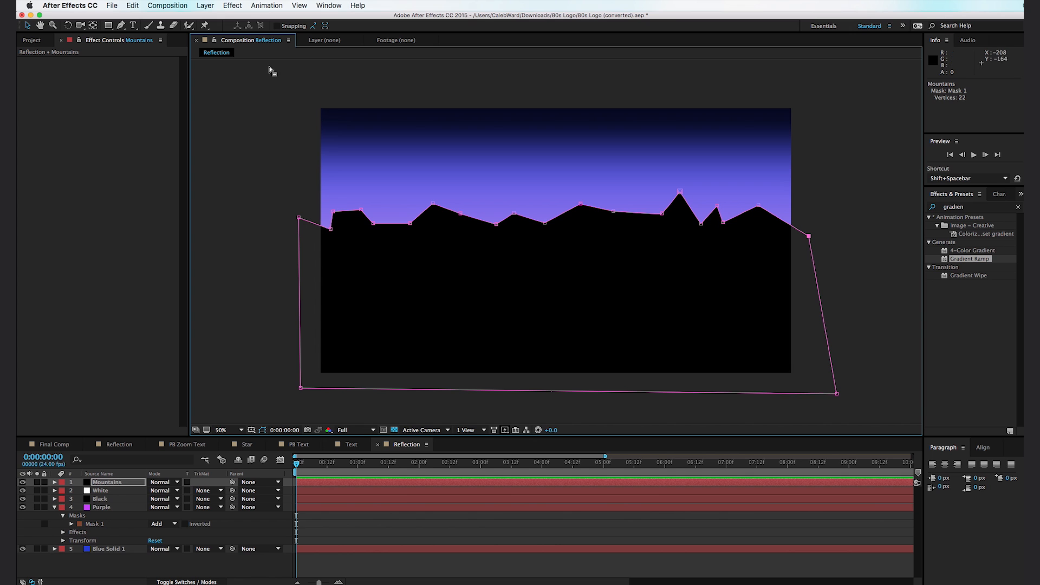
# - Add a wide rectangular mask over the lower part of the Mountains layer, extending beyond the frame, and set it to Subtract
pyautogui.click(109, 25)
pyautogui.scroll(-5, 446, 106)
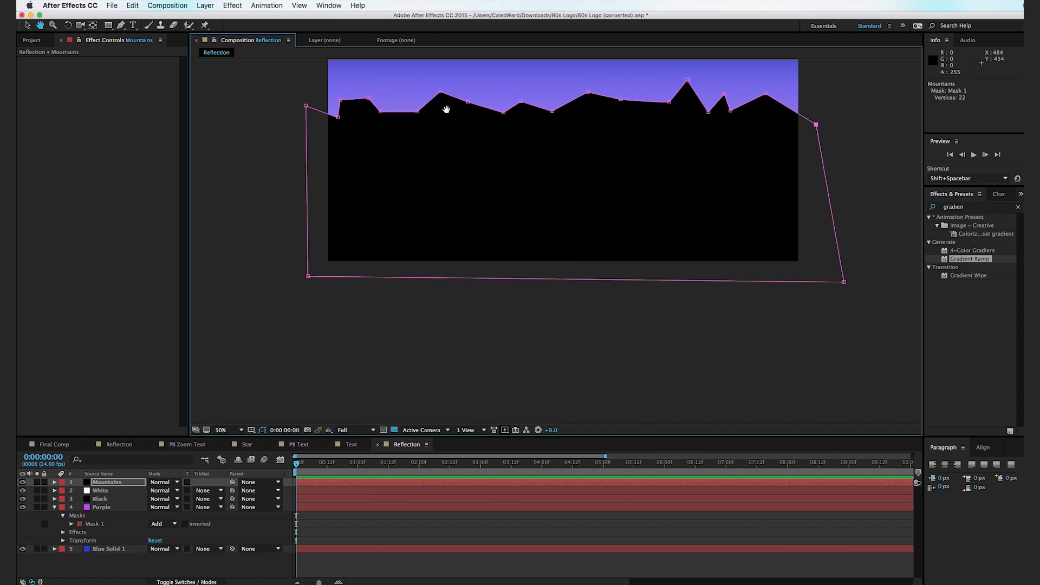
pyautogui.moveTo(247, 369); pyautogui.dragTo(915, 180)
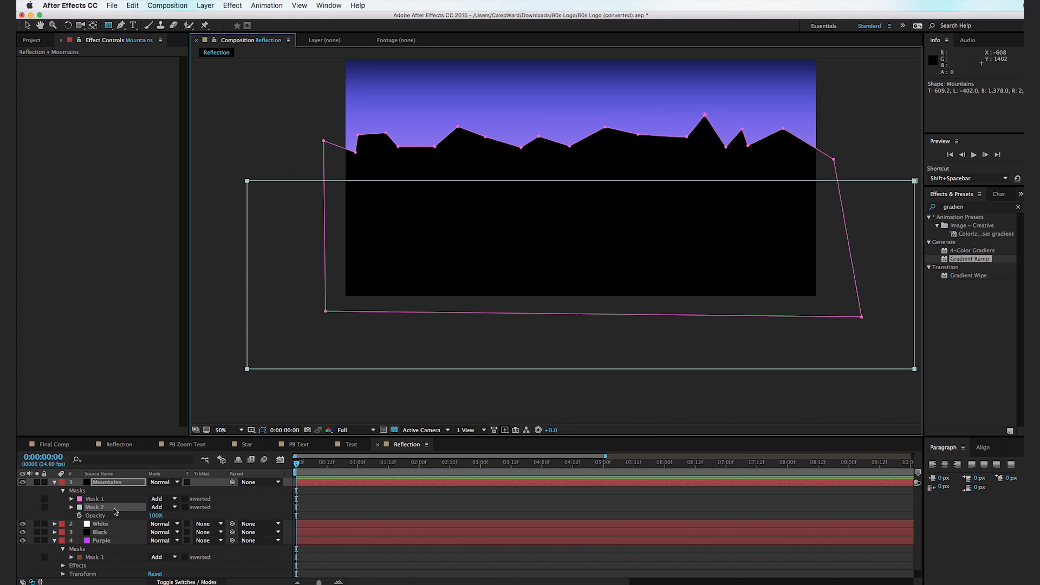
pyautogui.click(172, 508)
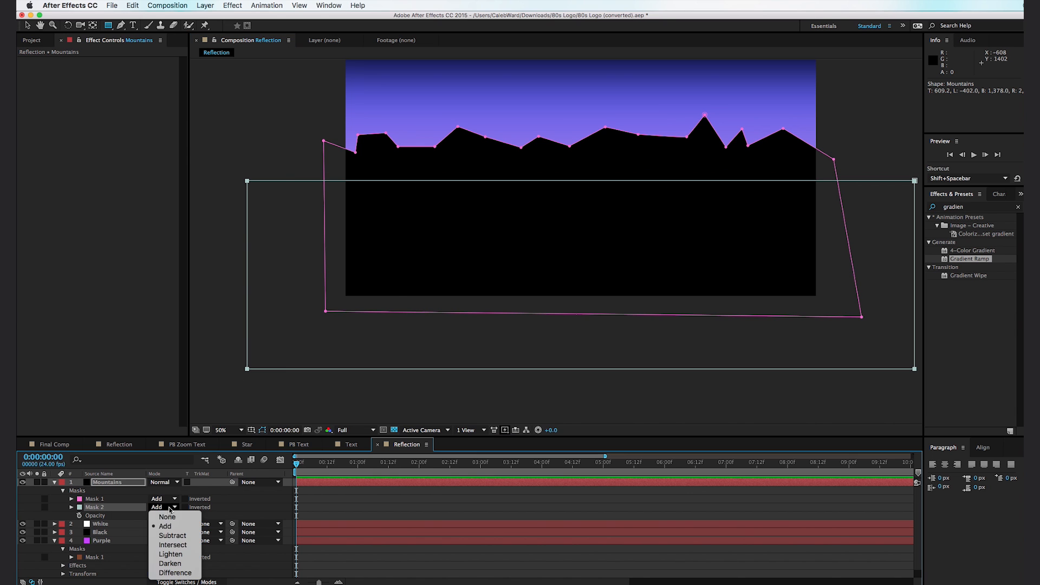
pyautogui.click(172, 535)
# - Feather the Mountains layer's subtracting mask by 121 pixels and shift that mask slightly downward
pyautogui.press('f')
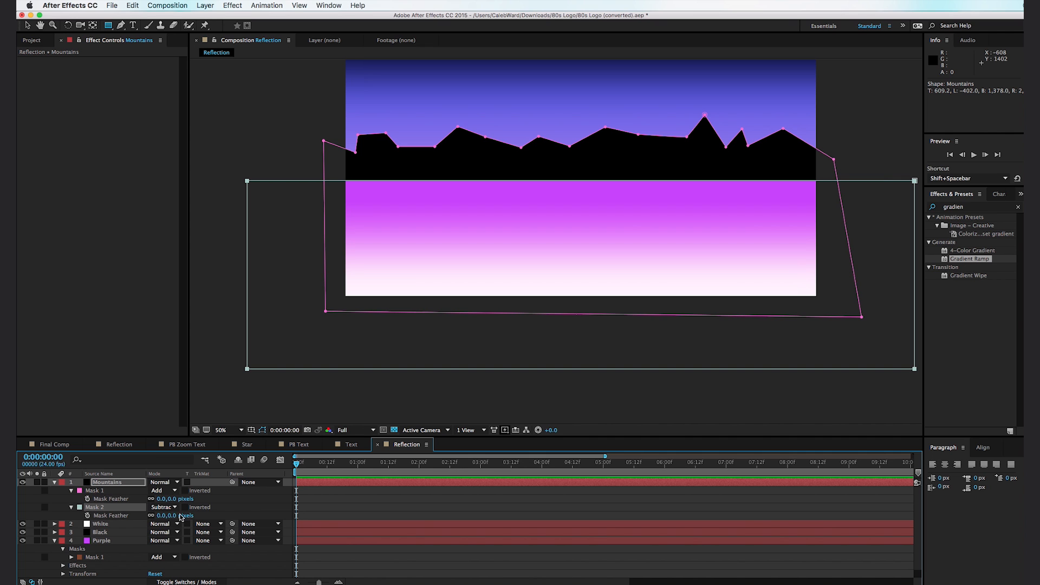
pyautogui.moveTo(173, 516); pyautogui.dragTo(418, 302)
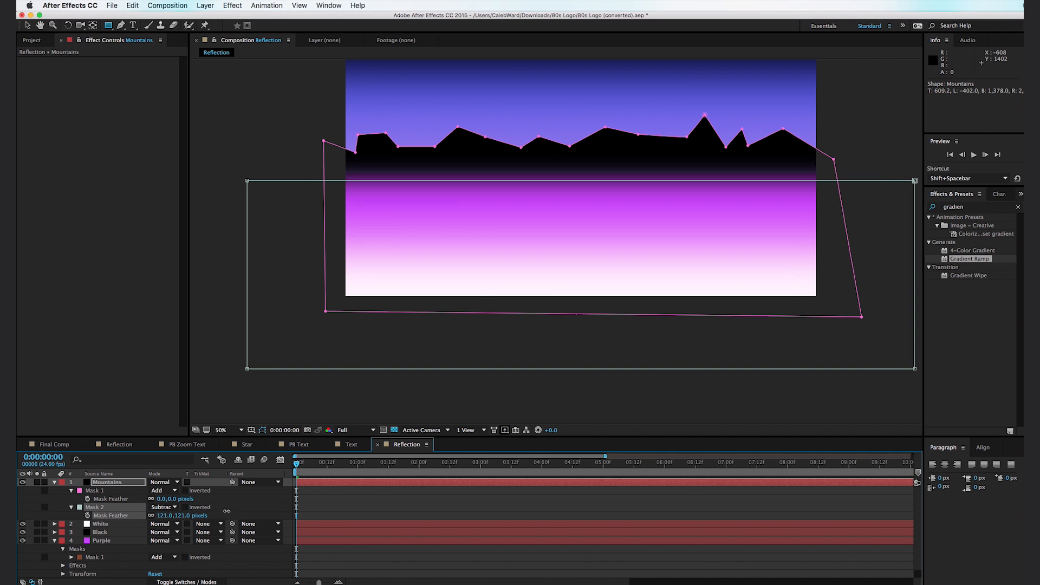
pyautogui.press('v')
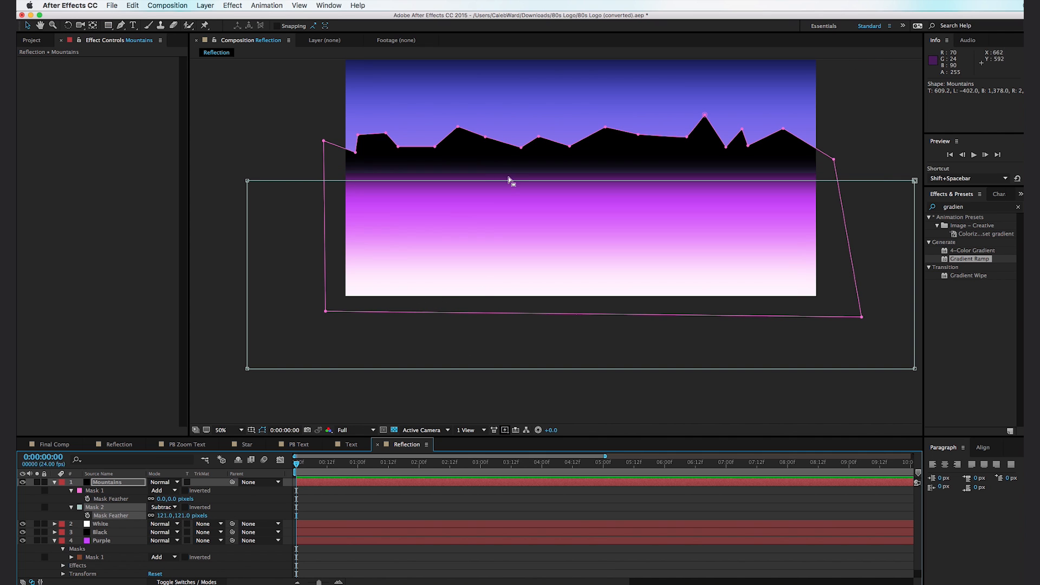
pyautogui.moveTo(510, 181); pyautogui.dragTo(509, 191)
pyautogui.click(638, 395)
pyautogui.click(638, 395)
pyautogui.moveTo(584, 251); pyautogui.dragTo(584, 325)
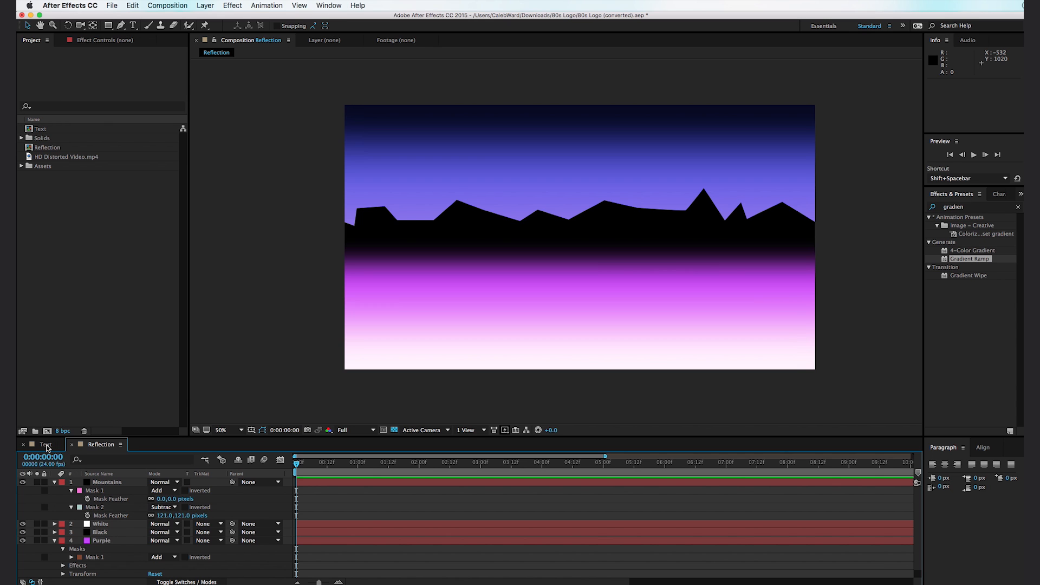
# - Add the Reflection composition to the Text composition, beneath the Premiumbeat text layer
pyautogui.click(45, 445)
pyautogui.click(47, 147)
pyautogui.moveTo(48, 147); pyautogui.dragTo(103, 487)
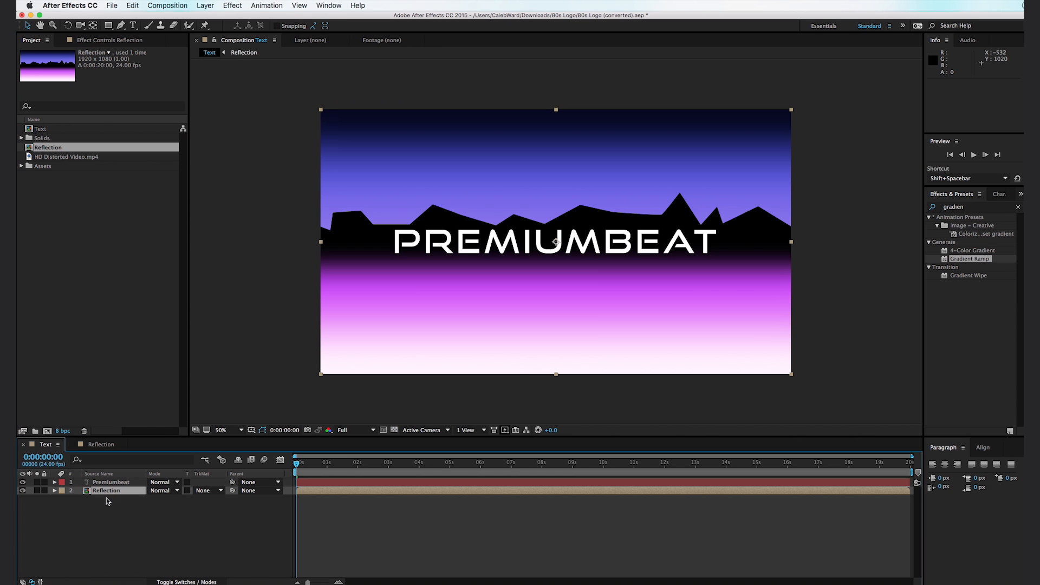
# - Set the Reflection layer to use the Premiumbeat alpha matte and fit it to the text, scaled to about 72%, 11% at position 964, 538
pyautogui.click(214, 491)
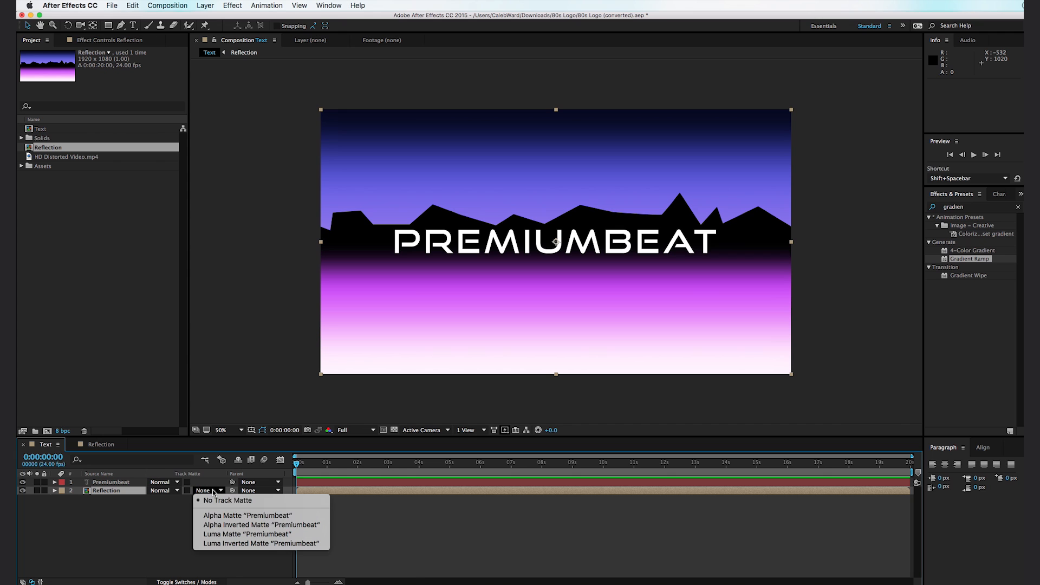
pyautogui.click(227, 515)
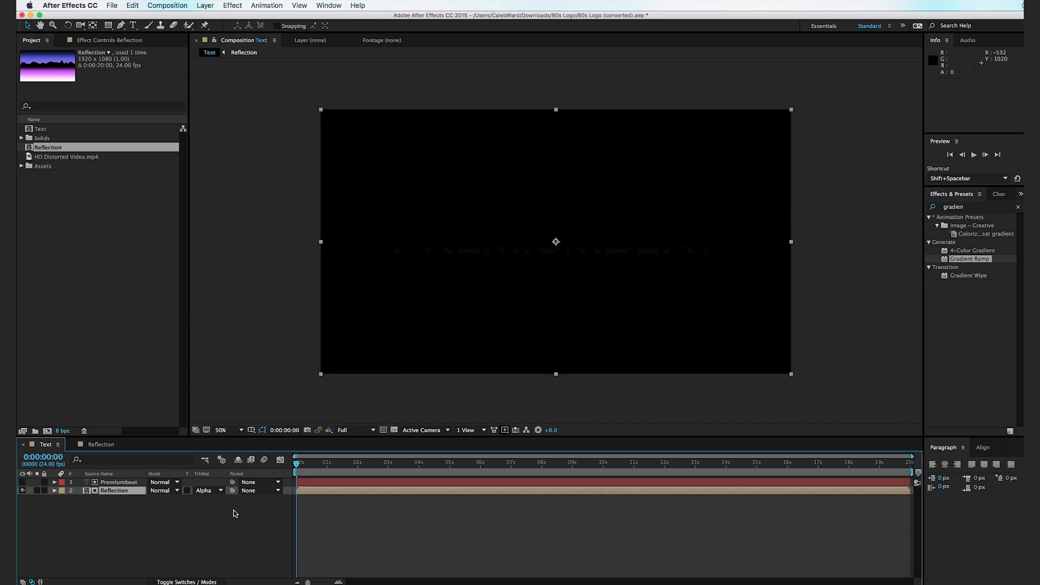
pyautogui.moveTo(321, 376); pyautogui.dragTo(386, 258)
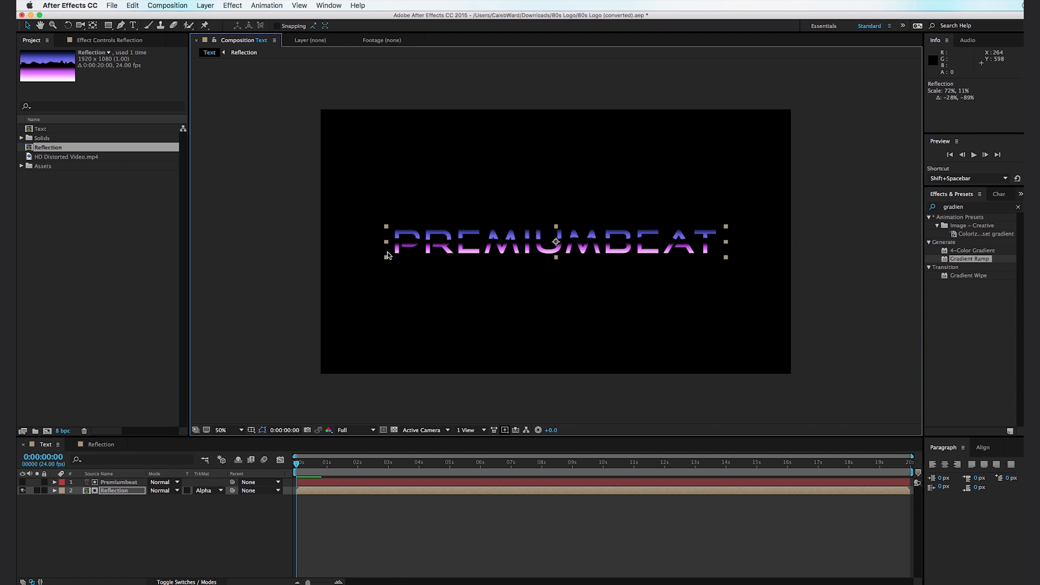
pyautogui.moveTo(395, 249); pyautogui.dragTo(396, 249)
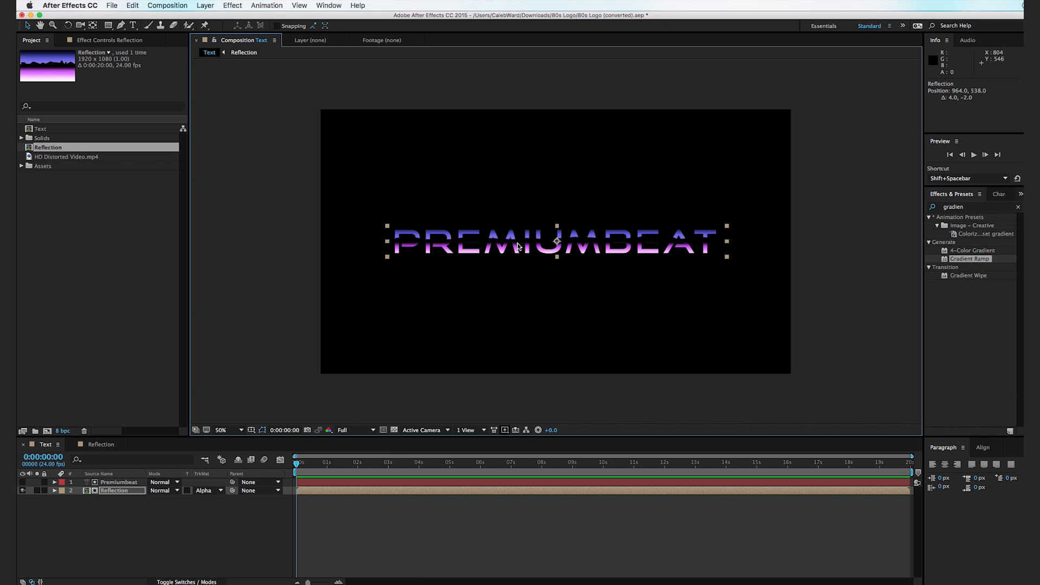
# - In the Reflection composition, set the blue solid's Gradient Ramp end color to pale lavender D7C8FB
pyautogui.click(101, 445)
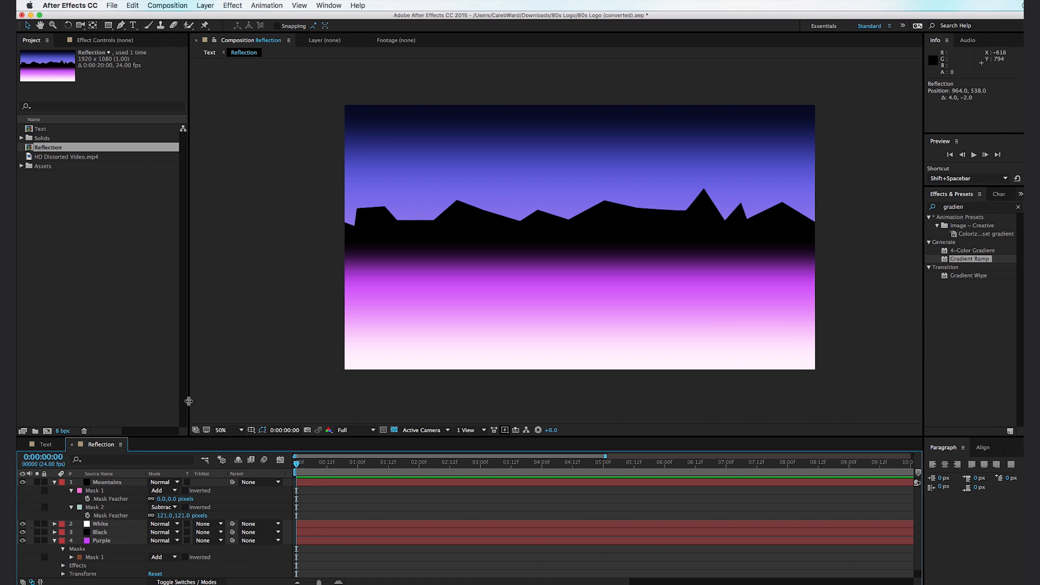
pyautogui.scroll(-1, 130, 515)
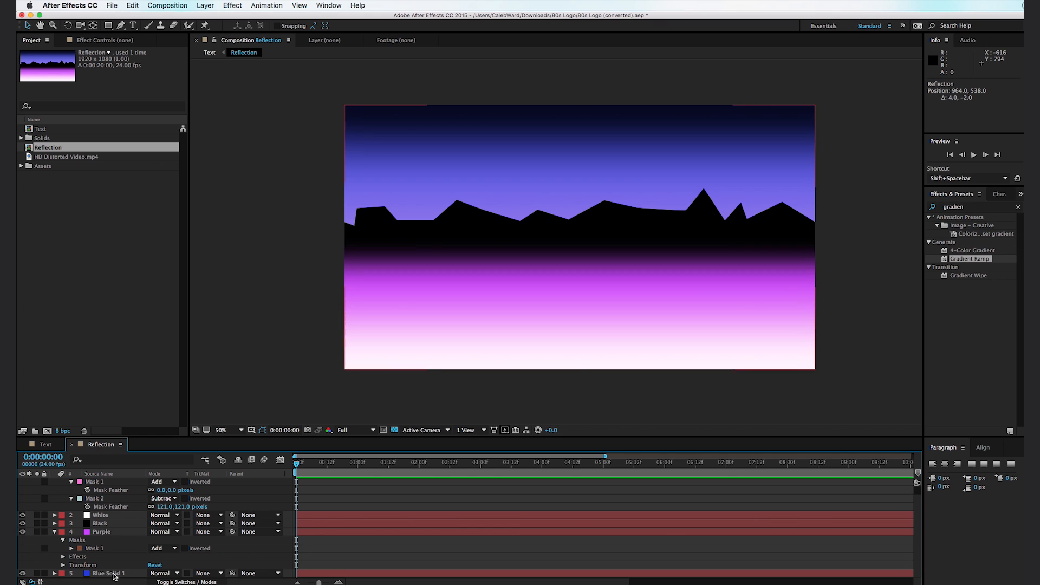
pyautogui.click(114, 574)
pyautogui.click(85, 40)
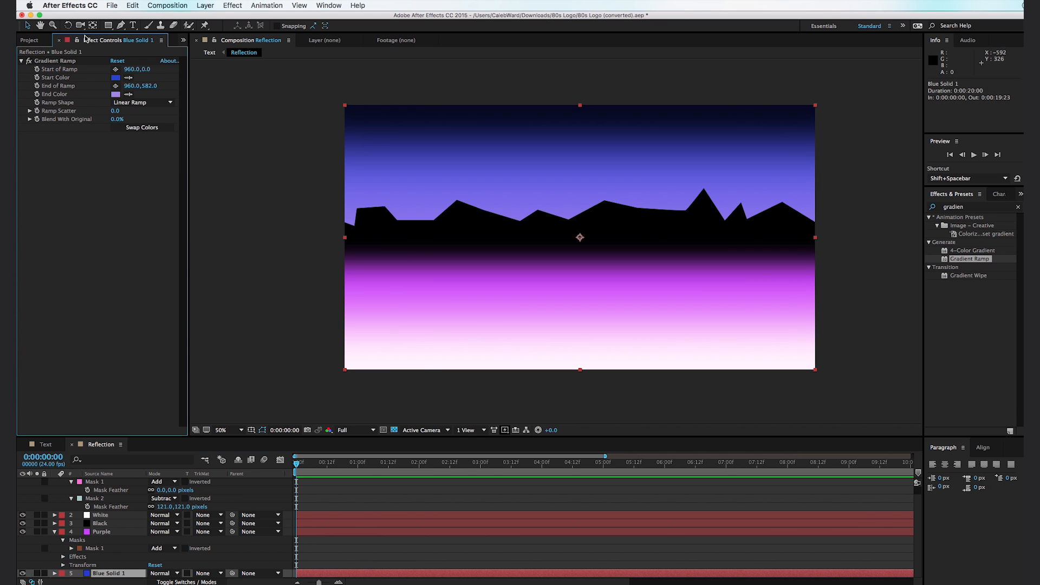
pyautogui.click(115, 95)
pyautogui.click(644, 421)
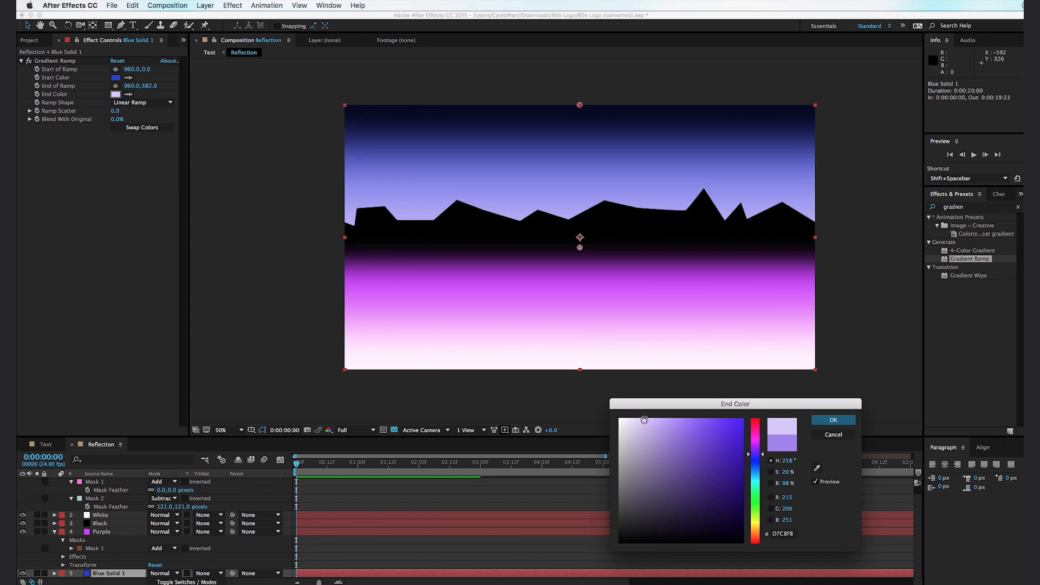
pyautogui.click(834, 421)
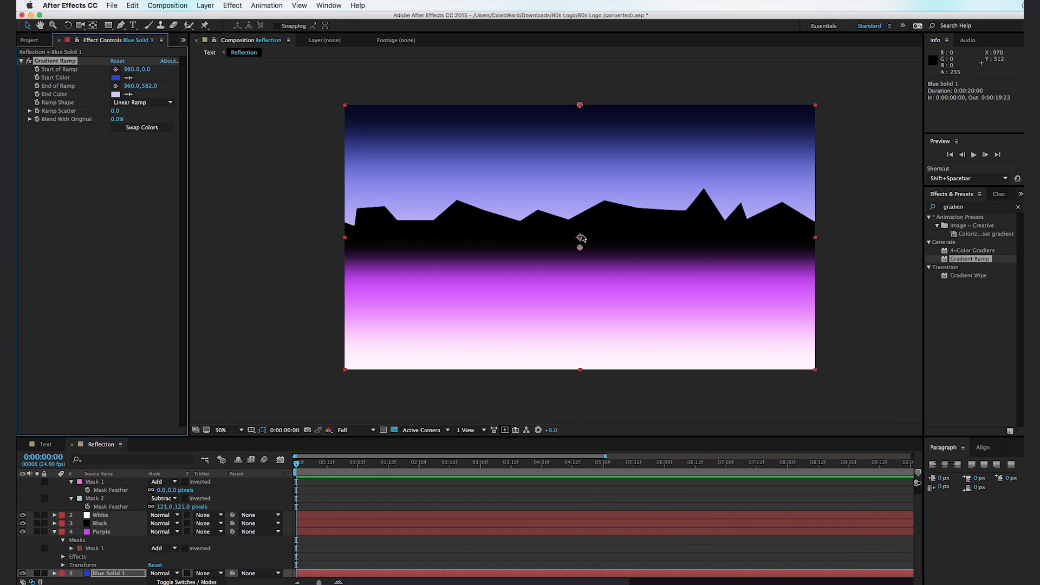
# - Move the blue solid's ramp end point to about 960, 406 and its start point to about 960, 134, then return to the Text composition
pyautogui.moveTo(581, 249); pyautogui.dragTo(579, 205)
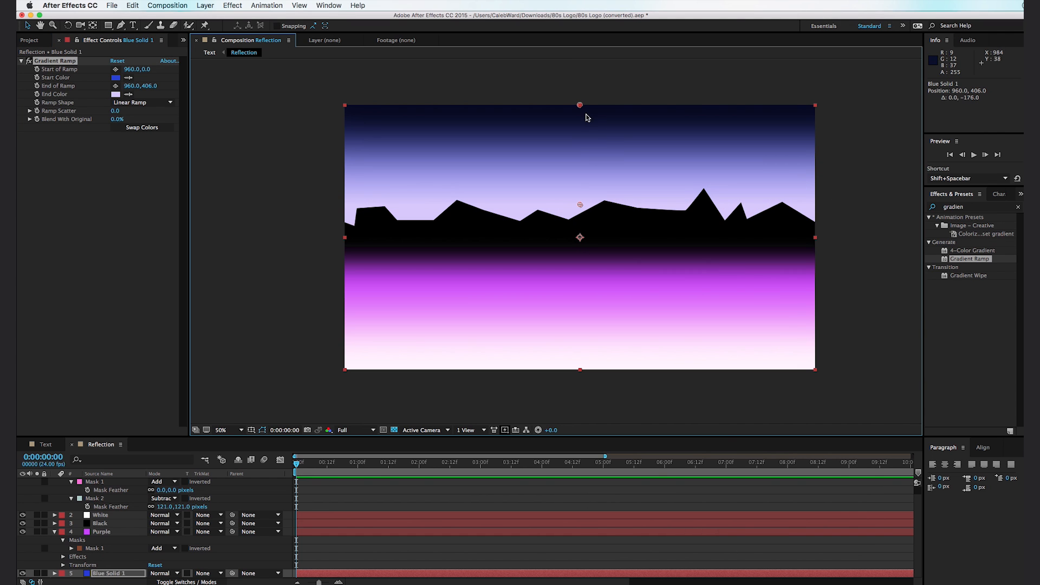
pyautogui.moveTo(581, 106); pyautogui.dragTo(580, 138)
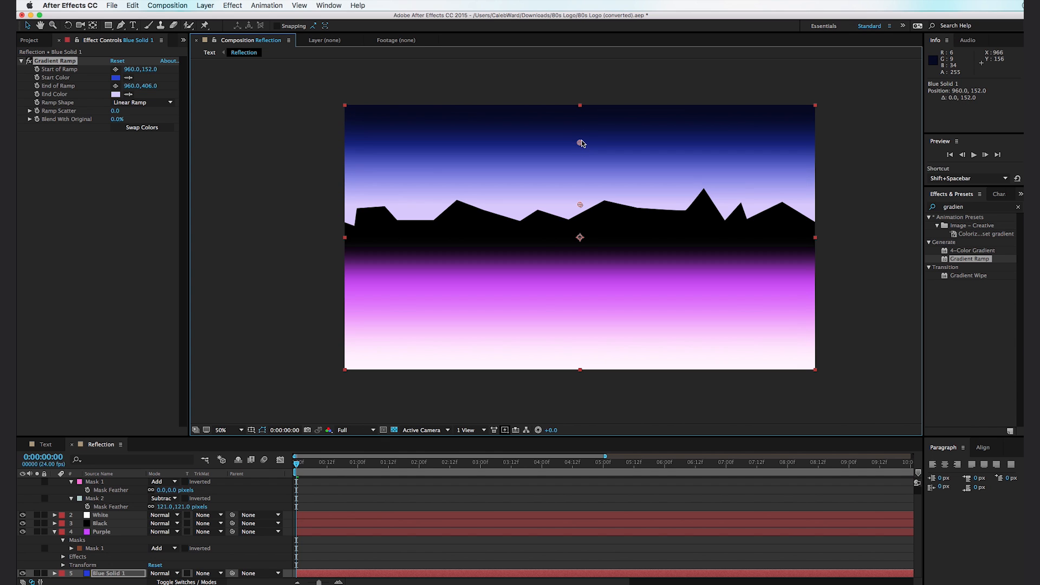
pyautogui.click(40, 446)
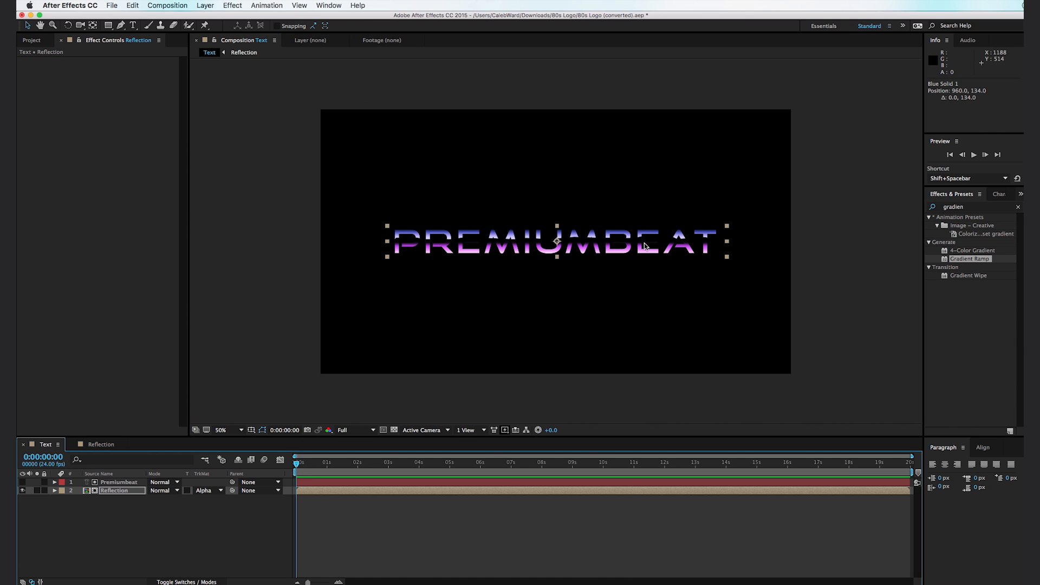
pyautogui.click(252, 303)
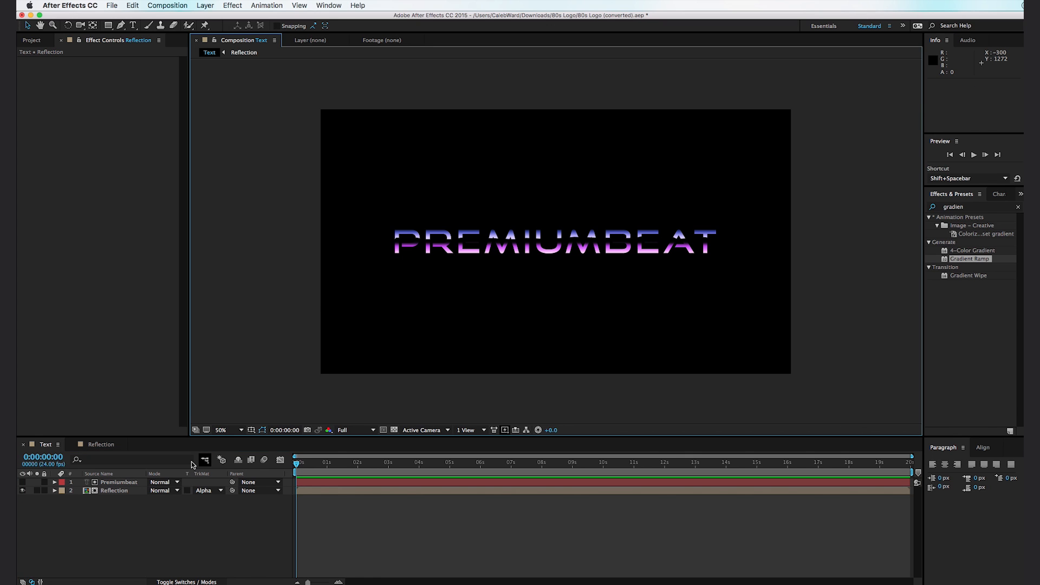
# - Pre-compose the Premiumbeat and Reflection layers together as Moving Text, moving all attributes into the new composition
pyautogui.moveTo(140, 529); pyautogui.dragTo(108, 479)
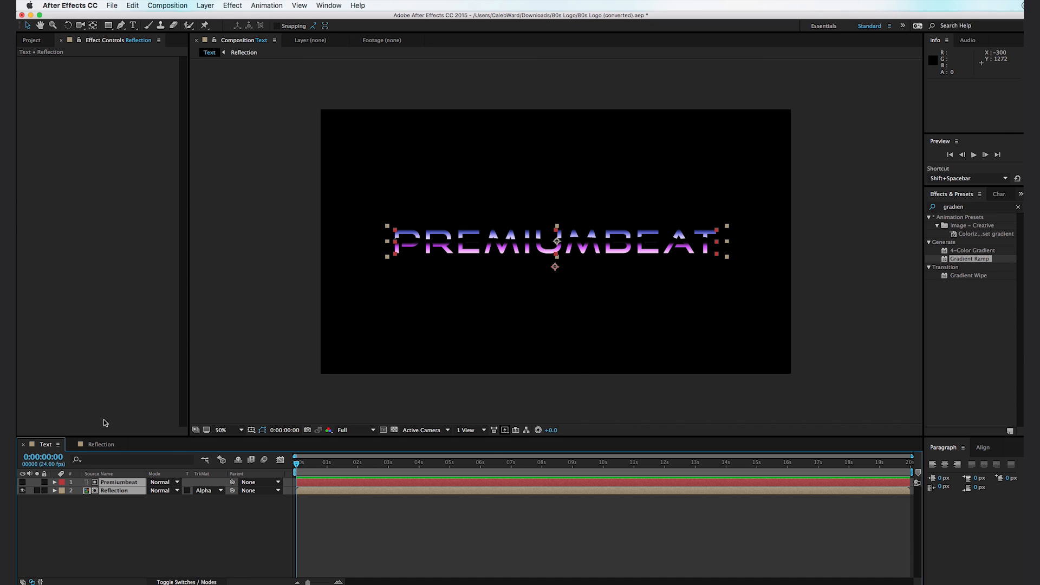
pyautogui.press('super+shift+c')
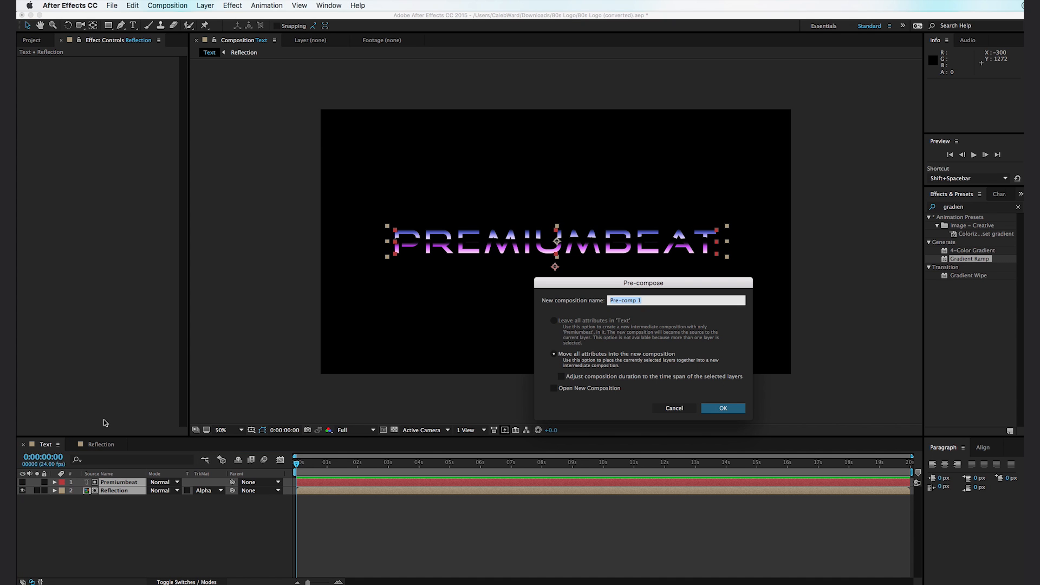
pyautogui.write('Moving Text')
pyautogui.press('Return')
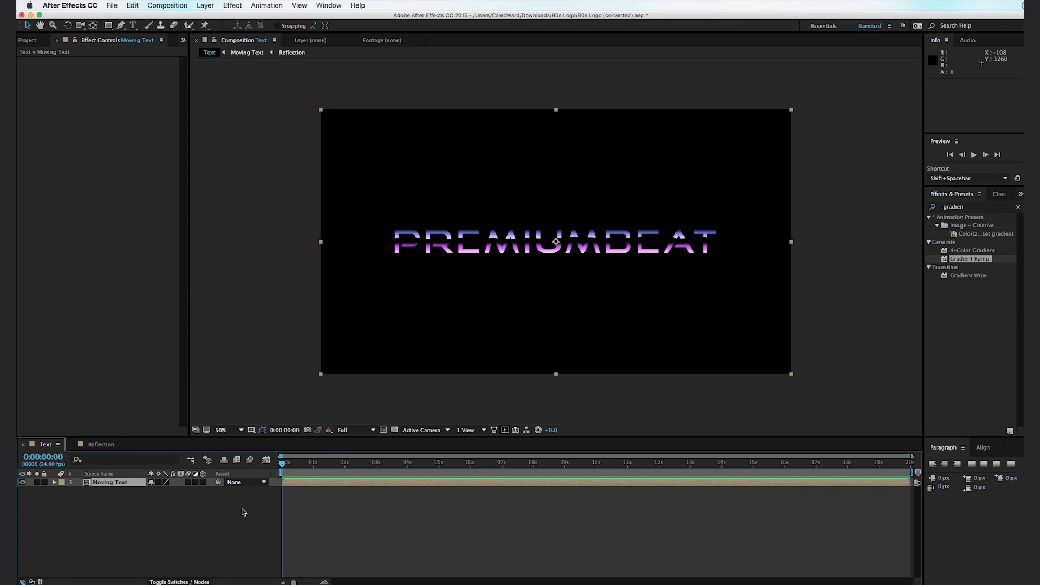
# - Make the Moving Text layer 3D and add a Position keyframe at 0:00:04:00
pyautogui.click(203, 482)
pyautogui.click(55, 482)
pyautogui.moveTo(333, 471); pyautogui.dragTo(408, 472)
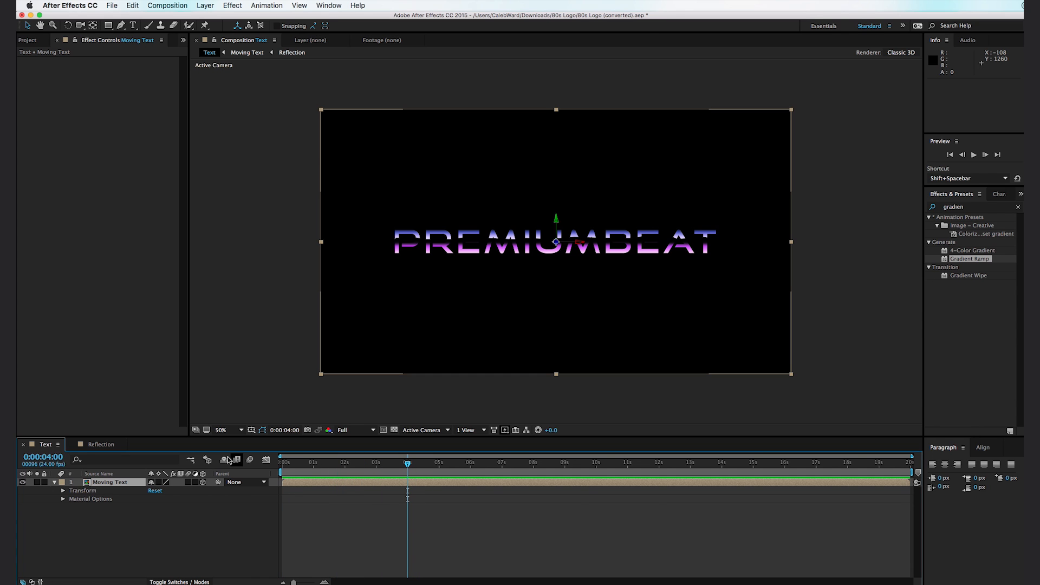
pyautogui.click(63, 492)
pyautogui.click(79, 507)
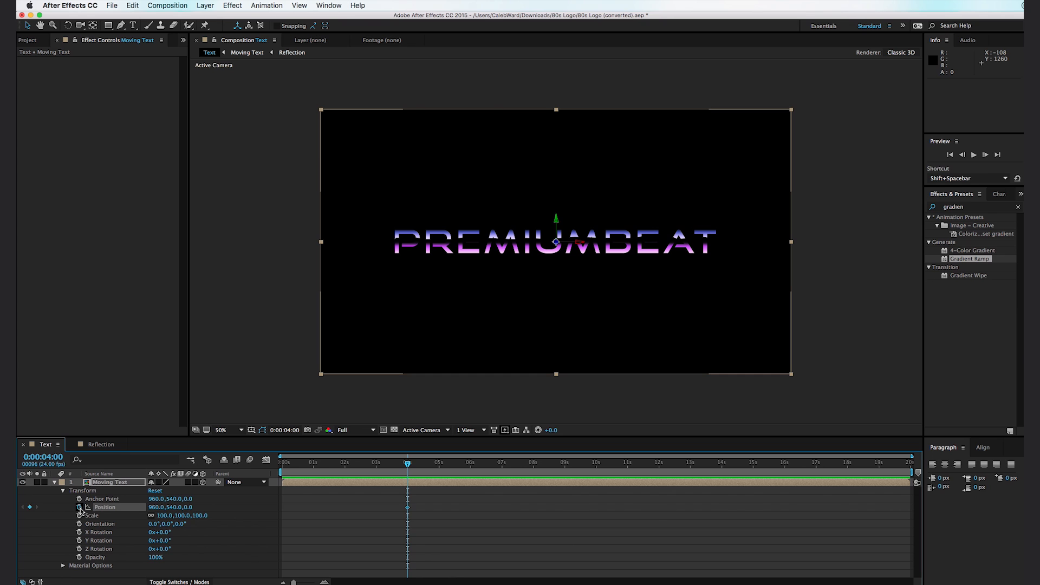
# - At 0:00:01:00, move Moving Text along Z to about -3190 and preview its move
pyautogui.moveTo(368, 471); pyautogui.dragTo(313, 471)
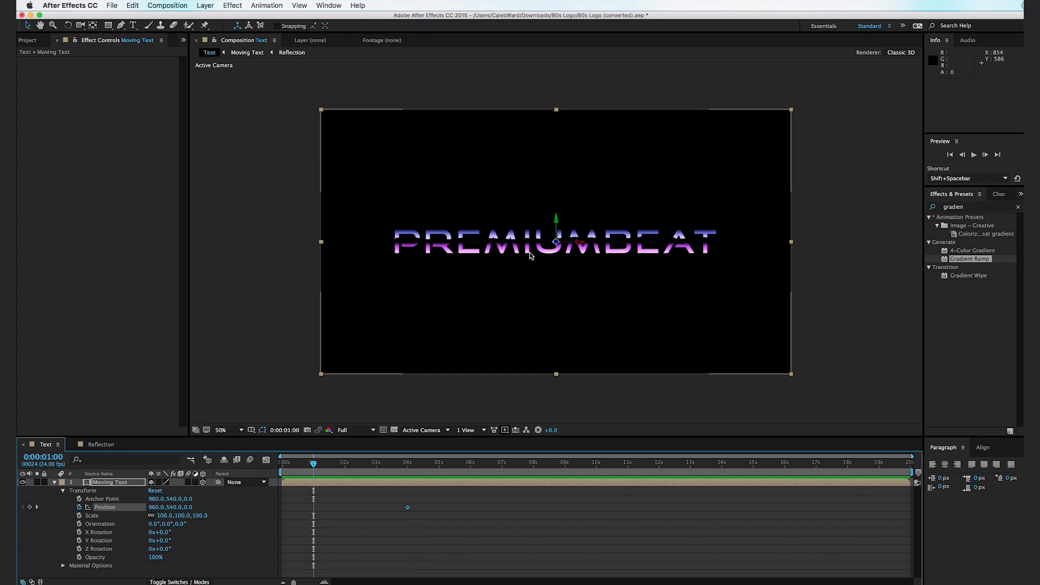
pyautogui.moveTo(557, 243); pyautogui.dragTo(1014, 202)
pyautogui.moveTo(316, 469); pyautogui.dragTo(417, 468)
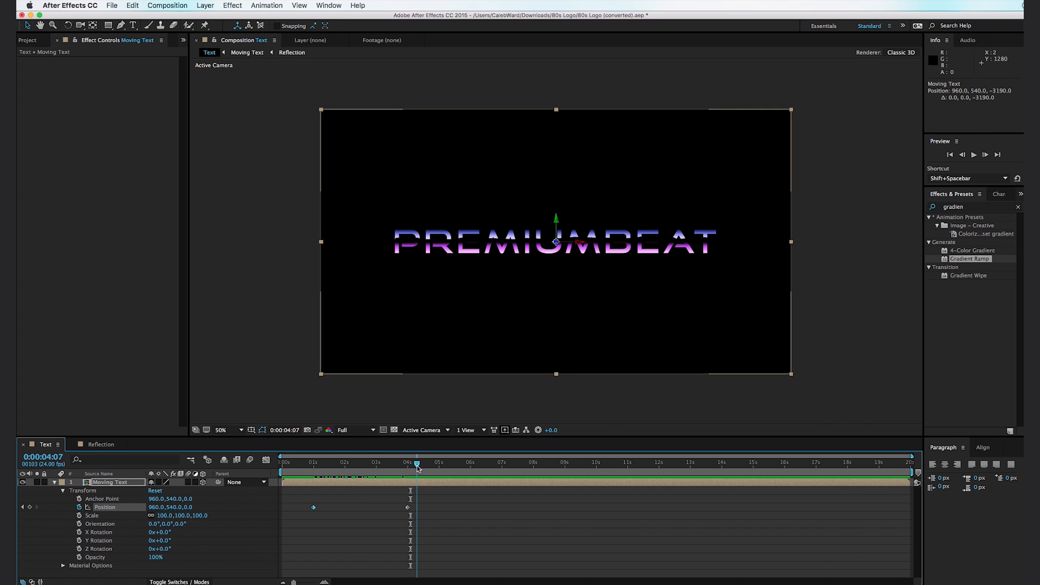
# - Ease the speed graph of Moving Text's Position down to zero at the 4-second keyframe and preview the motion
pyautogui.click(407, 507)
pyautogui.click(266, 459)
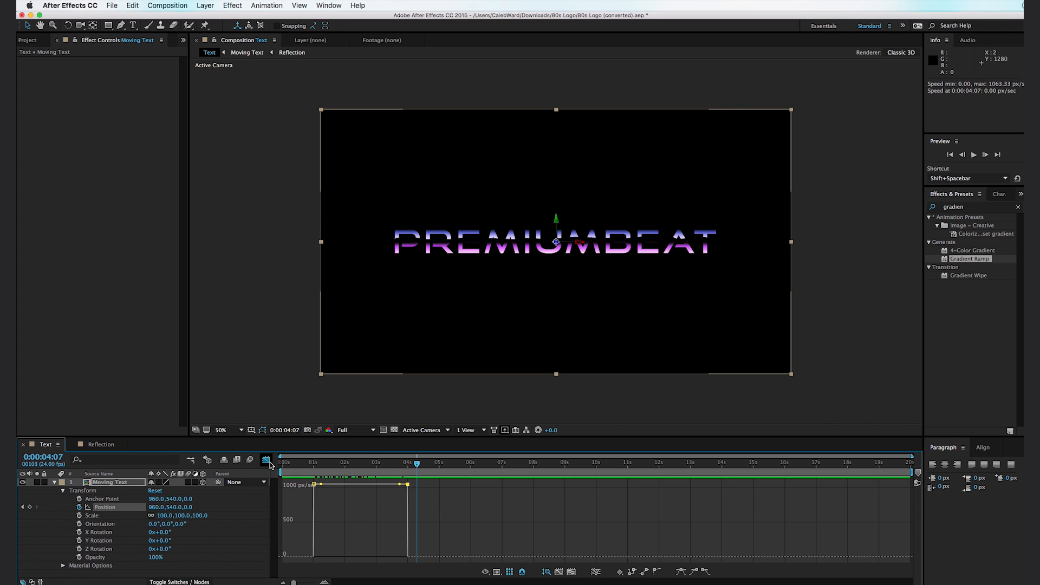
pyautogui.moveTo(409, 488); pyautogui.dragTo(380, 557)
pyautogui.click(308, 464)
pyautogui.moveTo(309, 465); pyautogui.dragTo(414, 473)
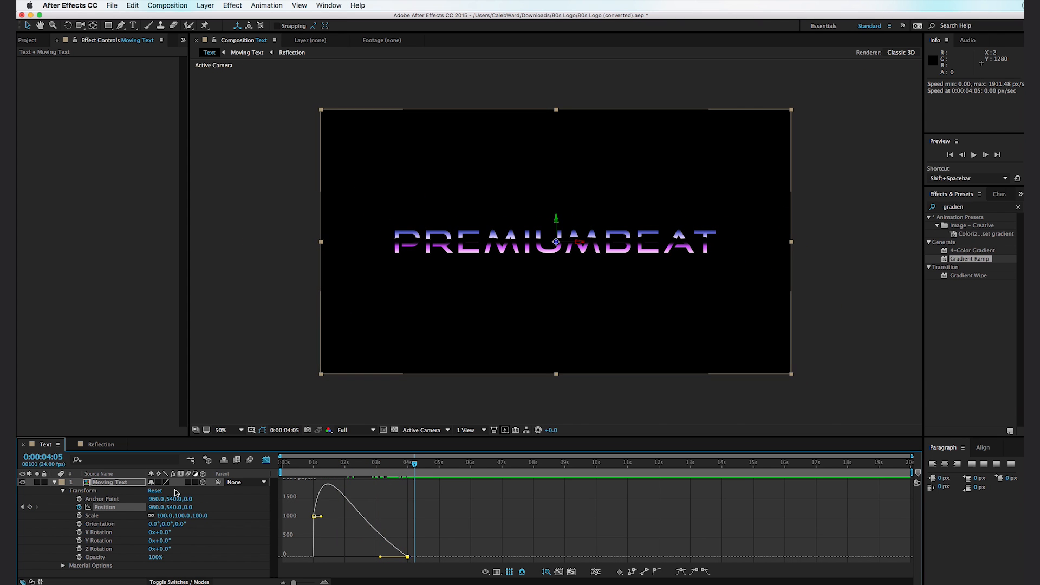
pyautogui.click(55, 483)
pyautogui.click(109, 483)
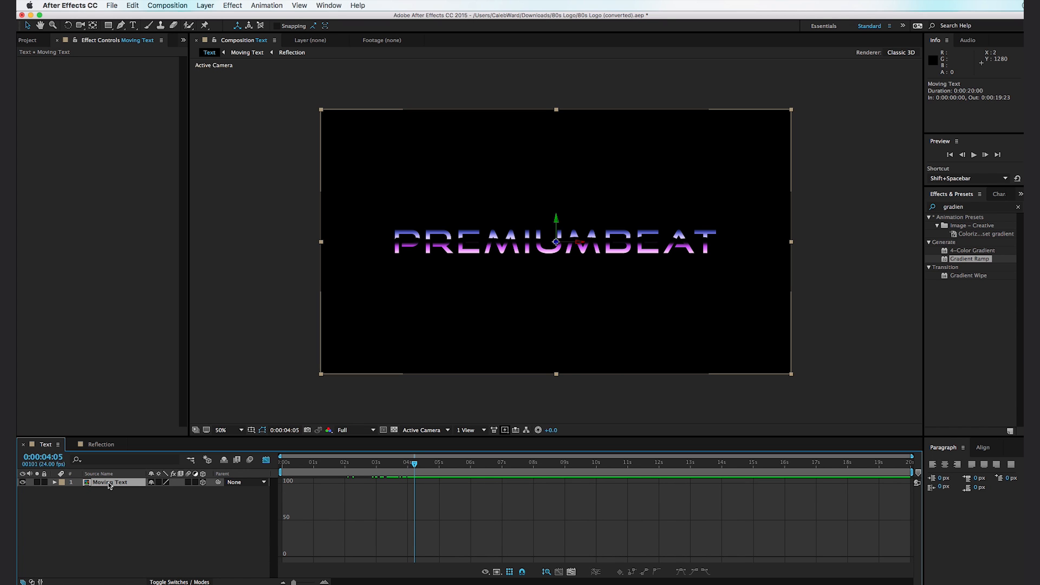
# - Pre-compose the Moving Text layer as PremiumBeat Text, moving all attributes into the new composition
pyautogui.press('super+shift+c')
pyautogui.write('PremiumBeat Text')
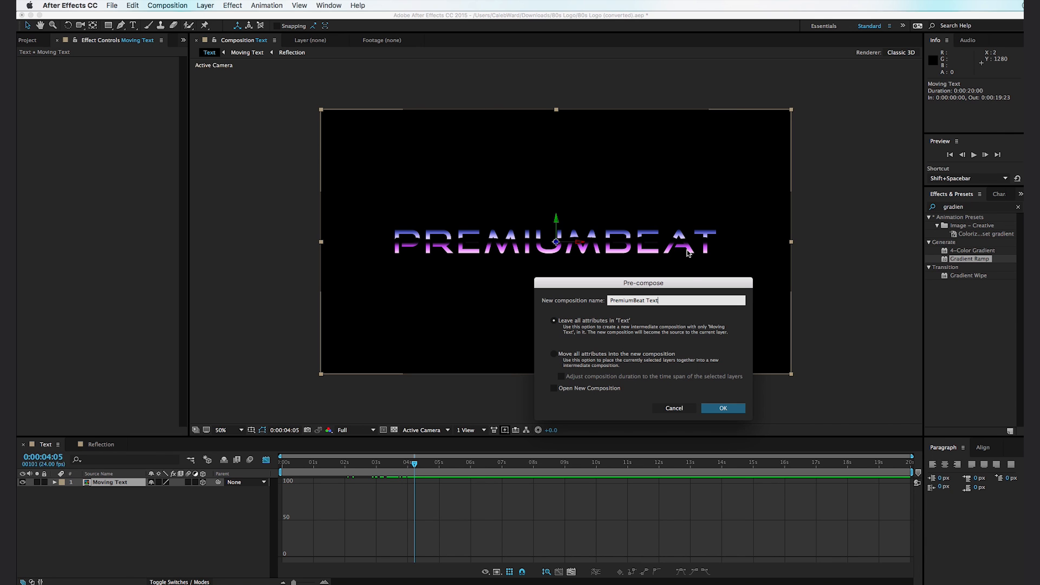
pyautogui.click(636, 355)
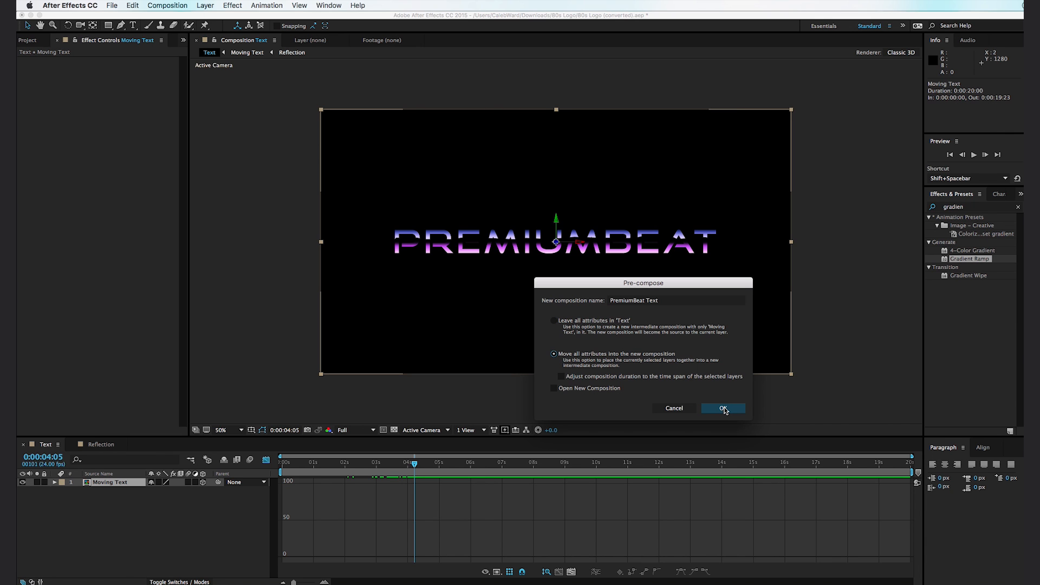
pyautogui.click(724, 408)
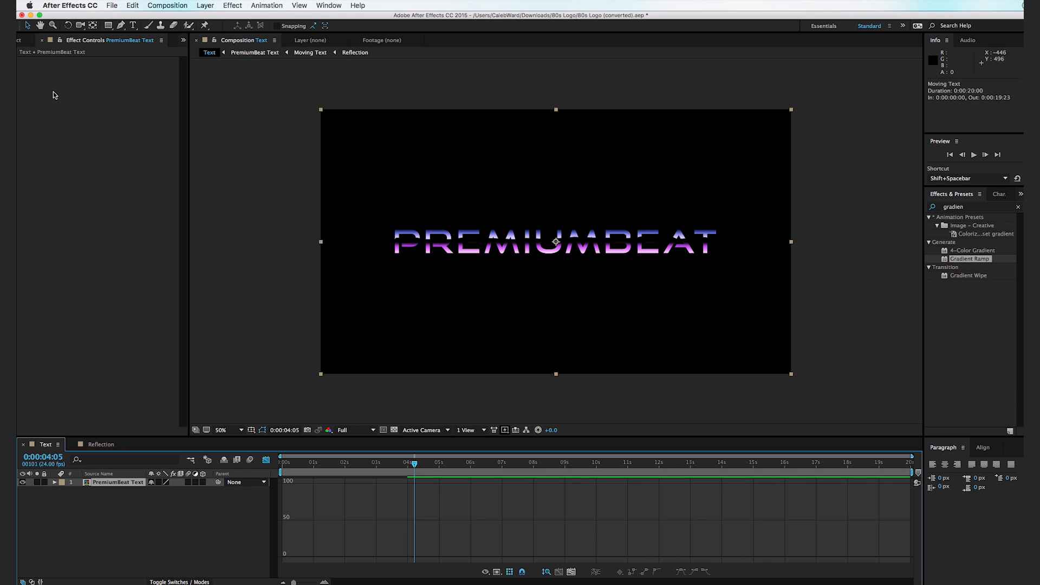
# - Rename the Text composition in the project as Final Comp
pyautogui.click(30, 40)
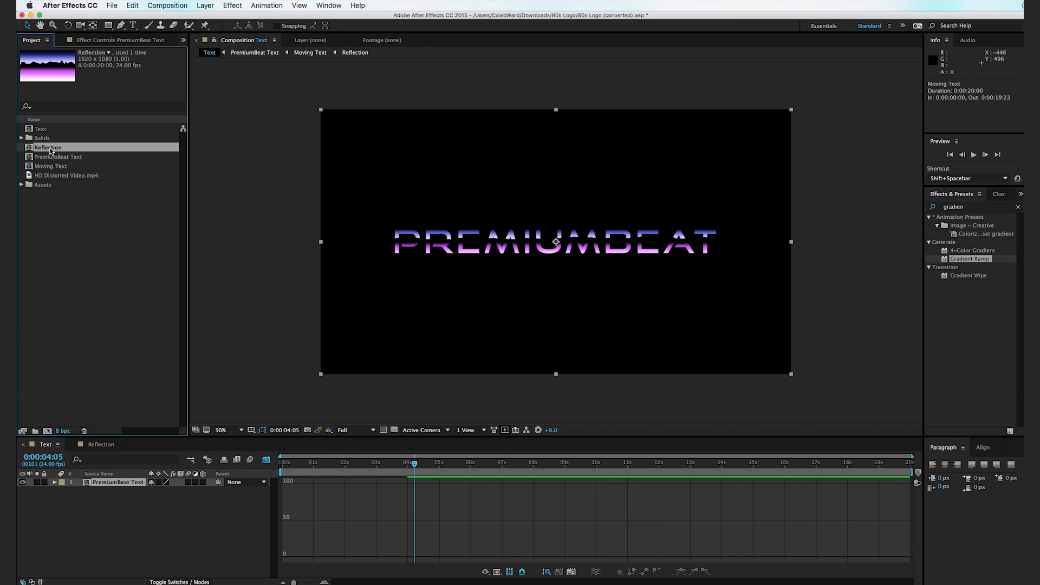
pyautogui.click(58, 132)
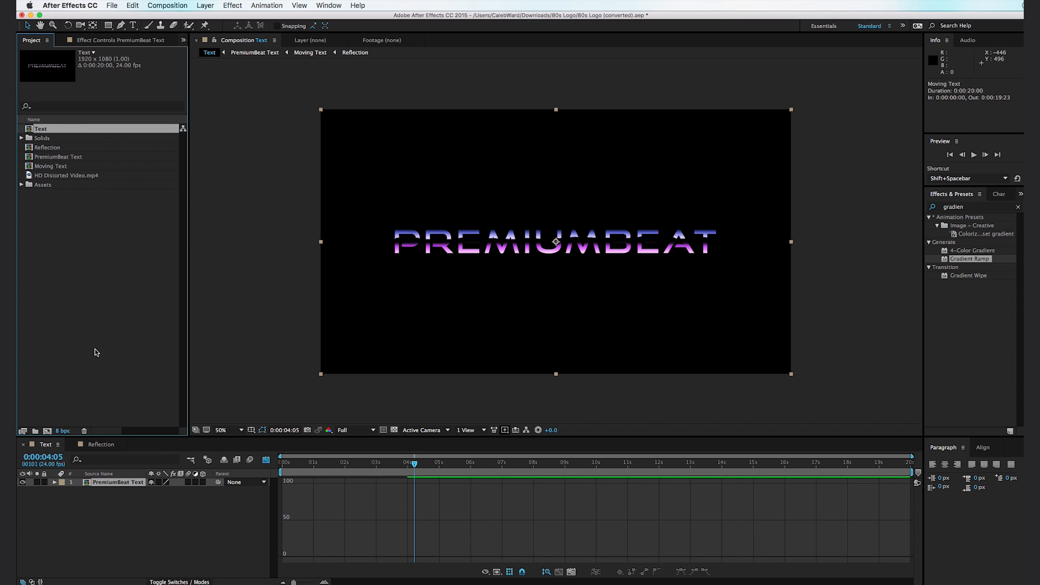
pyautogui.press('Return')
pyautogui.write('Final Comp')
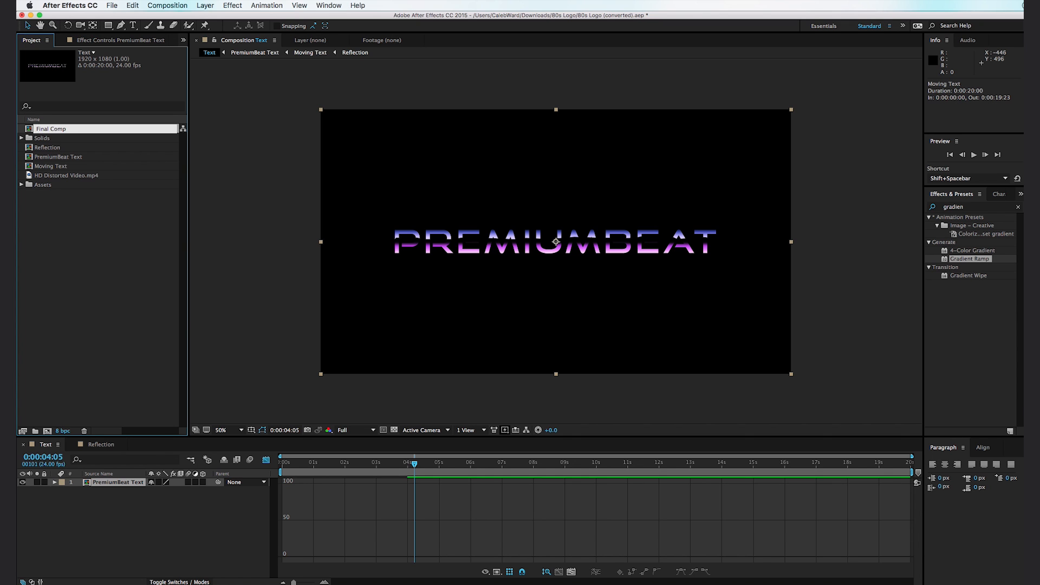
pyautogui.press('Return')
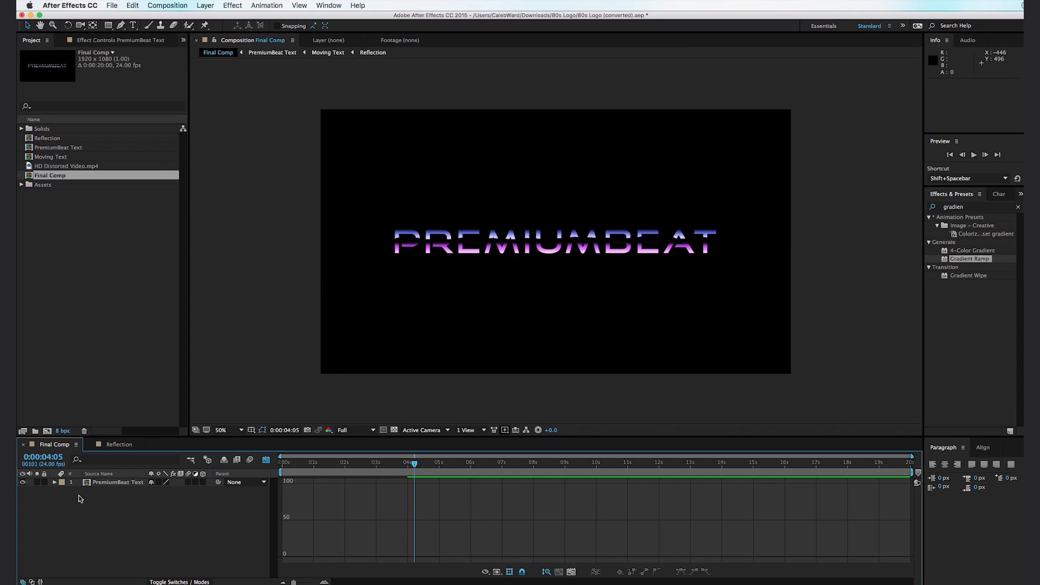
# - Hide the PremiumBeat Text layer and create a black 1920 x 1080 solid named BG with a Gradient Ramp effect
pyautogui.click(22, 483)
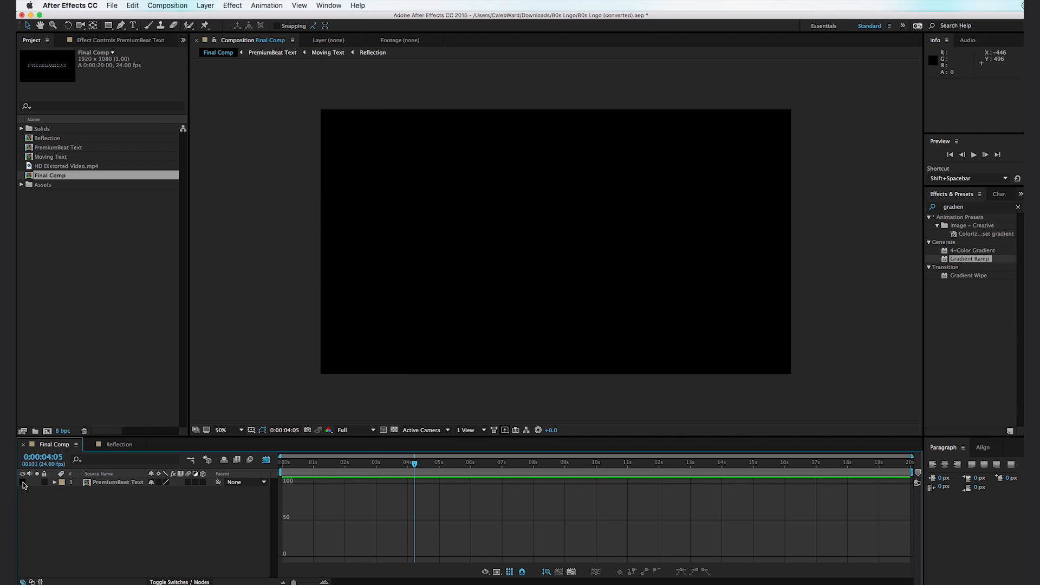
pyautogui.press('super+y')
pyautogui.write('BG')
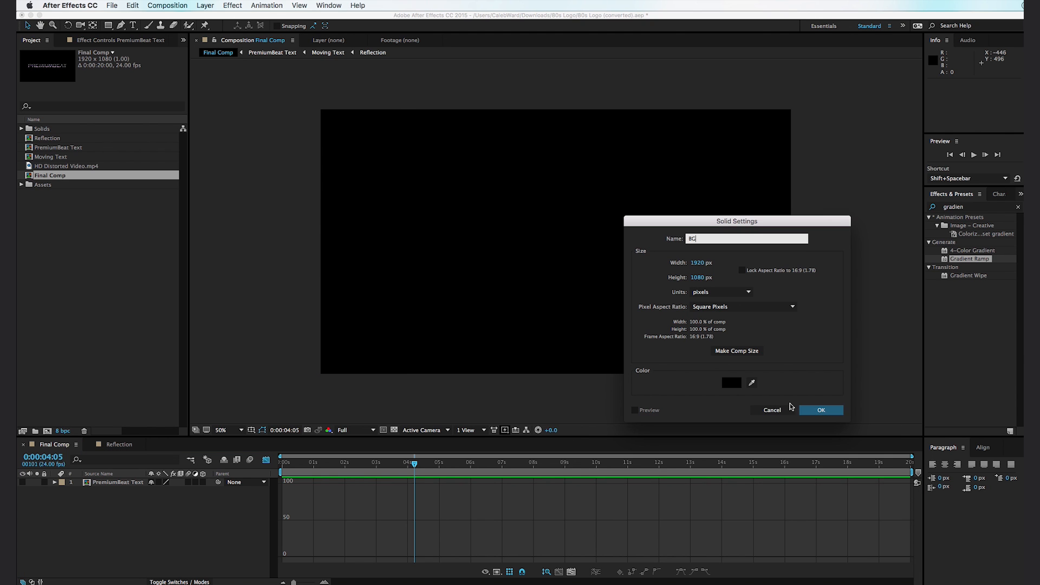
pyautogui.click(821, 411)
pyautogui.moveTo(984, 262); pyautogui.dragTo(604, 237)
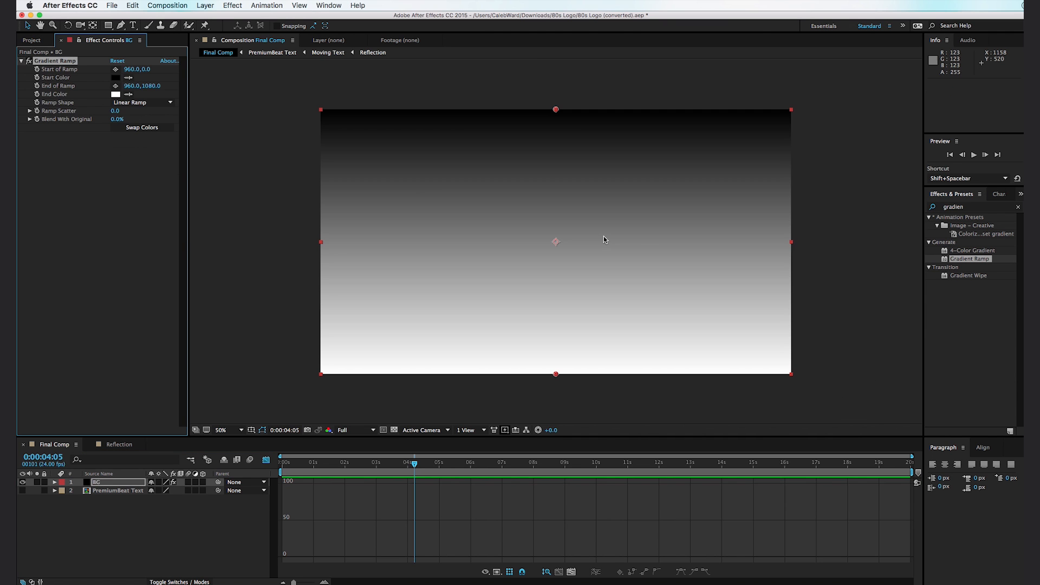
# - Set the End Color of BG's Gradient Ramp to dark purple 331444
pyautogui.click(115, 94)
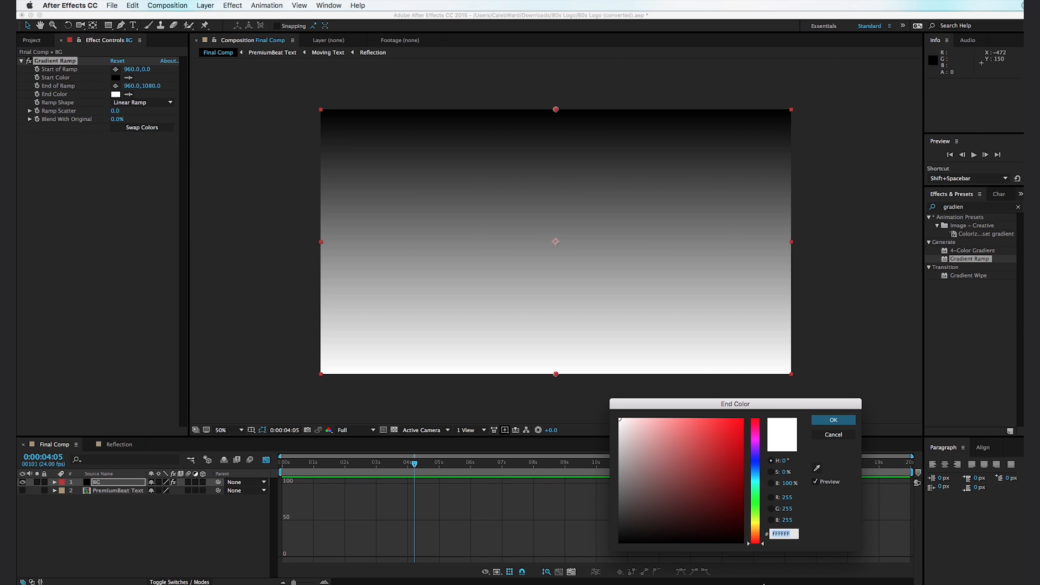
pyautogui.click(755, 447)
pyautogui.click(703, 497)
pyautogui.click(707, 512)
pyautogui.moveTo(707, 511); pyautogui.dragTo(708, 508)
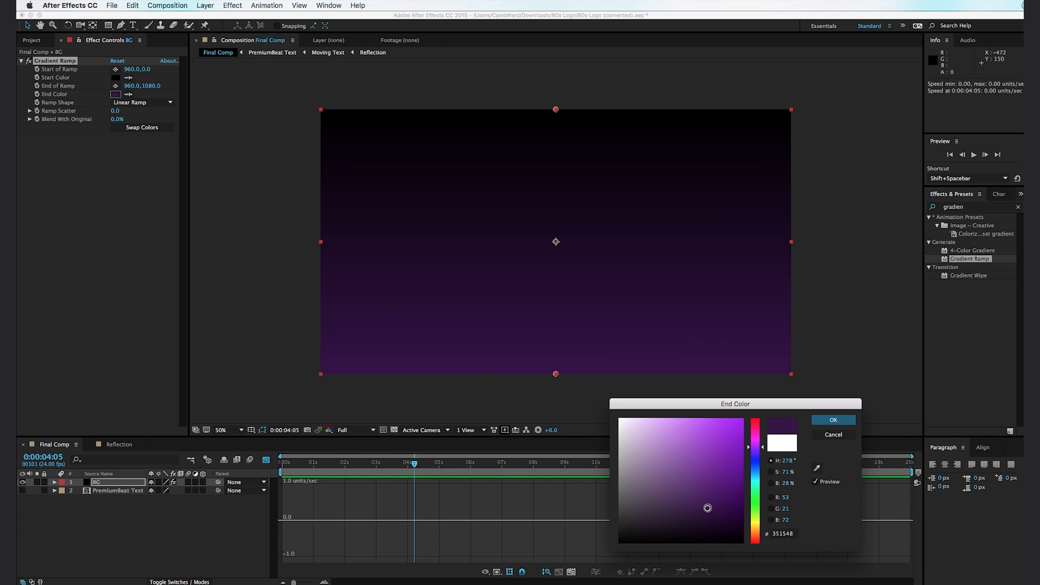
pyautogui.click(831, 421)
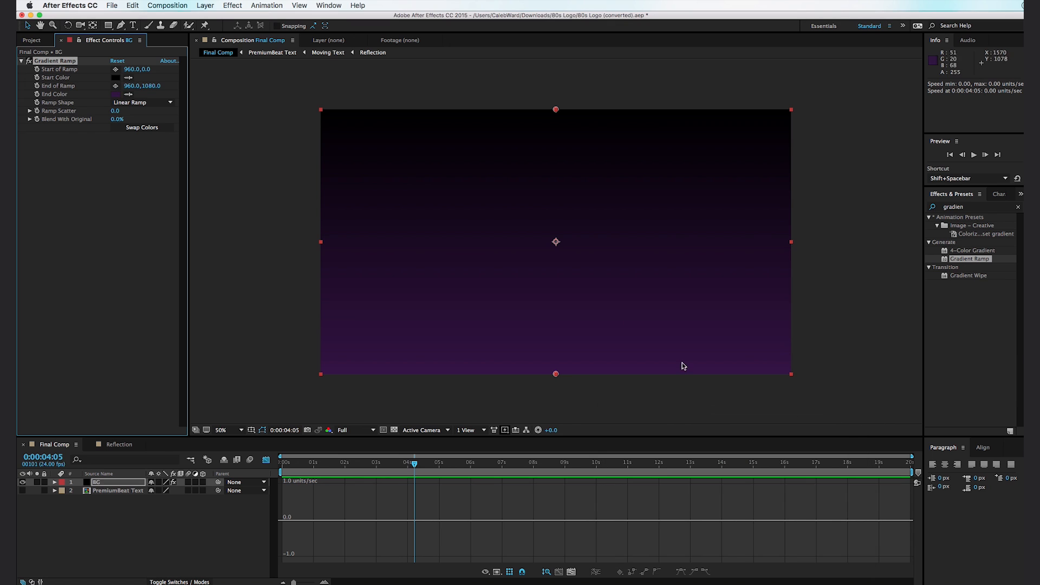
# - Set the Start Color of BG's Gradient Ramp to a brighter purple than its End Color
pyautogui.click(116, 78)
pyautogui.moveTo(756, 458); pyautogui.dragTo(759, 453)
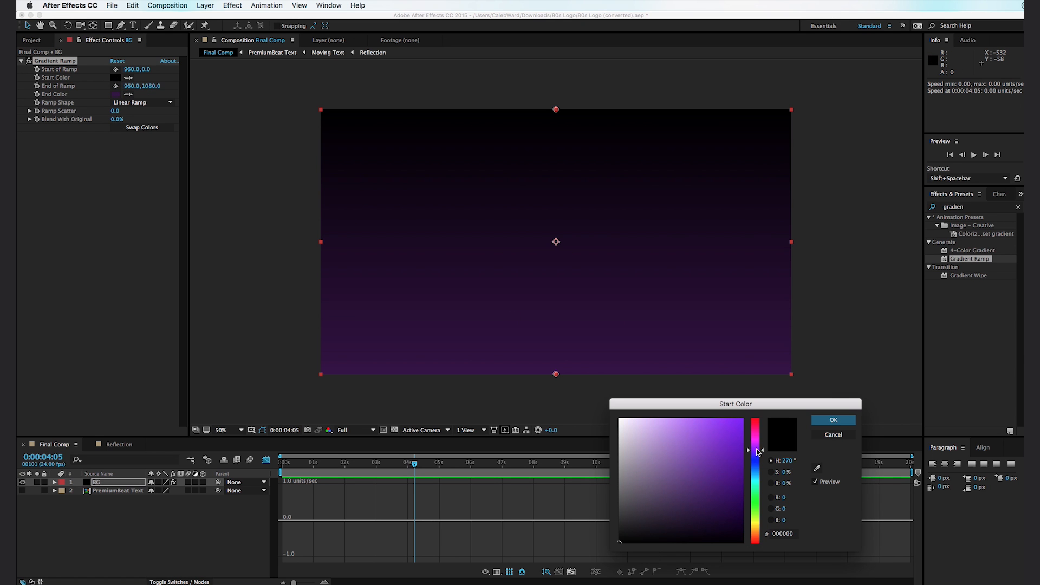
pyautogui.moveTo(721, 484); pyautogui.dragTo(717, 486)
pyautogui.click(834, 420)
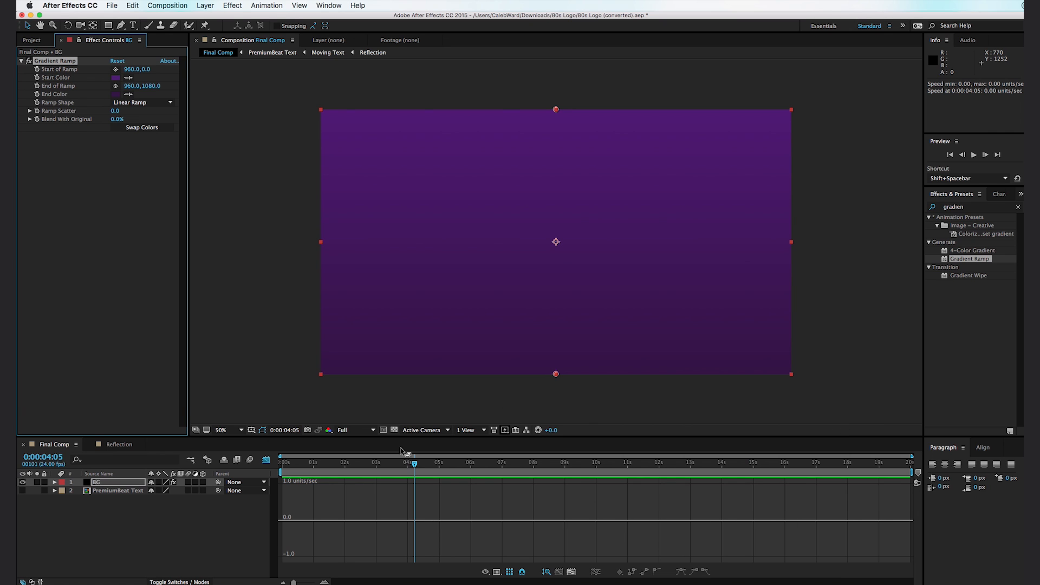
# - Move BG below PremiumBeat Text in the layer stack and create a black solid named Vingette directly above BG
pyautogui.moveTo(124, 487); pyautogui.dragTo(129, 503)
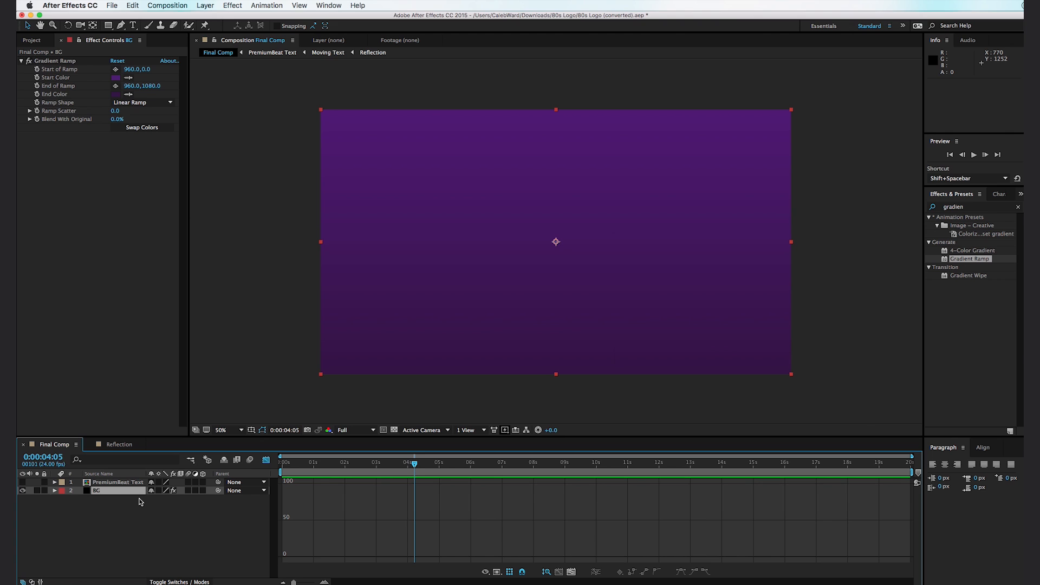
pyautogui.press('super+y')
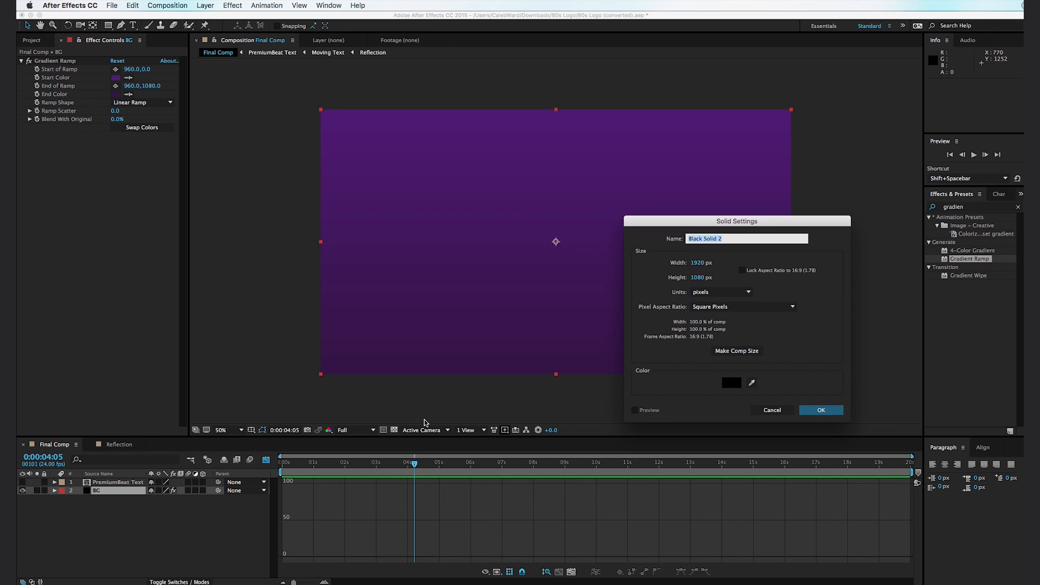
pyautogui.write('Vingette')
pyautogui.click(823, 413)
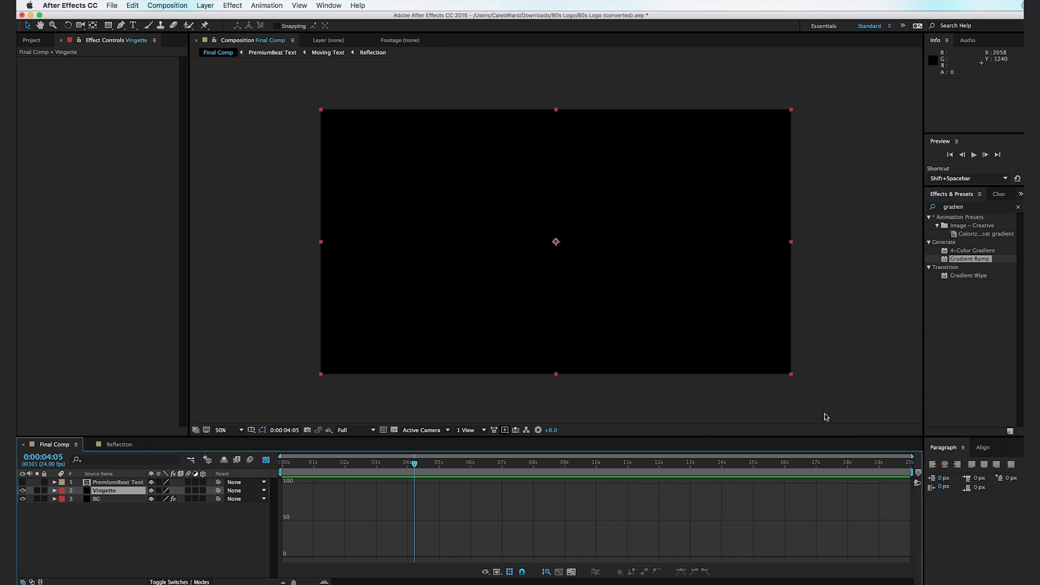
# - With the Pen tool, draw a closed, rounded 11-point mask on Vingette just inside the frame edges
pyautogui.click(121, 25)
pyautogui.moveTo(560, 118); pyautogui.dragTo(576, 118)
pyautogui.moveTo(453, 119); pyautogui.dragTo(420, 121)
pyautogui.moveTo(369, 146); pyautogui.dragTo(356, 170)
pyautogui.click(330, 261)
pyautogui.click(366, 322)
pyautogui.click(422, 350)
pyautogui.click(588, 368)
pyautogui.moveTo(598, 372); pyautogui.dragTo(651, 356)
pyautogui.moveTo(746, 352); pyautogui.dragTo(769, 344)
pyautogui.moveTo(779, 246); pyautogui.dragTo(781, 212)
pyautogui.moveTo(774, 154); pyautogui.dragTo(770, 147)
pyautogui.click(711, 129)
pyautogui.click(559, 118)
pyautogui.press('v')
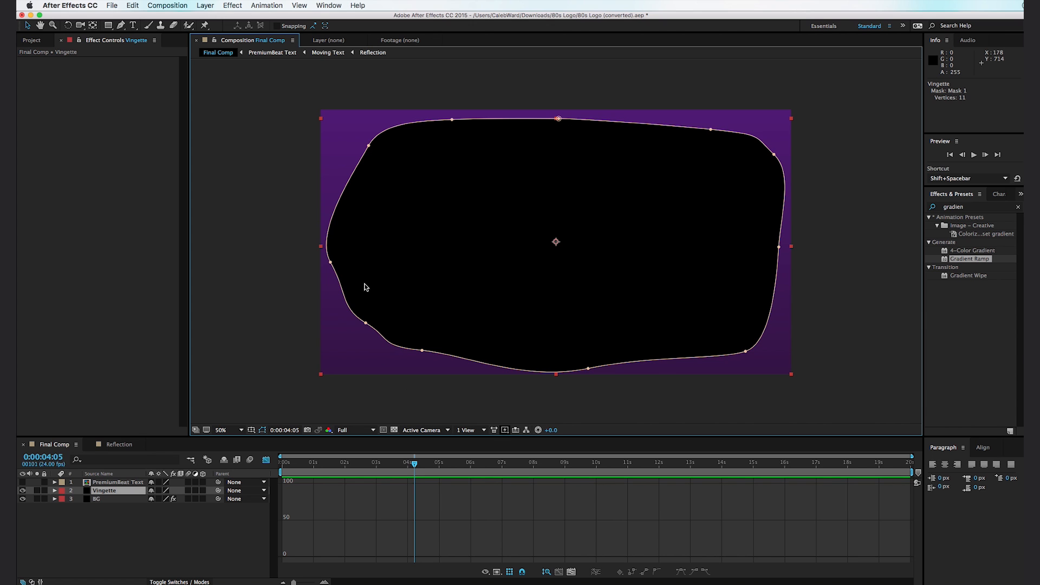
# - Set the Vingette mask's mode to Subtract and its Mask Feather to 672 pixels
pyautogui.click(55, 490)
pyautogui.click(63, 499)
pyautogui.click(163, 508)
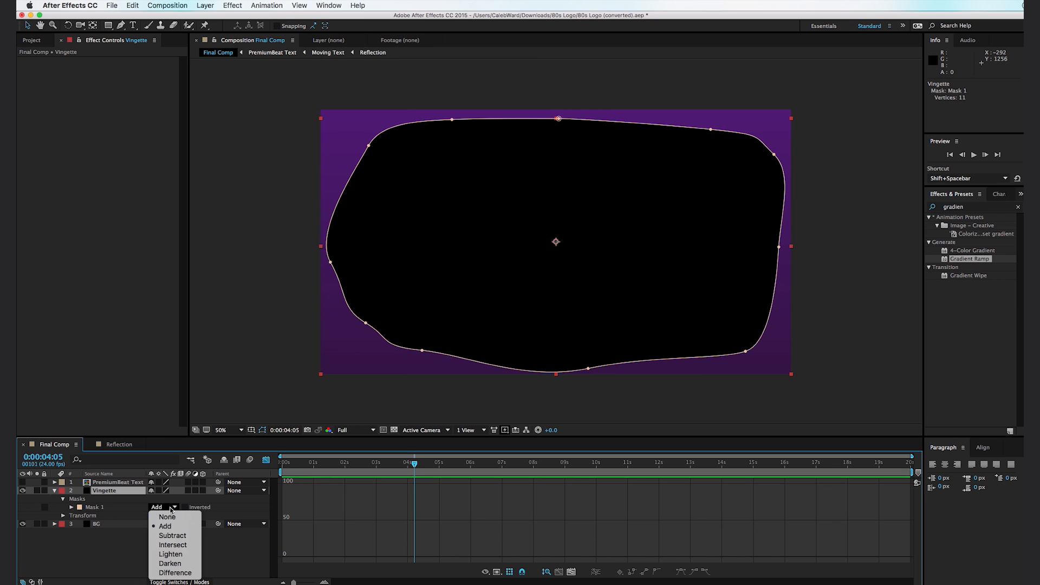
pyautogui.click(179, 539)
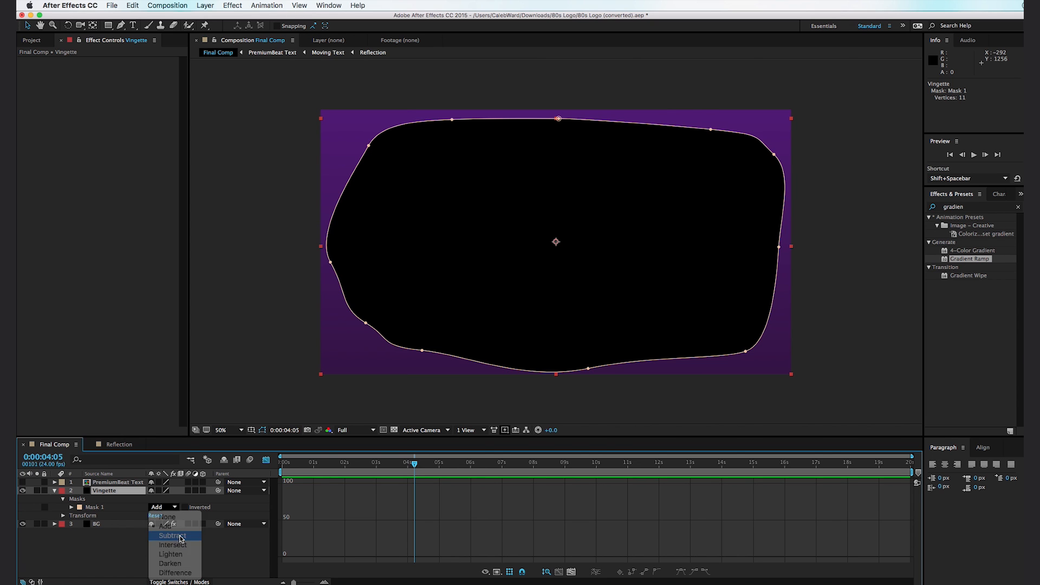
pyautogui.press('f')
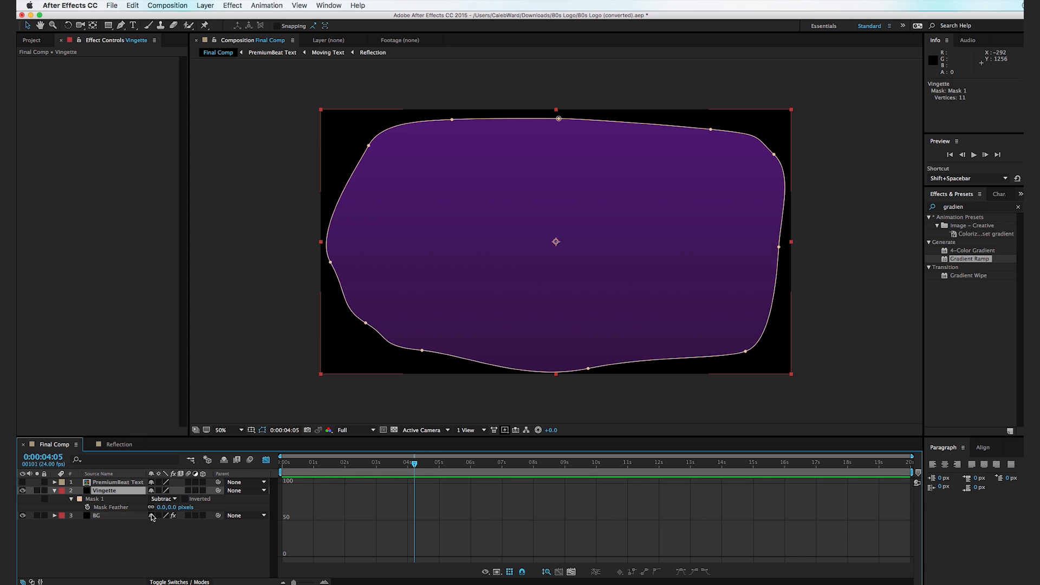
pyautogui.moveTo(160, 509); pyautogui.dragTo(453, 467)
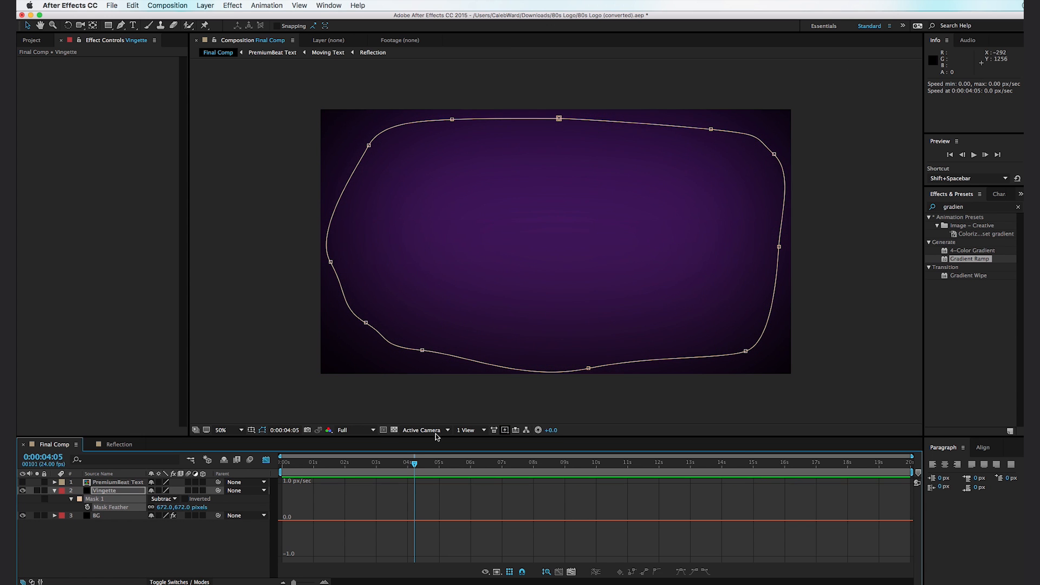
# - Pull the middle-left and upper-left points of the Vingette mask slightly inward, then deselect the layer
pyautogui.moveTo(331, 262); pyautogui.dragTo(345, 265)
pyautogui.moveTo(369, 145); pyautogui.dragTo(371, 156)
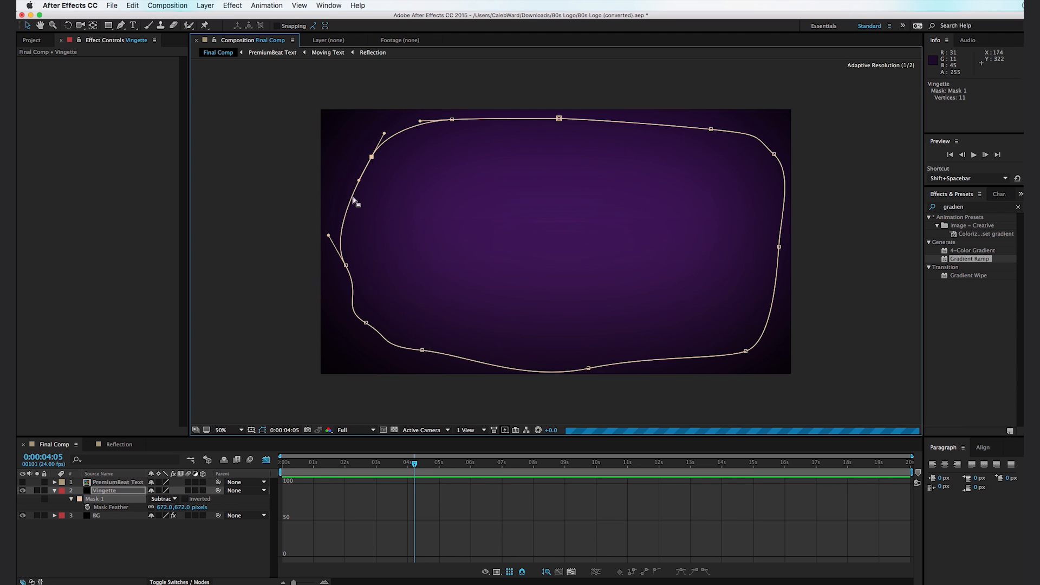
pyautogui.click(246, 290)
pyautogui.click(257, 318)
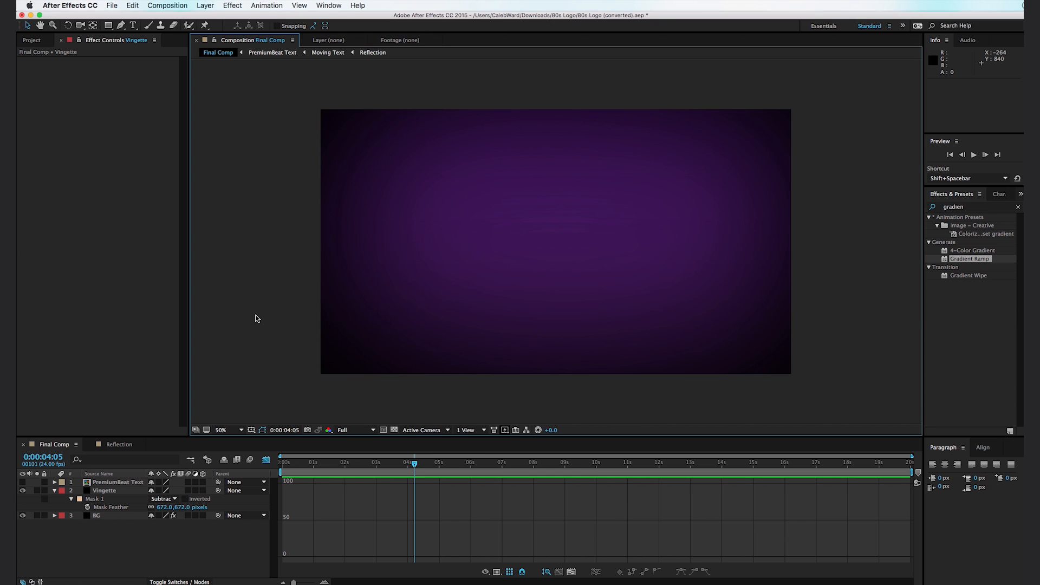
# - Create a white 1920 x 1080 solid named Grid
pyautogui.press('super+y')
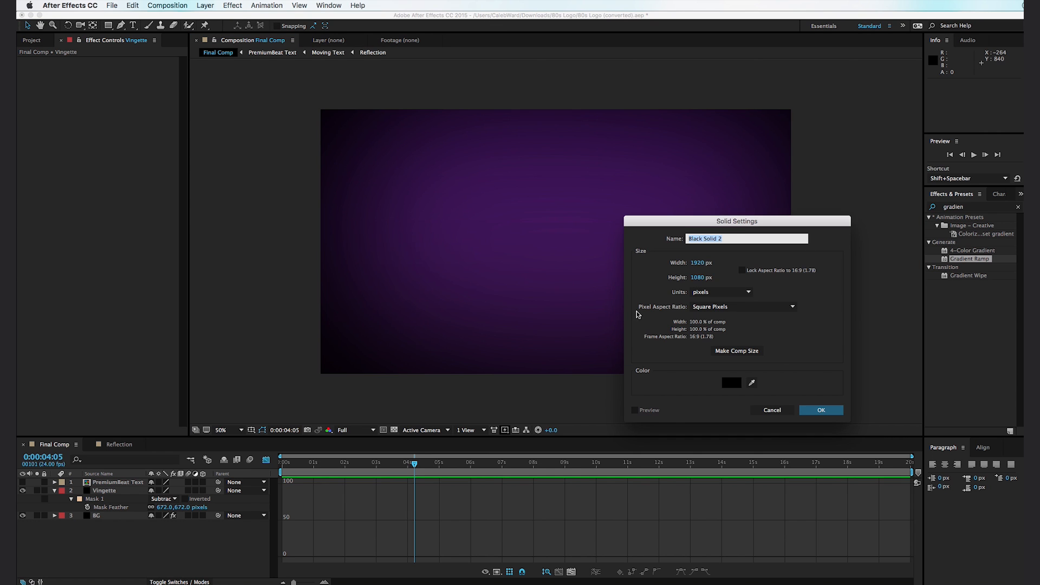
pyautogui.click(729, 382)
pyautogui.moveTo(661, 440); pyautogui.dragTo(566, 335)
pyautogui.press('Return')
pyautogui.moveTo(728, 240); pyautogui.dragTo(605, 240)
pyautogui.write('Grid')
pyautogui.press('Return')
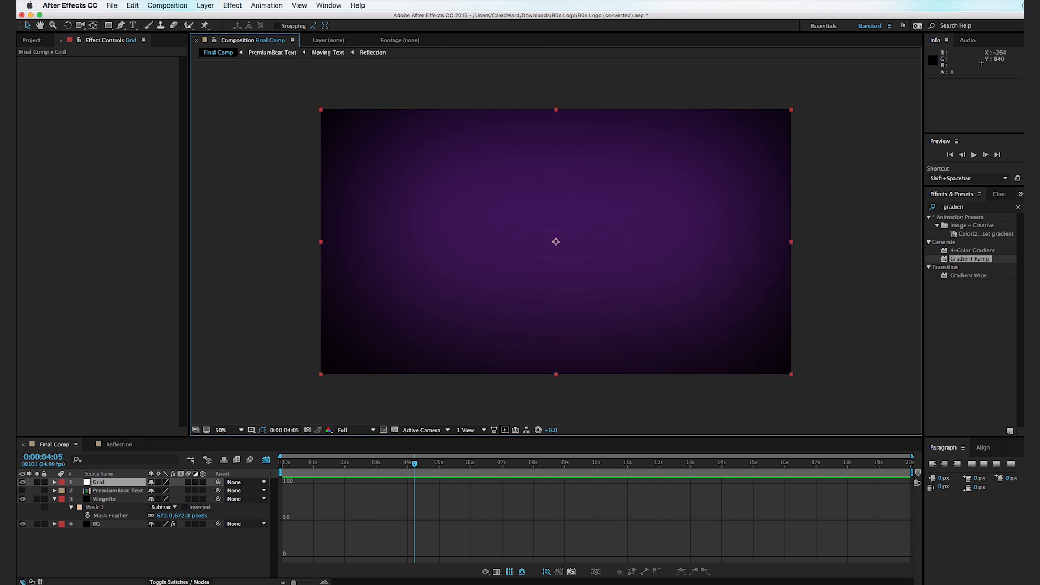
# - Apply the Generate Grid effect to the Grid solid and move its Corner point to about 1122, 652
pyautogui.doubleClick(968, 210)
pyautogui.write('grid')
pyautogui.moveTo(954, 268); pyautogui.dragTo(397, 235)
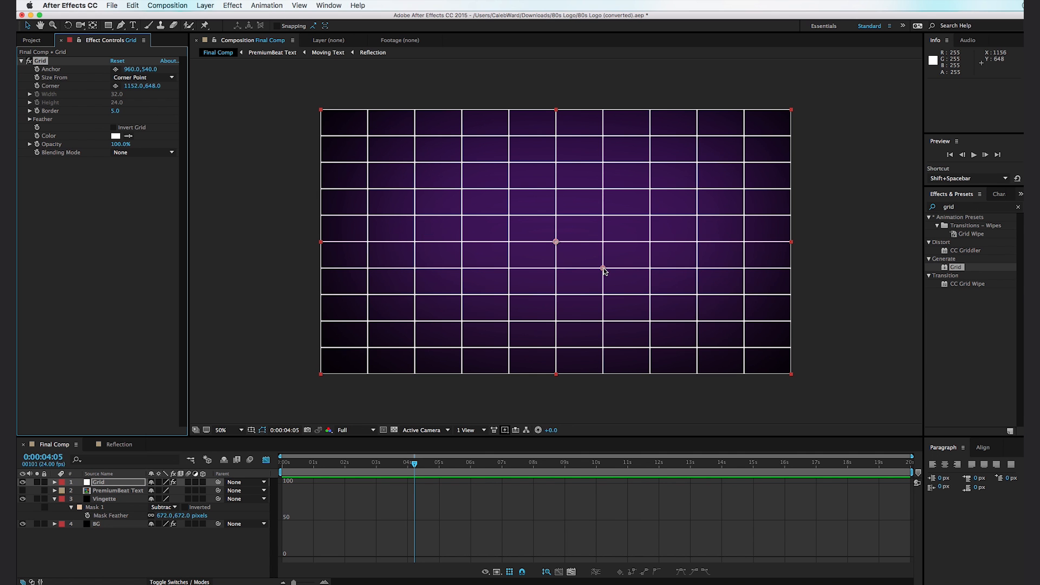
pyautogui.moveTo(603, 267); pyautogui.dragTo(596, 269)
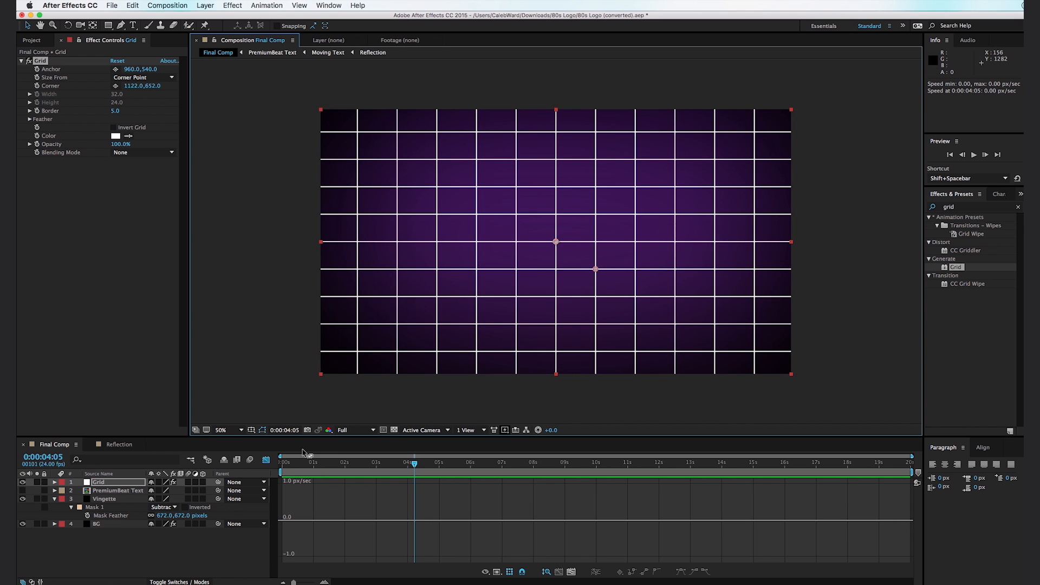
# - Set the Grid layer's blending mode to Overlay and move it between Vingette and BG in the layer stack
pyautogui.click(179, 582)
pyautogui.click(162, 482)
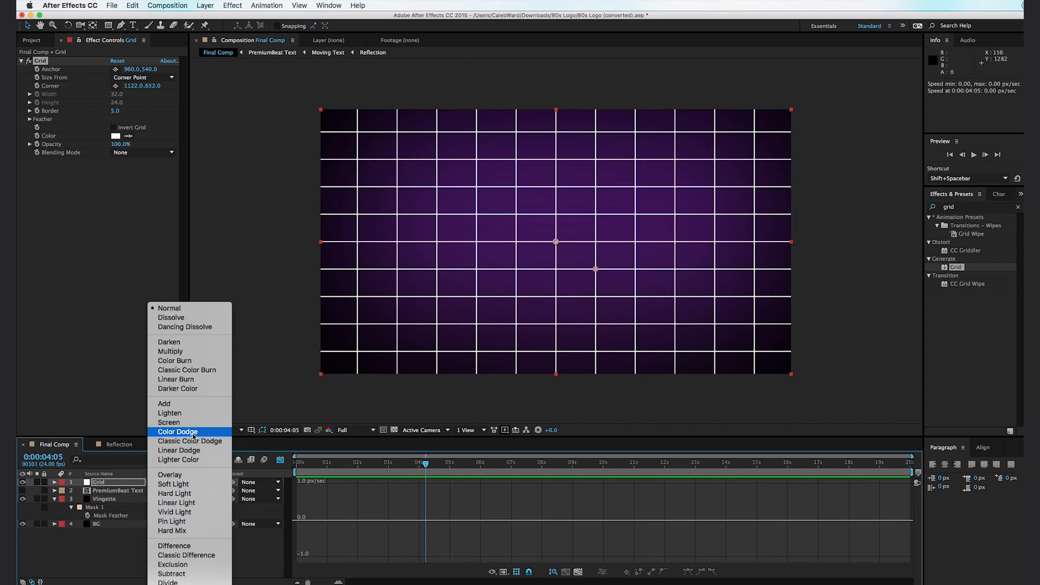
pyautogui.click(193, 475)
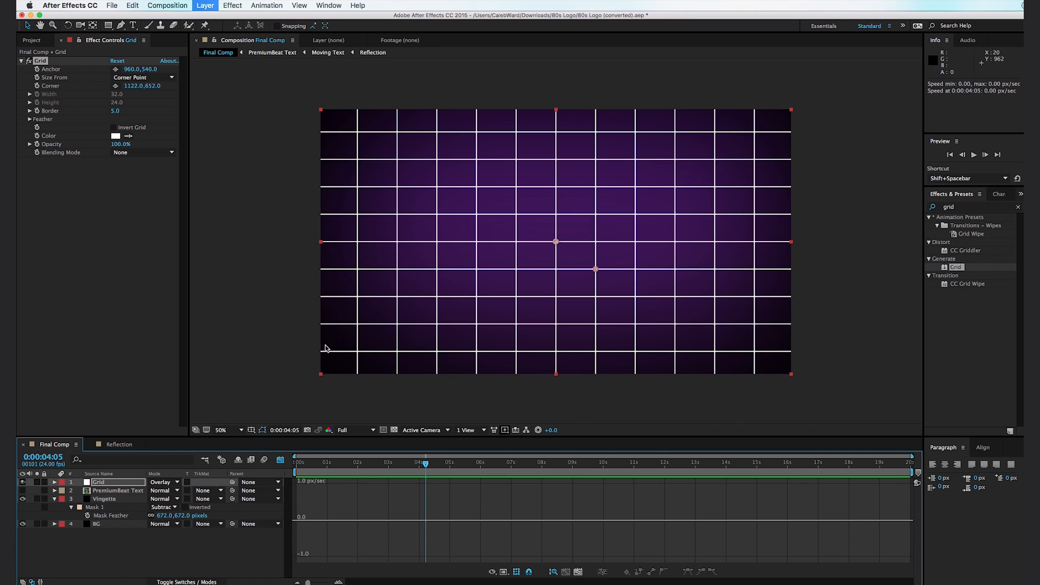
pyautogui.click(302, 351)
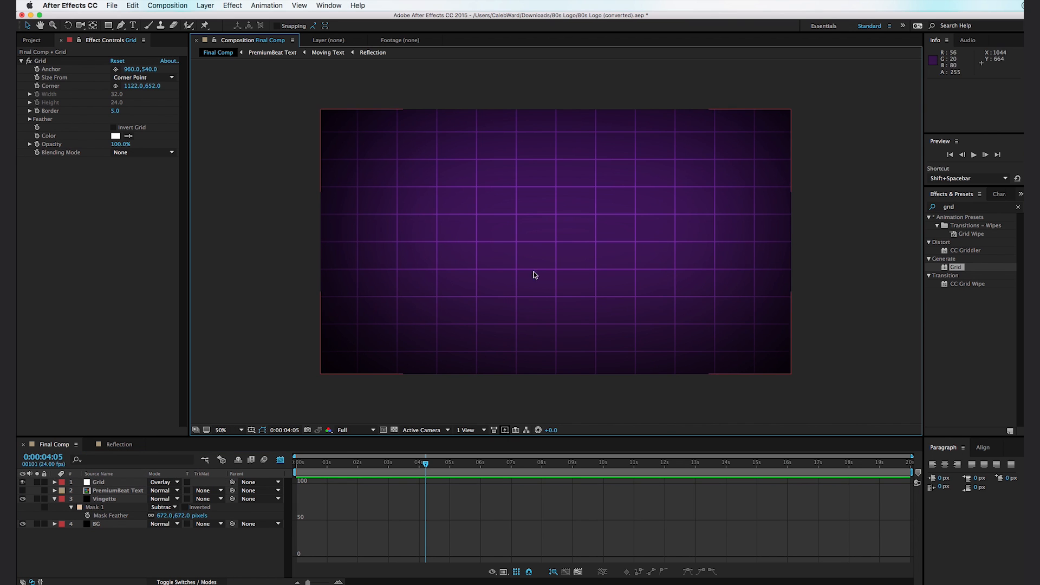
pyautogui.moveTo(98, 482); pyautogui.dragTo(117, 520)
pyautogui.click(293, 355)
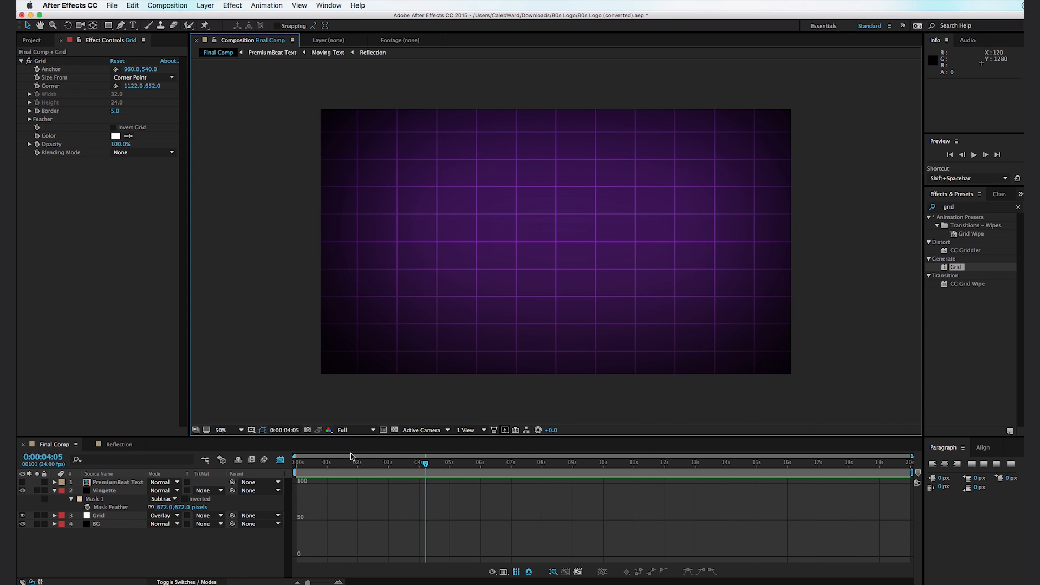
# - Create a white 1920 x 1080 solid named Triangle and lower its opacity to 50%
pyautogui.press('super+y')
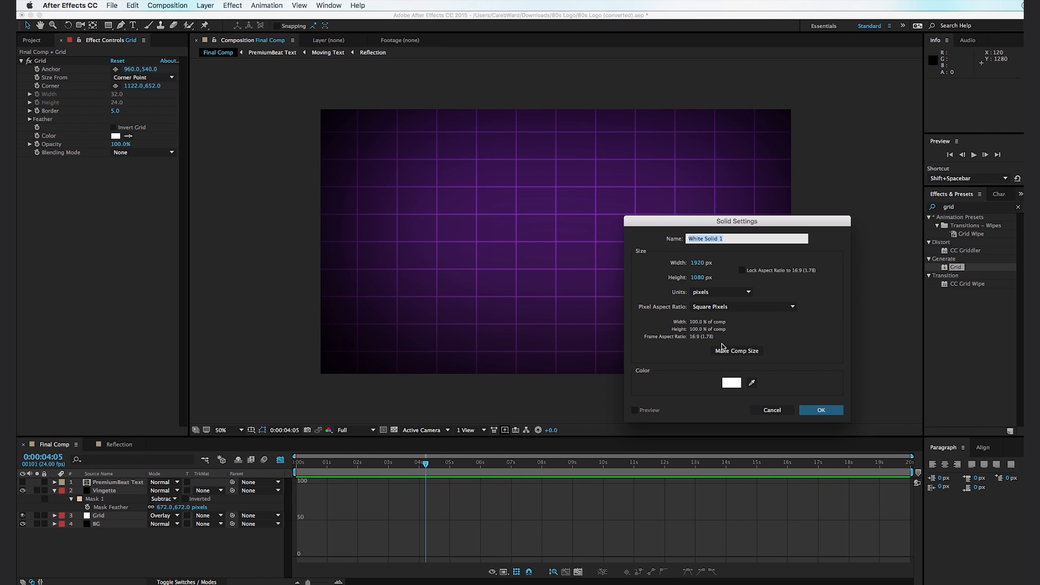
pyautogui.write('S')
pyautogui.press('Return')
pyautogui.press('t')
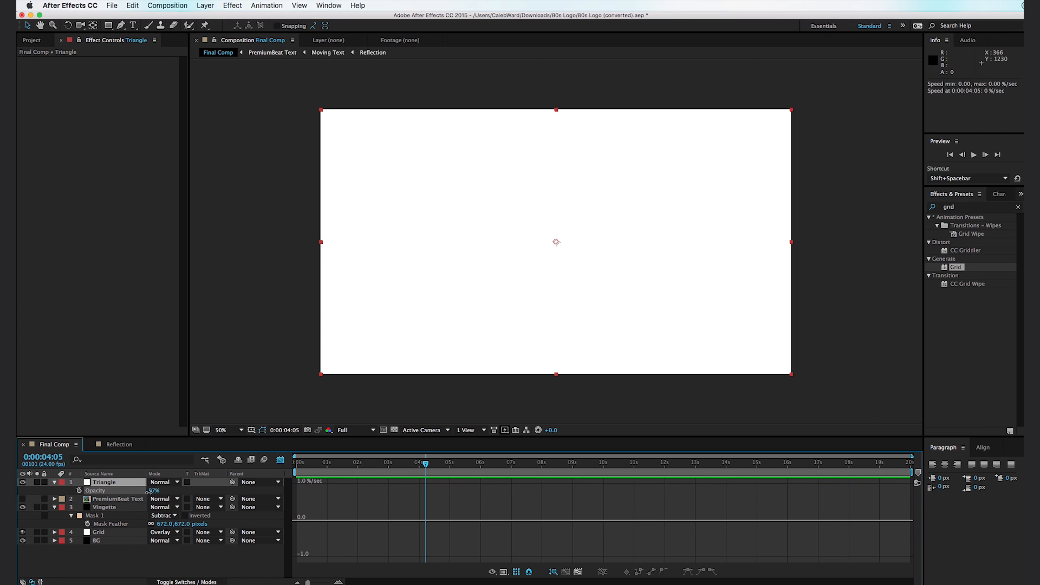
pyautogui.moveTo(157, 491); pyautogui.dragTo(138, 499)
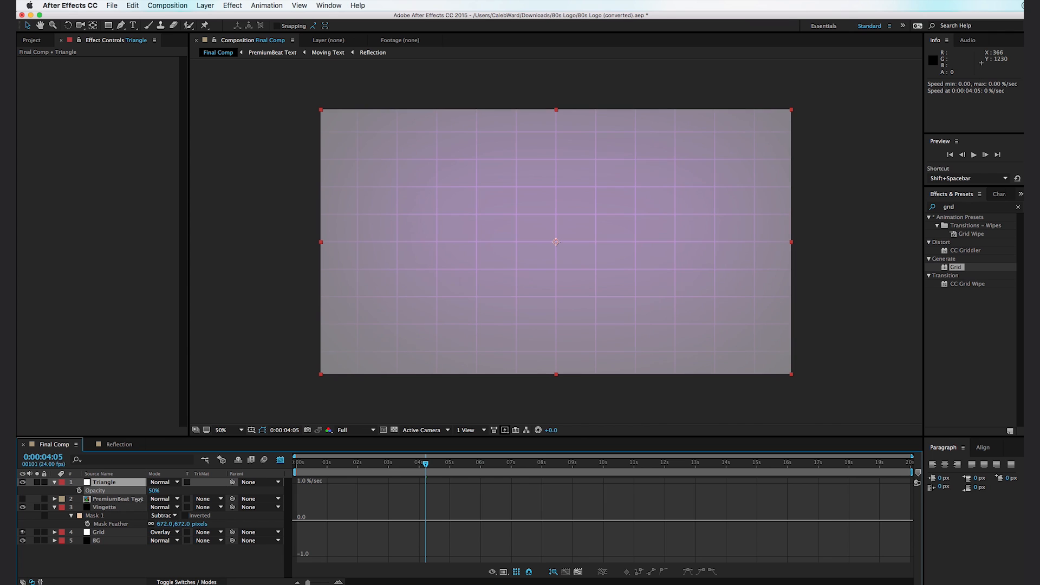
# - Draw a closed, downward-pointing triangular mask on the Triangle solid with the Pen tool, centered in the frame
pyautogui.click(122, 25)
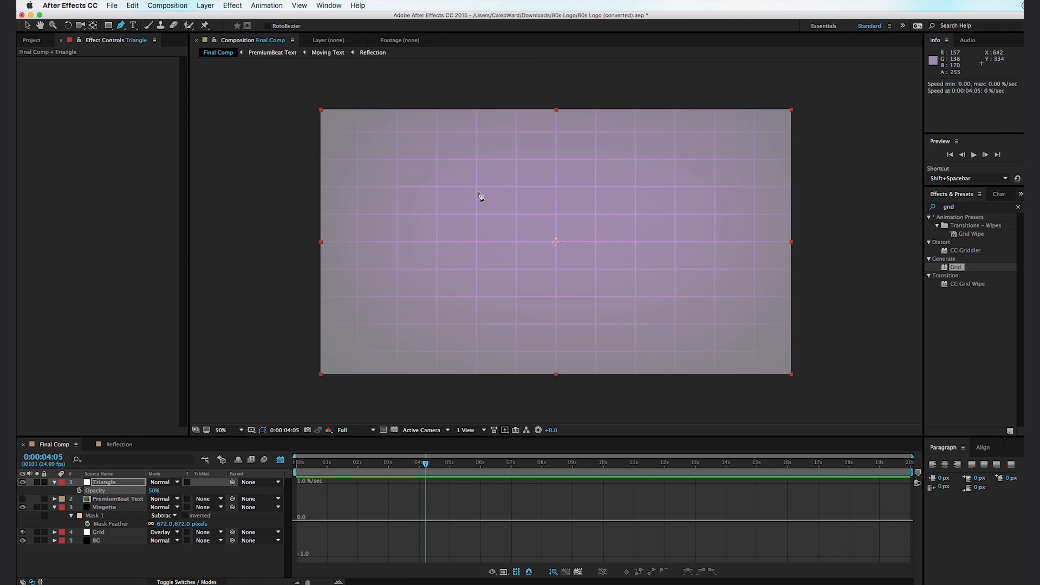
pyautogui.click(458, 188)
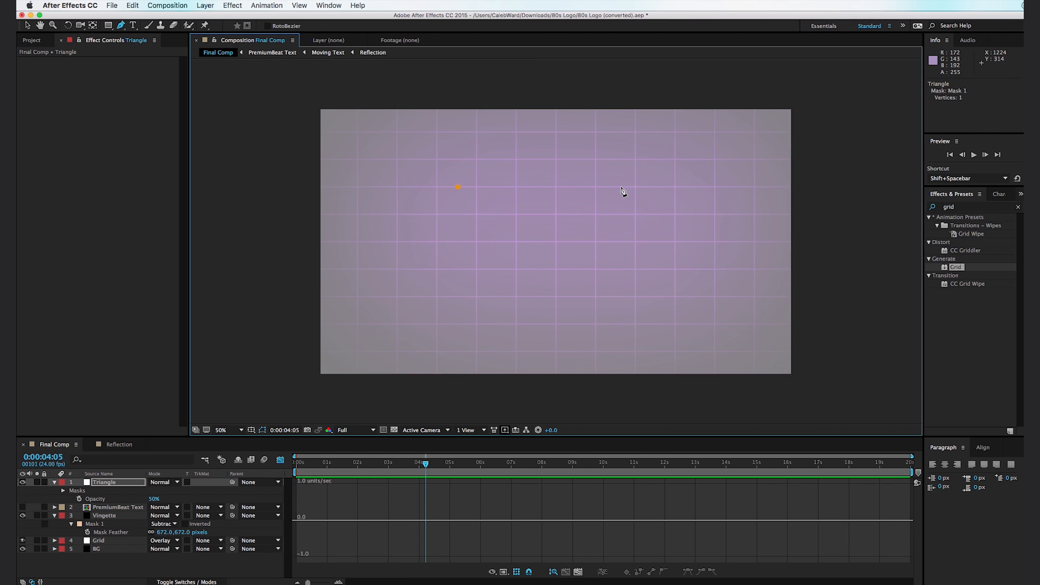
pyautogui.click(650, 188)
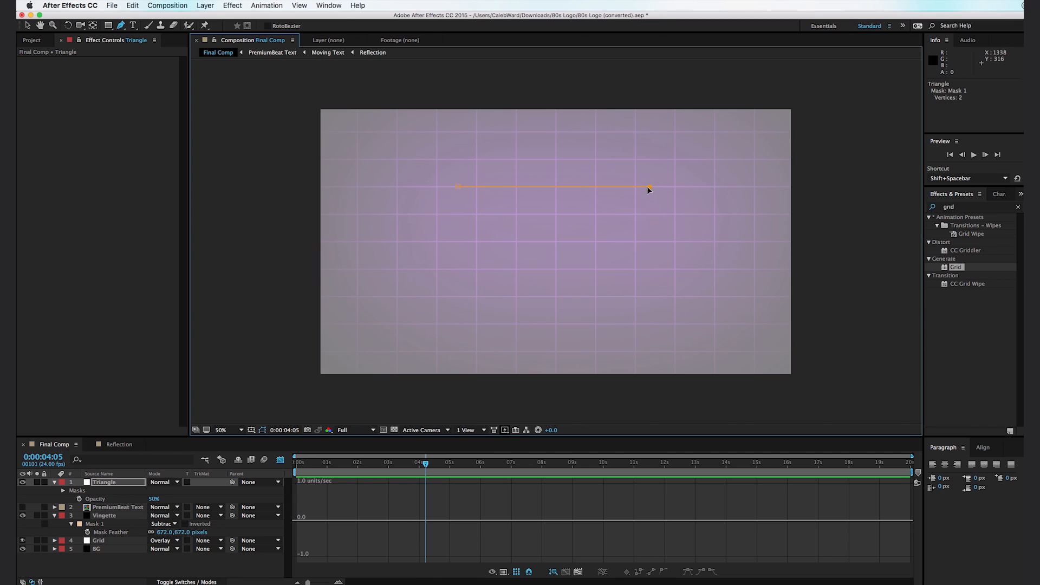
pyautogui.click(555, 310)
pyautogui.click(457, 187)
pyautogui.press('v')
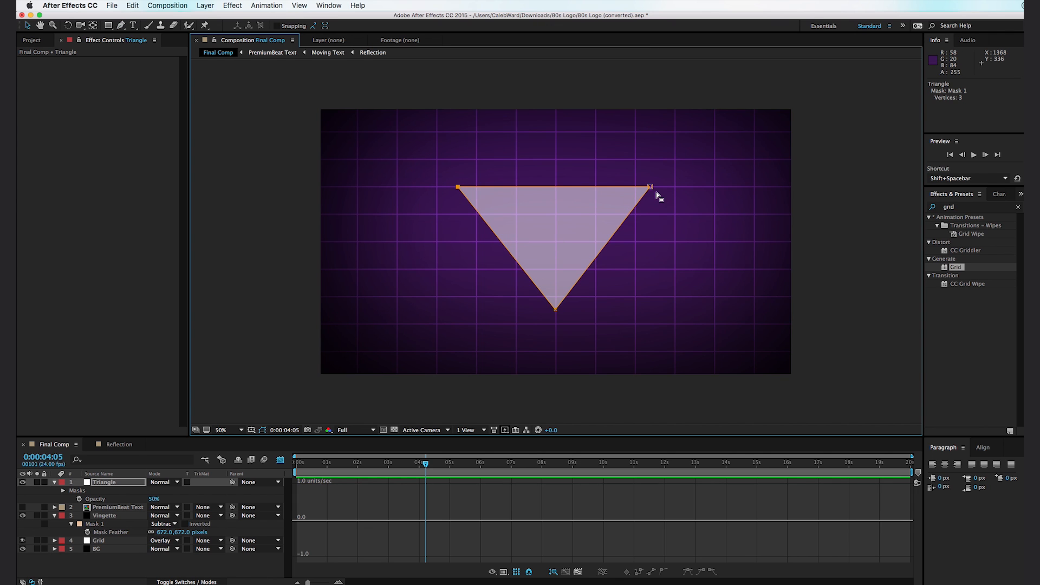
# - Move the triangle mask's upper-right point slightly outward, stretch the mask taller at both ends, and deselect the layer
pyautogui.moveTo(653, 188); pyautogui.dragTo(659, 188)
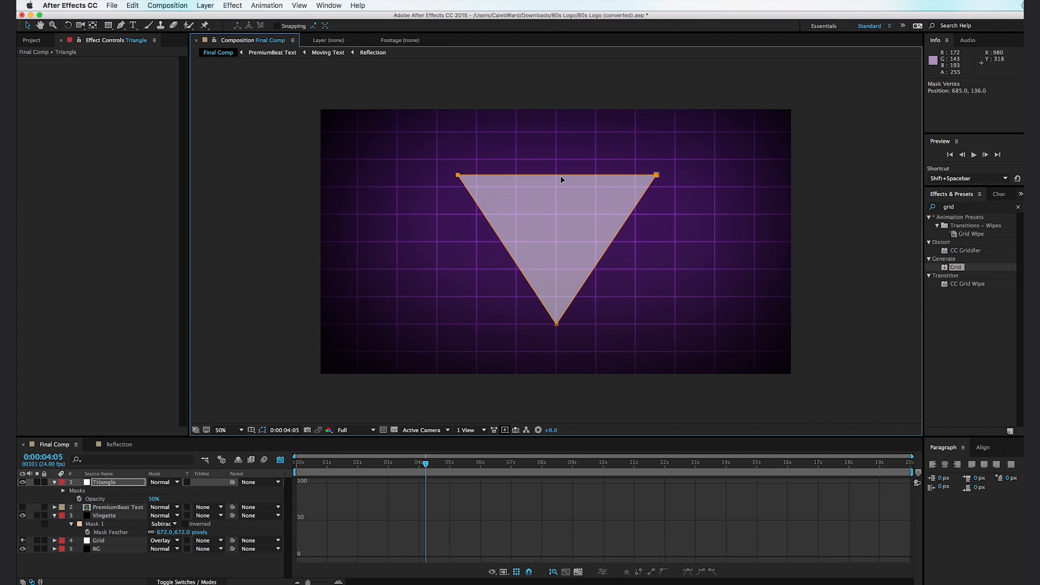
pyautogui.moveTo(561, 176); pyautogui.dragTo(561, 179)
pyautogui.doubleClick(561, 179)
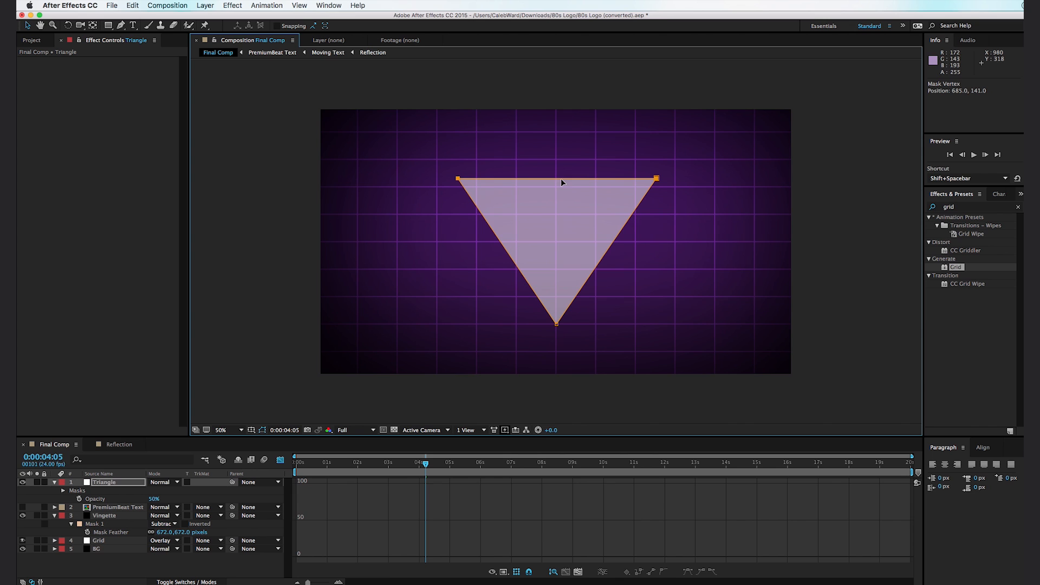
pyautogui.click(599, 405)
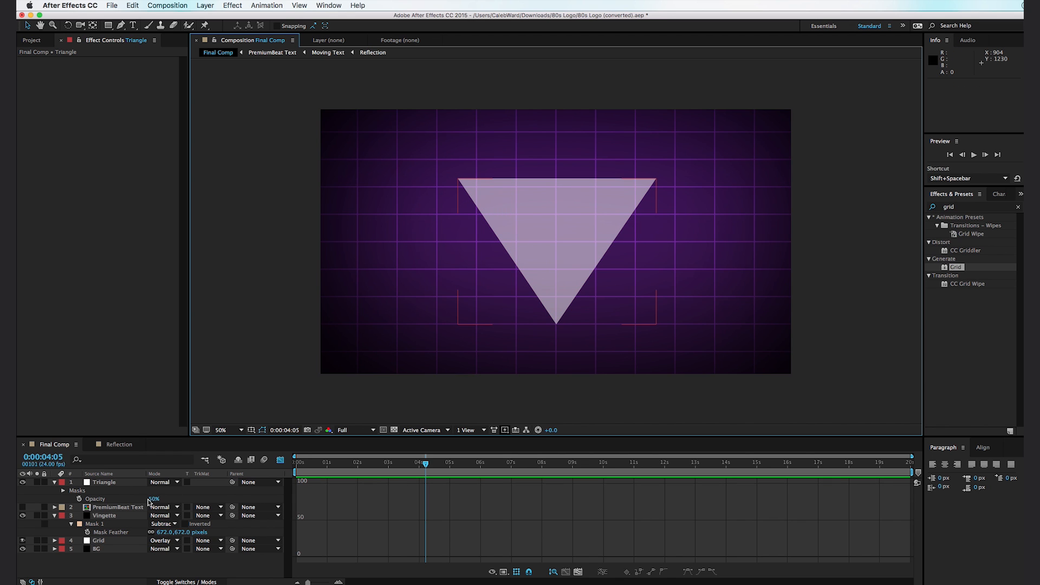
# - Set the Triangle layer's opacity to 100% and move it between Vingette and Grid in the layer stack
pyautogui.moveTo(152, 501); pyautogui.dragTo(187, 500)
pyautogui.click(271, 383)
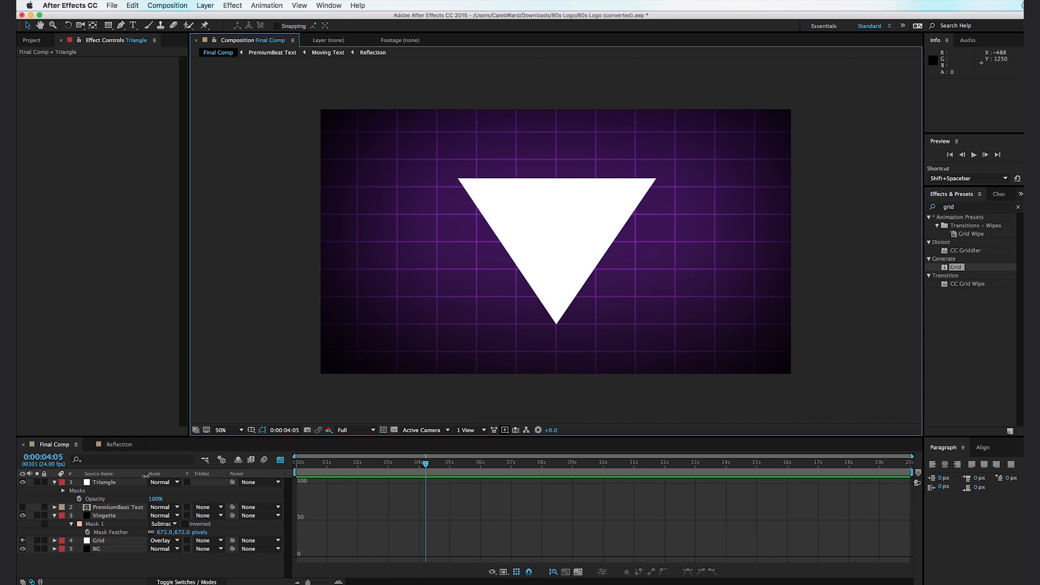
pyautogui.moveTo(132, 486); pyautogui.dragTo(139, 538)
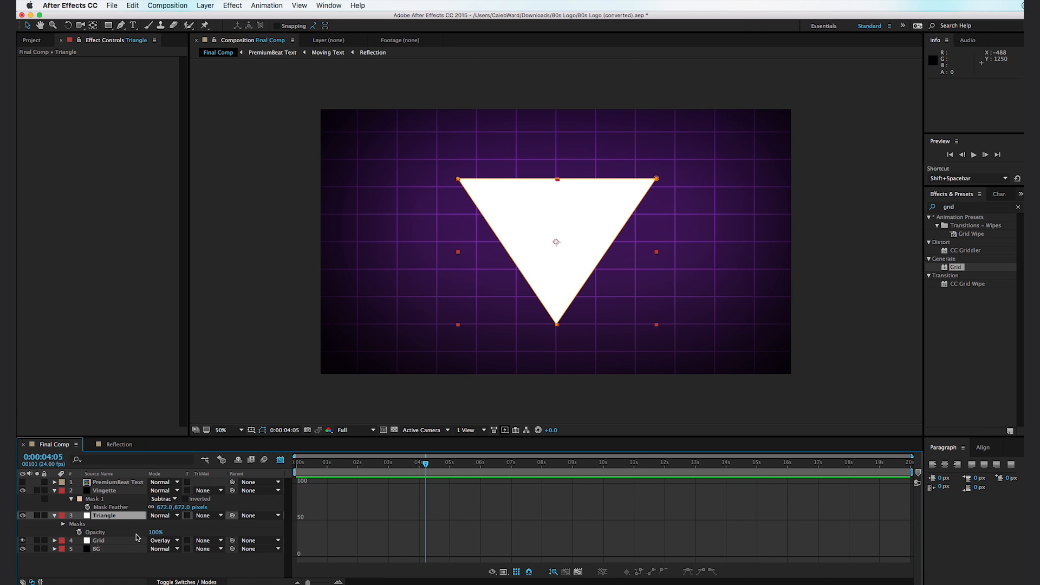
# - Set the Grid layer's track matte to Alpha Inverted Matte "Triangle"
pyautogui.click(206, 541)
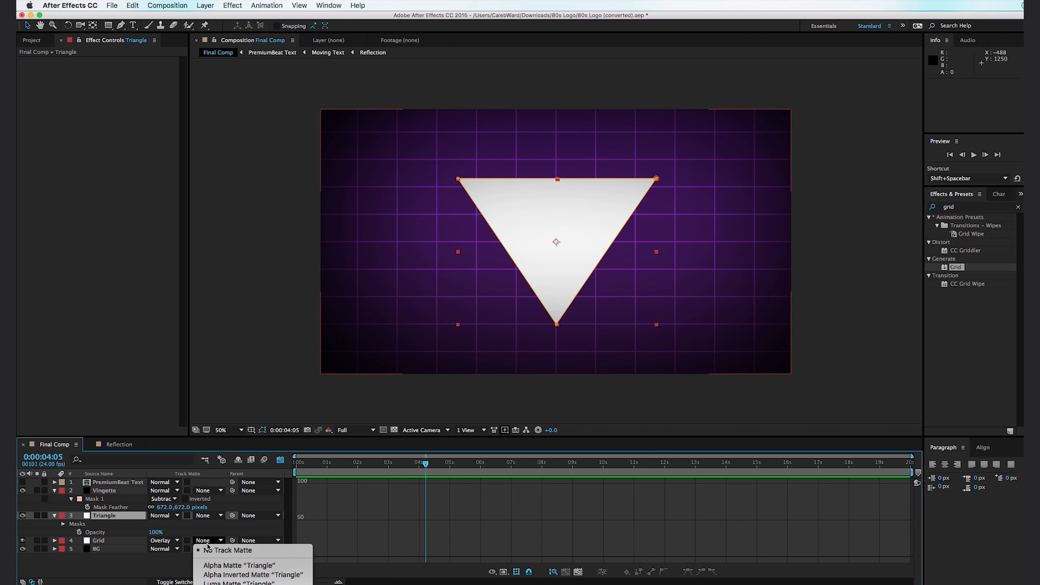
pyautogui.click(227, 577)
pyautogui.click(248, 334)
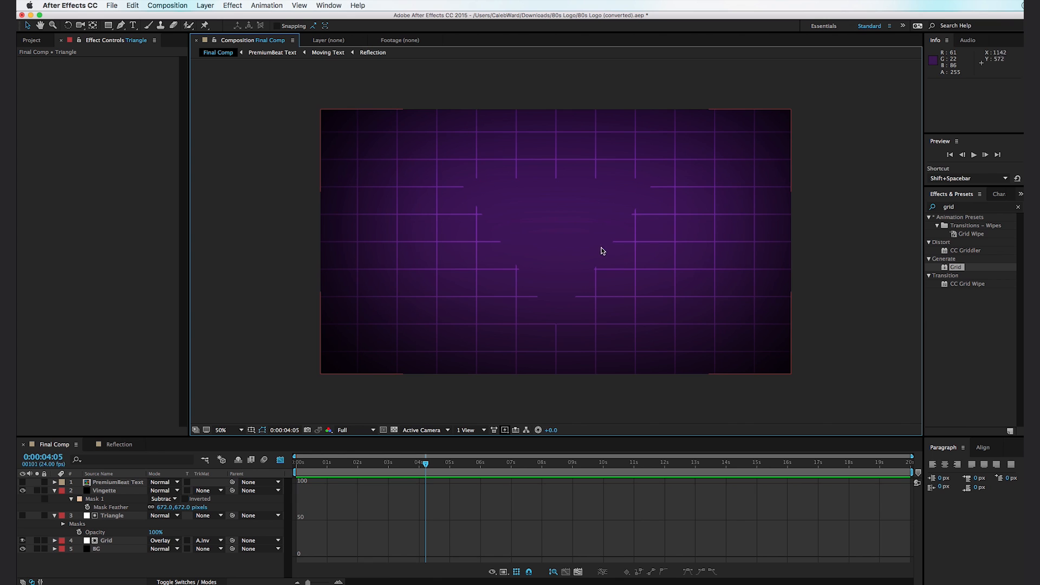
# - Duplicate the Triangle matte layer and make the upper copy visible
pyautogui.click(109, 518)
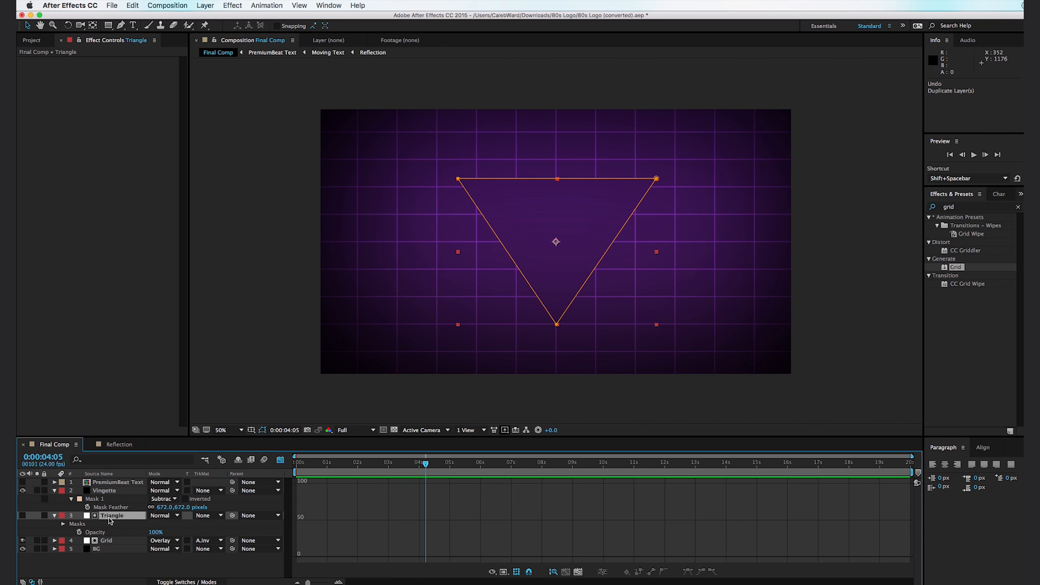
pyautogui.press('super+d')
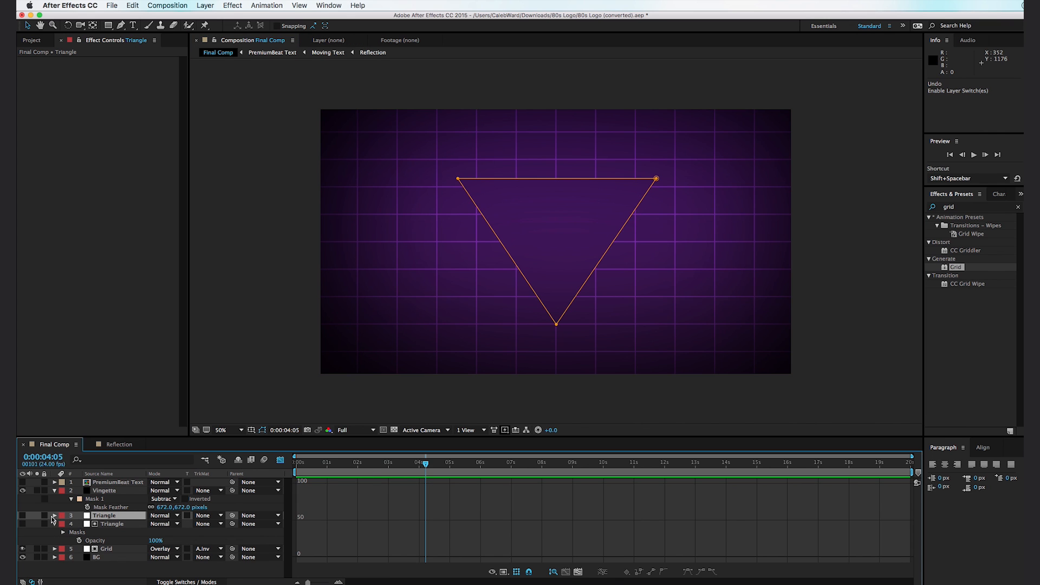
pyautogui.click(23, 516)
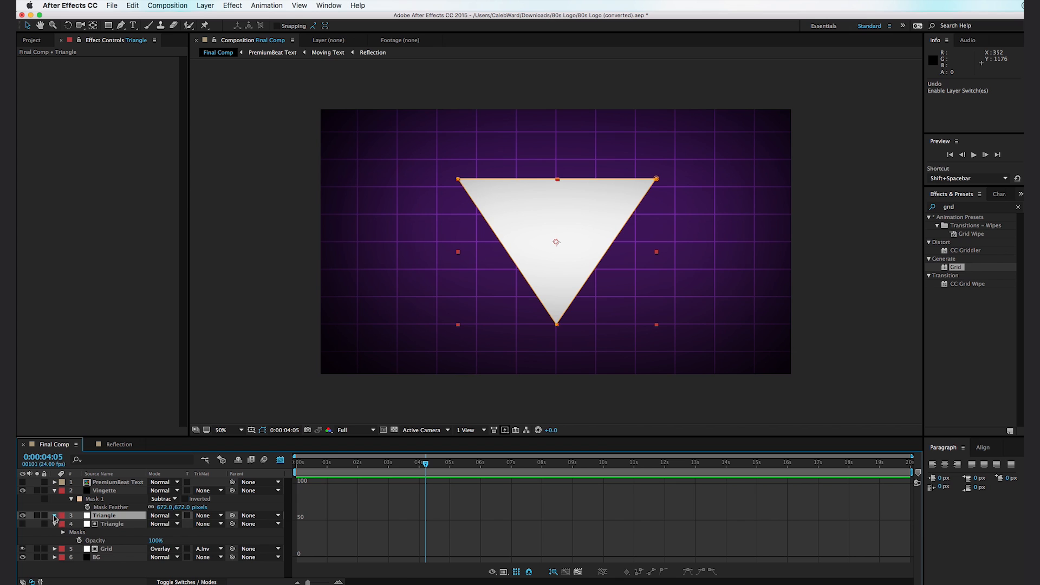
# - Duplicate the mask on the visible Triangle copy, set Mask 2 to Subtract, and give it a Mask Expansion of -6 pixels
pyautogui.click(54, 516)
pyautogui.click(97, 532)
pyautogui.press('super+d')
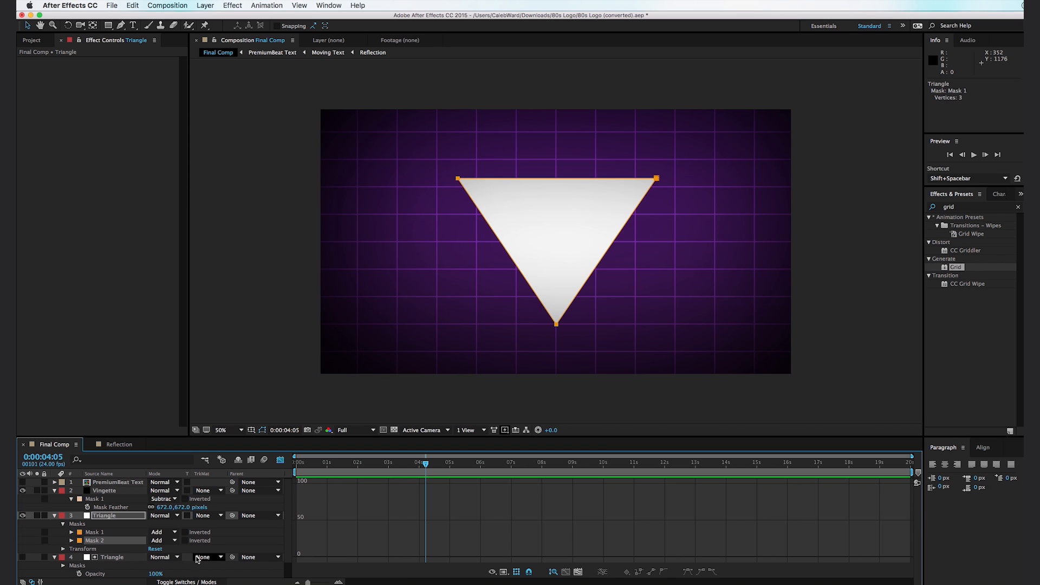
pyautogui.click(174, 543)
pyautogui.click(163, 555)
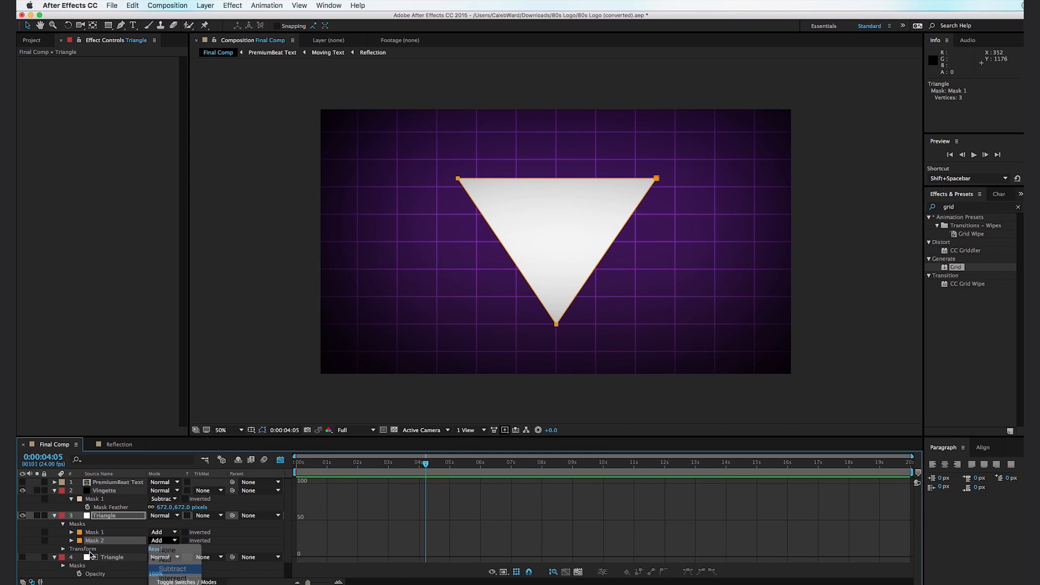
pyautogui.click(71, 540)
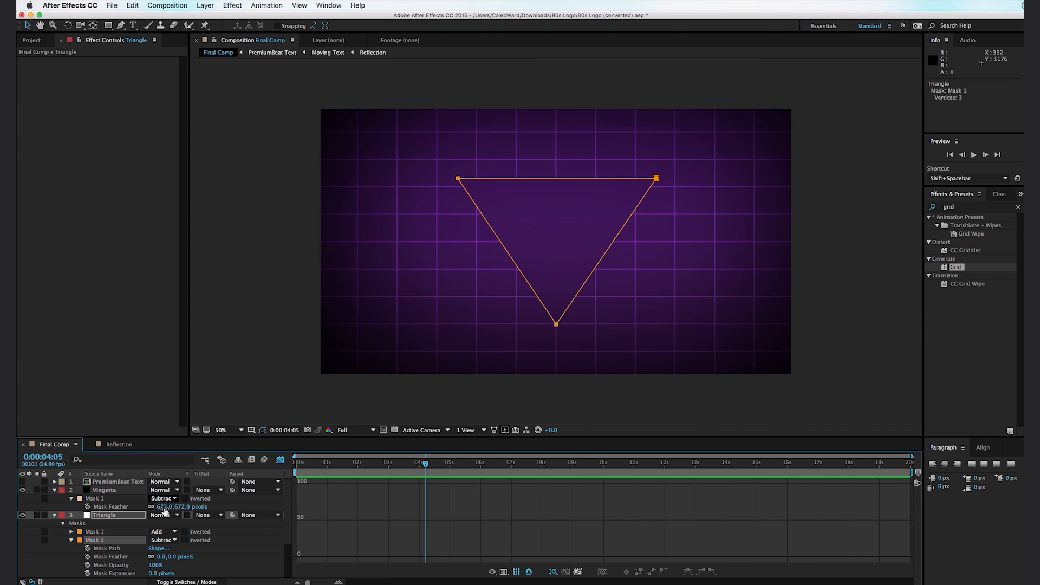
pyautogui.moveTo(151, 574); pyautogui.dragTo(147, 576)
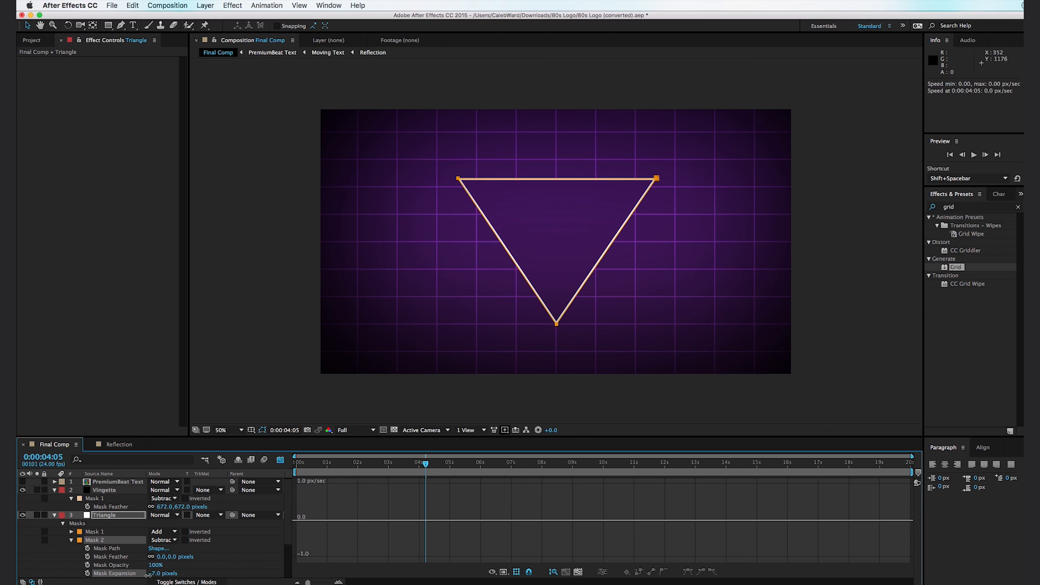
pyautogui.click(225, 308)
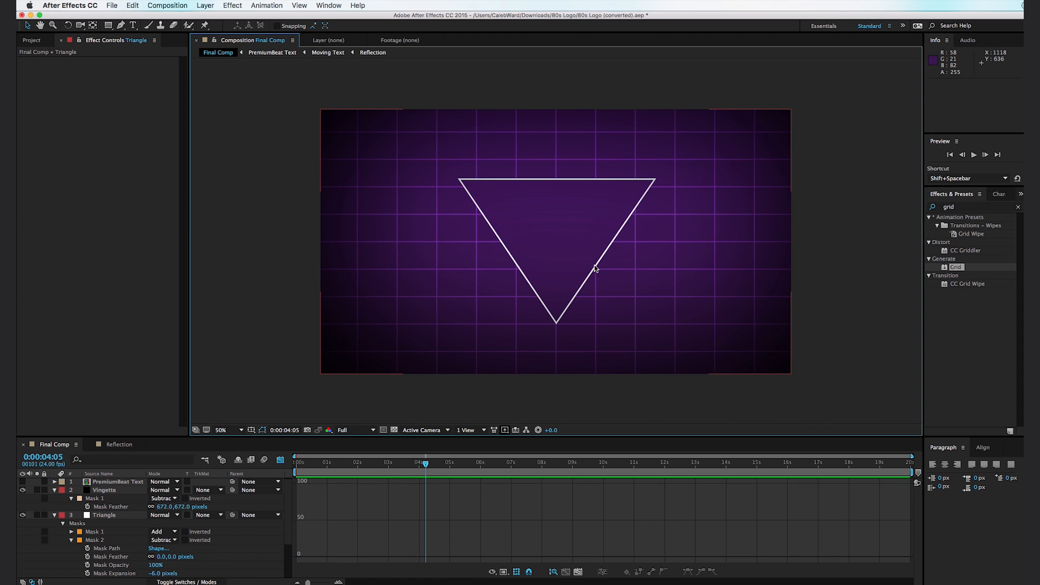
# - Thin the triangle outline by setting Mask 2's Mask Expansion to -5 pixels
pyautogui.scroll(4, 594, 268)
pyautogui.moveTo(701, 283); pyautogui.dragTo(432, 250)
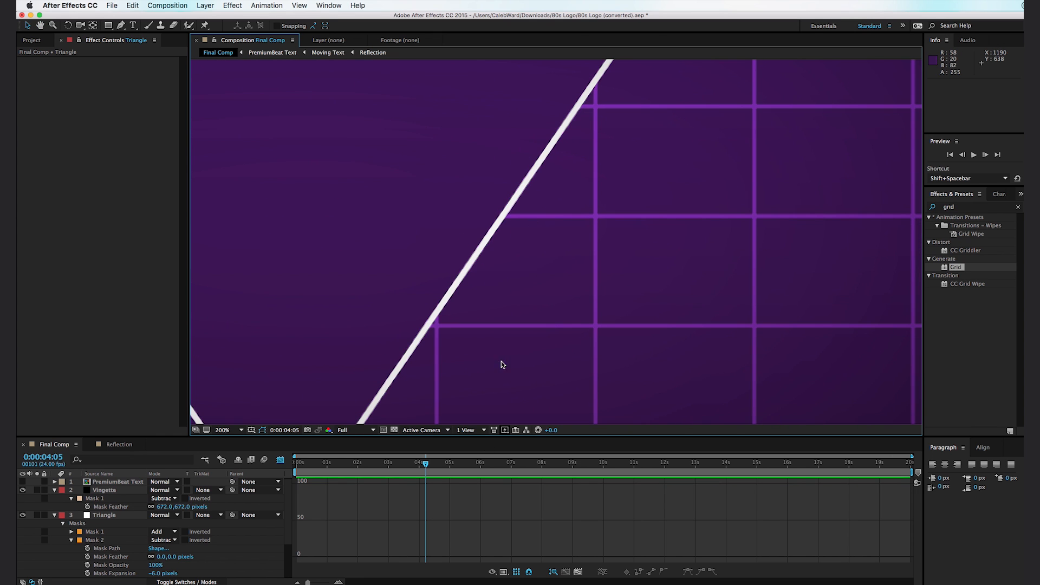
pyautogui.moveTo(158, 574); pyautogui.dragTo(158, 575)
# - Set the visible Triangle layer's blending mode to Overlay and view the whole composition
pyautogui.click(168, 515)
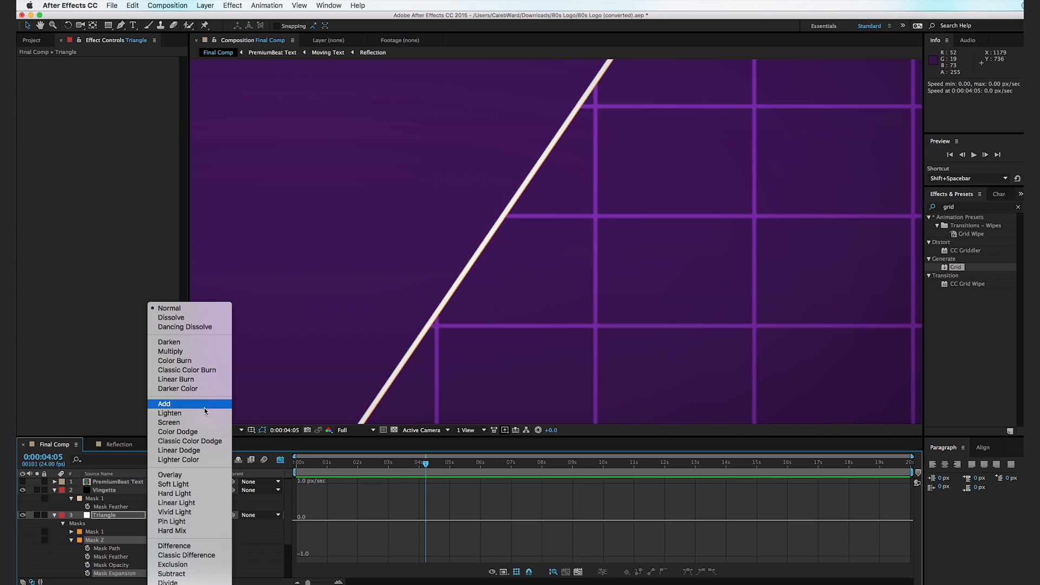
pyautogui.click(206, 473)
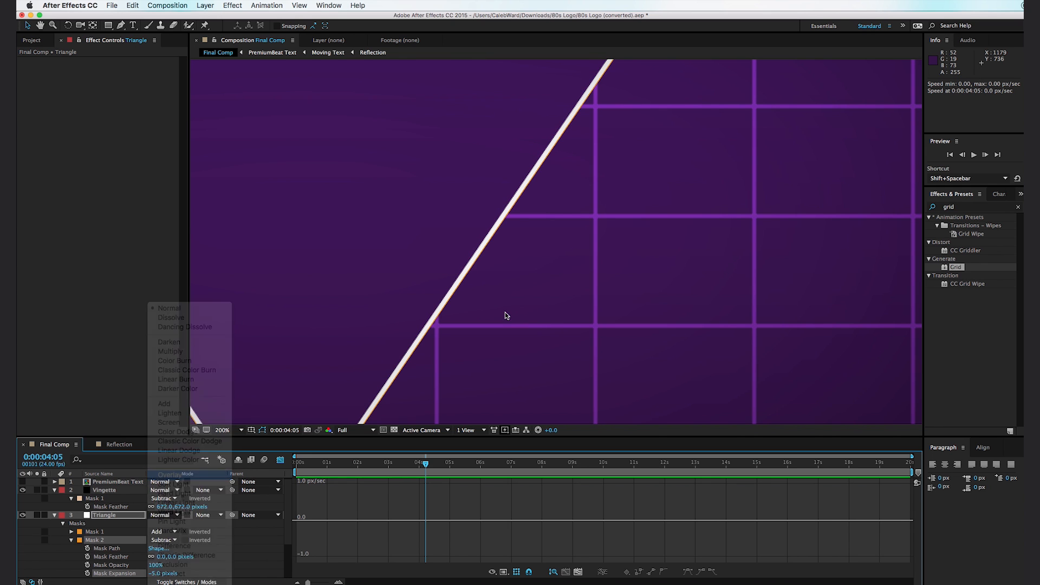
pyautogui.scroll(-5, 520, 323)
pyautogui.click(509, 332)
pyautogui.scroll(4, 592, 278)
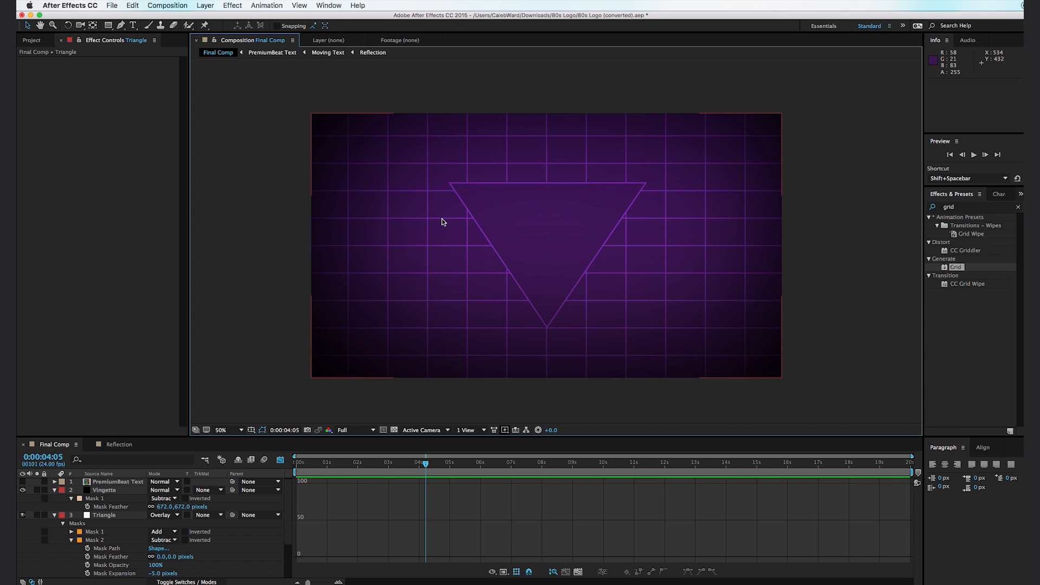
# - Create a white 1920 x 1080 solid named Star Arm 1
pyautogui.press('super+y')
pyautogui.write('Star Arm')
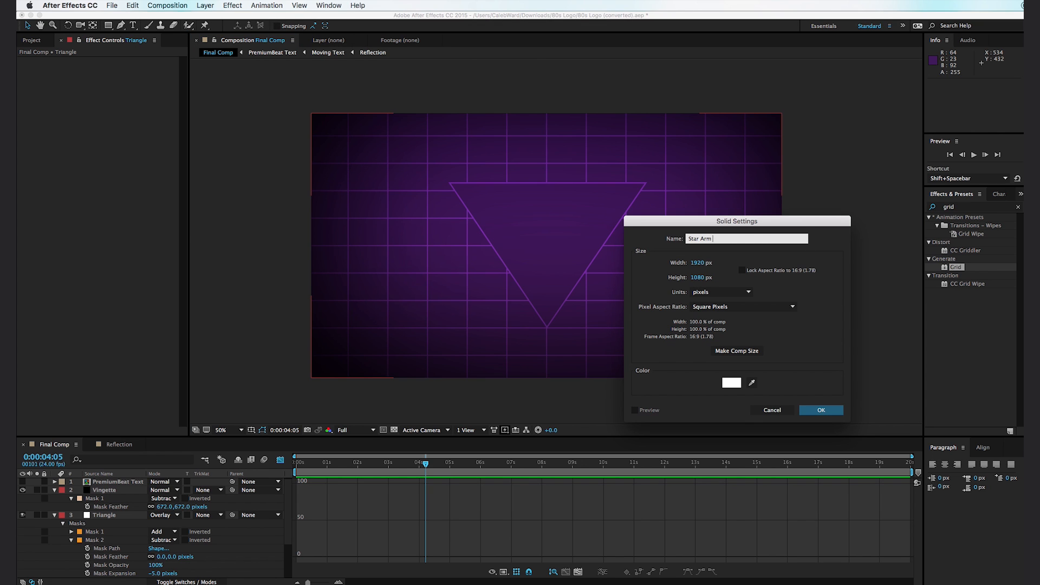
pyautogui.write(' 1')
pyautogui.press('Return')
# - Lower Star Arm 1's opacity to 23% and draw a centered vertical rectangular mask about 80 px wide and 690 px tall
pyautogui.press('t')
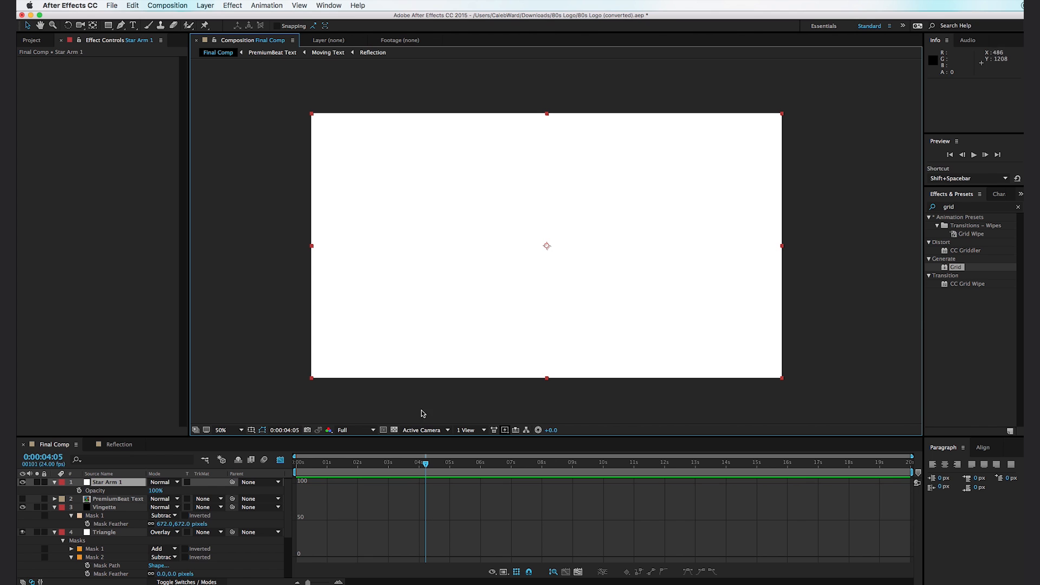
pyautogui.moveTo(156, 491); pyautogui.dragTo(117, 494)
pyautogui.click(108, 25)
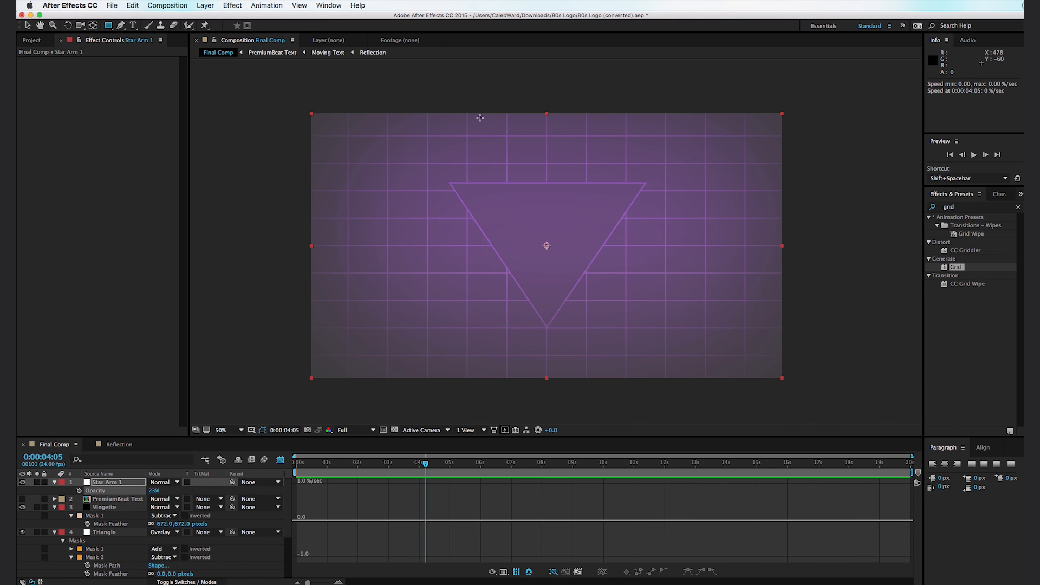
pyautogui.moveTo(537, 161); pyautogui.dragTo(557, 329)
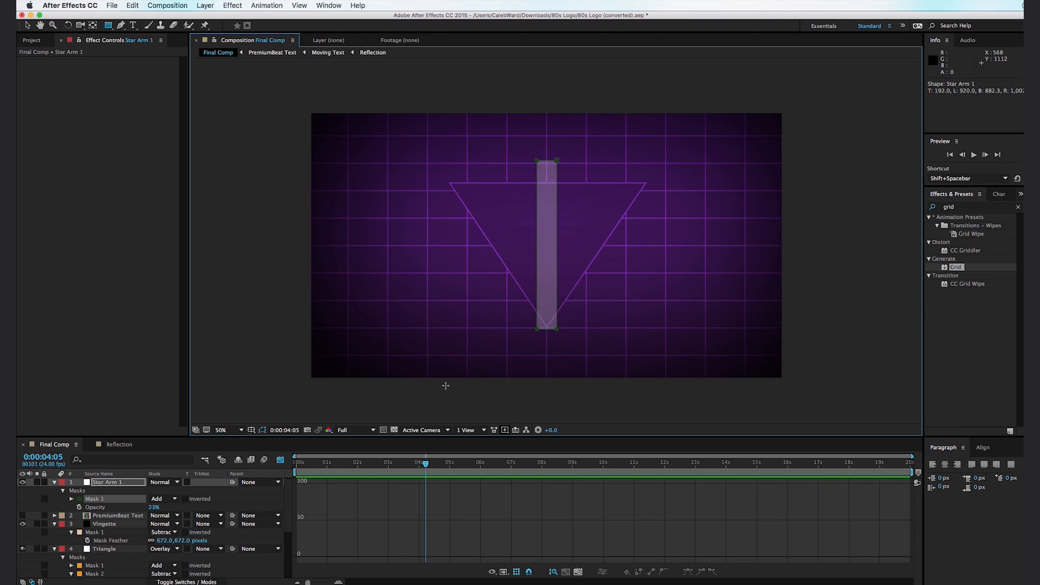
# - Unlink Star Arm 1's Mask Feather, set it to 0 horizontal and 199 vertical pixels, and narrow the mask to a thin central strip
pyautogui.press('f')
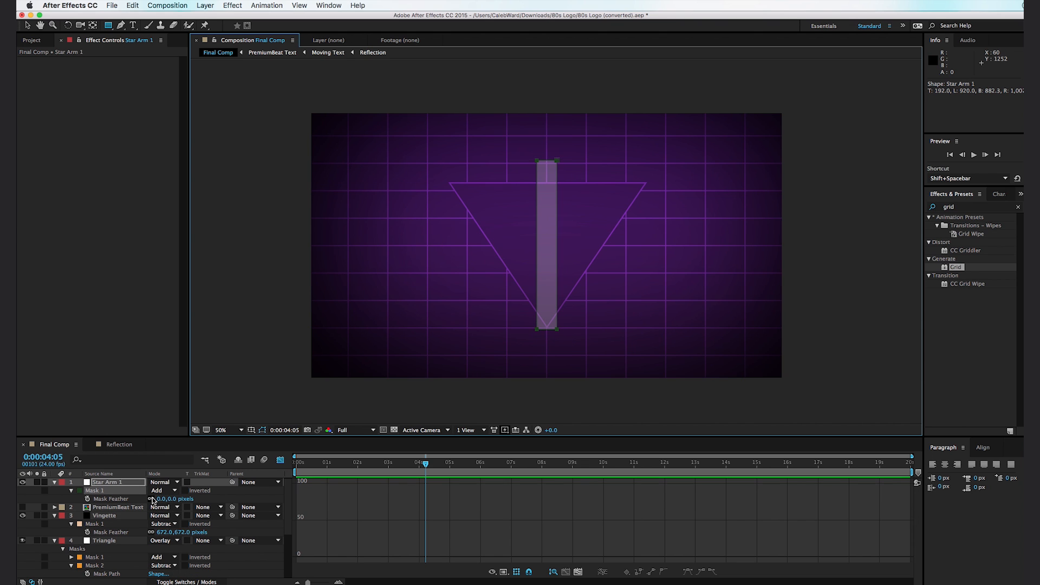
pyautogui.click(151, 499)
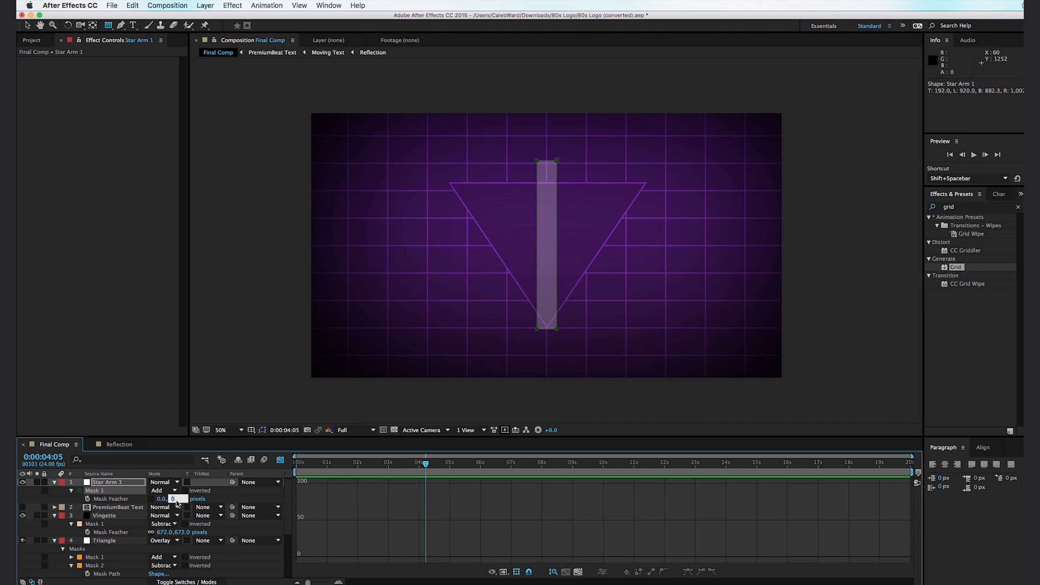
pyautogui.write('69')
pyautogui.press('Return')
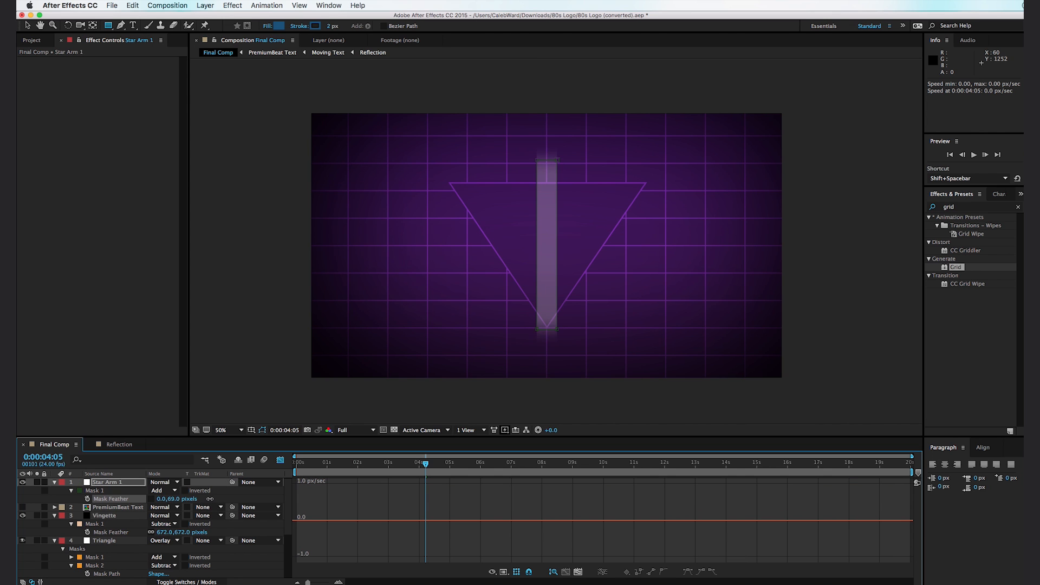
pyautogui.moveTo(244, 498); pyautogui.dragTo(358, 394)
pyautogui.press('v')
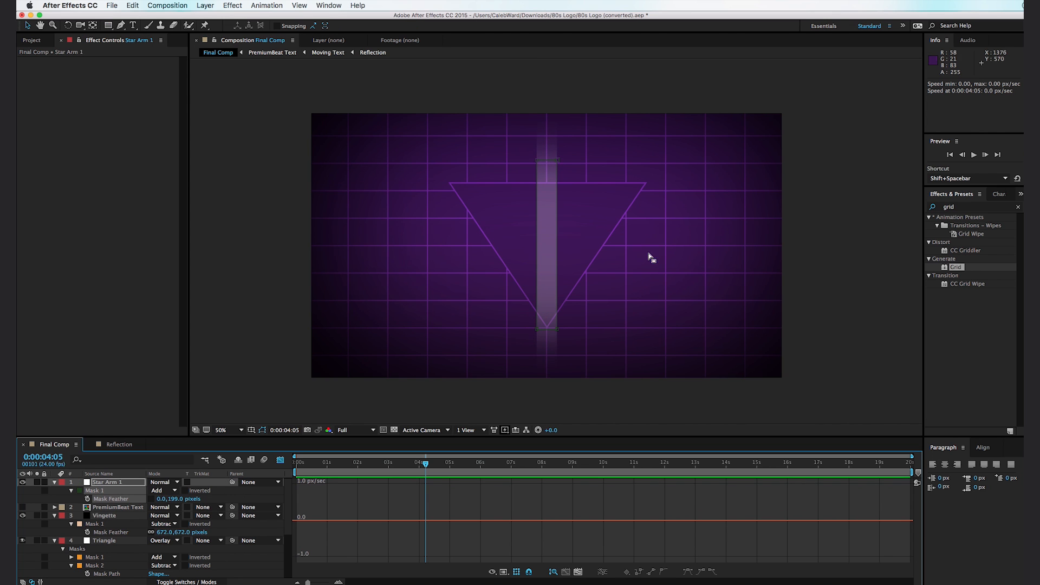
pyautogui.moveTo(561, 257); pyautogui.dragTo(543, 257)
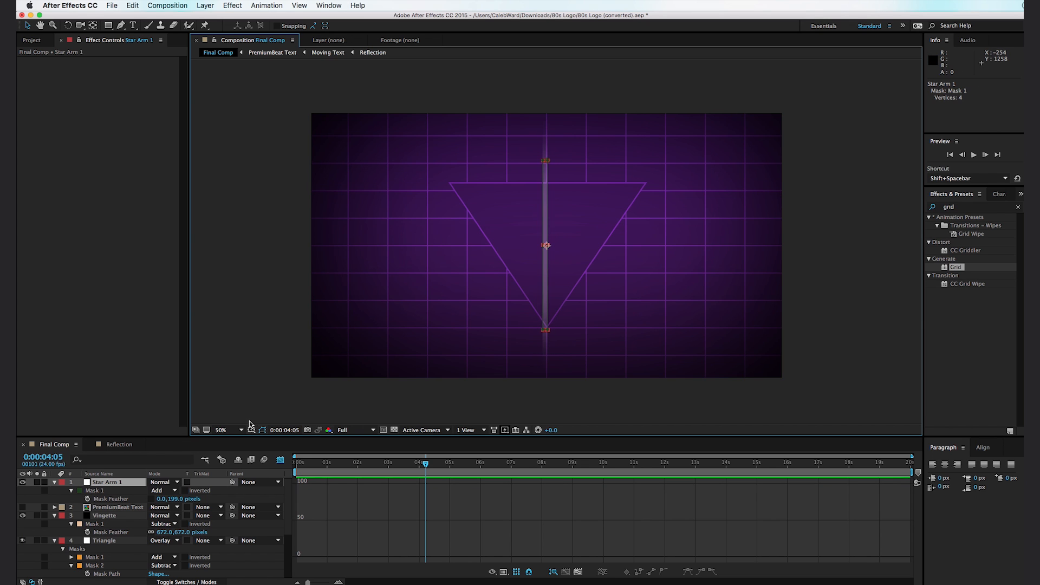
# - Duplicate Star Arm 1 and set the copy's rotation to 90° to form a cross
pyautogui.press('super+d')
pyautogui.press('r')
pyautogui.click(161, 491)
pyautogui.write('90')
pyautogui.press('Return')
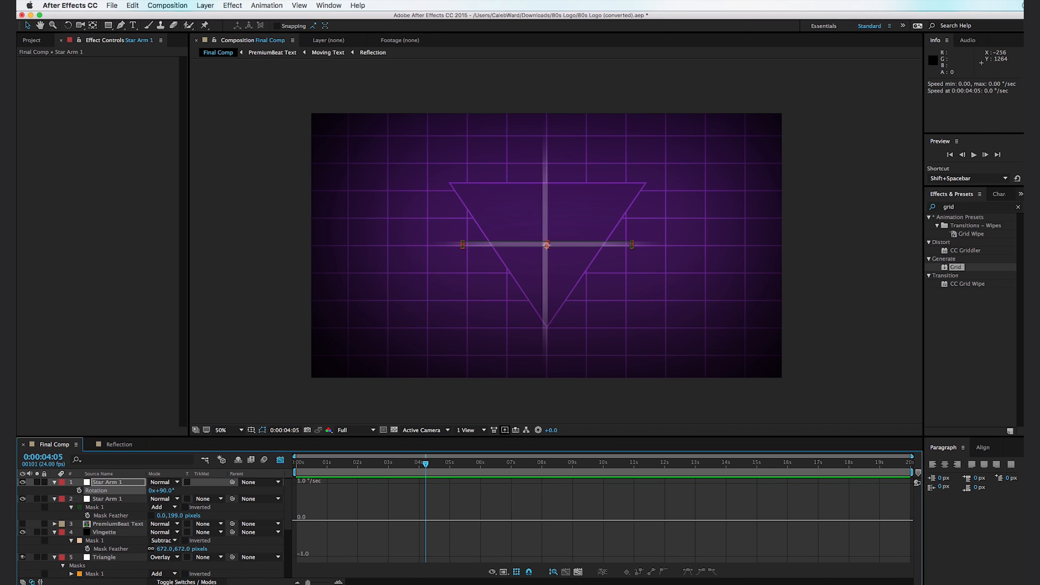
# - Pre-compose both Star Arm 1 layers into a new composition named Star, moving all attributes into it
pyautogui.click(120, 496)
pyautogui.keyDown('shift'); pyautogui.click(121, 482); pyautogui.keyUp('shift')
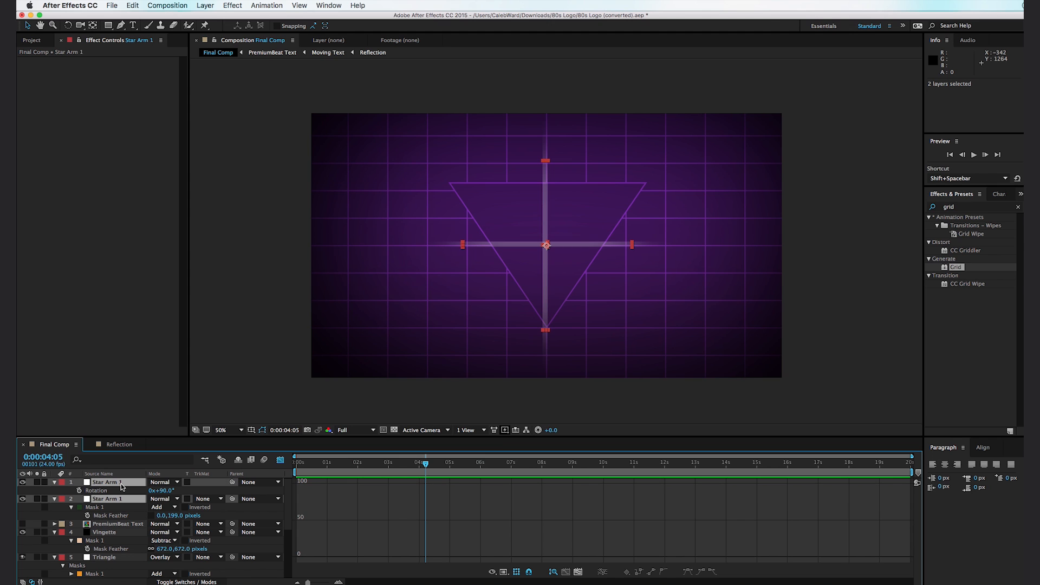
pyautogui.press('super+shift+c')
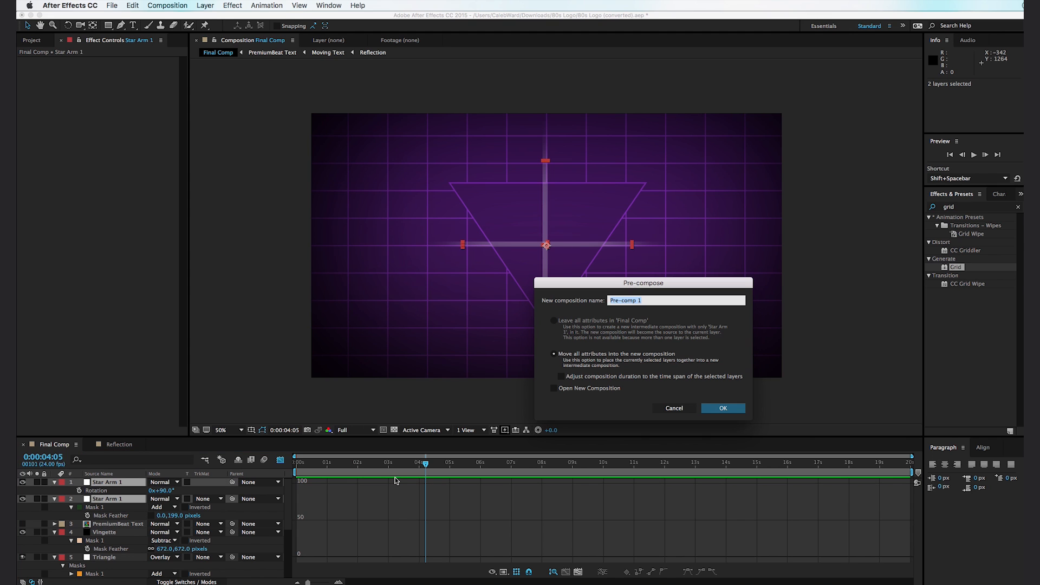
pyautogui.write('Star')
pyautogui.press('Return')
# - Scale the Star layer to 22% and place it in the grid area right of the triangle
pyautogui.press('s')
pyautogui.moveTo(178, 492); pyautogui.dragTo(154, 495)
pyautogui.moveTo(550, 261); pyautogui.dragTo(670, 261)
pyautogui.moveTo(177, 492); pyautogui.dragTo(173, 493)
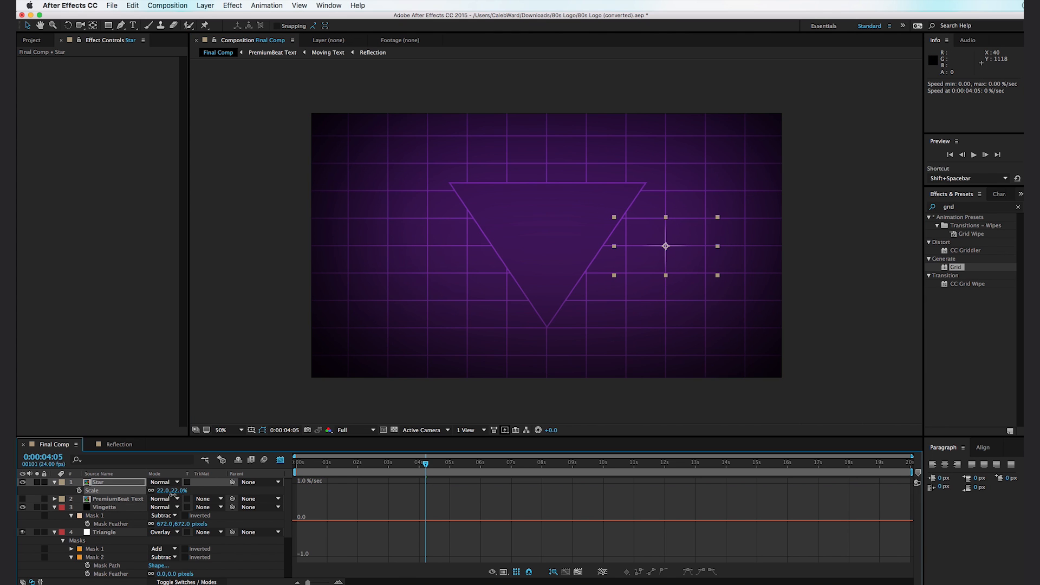
# - Align the star's center with the grid intersection right of the triangle and set its blending mode to Add
pyautogui.scroll(4, 675, 271)
pyautogui.moveTo(758, 278); pyautogui.dragTo(523, 310)
pyautogui.moveTo(683, 334); pyautogui.dragTo(685, 336)
pyautogui.click(166, 484)
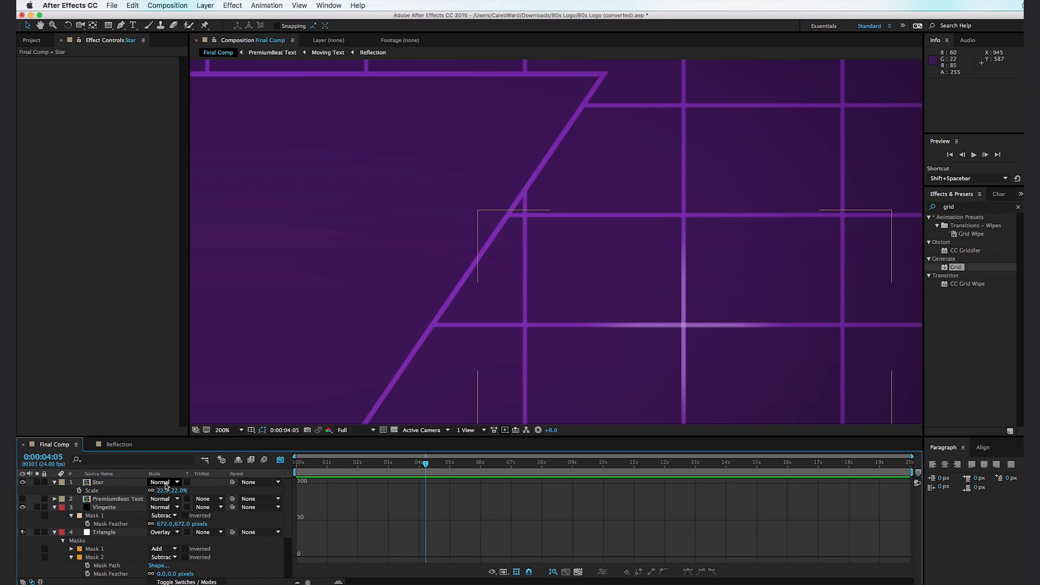
pyautogui.click(204, 404)
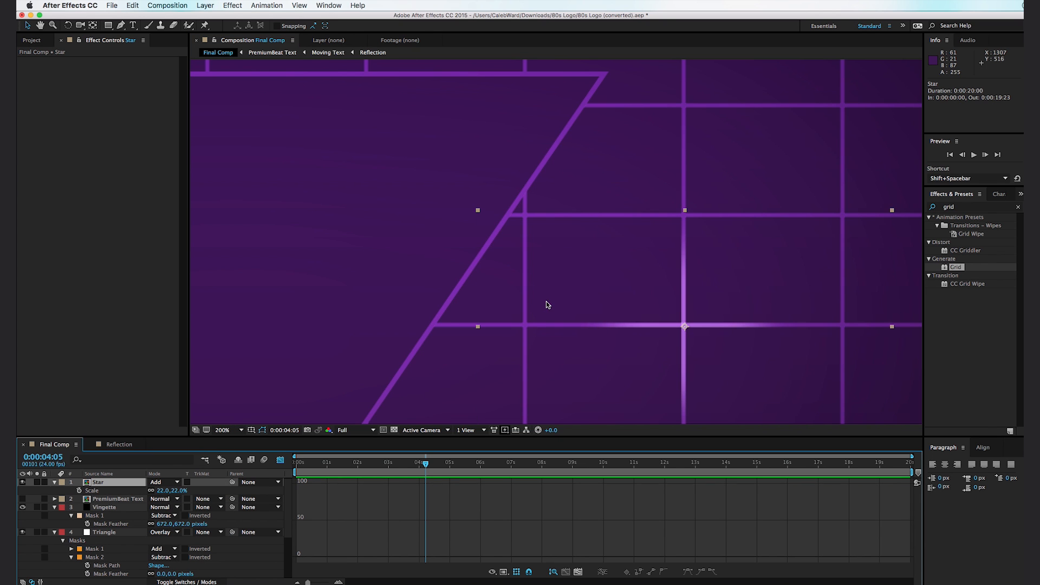
# - Duplicate the Star layer and place the copy above the upper-left part of the triangle
pyautogui.press(',')
pyautogui.press('super+d')
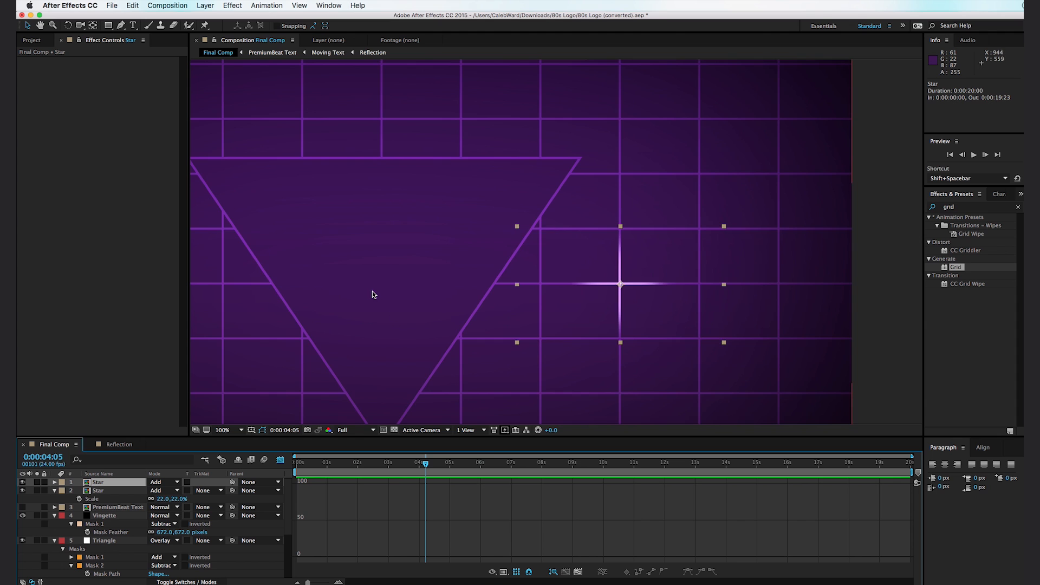
pyautogui.moveTo(372, 292); pyautogui.dragTo(498, 343)
pyautogui.moveTo(742, 339); pyautogui.dragTo(442, 181)
# - Scale the star above the triangle to 12% and align its center exactly with the grid intersection
pyautogui.press('s')
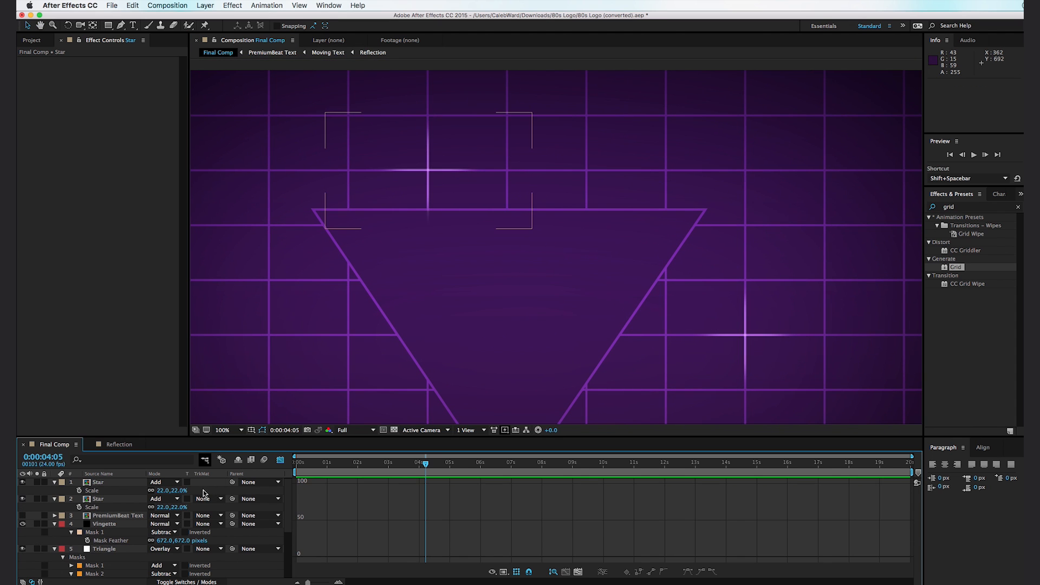
pyautogui.moveTo(181, 492); pyautogui.dragTo(175, 490)
pyautogui.press('space')
pyautogui.moveTo(403, 190); pyautogui.dragTo(504, 248)
pyautogui.press('.')
pyautogui.press('space')
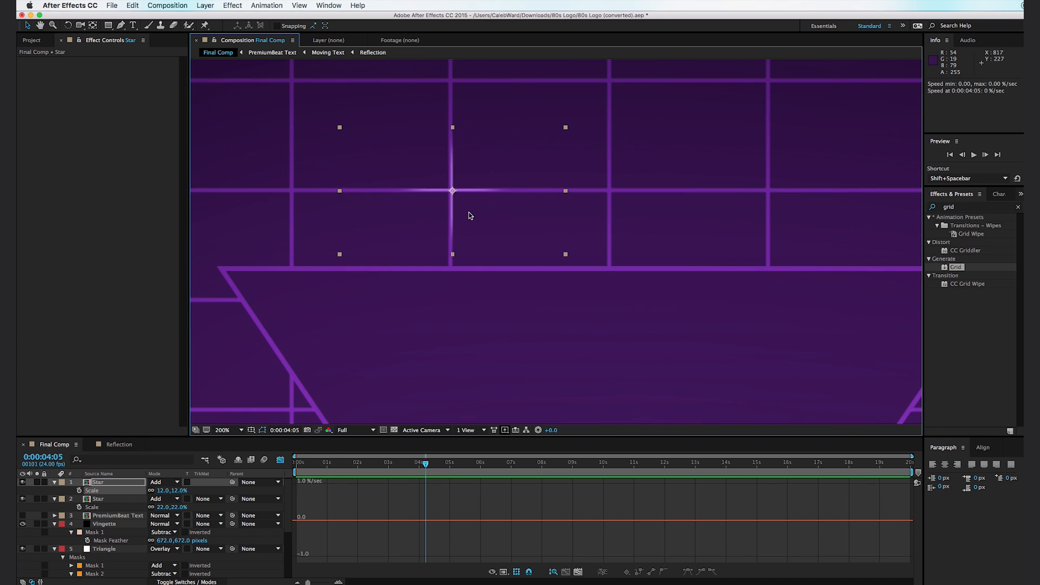
pyautogui.moveTo(470, 212); pyautogui.dragTo(464, 213)
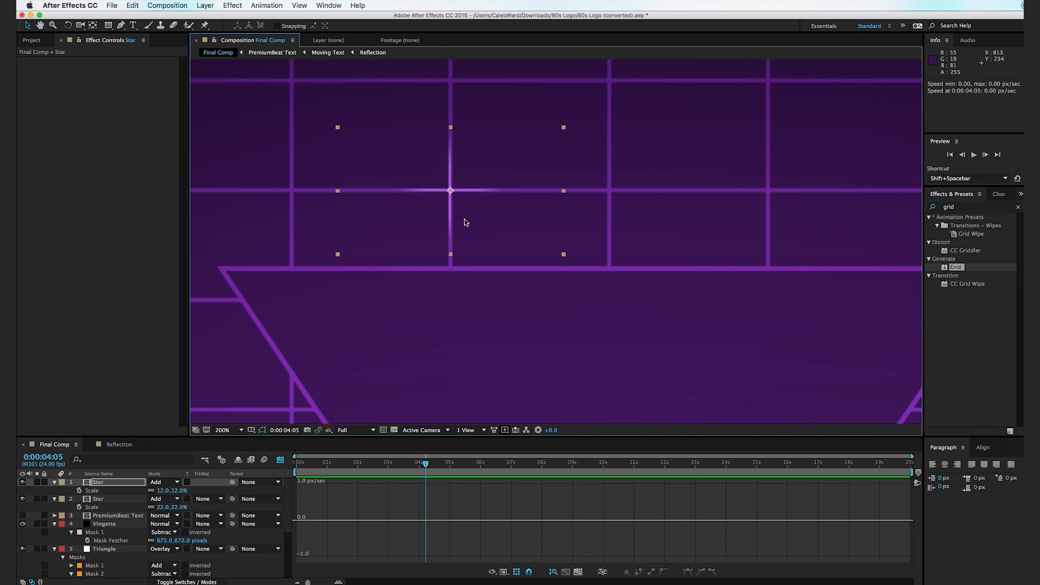
# - Duplicate the small star and move the copy to a grid intersection in the lower-left area of the background
pyautogui.press(',')
pyautogui.press('space')
pyautogui.moveTo(429, 285); pyautogui.dragTo(470, 244)
pyautogui.hotkey('ctrl', 'd')
pyautogui.moveTo(564, 184); pyautogui.dragTo(416, 299)
# - Scale the lower-left star to 23% and fine-tune its position on the grid intersection
pyautogui.press('space')
pyautogui.press('s')
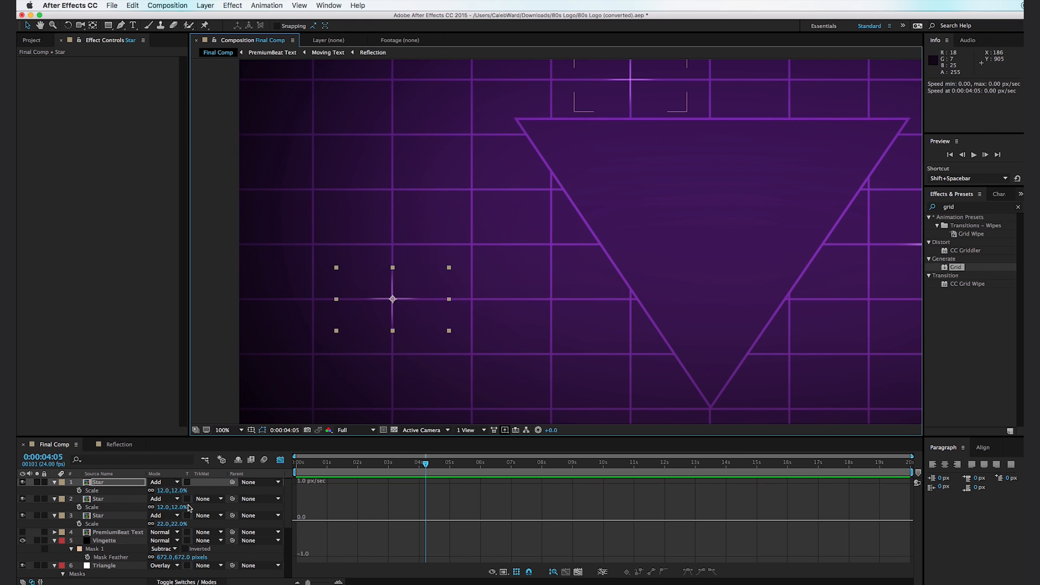
pyautogui.moveTo(171, 490); pyautogui.dragTo(177, 491)
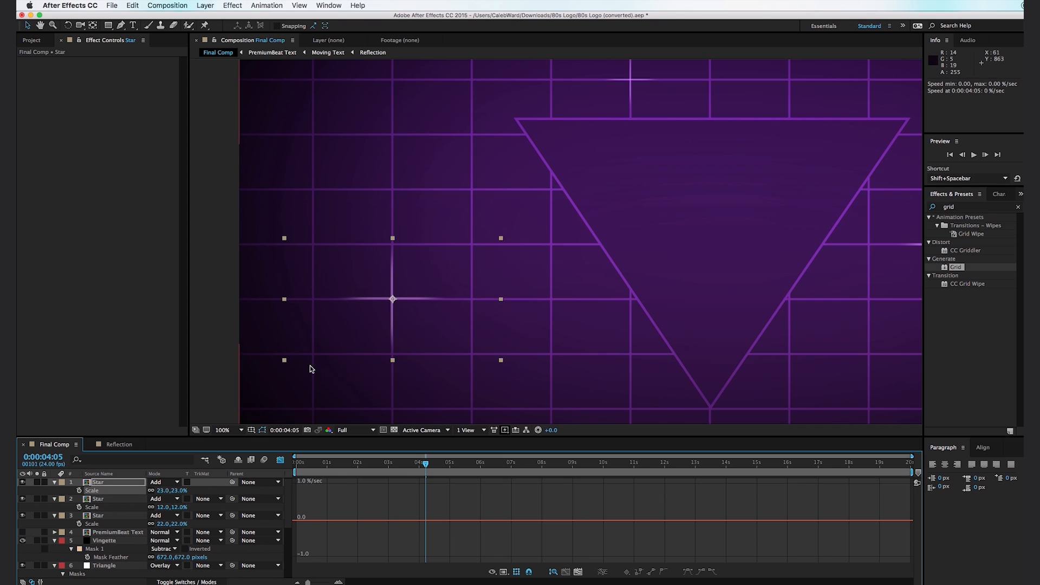
pyautogui.moveTo(417, 297); pyautogui.dragTo(418, 298)
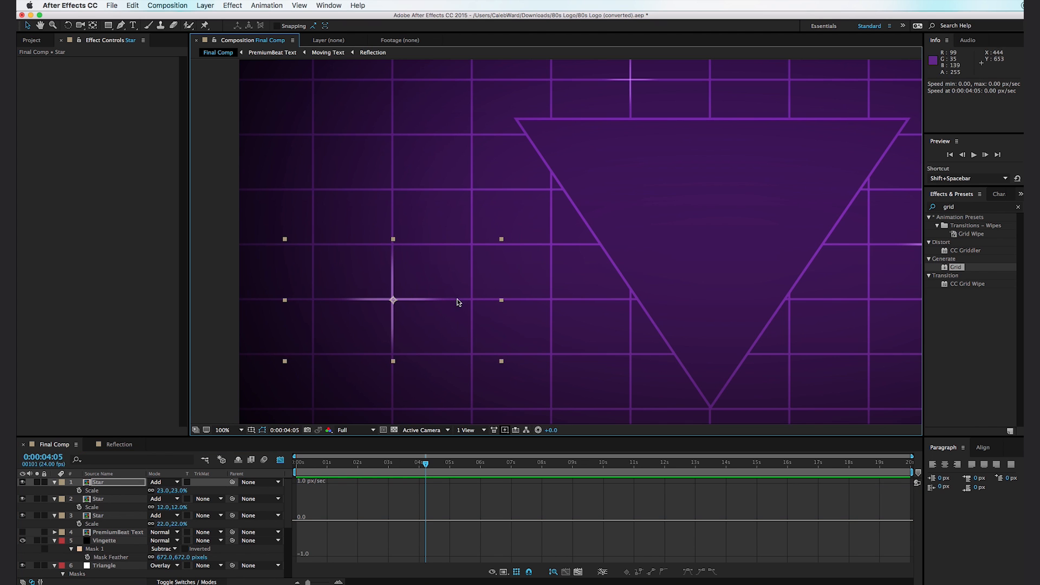
pyautogui.scroll(-2, 457, 301)
pyautogui.moveTo(558, 323); pyautogui.dragTo(524, 340)
pyautogui.press('v')
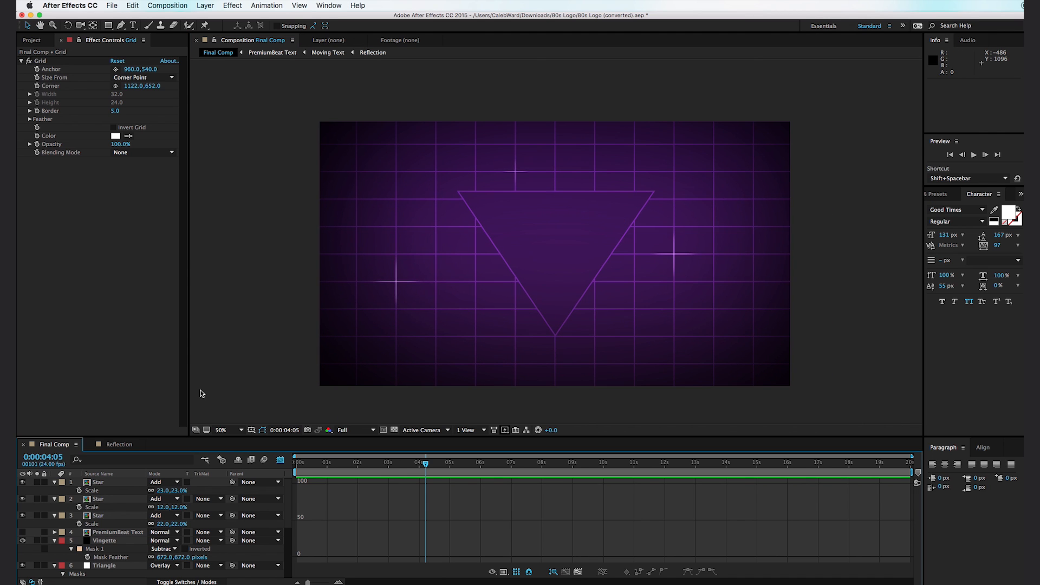
# - Add a text layer reading "Copyright 1983" centered near the top edge of the triangle
pyautogui.click(132, 25)
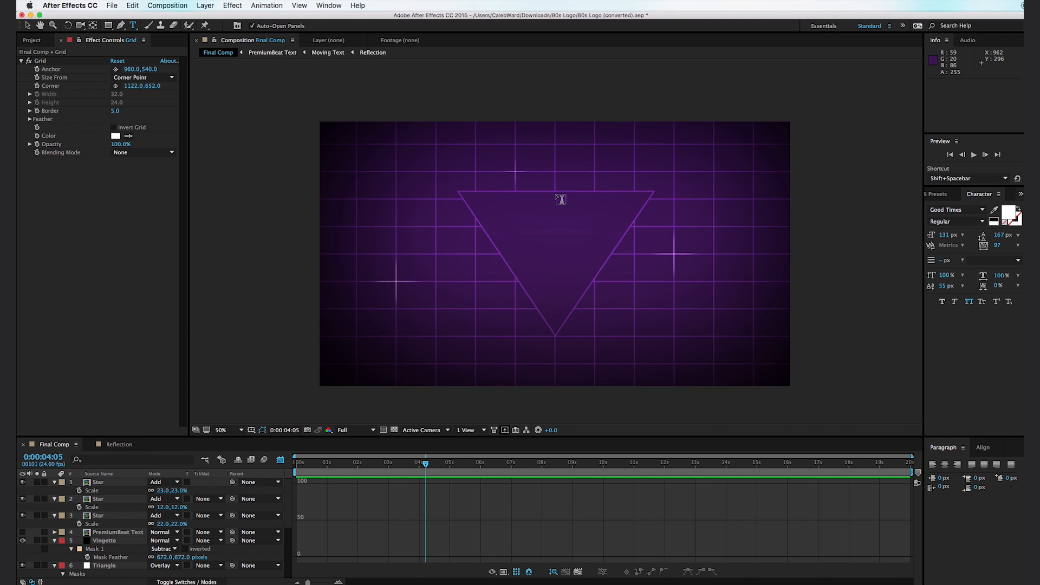
pyautogui.click(560, 217)
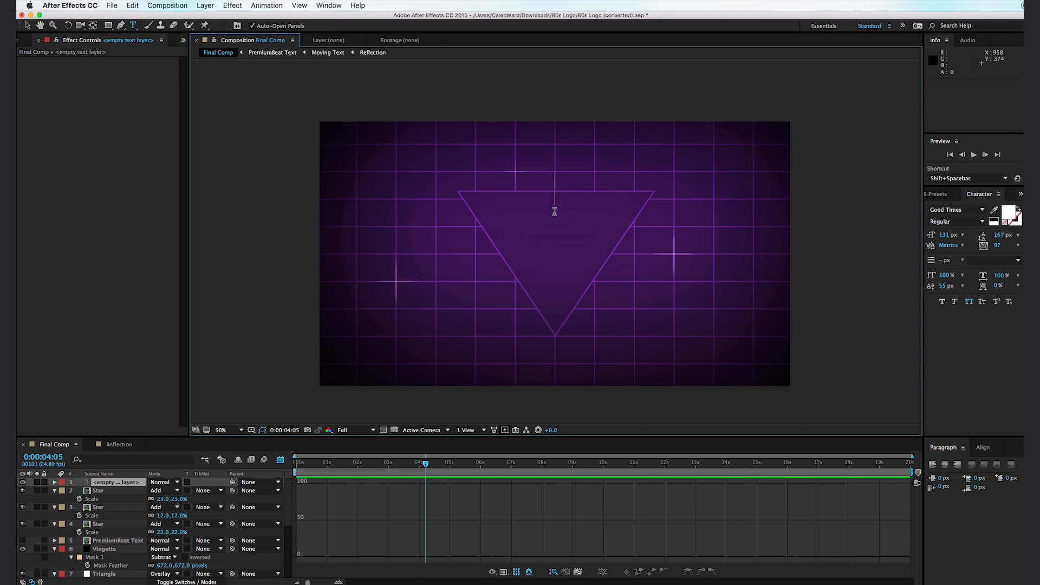
pyautogui.write('Copy')
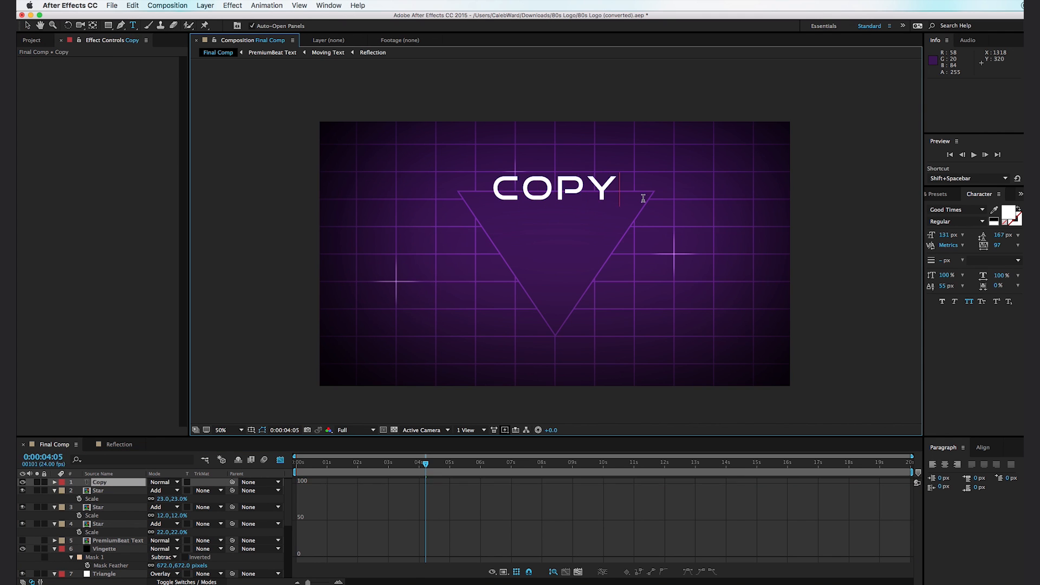
pyautogui.write('right 1983')
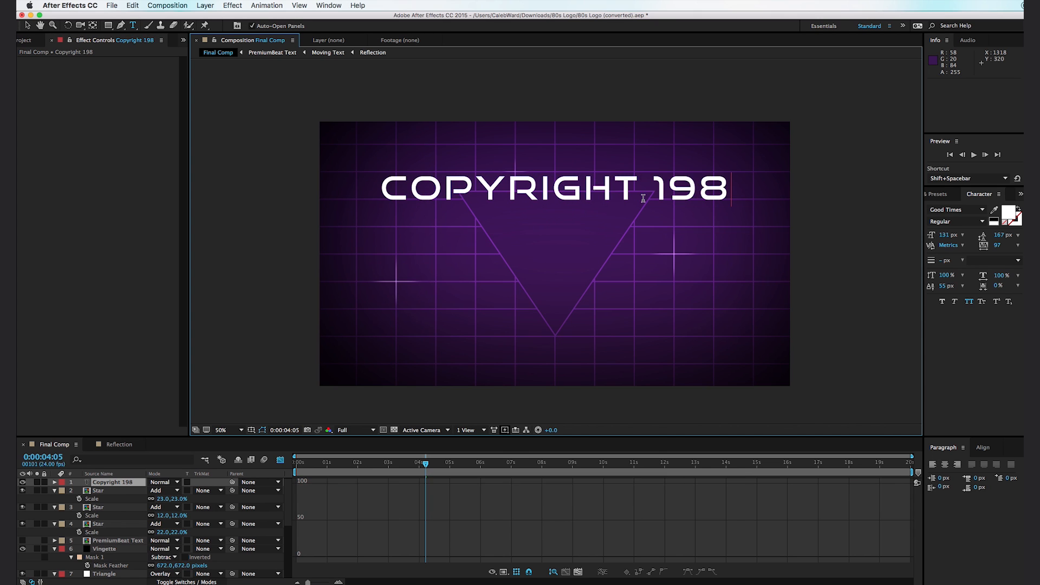
pyautogui.click(28, 25)
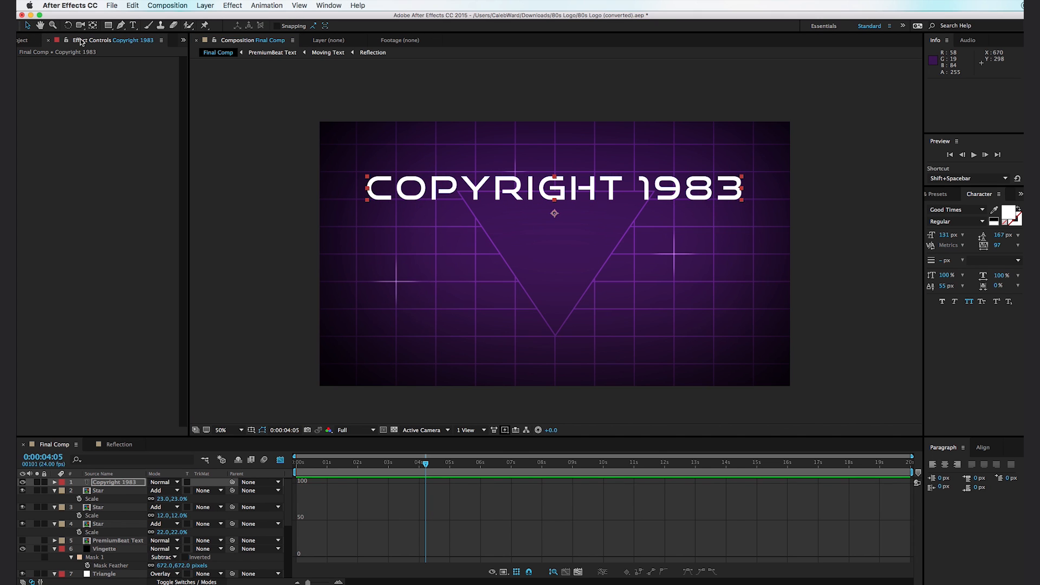
# - Set the copyright text in Tall Dark And Handsome Condensed, 48 px with 228 tracking, and move it down inside the triangle
pyautogui.moveTo(946, 235); pyautogui.dragTo(901, 235)
pyautogui.click(964, 210)
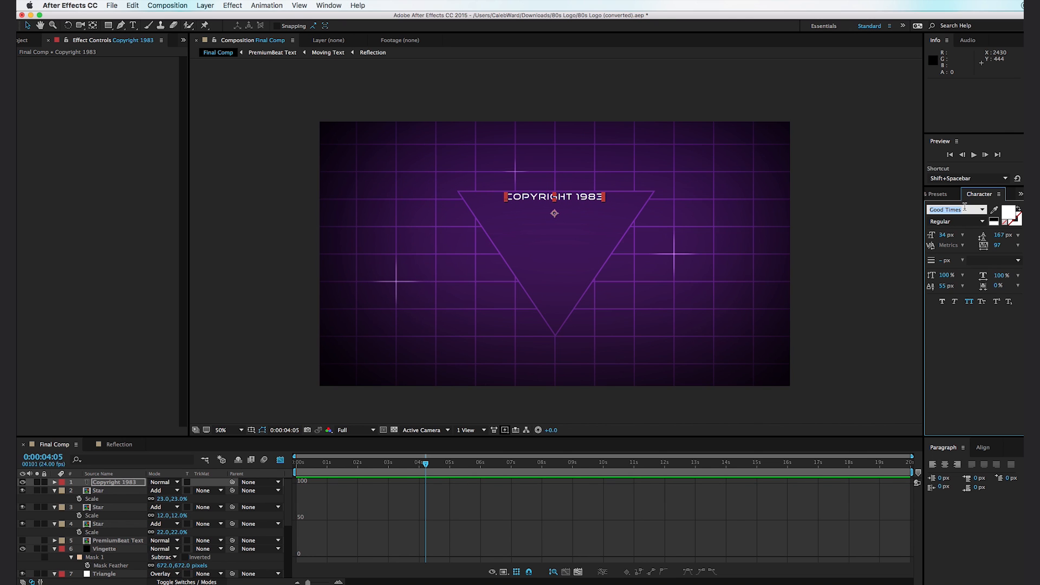
pyautogui.write('Tall Dark And Han')
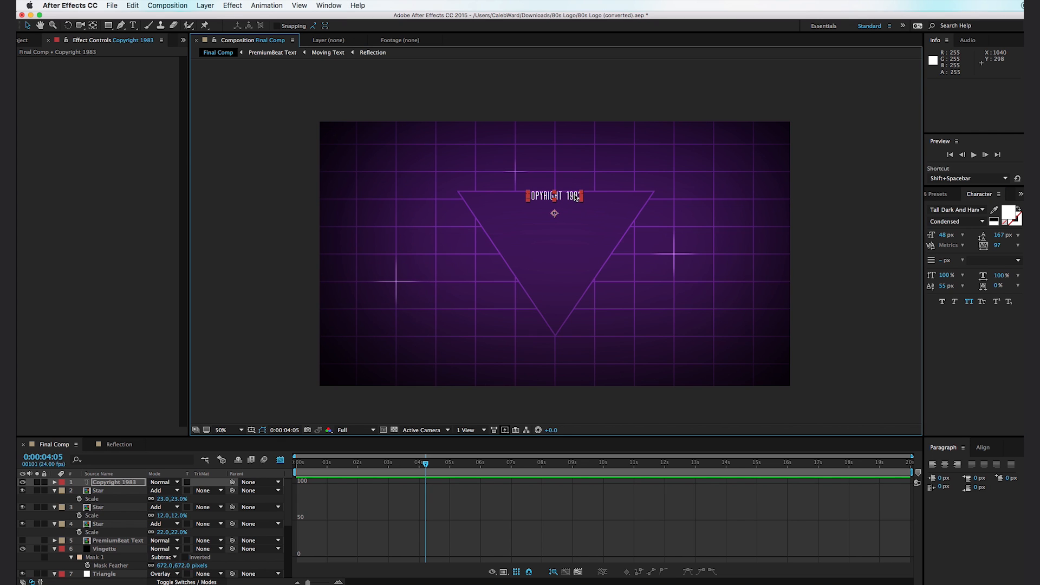
pyautogui.moveTo(574, 195); pyautogui.dragTo(578, 218)
pyautogui.moveTo(996, 249); pyautogui.dragTo(1036, 248)
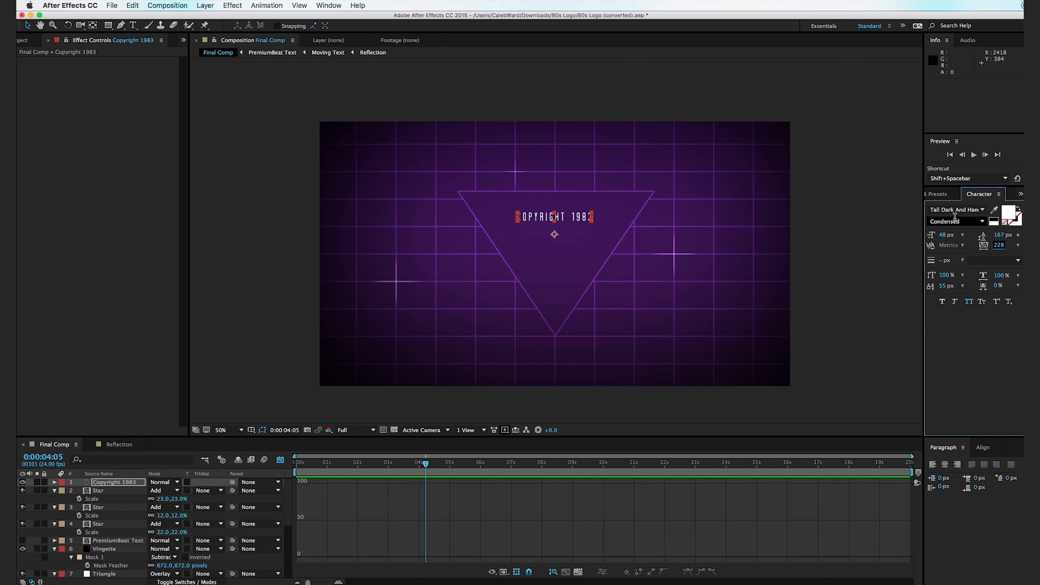
# - Color the copyright text gray 8F8F8F and enlarge it to 54 px, raising it slightly within the triangle
pyautogui.click(1010, 215)
pyautogui.moveTo(658, 499); pyautogui.dragTo(633, 491)
pyautogui.moveTo(629, 480)
pyautogui.mouseDown()
pyautogui.moveTo(611, 465)
pyautogui.moveTo(619, 473)
pyautogui.mouseUp()
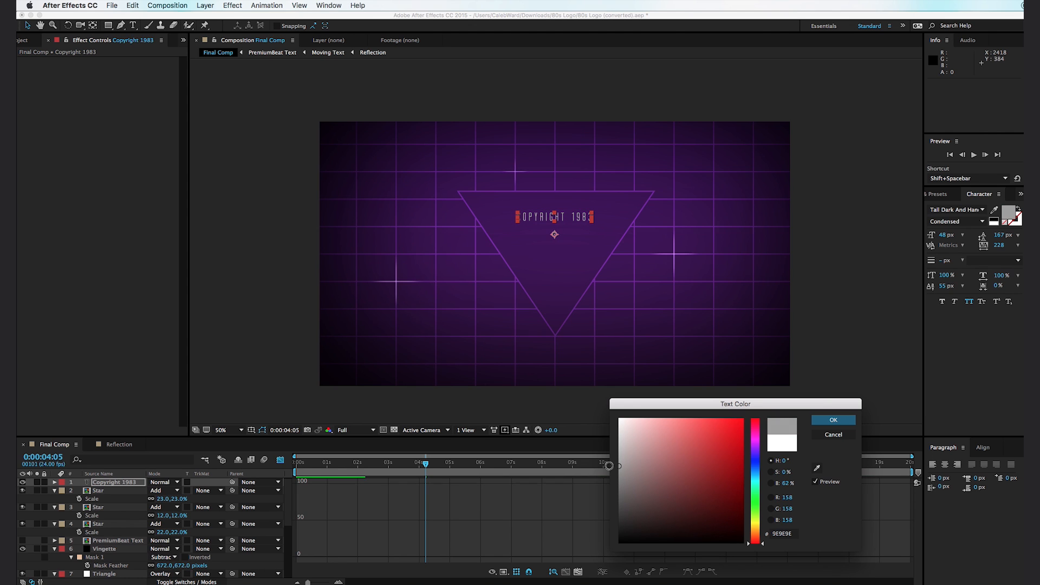
pyautogui.click(828, 422)
pyautogui.moveTo(947, 238); pyautogui.dragTo(951, 239)
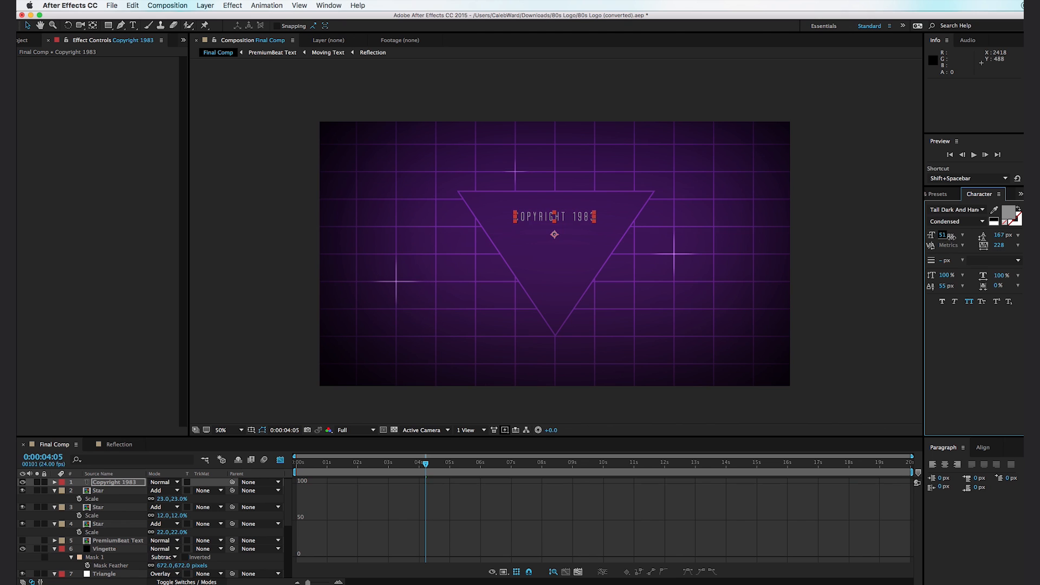
pyautogui.moveTo(576, 220); pyautogui.dragTo(576, 216)
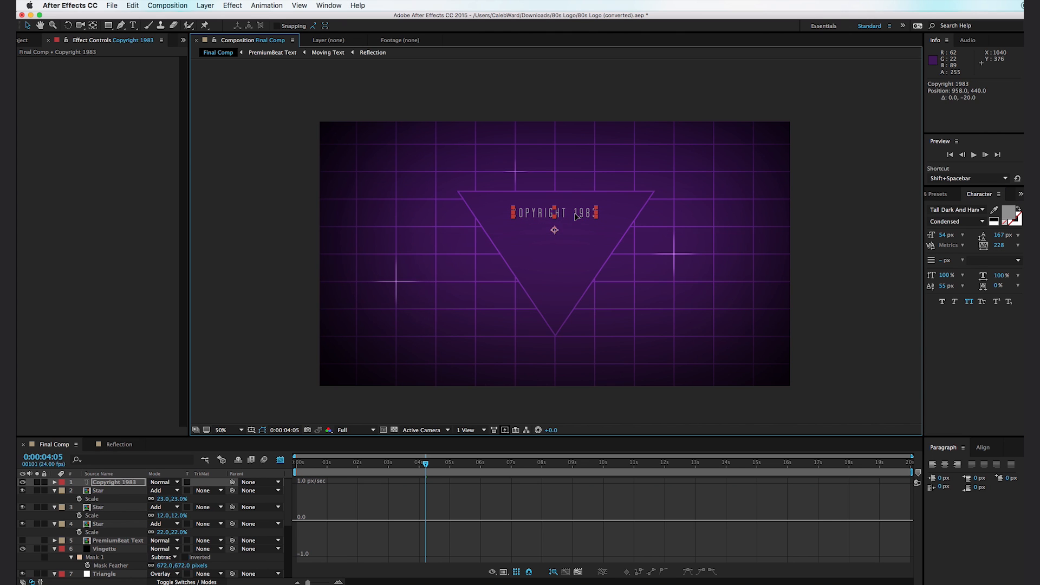
# - Make the PremiumBeat Text layer visible and move it above the three Star layers, directly below the copyright text
pyautogui.click(397, 282)
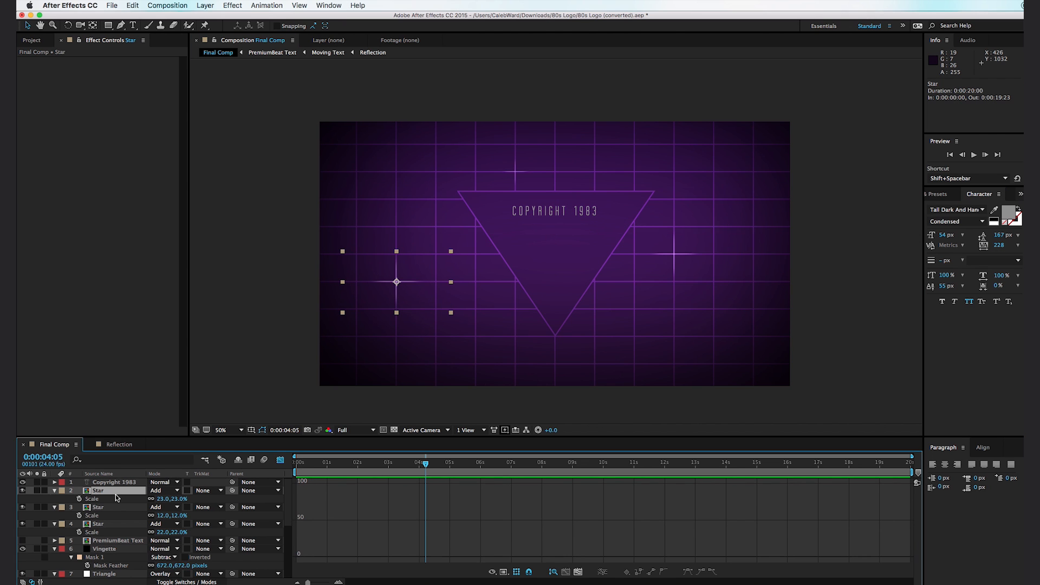
pyautogui.click(126, 540)
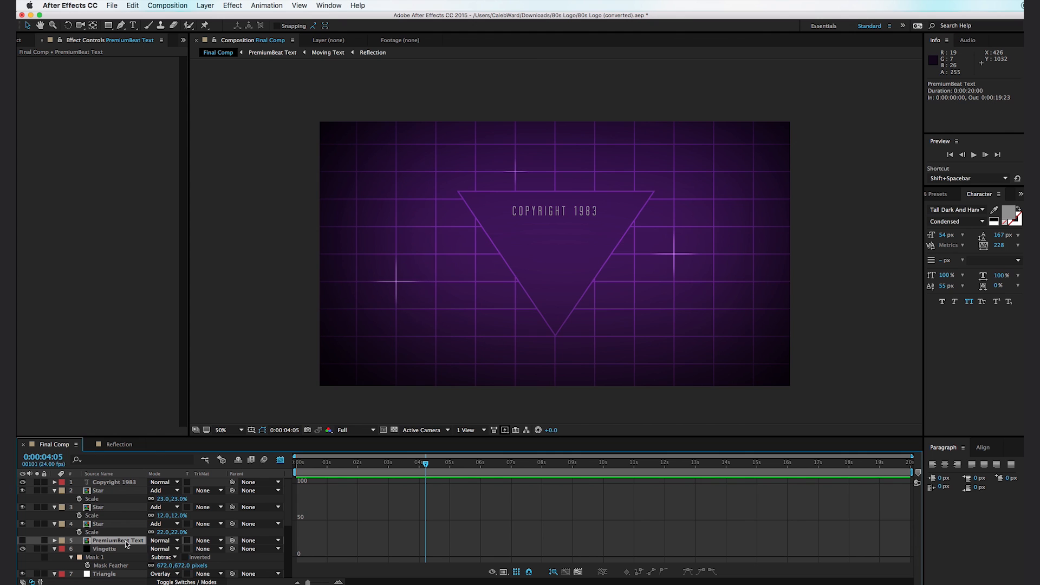
pyautogui.click(22, 536)
pyautogui.click(24, 543)
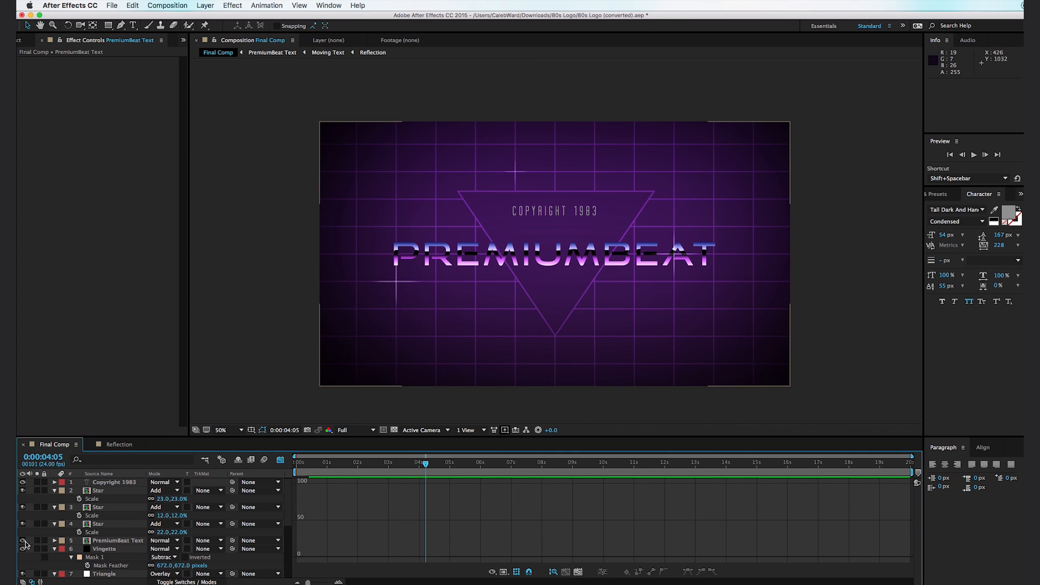
pyautogui.moveTo(151, 536); pyautogui.dragTo(123, 491)
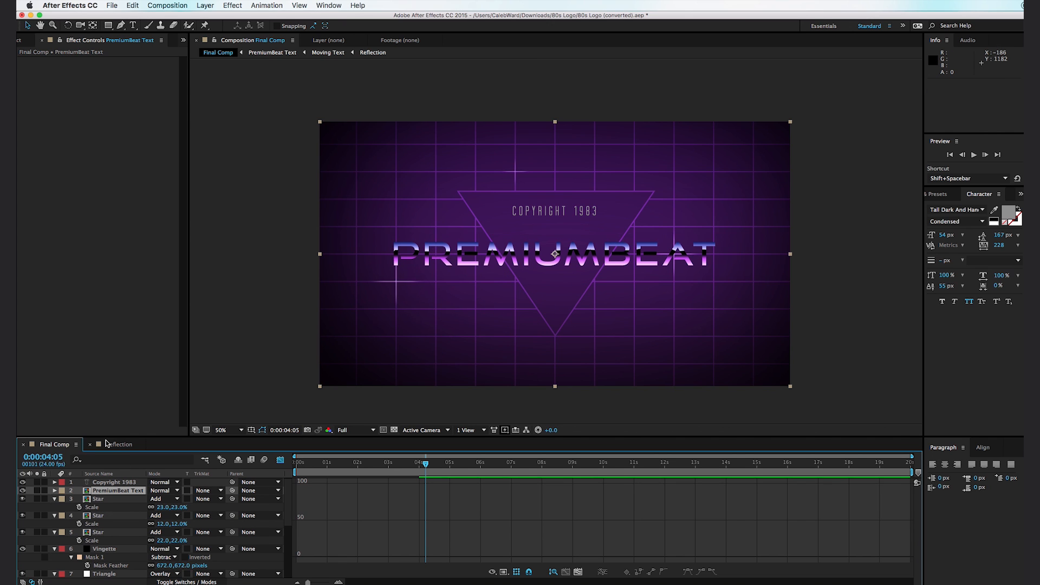
# - Open the Moving Text composition nested in PremiumBeat Text and scale its Premiumbeat text layer to 74%
pyautogui.doubleClick(88, 492)
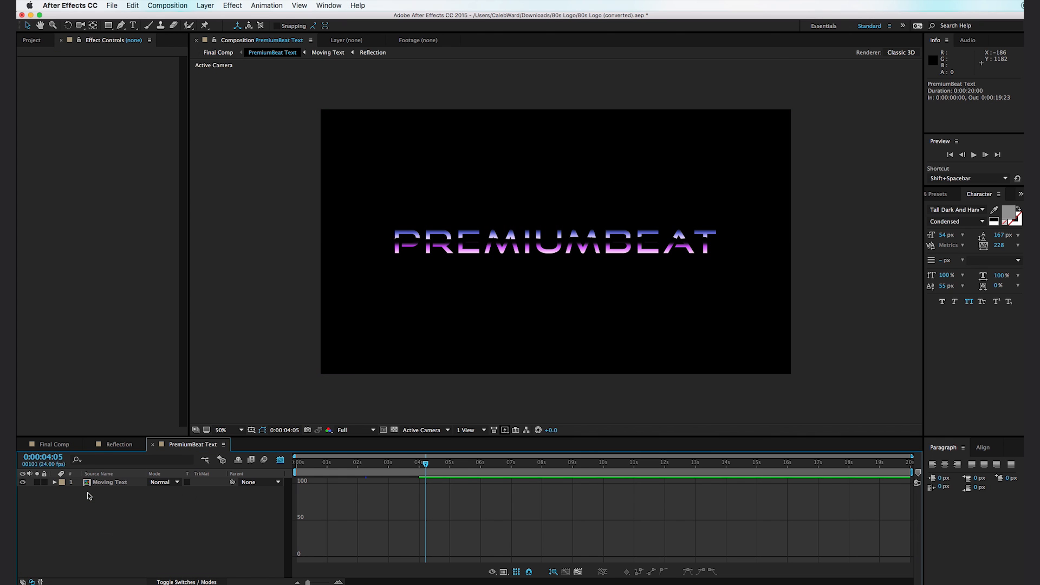
pyautogui.click(105, 484)
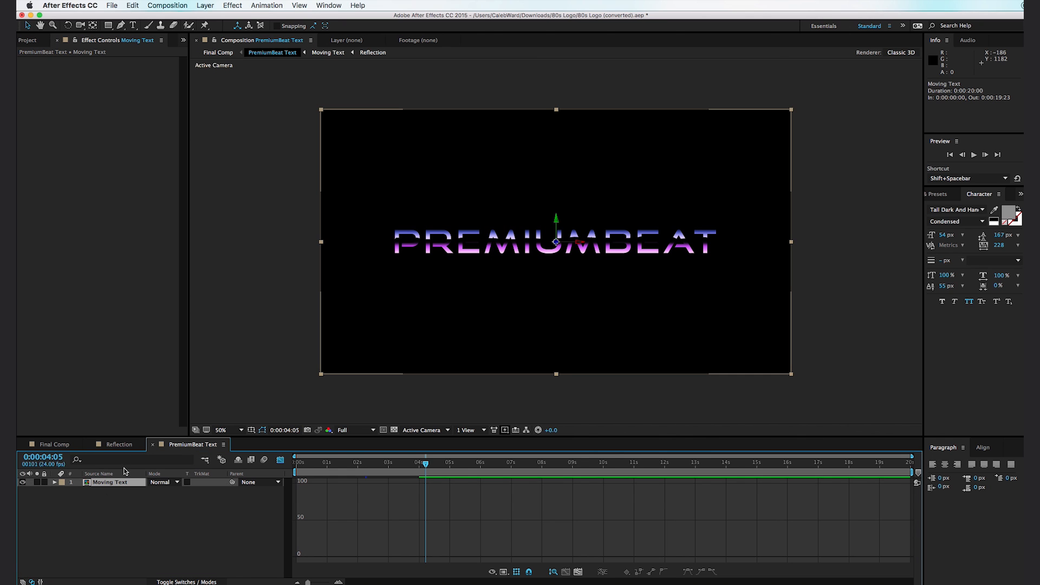
pyautogui.doubleClick(87, 484)
pyautogui.press('s')
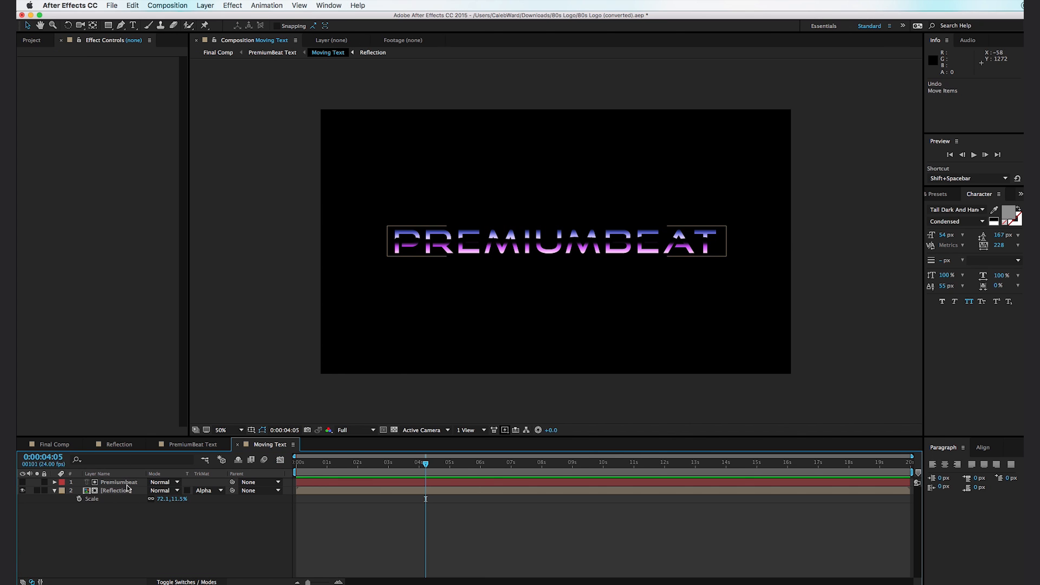
pyautogui.click(128, 483)
pyautogui.press('s')
pyautogui.moveTo(182, 493); pyautogui.dragTo(168, 492)
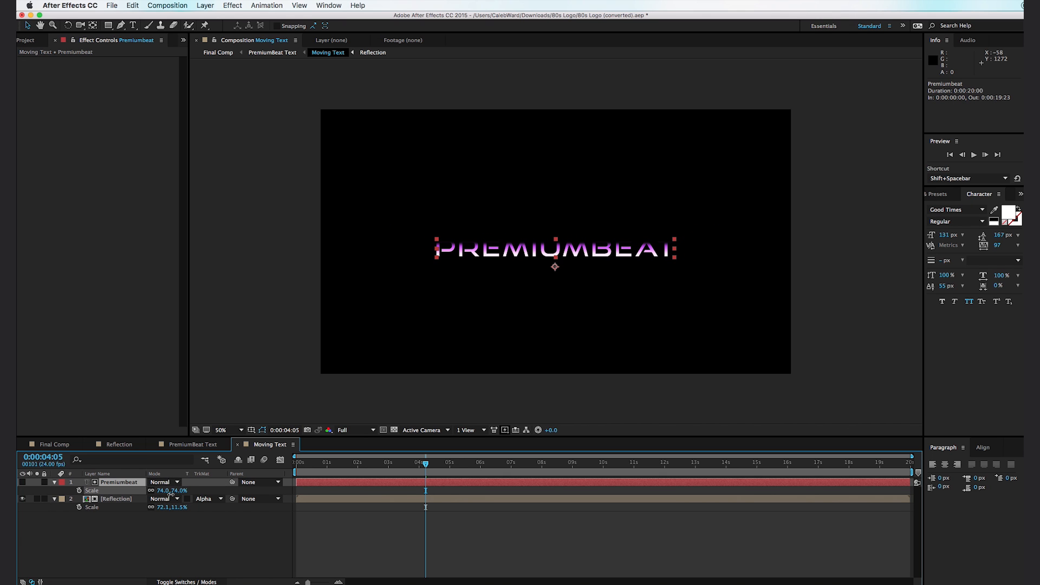
# - Show the proportional grid and move the Premiumbeat text up to about 956, 584, horizontally centered
pyautogui.moveTo(557, 246); pyautogui.dragTo(557, 231)
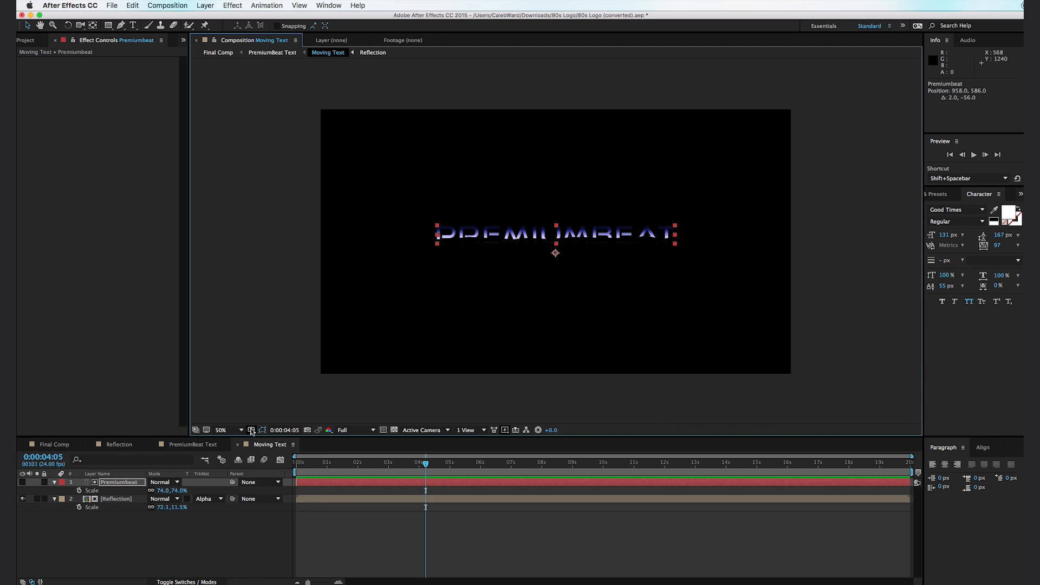
pyautogui.click(251, 431)
pyautogui.click(282, 448)
pyautogui.moveTo(593, 230); pyautogui.dragTo(594, 231)
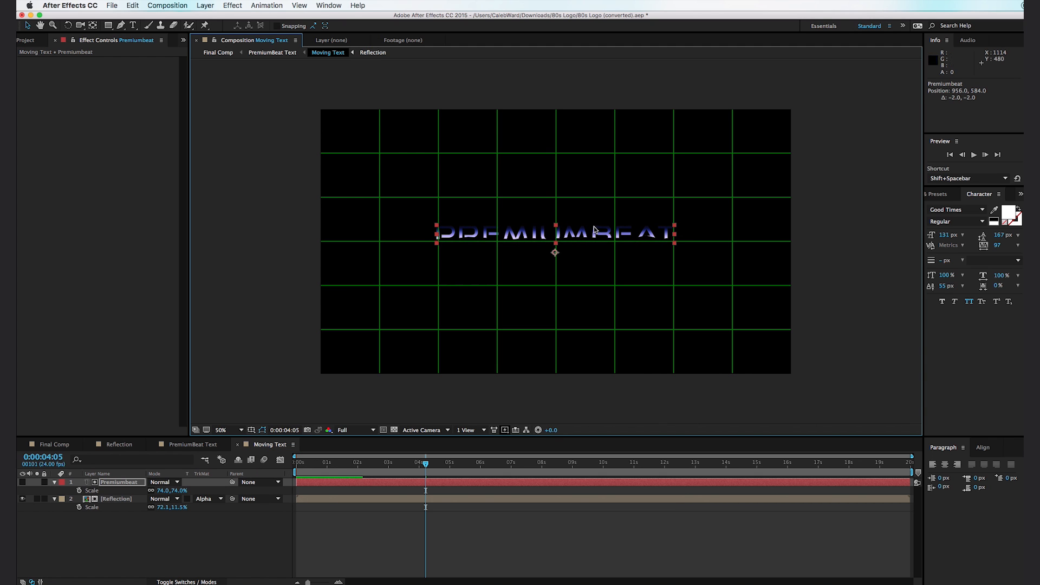
# - Reduce the Reflection layer's vertical scale to 7.4% and move it up over the text to about 962, 506
pyautogui.click(119, 499)
pyautogui.moveTo(558, 260); pyautogui.dragTo(557, 235)
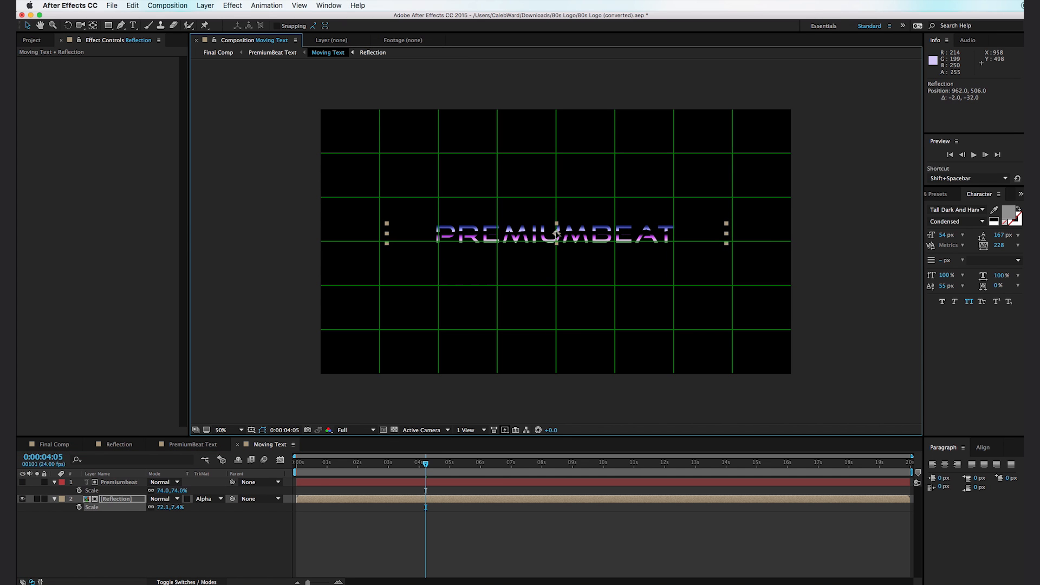
# - Return to the Final Comp composition and move the Copyright 1983 text slightly down, closer to the Premiumbeat text
pyautogui.click(54, 449)
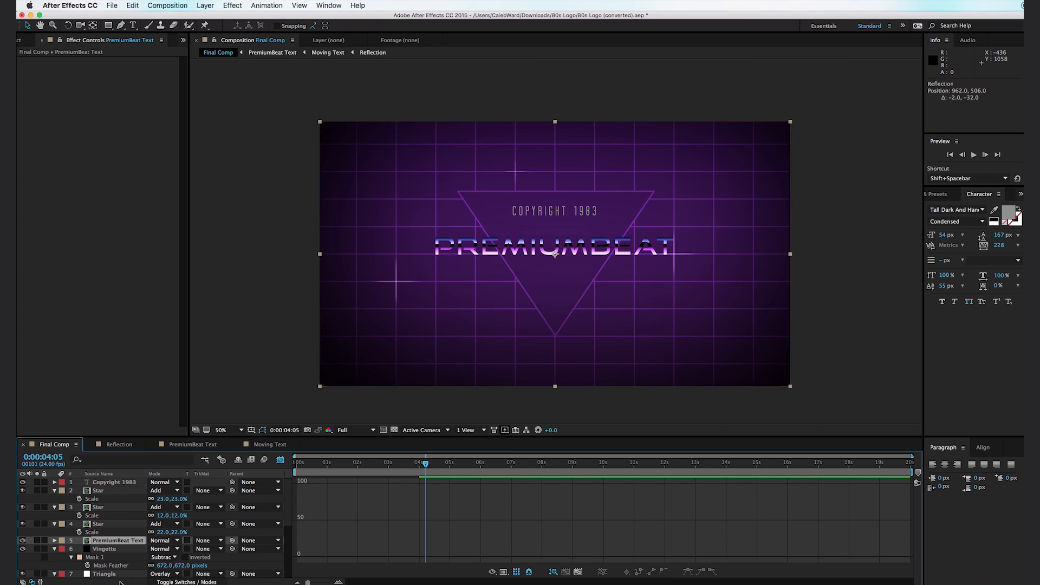
pyautogui.click(127, 483)
pyautogui.moveTo(591, 215); pyautogui.dragTo(588, 221)
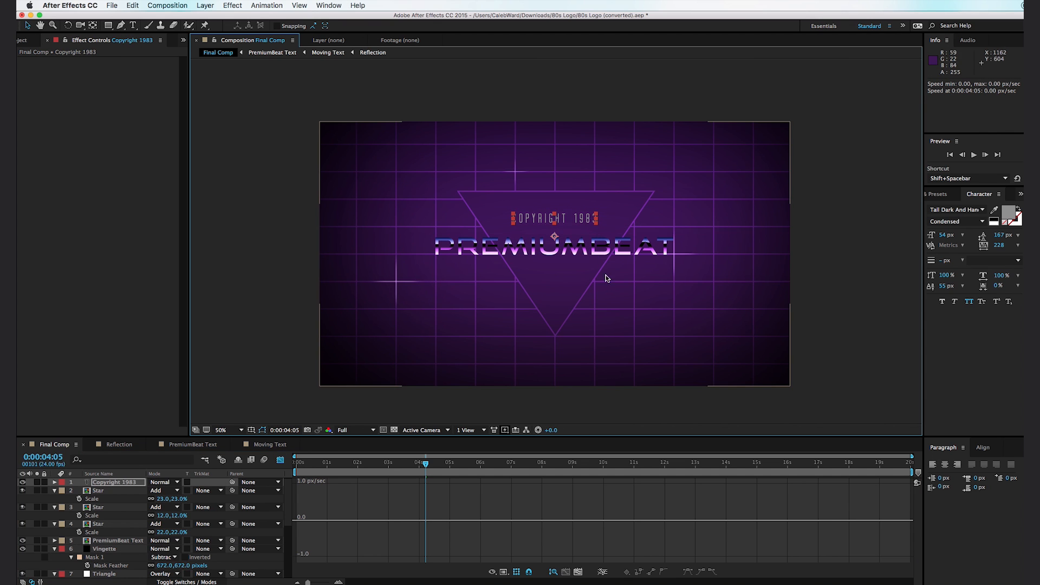
pyautogui.click(644, 416)
pyautogui.press('space')
pyautogui.moveTo(573, 326); pyautogui.dragTo(584, 313)
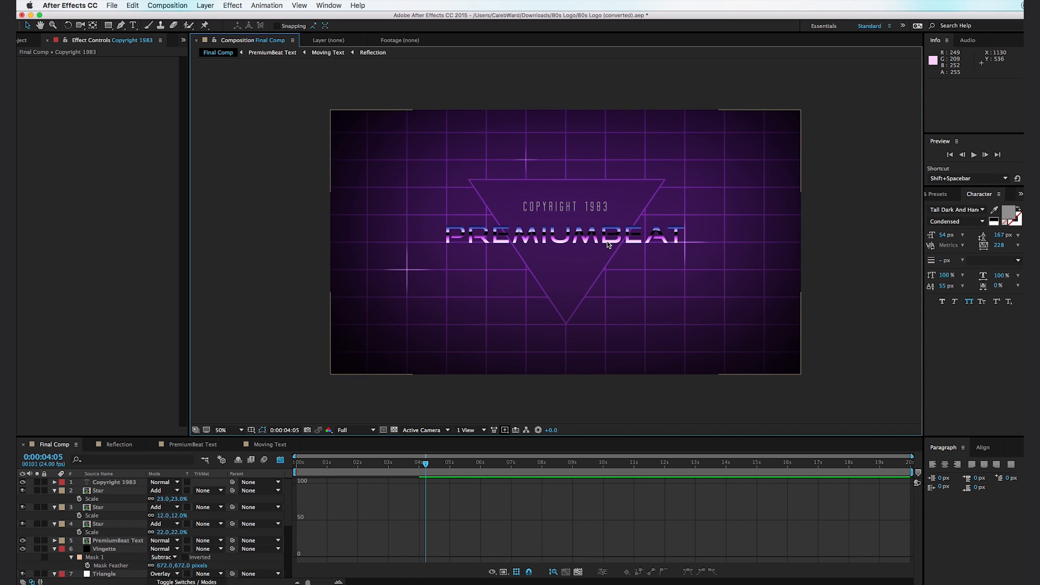
# - Add a new text layer reading "Rocks" below the Premiumbeat text, inside the triangle
pyautogui.click(133, 25)
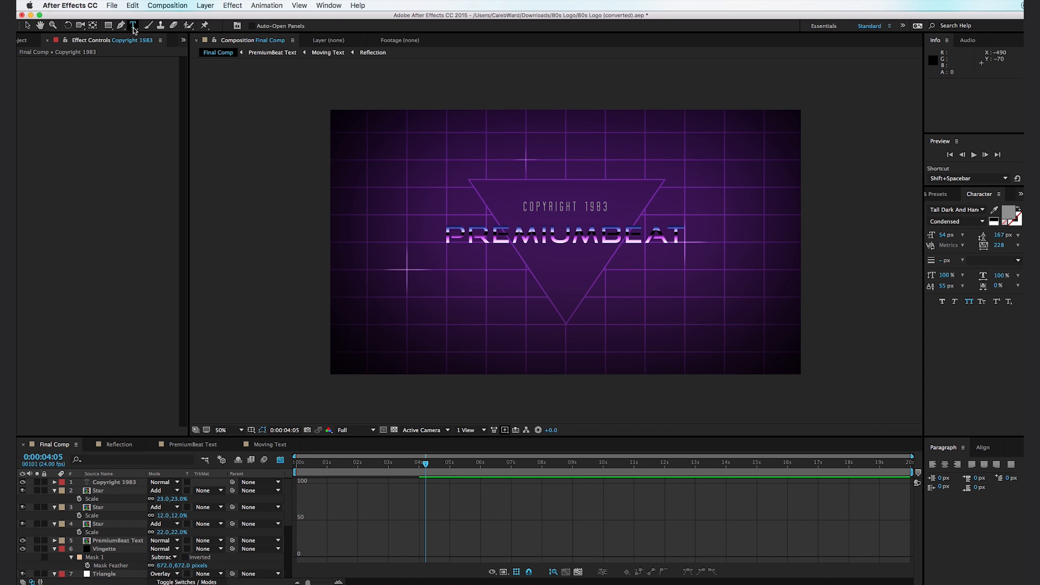
pyautogui.click(530, 262)
pyautogui.write('Rocks')
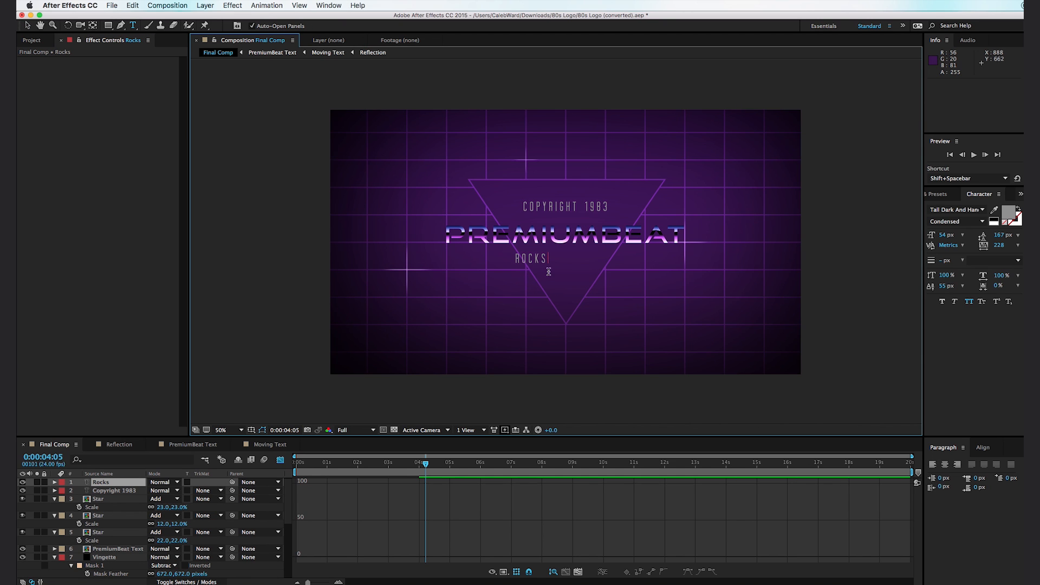
# - Change the fill color of the Rocks text to bright pink FF18D7
pyautogui.doubleClick(531, 260)
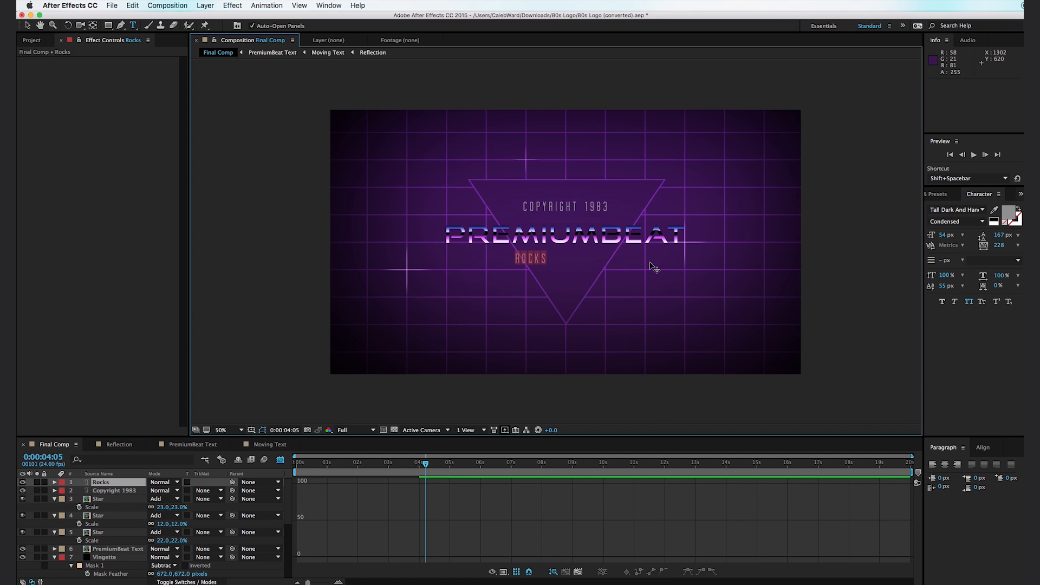
pyautogui.click(1010, 215)
pyautogui.click(755, 442)
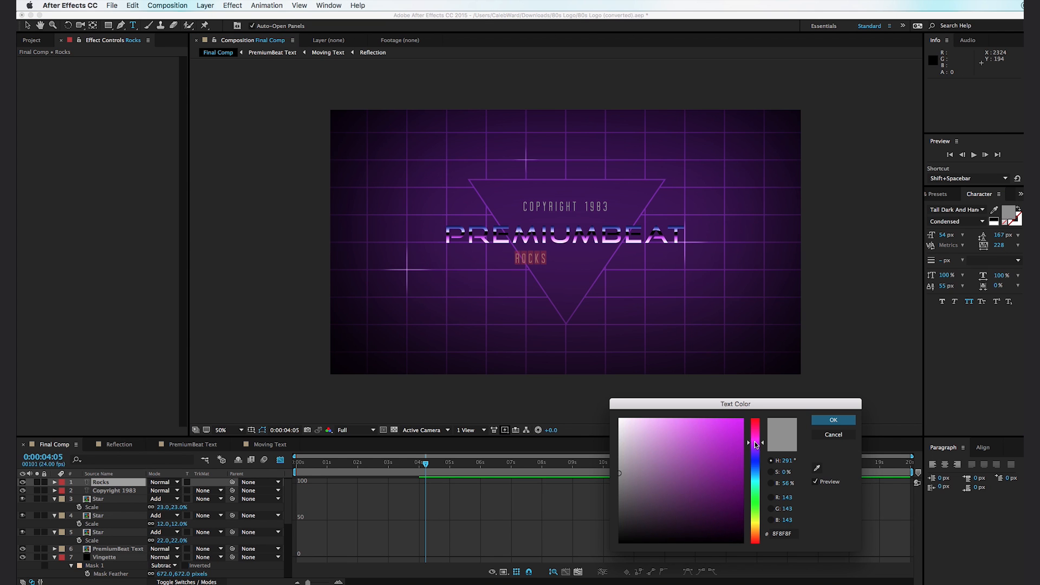
pyautogui.click(725, 418)
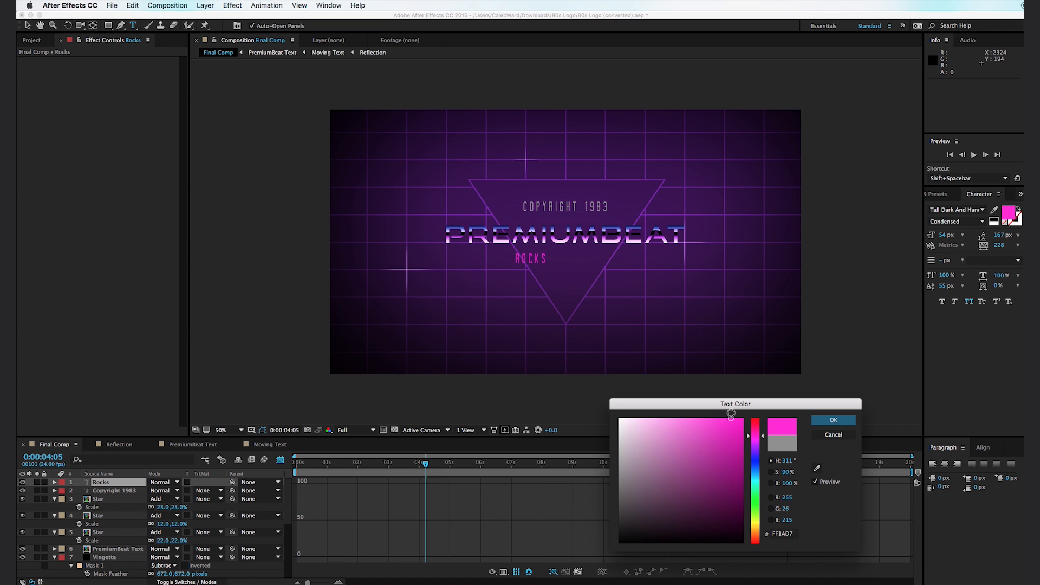
pyautogui.click(832, 421)
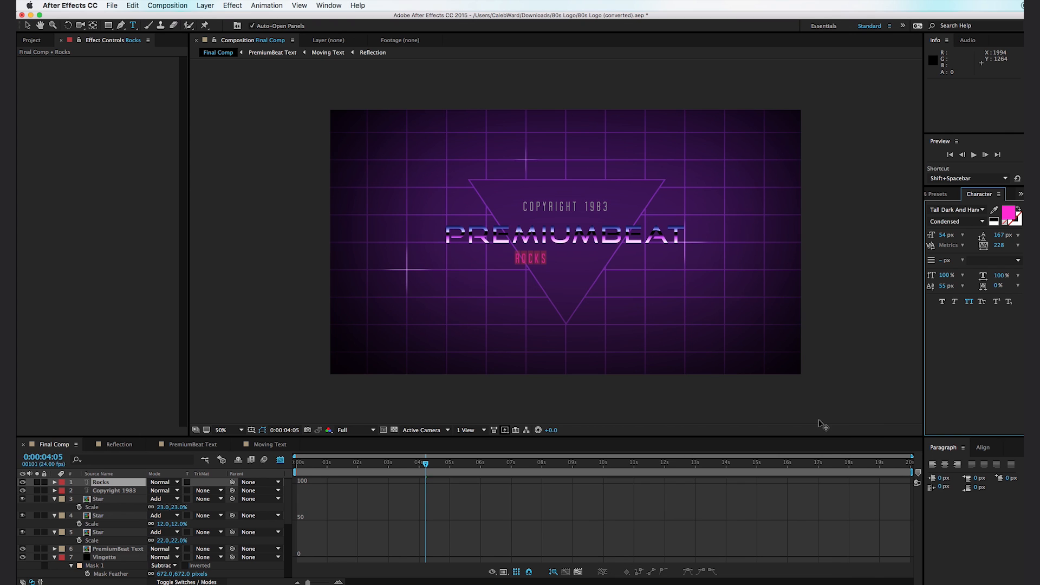
# - Set the Rocks text's font to ENDLESS BUMMER, enlarge it to 113 px and reduce its tracking to 133
pyautogui.click(953, 209)
pyautogui.write('end')
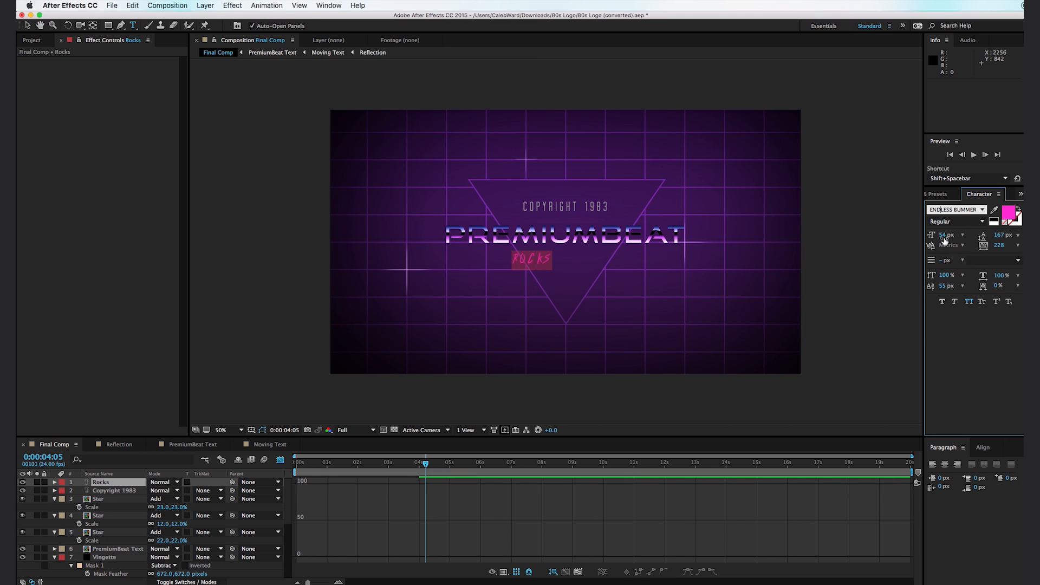
pyautogui.moveTo(945, 237)
pyautogui.mouseDown()
pyautogui.moveTo(964, 231)
pyautogui.moveTo(1012, 245)
pyautogui.moveTo(959, 250)
pyautogui.mouseUp()
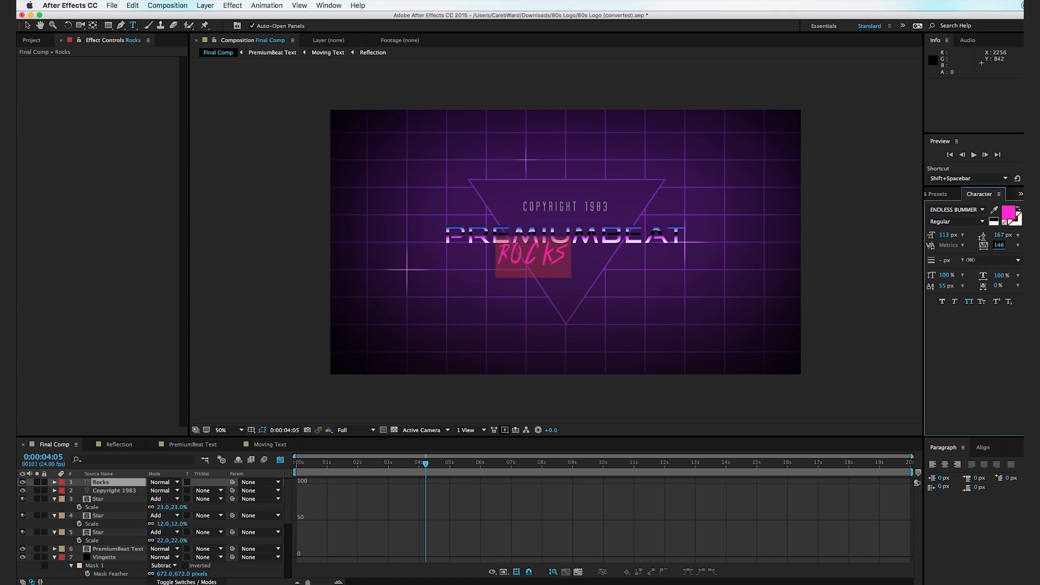
# - Tighten the tracking of the letters O and C in Rocks individually, setting the C to -44
pyautogui.moveTo(525, 262); pyautogui.dragTo(514, 262)
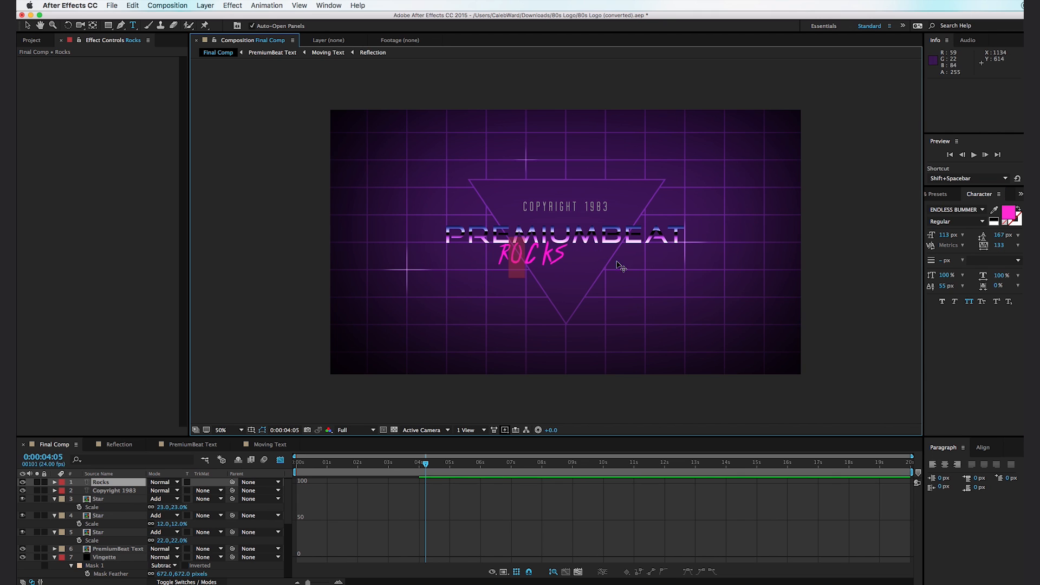
pyautogui.moveTo(1000, 251); pyautogui.dragTo(963, 251)
pyautogui.click(523, 263)
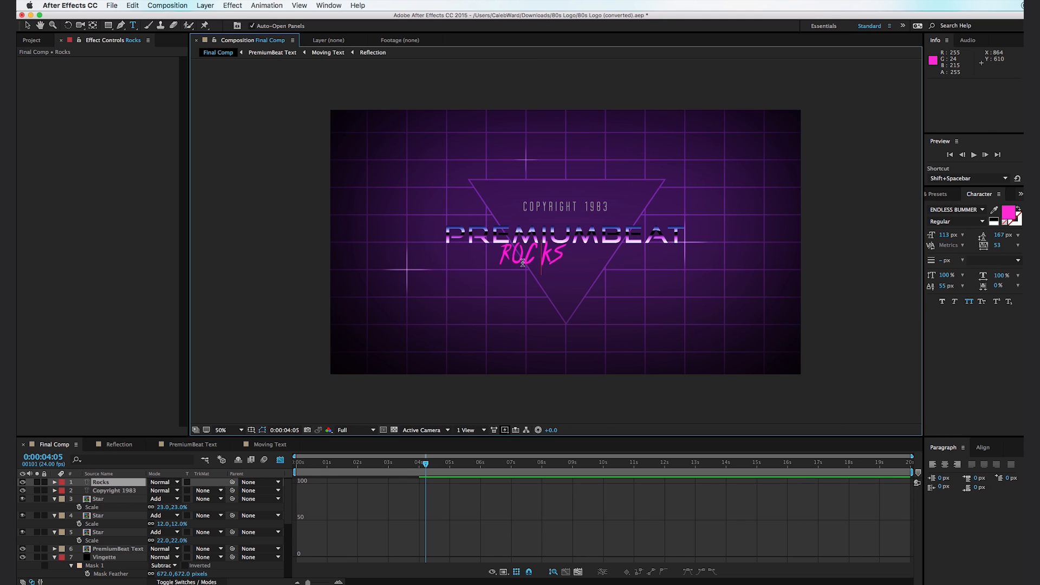
pyautogui.moveTo(523, 257); pyautogui.dragTo(523, 255)
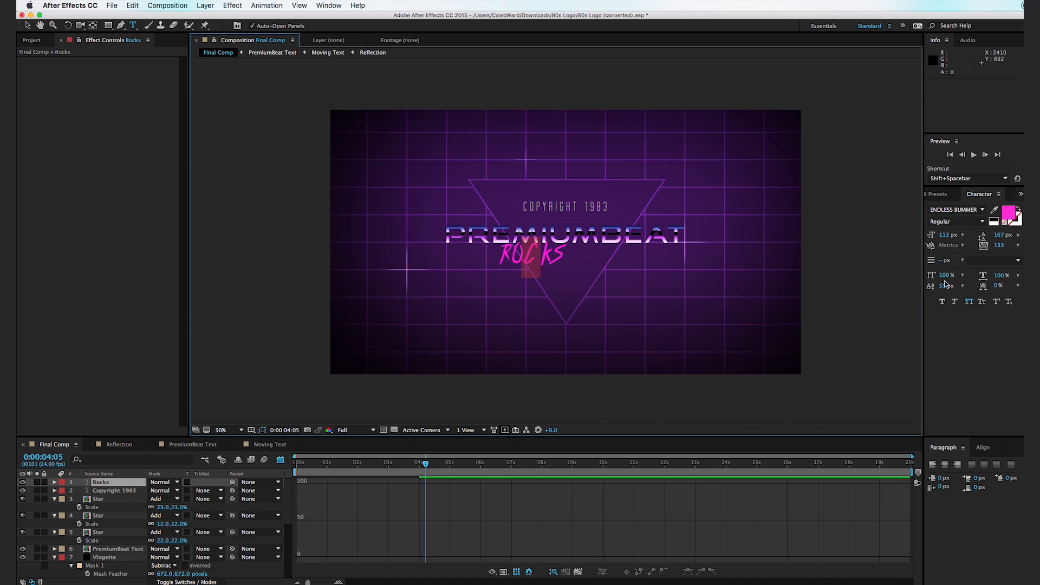
pyautogui.moveTo(1001, 248); pyautogui.dragTo(929, 260)
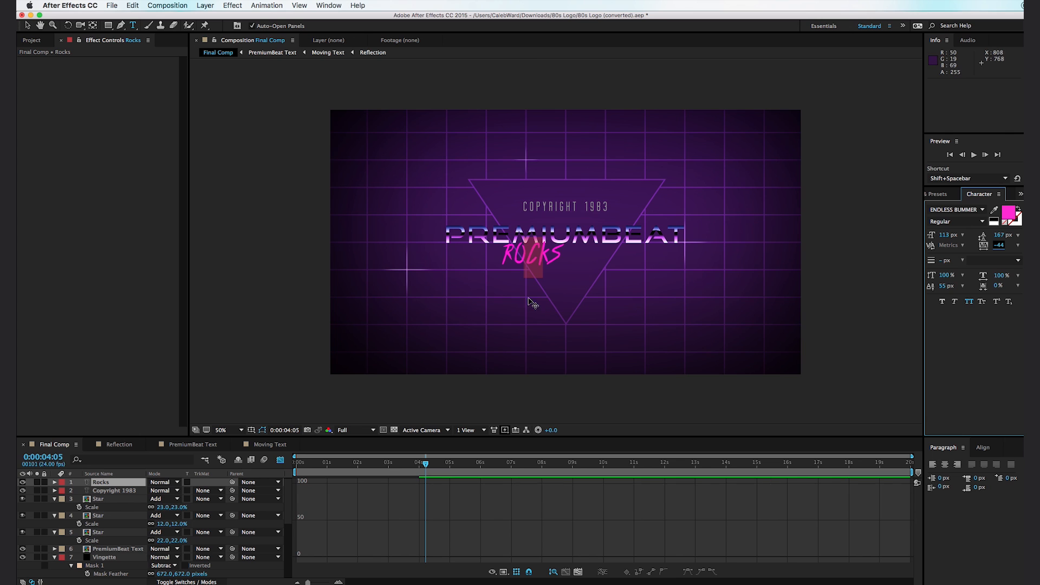
# - Enlarge the Rocks text to 145 px and center it inside the triangle below Premiumbeat
pyautogui.click(27, 25)
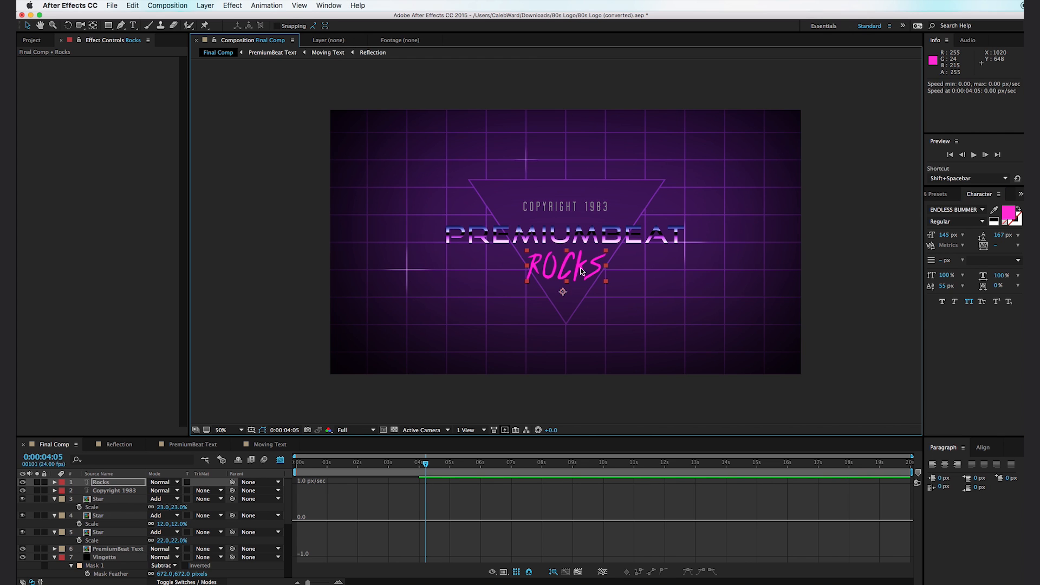
pyautogui.moveTo(581, 271); pyautogui.dragTo(586, 271)
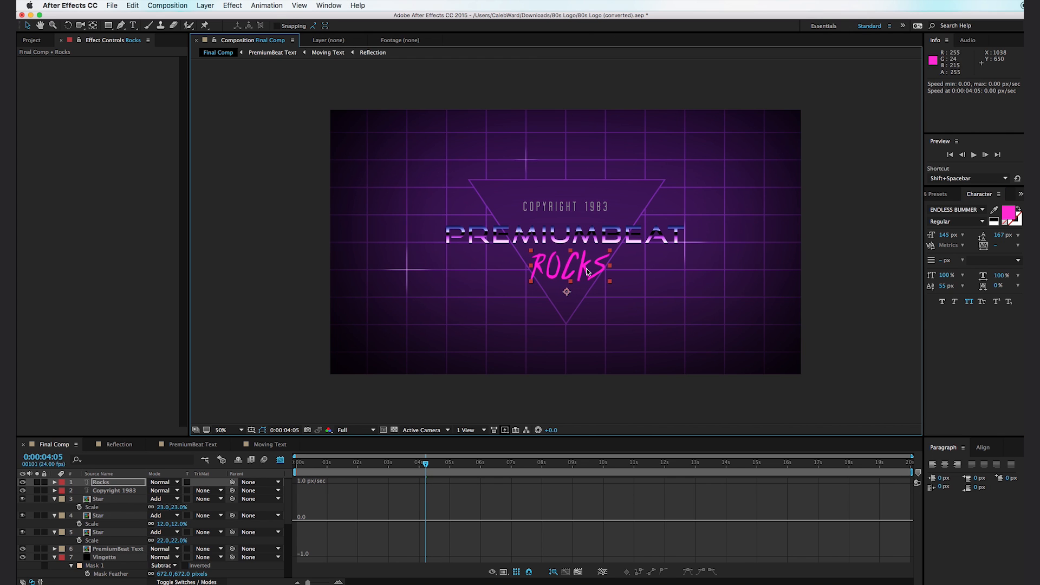
# - Find the Corner Pin effect and apply it to the Rocks text layer
pyautogui.click(948, 196)
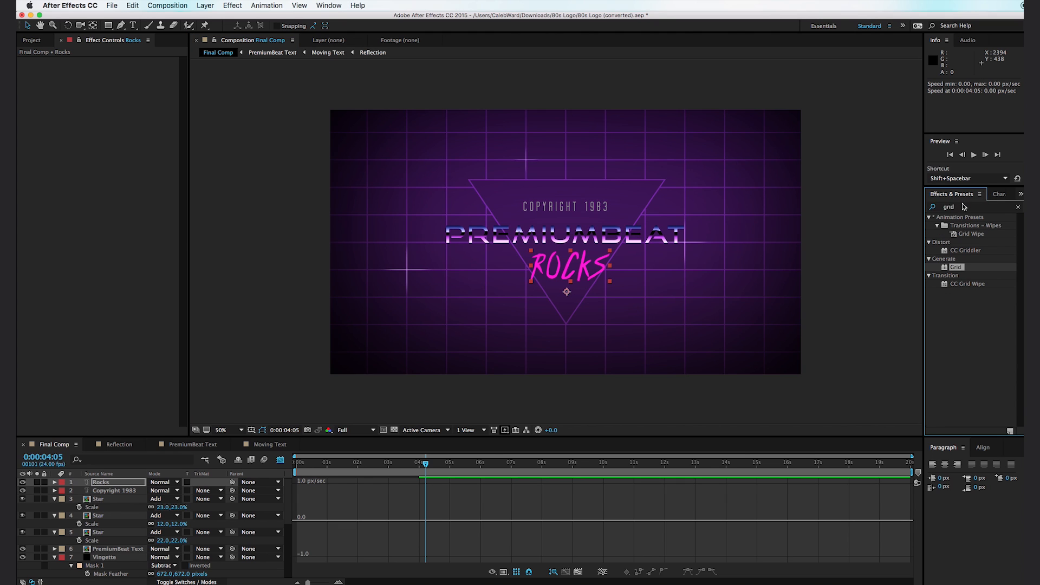
pyautogui.click(964, 206)
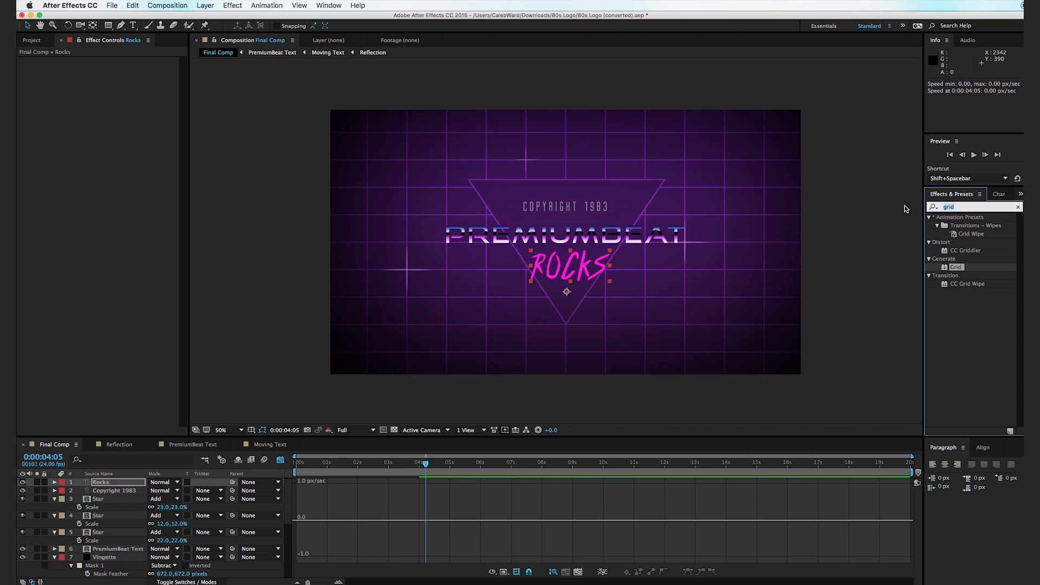
pyautogui.write('corner')
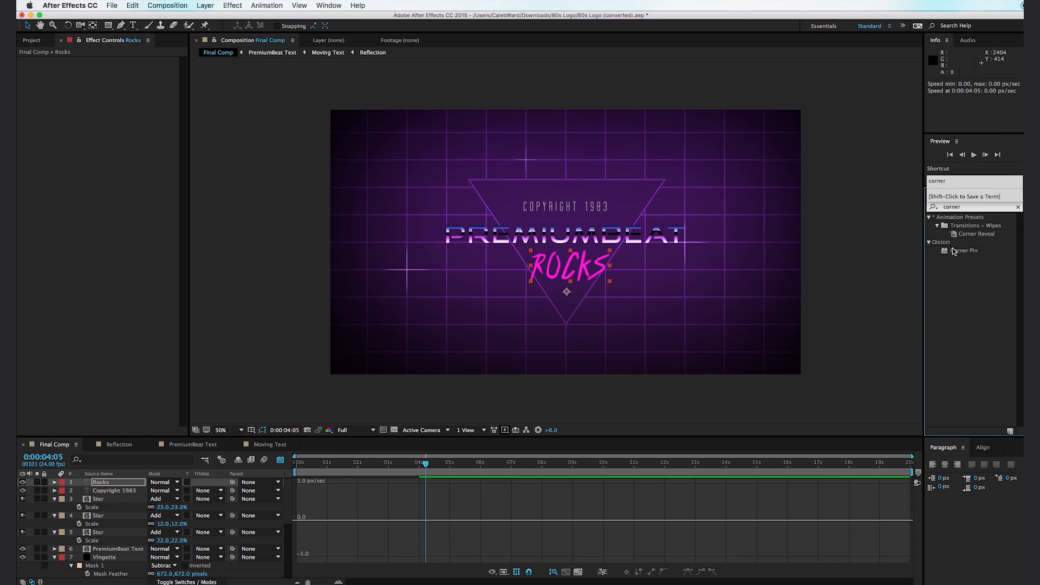
pyautogui.moveTo(968, 251); pyautogui.dragTo(551, 260)
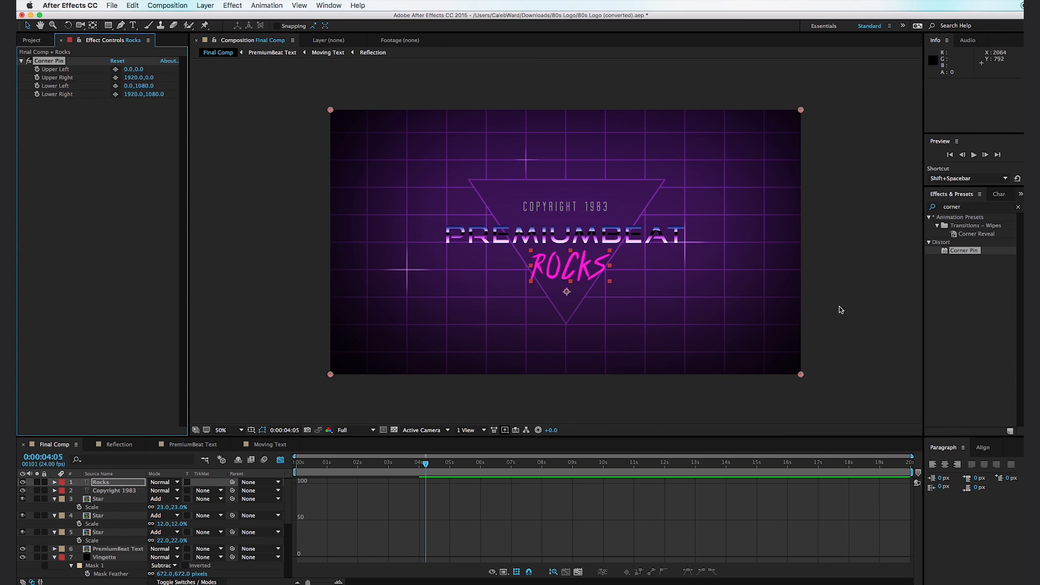
# - Slant the Rocks text by moving Corner Pin's lower right point to 1912, 570 and its lower left point to -278, 1308
pyautogui.moveTo(801, 375); pyautogui.dragTo(798, 250)
pyautogui.moveTo(331, 375); pyautogui.dragTo(263, 431)
pyautogui.click(349, 382)
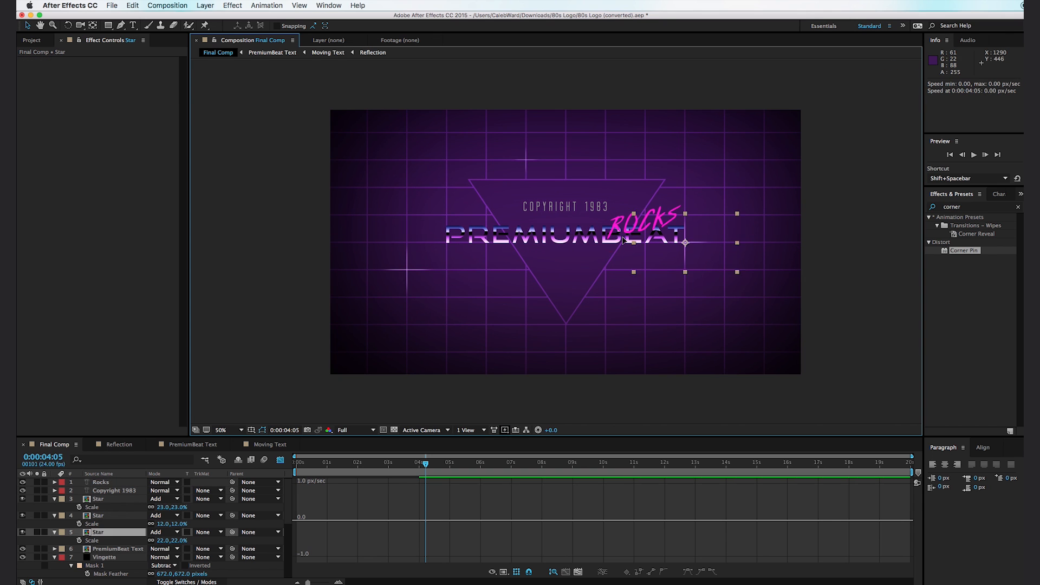
# - Select the Rocks layer and move the slanted text back down beneath Premiumbeat, within the triangle
pyautogui.click(107, 483)
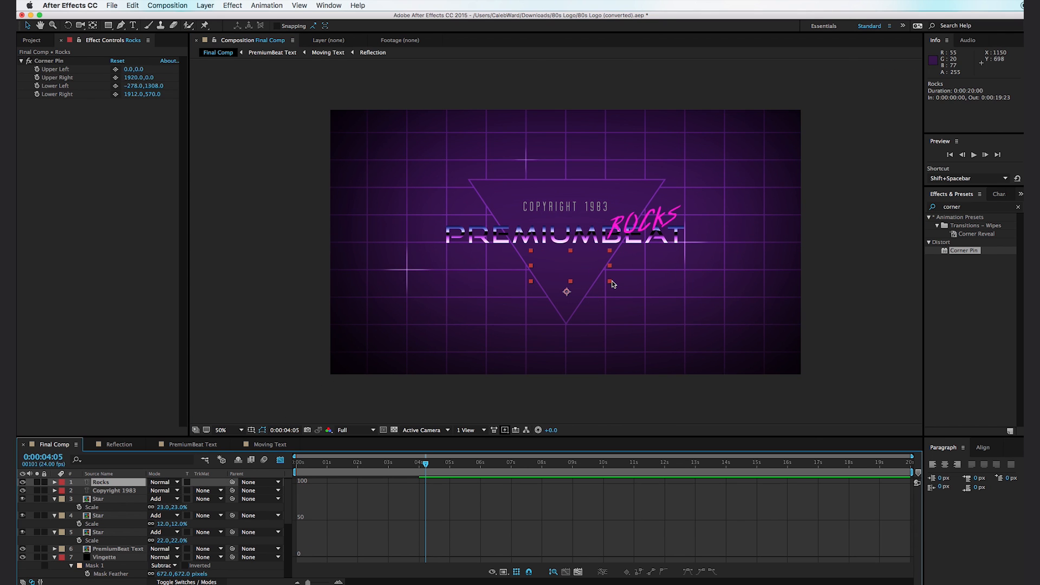
pyautogui.moveTo(591, 272); pyautogui.dragTo(529, 313)
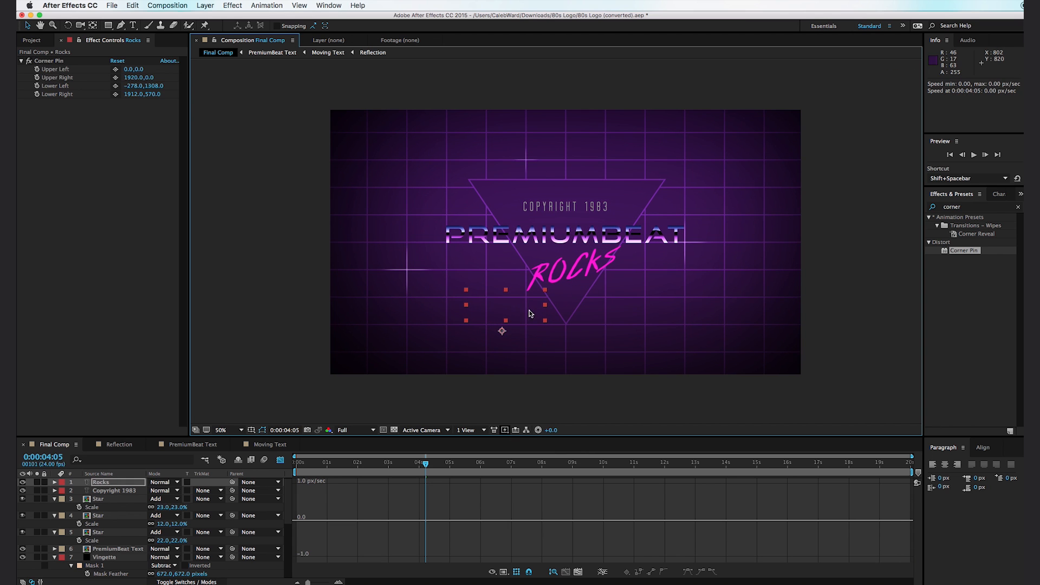
pyautogui.click(607, 389)
pyautogui.press('.')
pyautogui.press(',')
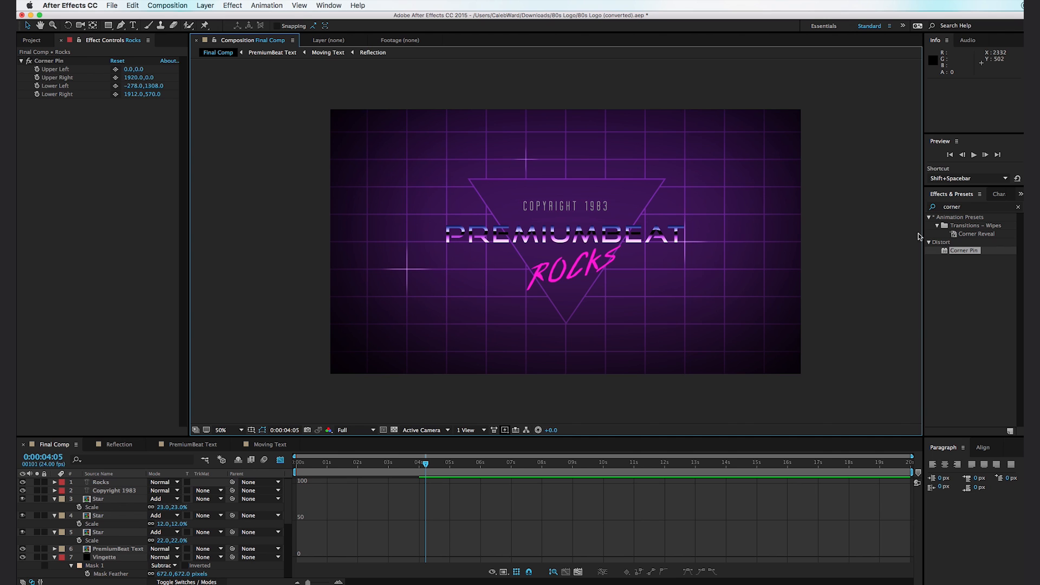
# - Apply Bevel Alpha to the Rocks layer with an edge thickness of 4.40 and a light angle of -27°
pyautogui.click(973, 206)
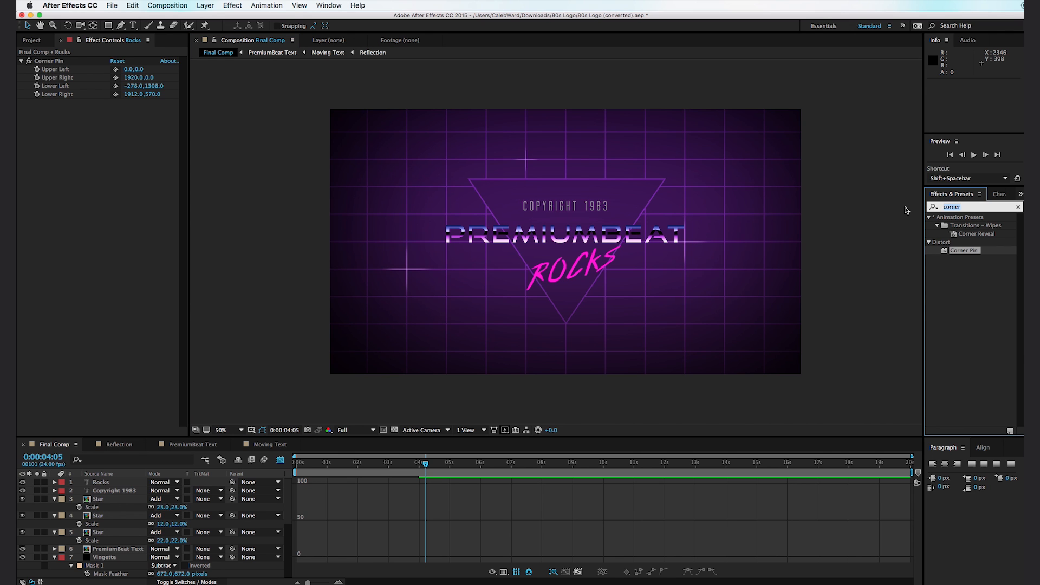
pyautogui.write('beve')
pyautogui.moveTo(968, 280); pyautogui.dragTo(100, 482)
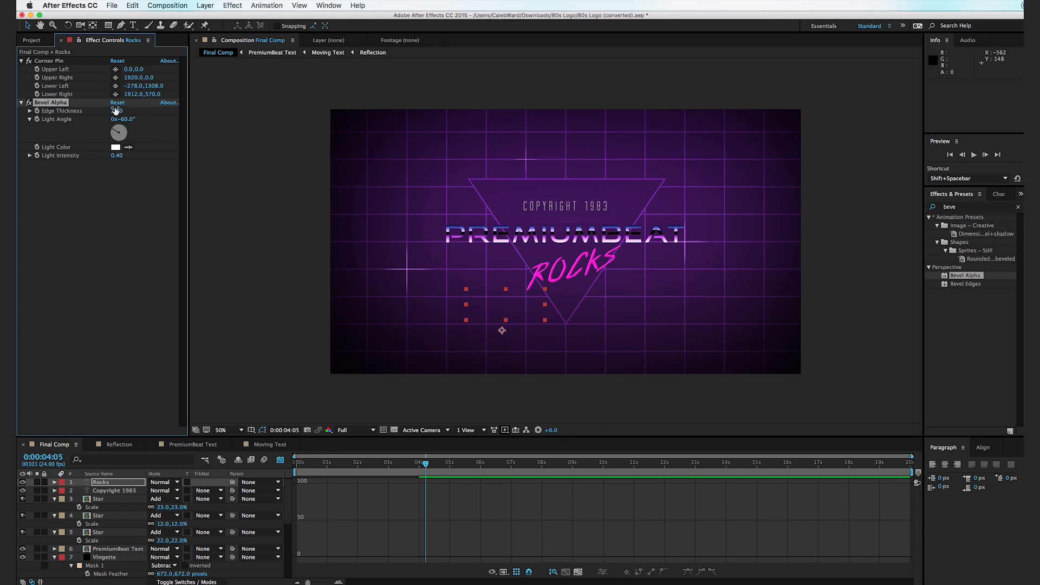
pyautogui.moveTo(119, 113)
pyautogui.mouseDown()
pyautogui.moveTo(131, 113)
pyautogui.moveTo(115, 122)
pyautogui.mouseUp()
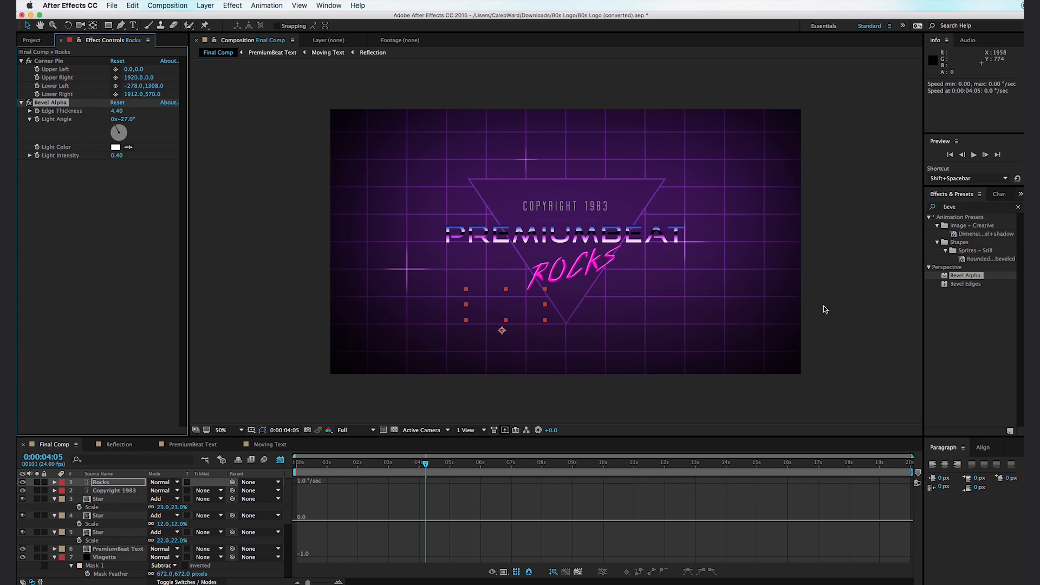
# - Refine the Rocks text's Bevel Alpha by setting light intensity to 0.67 and edge thickness to 2.20
pyautogui.scroll(2, 580, 271)
pyautogui.moveTo(616, 281); pyautogui.dragTo(585, 237)
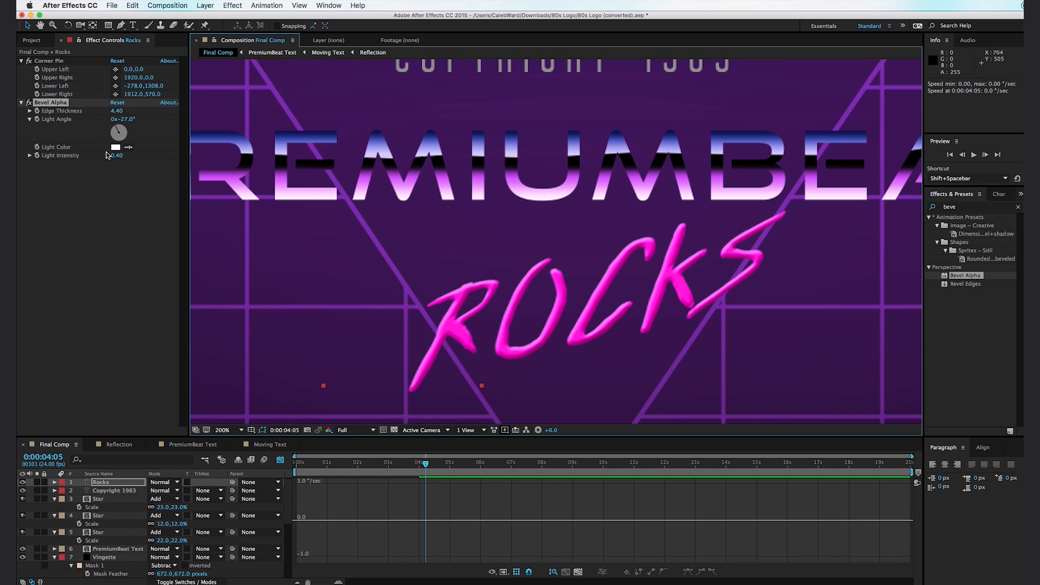
pyautogui.moveTo(113, 158); pyautogui.dragTo(147, 155)
pyautogui.moveTo(106, 113); pyautogui.dragTo(19, 178)
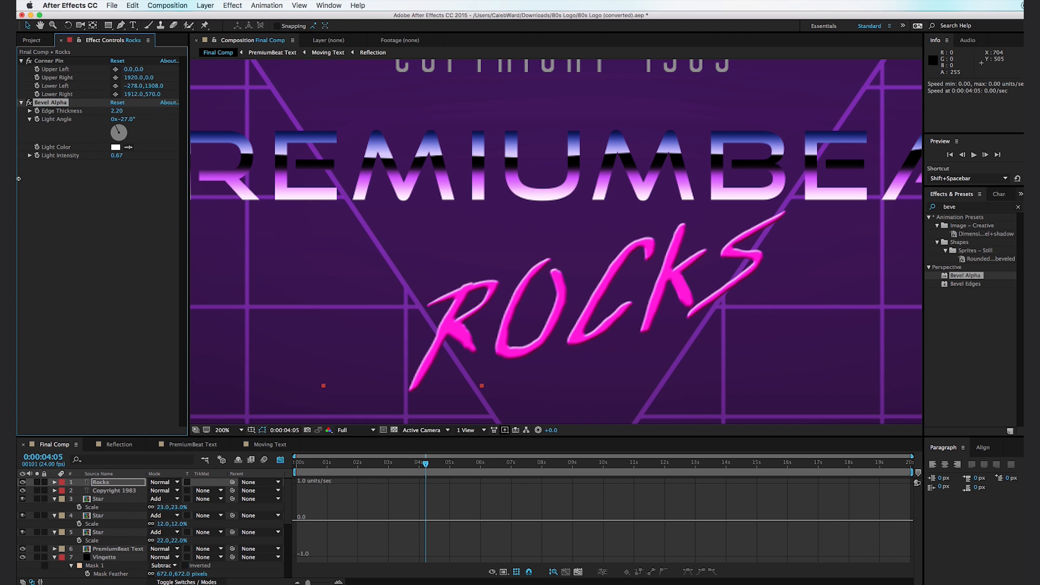
pyautogui.scroll(-1, 347, 325)
pyautogui.scroll(-3, 317, 288)
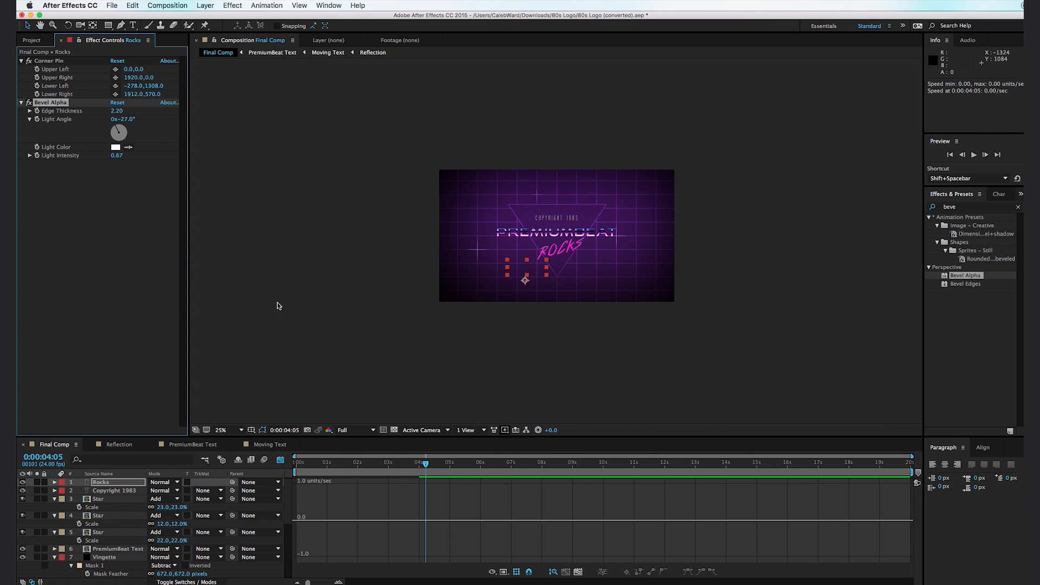
pyautogui.click(279, 305)
pyautogui.scroll(1, 295, 298)
pyautogui.moveTo(357, 261); pyautogui.dragTo(354, 271)
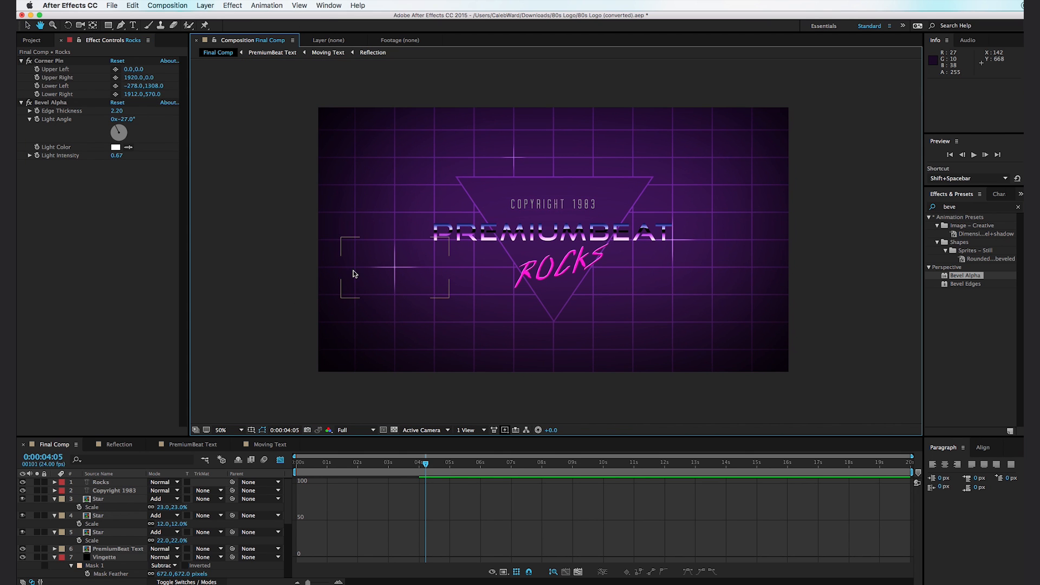
# - Apply the Glow effect to the PremiumBeat Text layer with a 41.2% threshold and a radius of 17
pyautogui.doubleClick(977, 207)
pyautogui.write('glow')
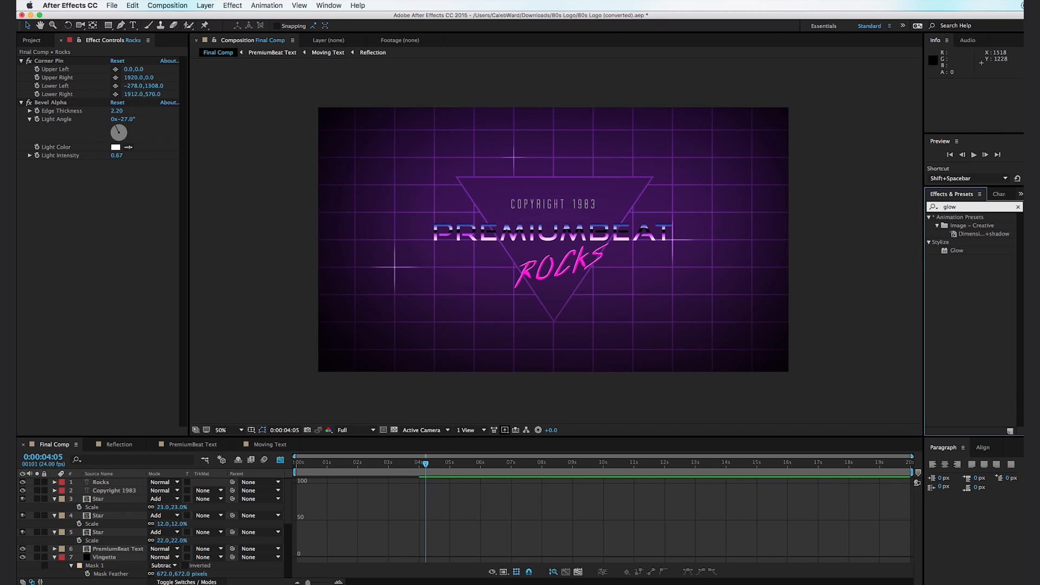
pyautogui.click(963, 251)
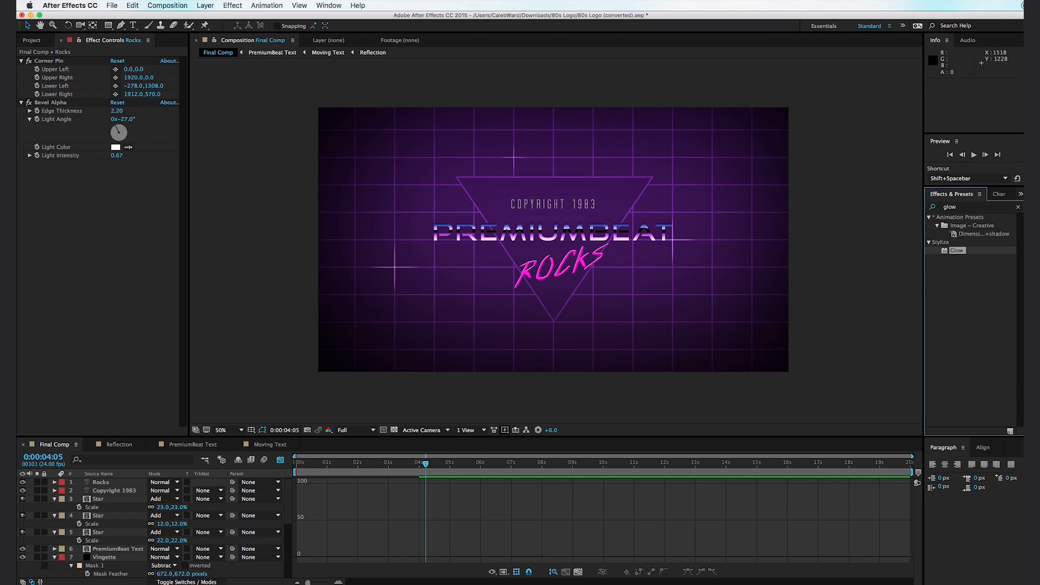
pyautogui.moveTo(957, 250); pyautogui.dragTo(116, 549)
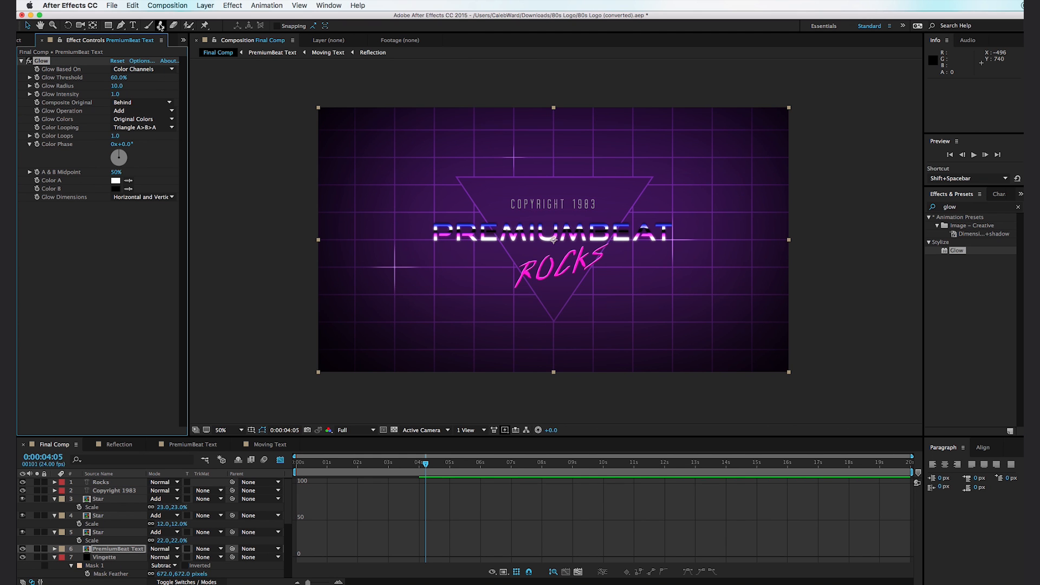
pyautogui.moveTo(119, 77)
pyautogui.mouseDown()
pyautogui.moveTo(169, 82)
pyautogui.moveTo(120, 90)
pyautogui.mouseUp()
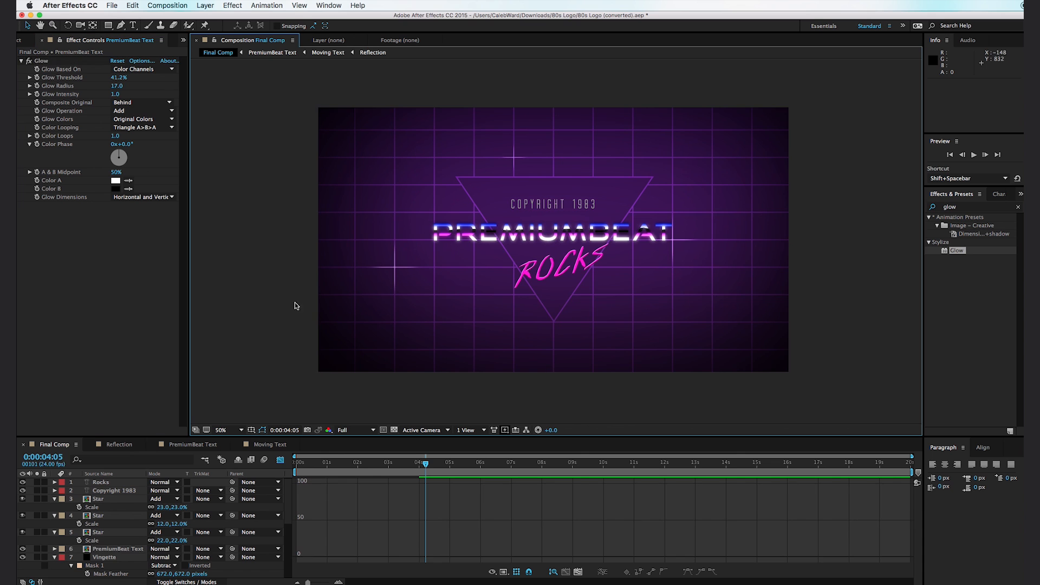
# - Apply the Echo effect to the PremiumBeat Text layer, with the current time at 0:00:02:05 in the text's movement
pyautogui.press('.')
pyautogui.press(',')
pyautogui.press('.')
pyautogui.moveTo(410, 242); pyautogui.dragTo(410, 250)
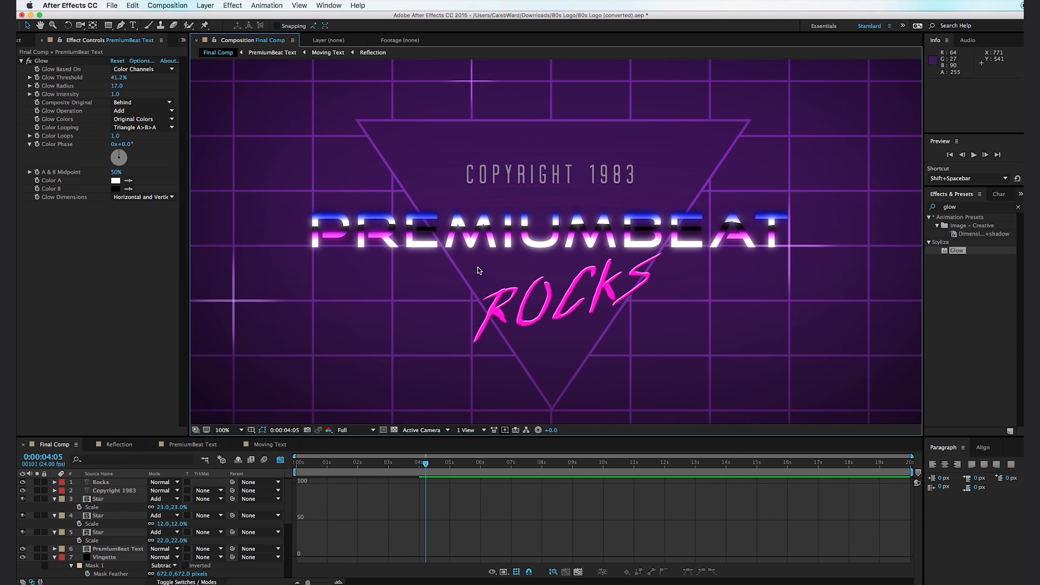
pyautogui.press(',')
pyautogui.moveTo(419, 465); pyautogui.dragTo(364, 469)
pyautogui.moveTo(964, 207); pyautogui.dragTo(902, 204)
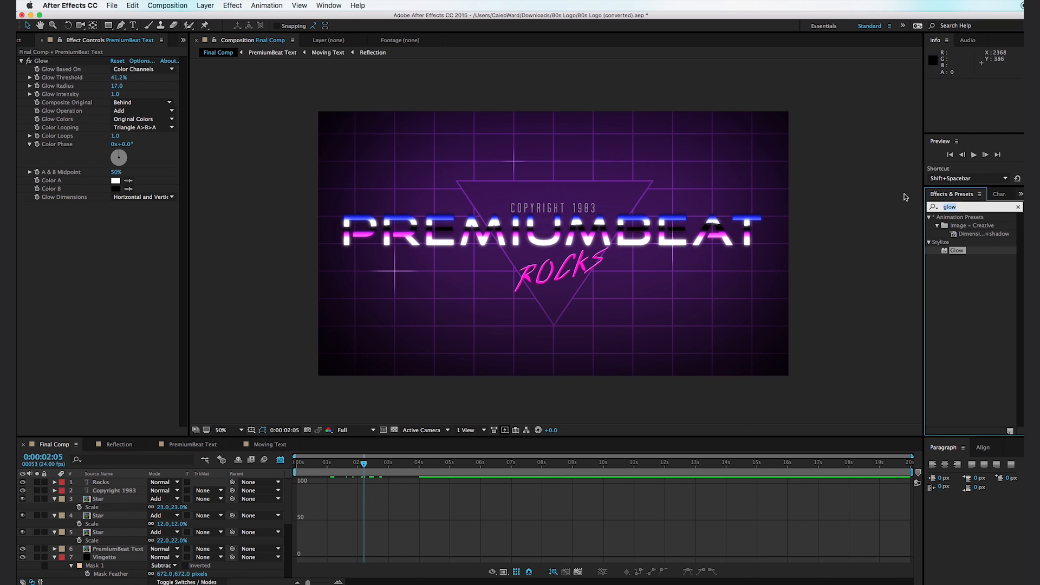
pyautogui.write('echo')
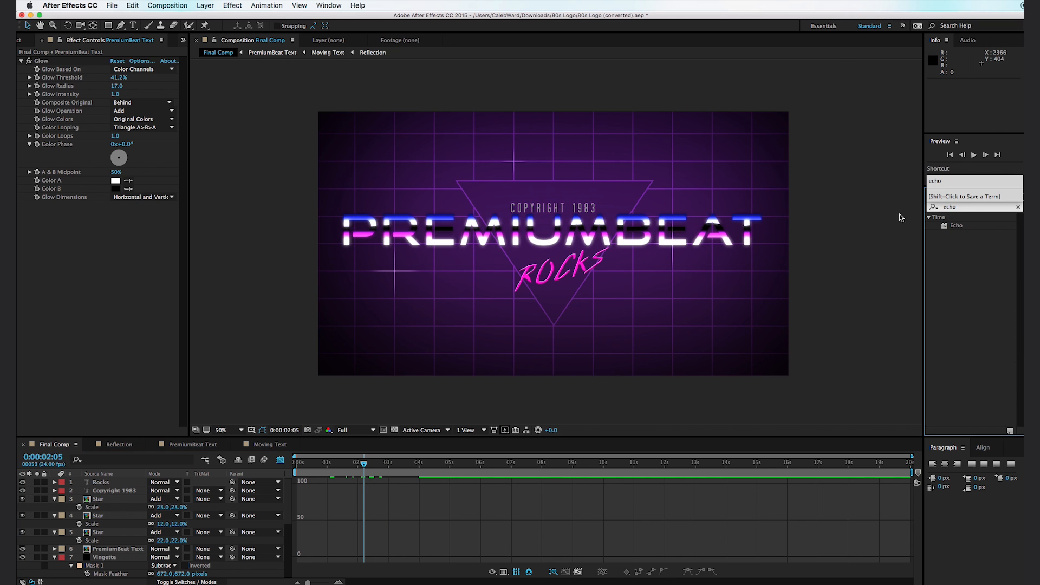
pyautogui.moveTo(956, 227); pyautogui.dragTo(184, 549)
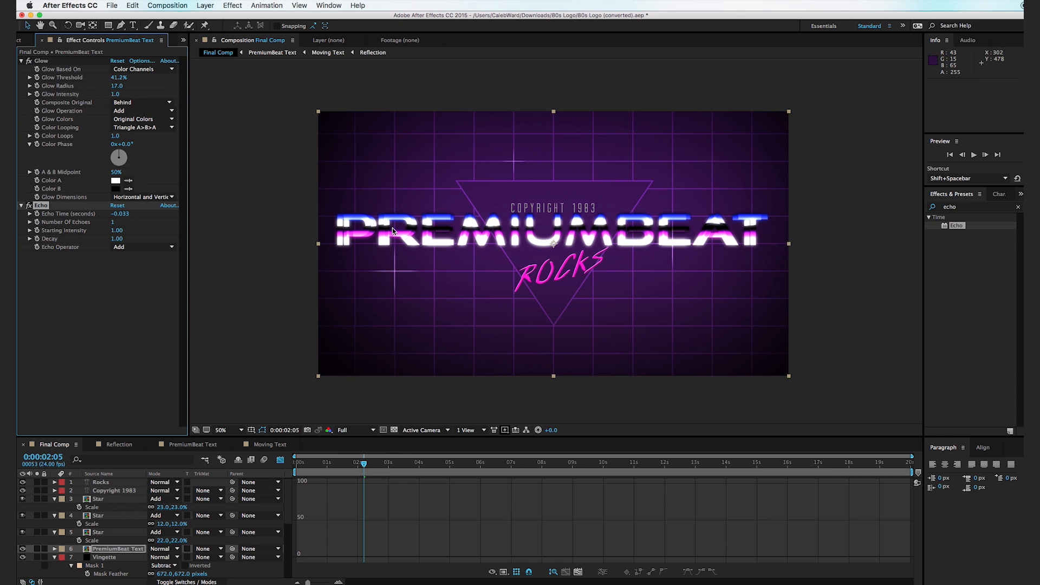
# - Set the PremiumBeat Text layer's Echo to 12 echoes and its echo operator to Maximum
pyautogui.press('.')
pyautogui.press('.')
pyautogui.scroll(2, 339, 227)
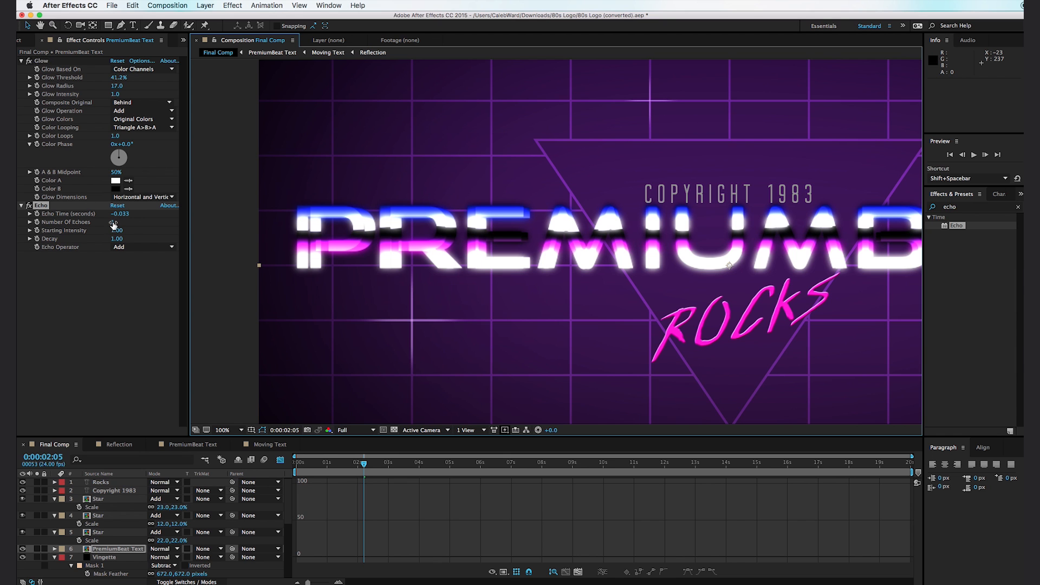
pyautogui.moveTo(114, 223); pyautogui.dragTo(289, 226)
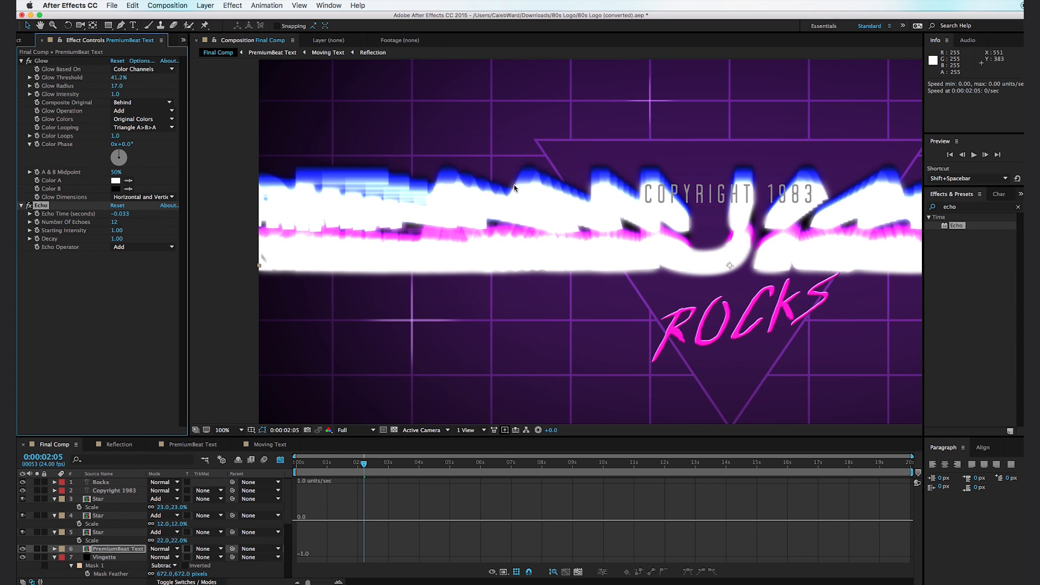
pyautogui.press('space')
pyautogui.moveTo(539, 288); pyautogui.dragTo(456, 317)
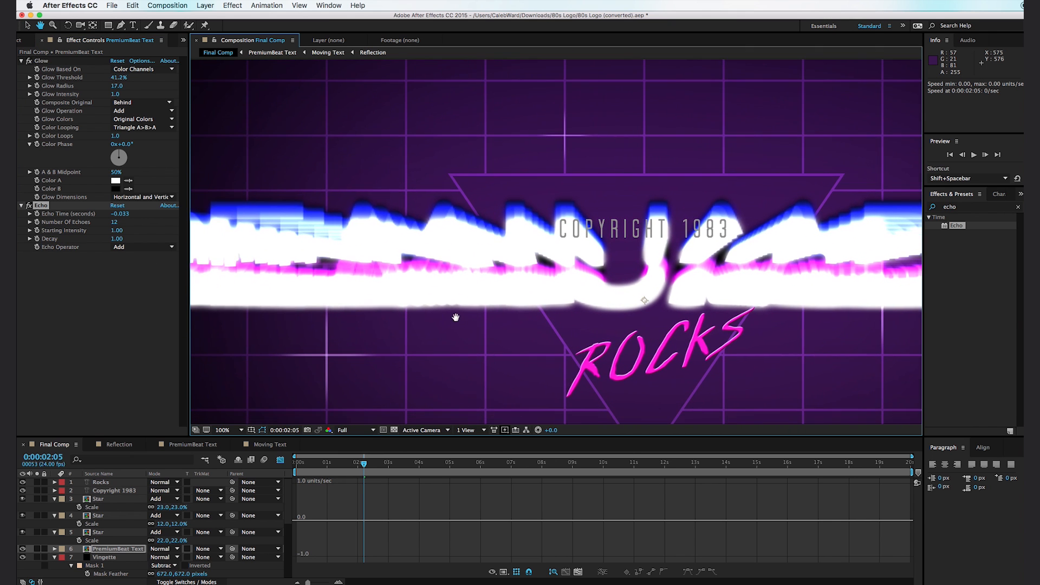
pyautogui.click(146, 247)
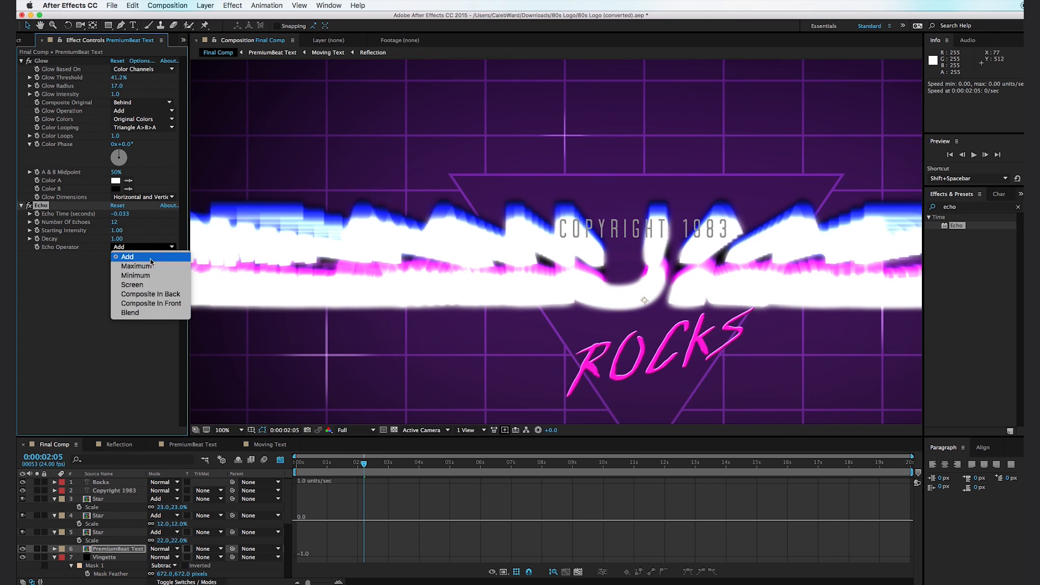
pyautogui.click(149, 267)
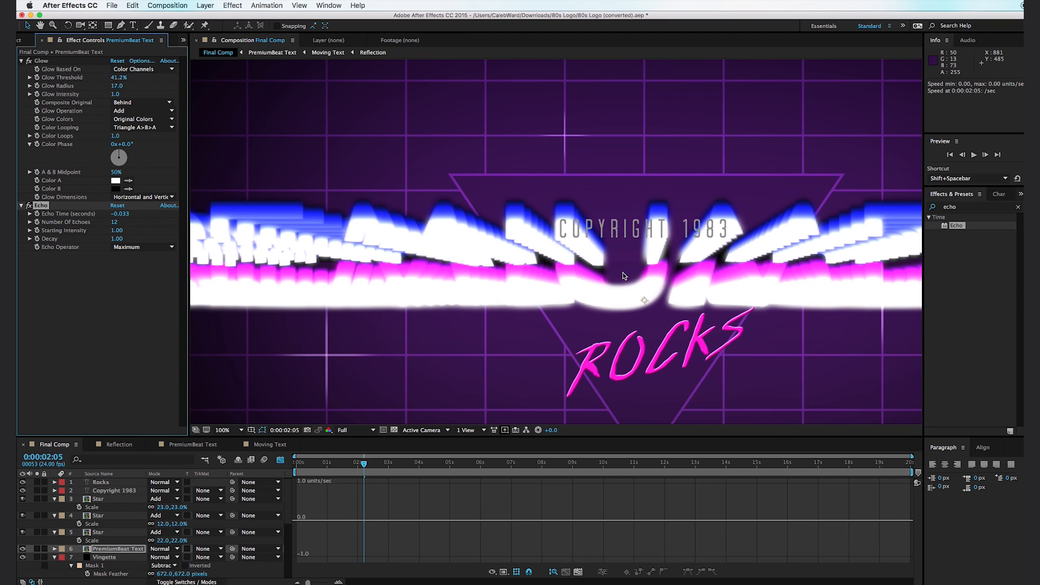
# - Reorder the PremiumBeat Text effects so Glow comes after Echo, and raise the glow threshold to 76.1%
pyautogui.press('space')
pyautogui.moveTo(772, 266); pyautogui.dragTo(691, 278)
pyautogui.scroll(-1, 690, 279)
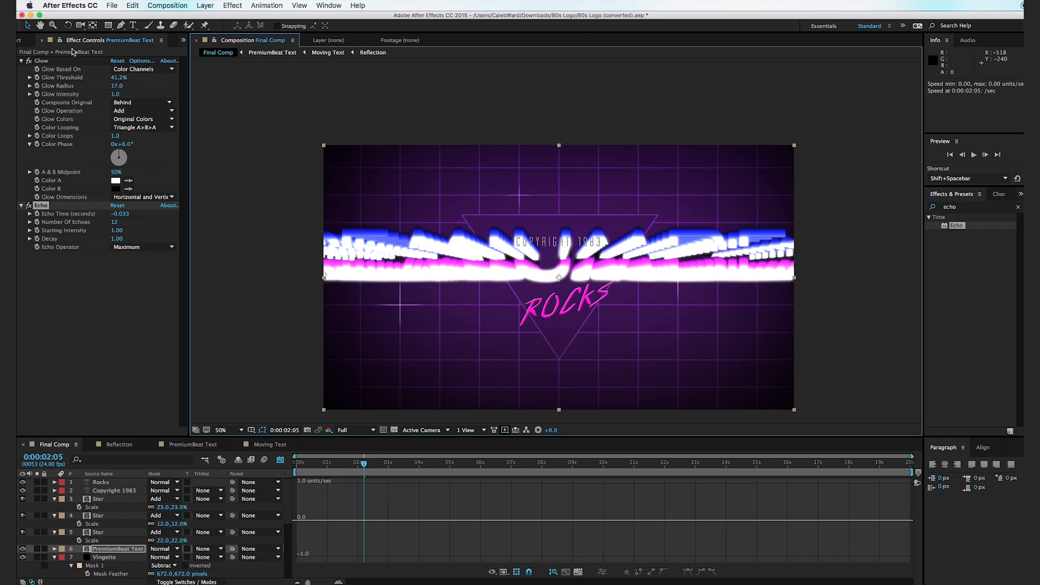
pyautogui.moveTo(44, 64); pyautogui.dragTo(106, 315)
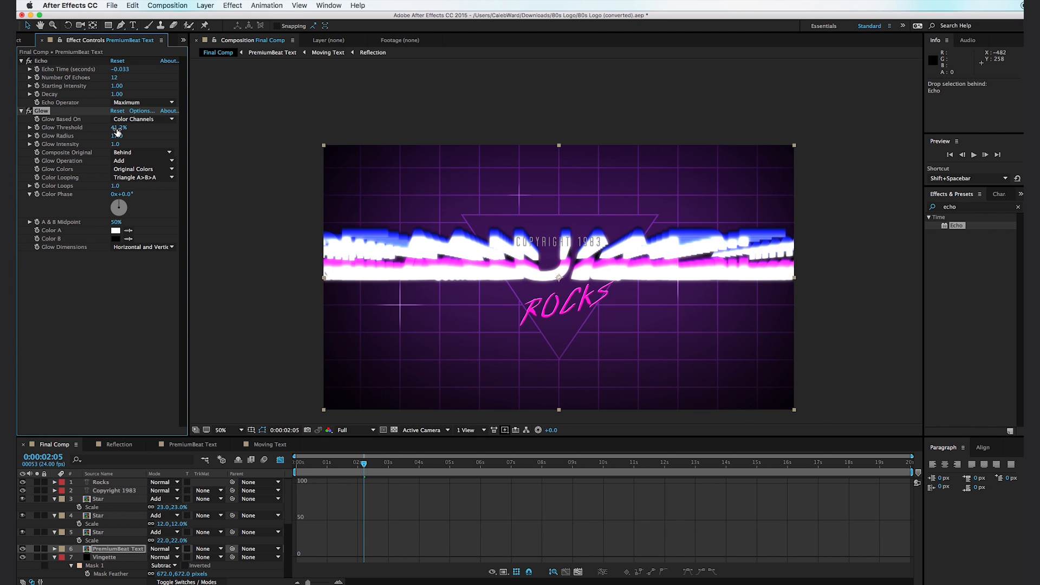
pyautogui.moveTo(116, 129); pyautogui.dragTo(163, 135)
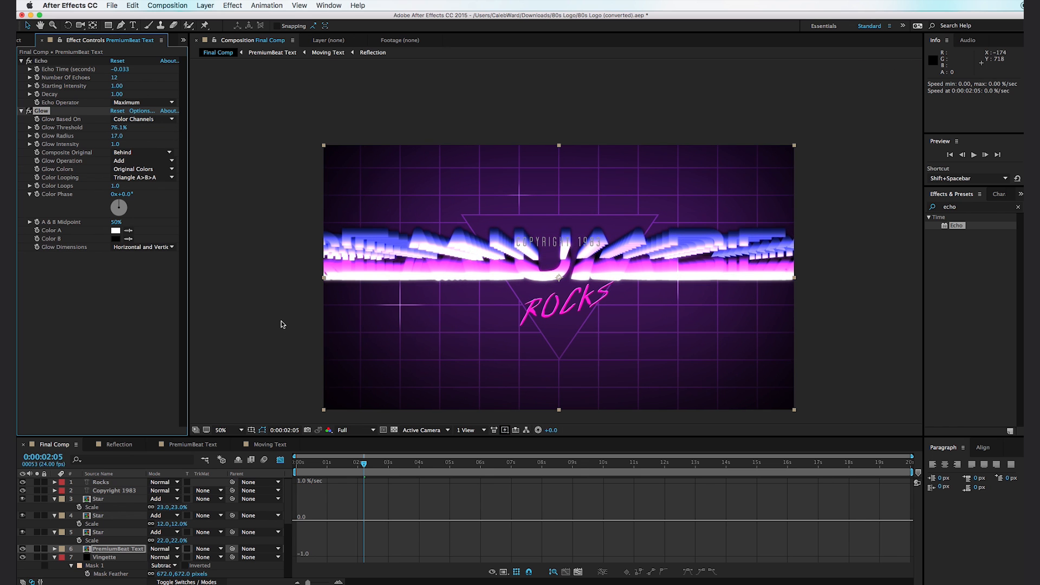
pyautogui.press('.')
pyautogui.moveTo(391, 321); pyautogui.dragTo(392, 284)
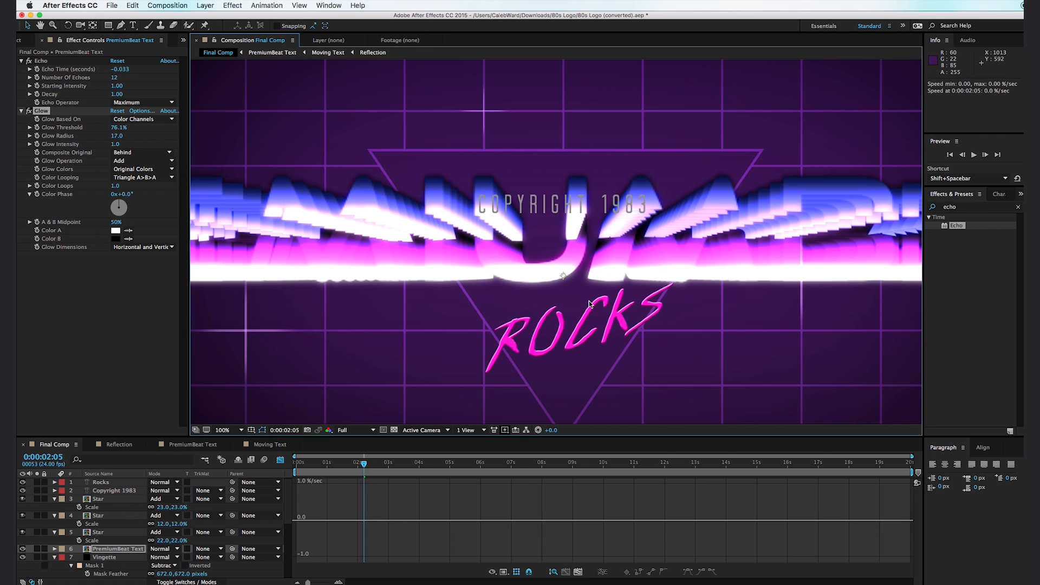
pyautogui.press(',')
# - Animate the Echo's starting intensity from a 1.00 keyframe at 0:00:04:01 down to 0 at about six seconds
pyautogui.moveTo(363, 469); pyautogui.dragTo(458, 480)
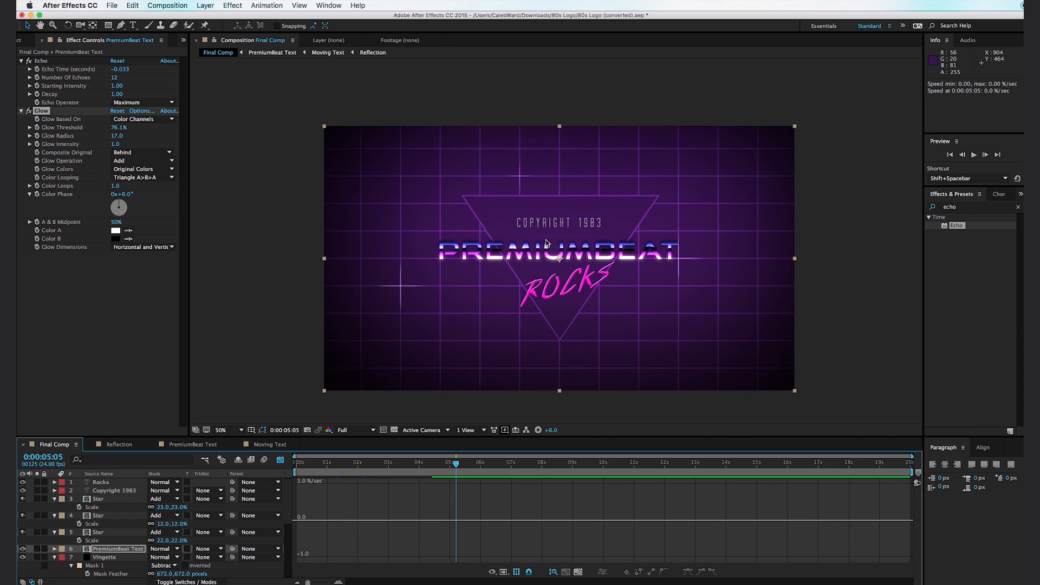
pyautogui.scroll(4, 568, 253)
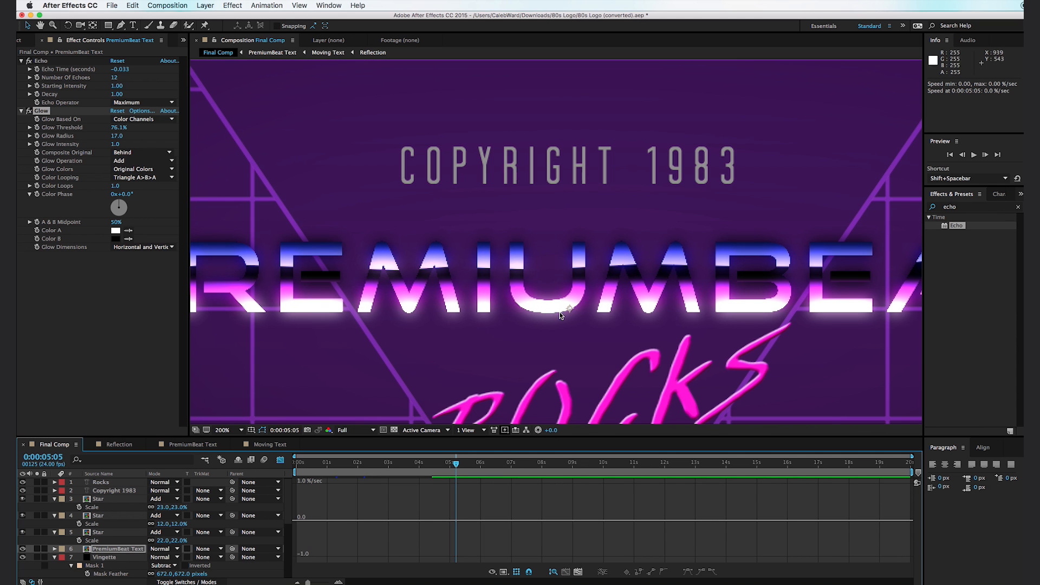
pyautogui.moveTo(420, 477)
pyautogui.mouseDown()
pyautogui.moveTo(406, 477)
pyautogui.moveTo(422, 476)
pyautogui.mouseUp()
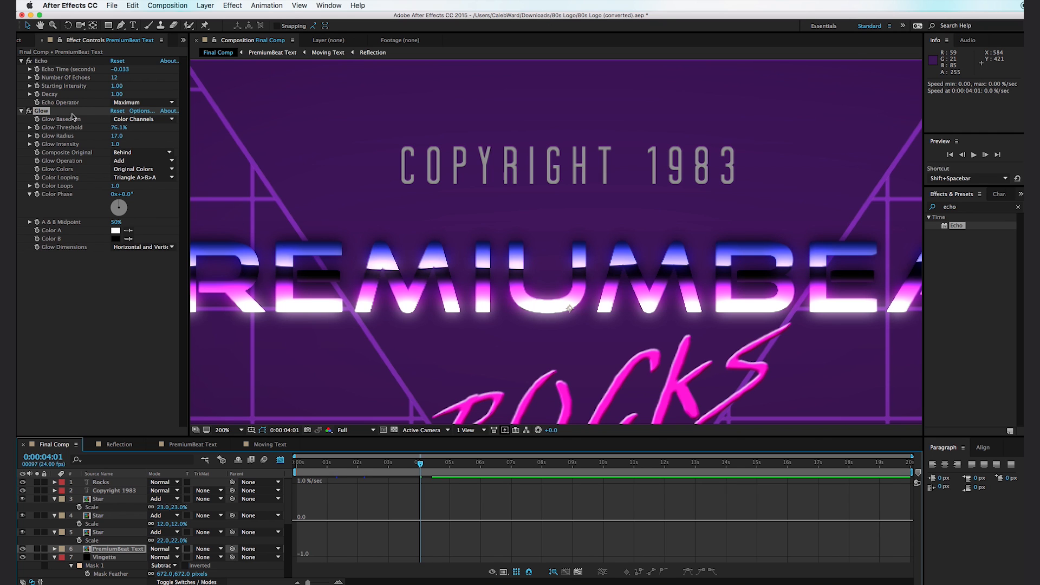
pyautogui.click(38, 86)
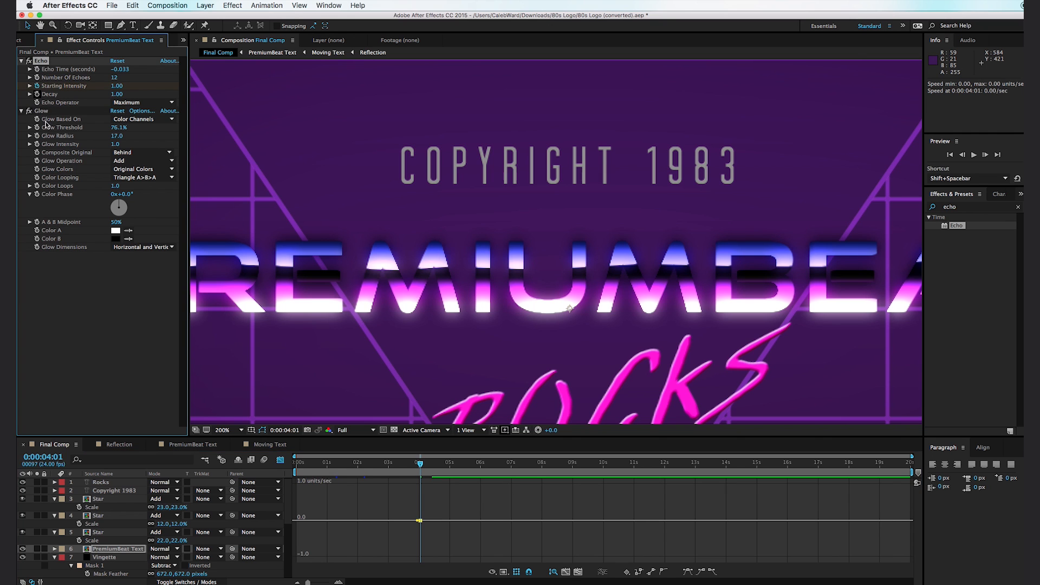
pyautogui.moveTo(424, 464); pyautogui.dragTo(481, 465)
pyautogui.click(116, 86)
pyautogui.write('0')
pyautogui.click(69, 356)
# - Apply the Linear Wipe transition effect to the Rocks layer
pyautogui.moveTo(484, 464); pyautogui.dragTo(496, 428)
pyautogui.scroll(-2, 489, 329)
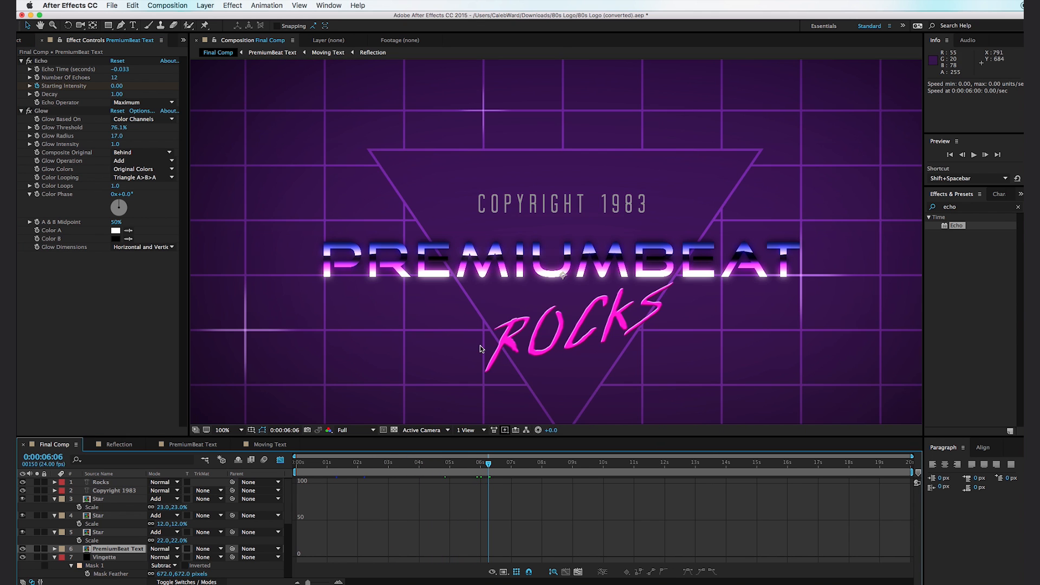
pyautogui.scroll(-1, 480, 346)
pyautogui.click(537, 416)
pyautogui.scroll(1, 530, 399)
pyautogui.moveTo(498, 360); pyautogui.dragTo(462, 314)
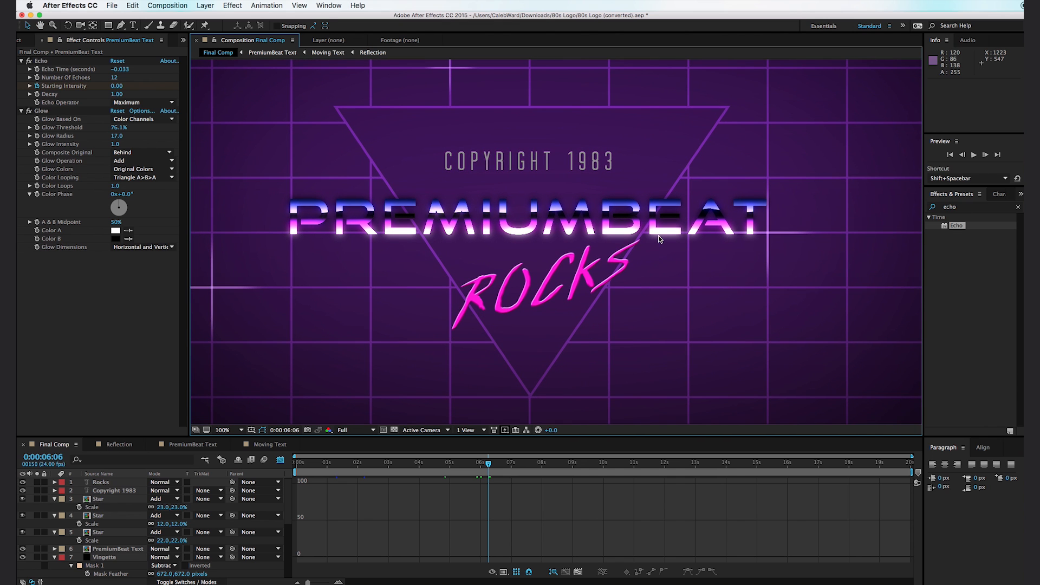
pyautogui.click(974, 208)
pyautogui.write('linear')
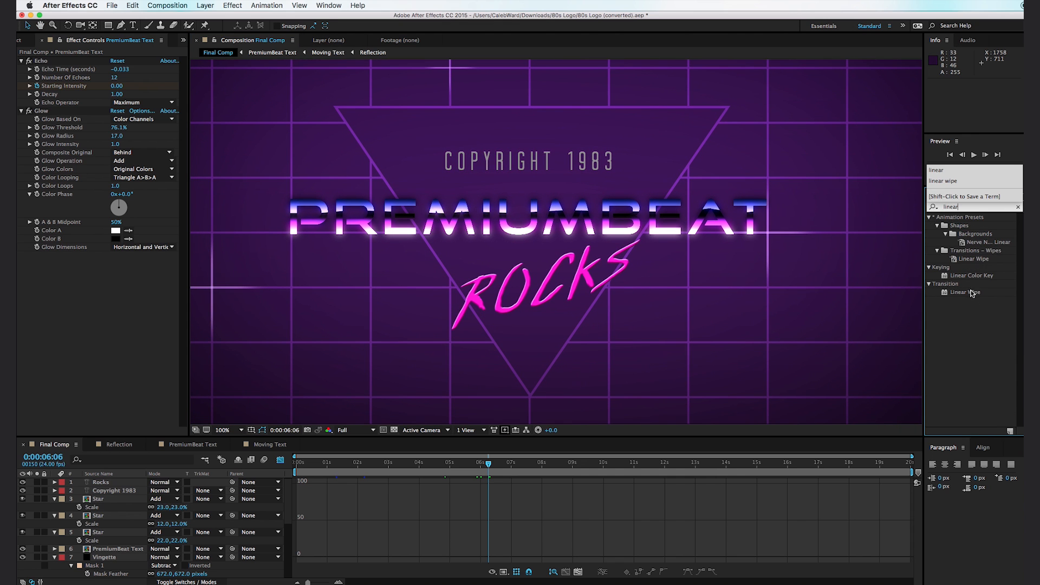
pyautogui.moveTo(973, 293); pyautogui.dragTo(101, 484)
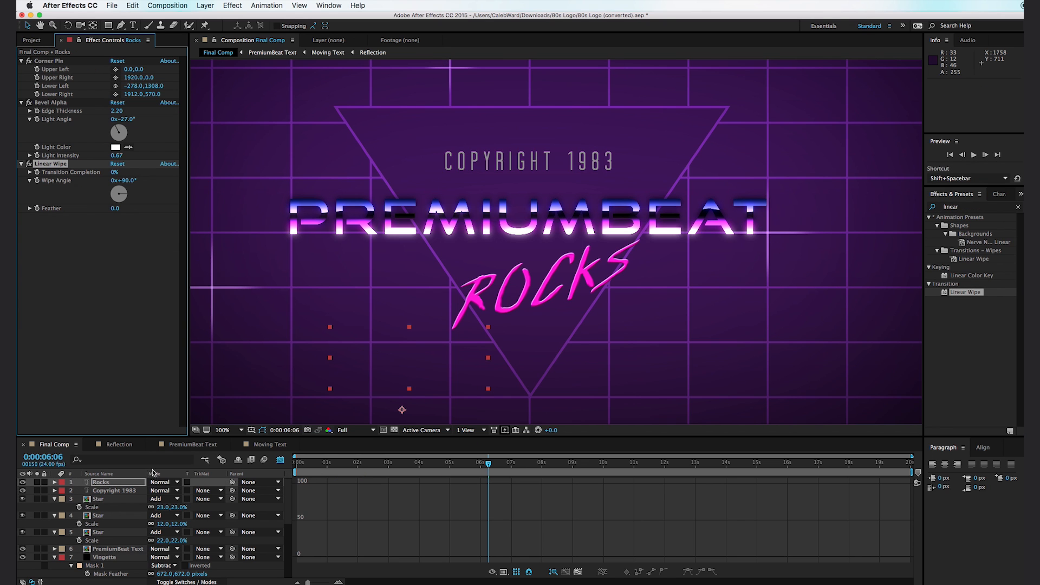
# - Set the Rocks layer's wipe angle to -90° and keyframe its transition completion at 61% at 0:00:03:00
pyautogui.moveTo(114, 174)
pyautogui.mouseDown()
pyautogui.moveTo(146, 174)
pyautogui.moveTo(139, 183)
pyautogui.mouseUp()
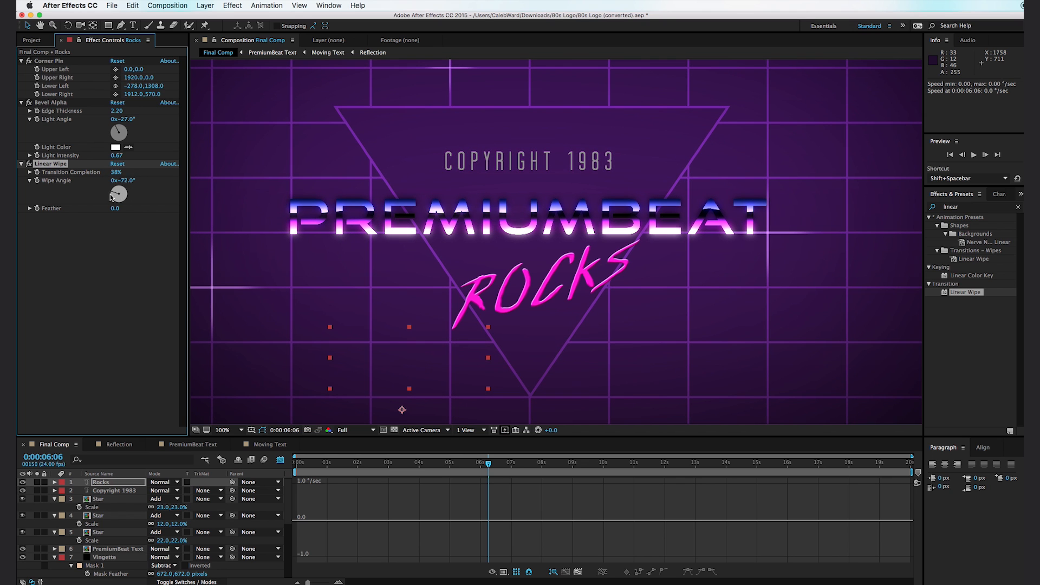
pyautogui.moveTo(114, 173); pyautogui.dragTo(124, 172)
pyautogui.moveTo(390, 464)
pyautogui.mouseDown()
pyautogui.moveTo(376, 465)
pyautogui.moveTo(388, 467)
pyautogui.mouseUp()
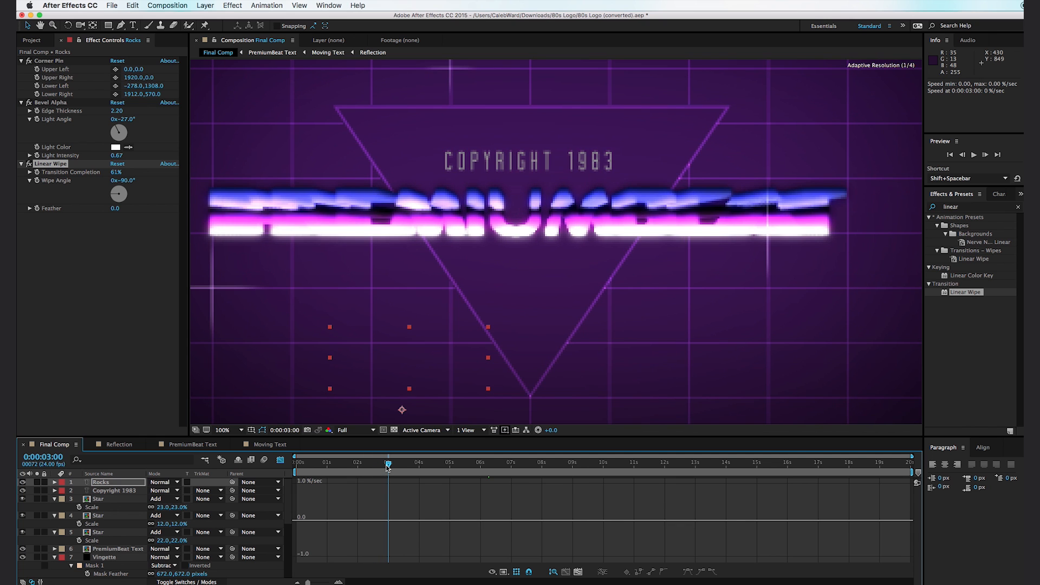
pyautogui.click(36, 172)
# - Lower the Linear Wipe's transition completion at 0:00:04:13 to reveal the Rocks text, and set its feather to 14
pyautogui.moveTo(400, 467); pyautogui.dragTo(436, 465)
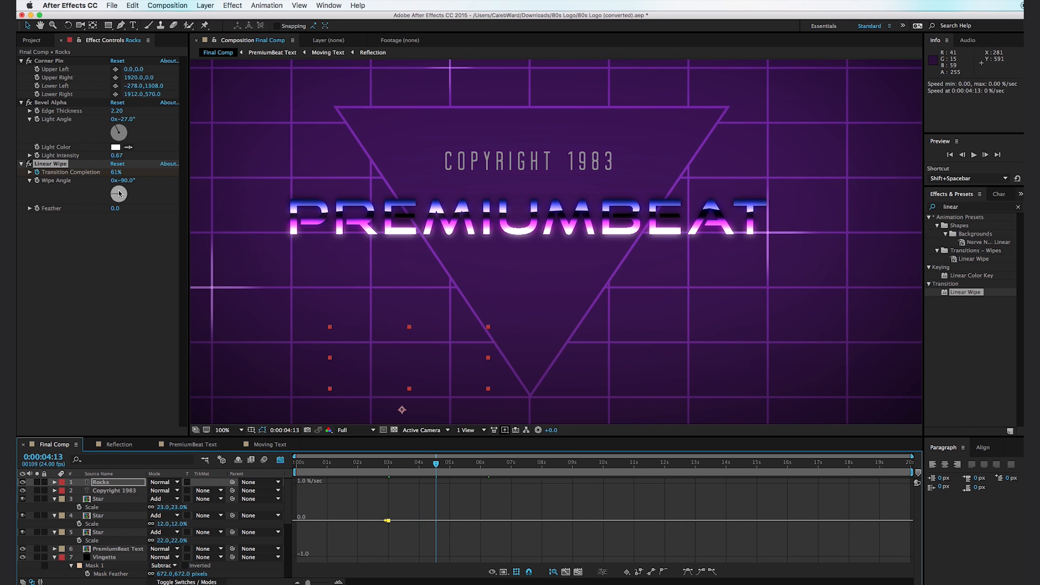
pyautogui.moveTo(115, 174); pyautogui.dragTo(106, 179)
pyautogui.moveTo(406, 465); pyautogui.dragTo(426, 472)
pyautogui.moveTo(116, 210); pyautogui.dragTo(124, 211)
pyautogui.press(',')
pyautogui.click(423, 465)
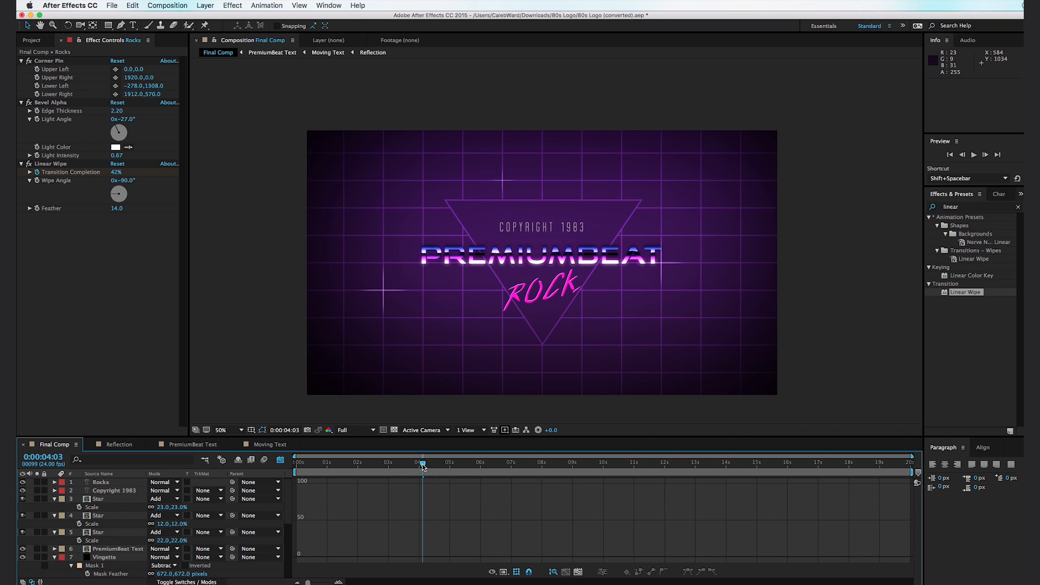
# - Reduce the font size of the Copyright 1983 text layer to 48 px
pyautogui.click(538, 251)
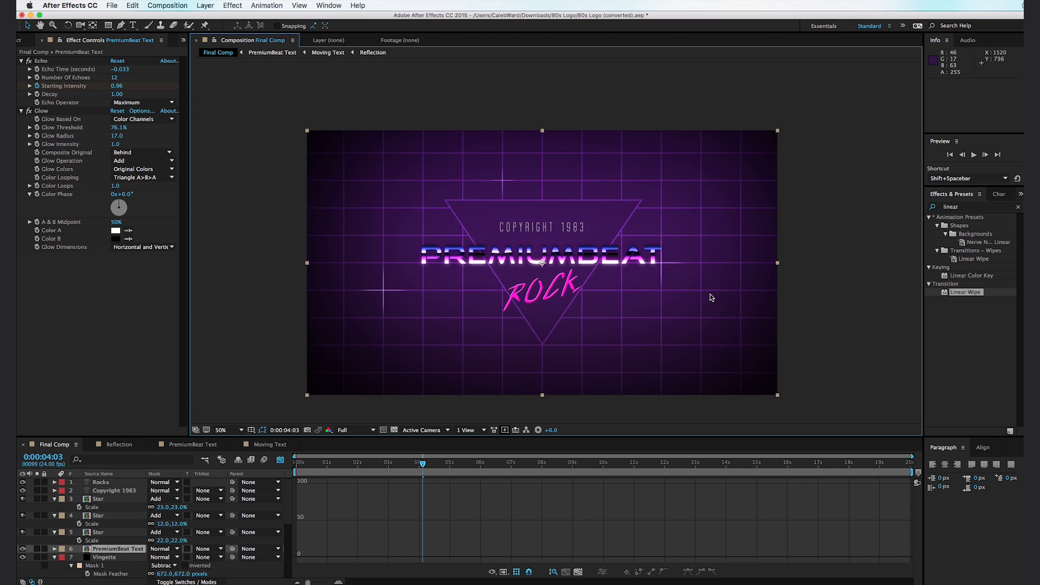
pyautogui.click(511, 226)
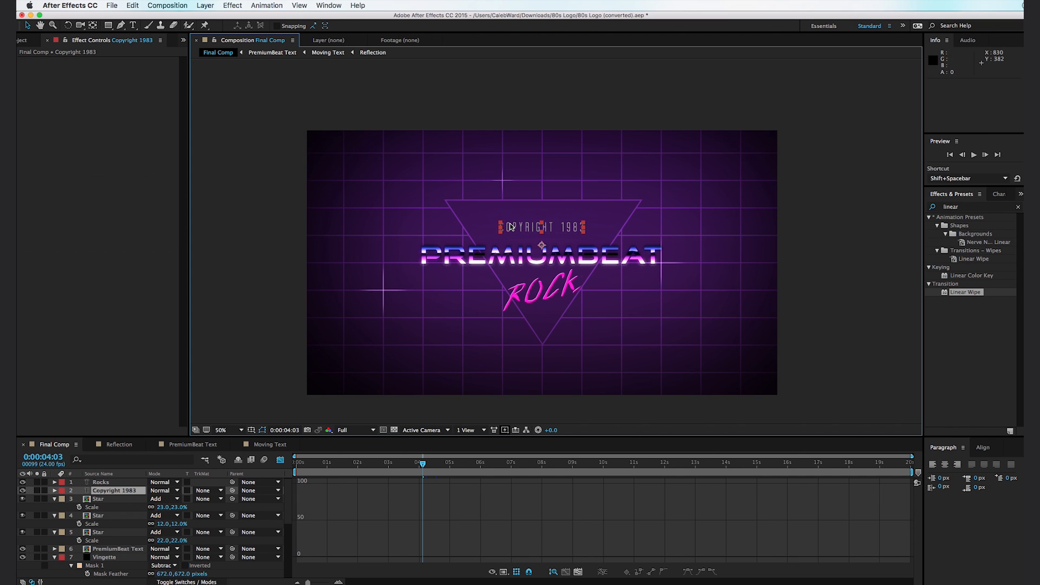
pyautogui.click(1000, 194)
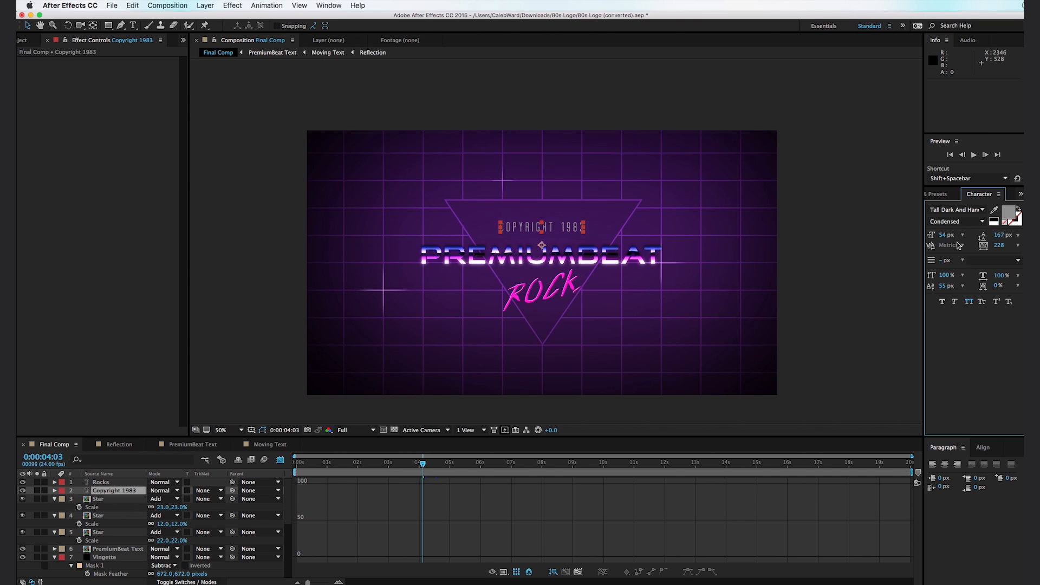
pyautogui.moveTo(944, 235); pyautogui.dragTo(942, 235)
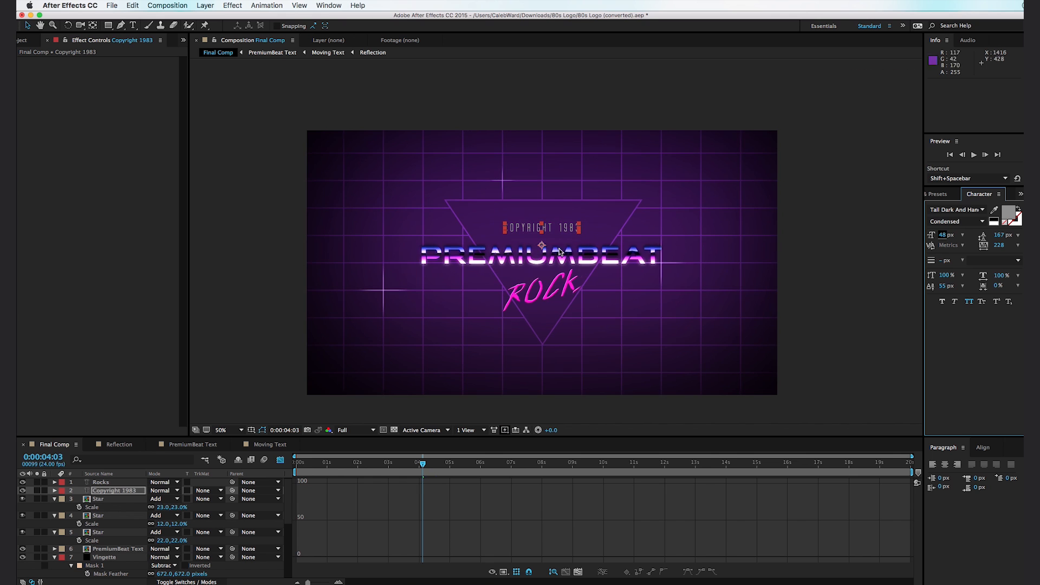
# - Go to 0:00:03:16 and add a new adjustment layer at the top of Final Comp
pyautogui.scroll(-3, 499, 265)
pyautogui.click(389, 302)
pyautogui.scroll(3, 390, 302)
pyautogui.moveTo(406, 465)
pyautogui.mouseDown()
pyautogui.moveTo(439, 466)
pyautogui.moveTo(399, 472)
pyautogui.moveTo(410, 470)
pyautogui.mouseUp()
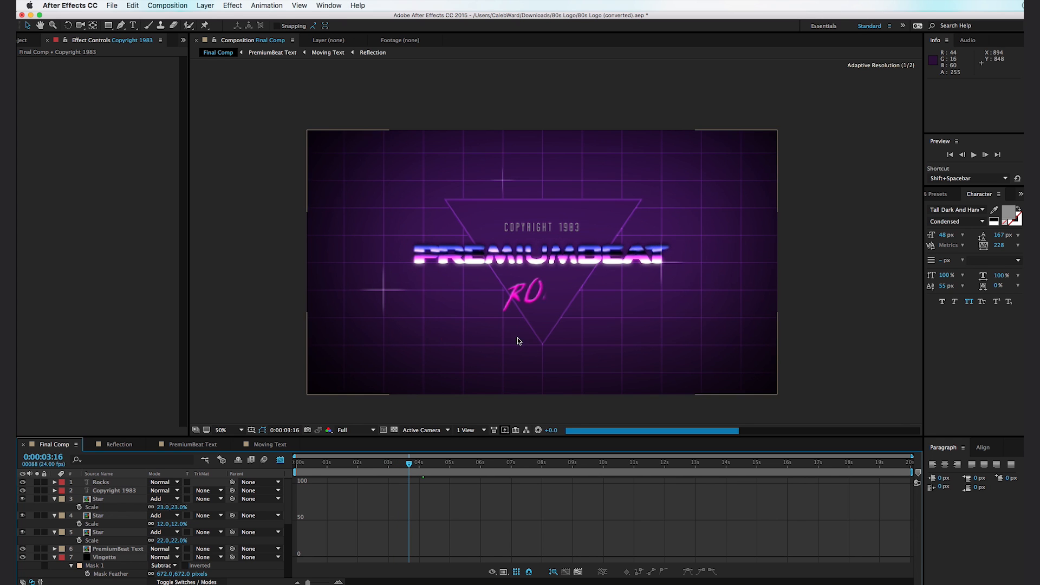
pyautogui.click(205, 5)
pyautogui.moveTo(219, 17)
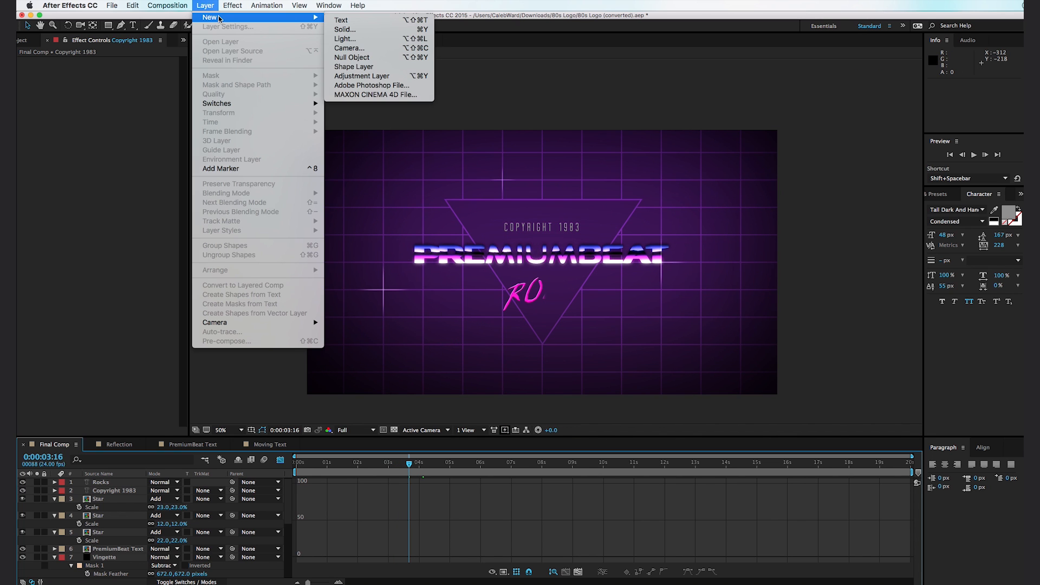
pyautogui.click(394, 76)
# - Find the CC Light Rays effect and apply it to the new adjustment layer
pyautogui.click(935, 194)
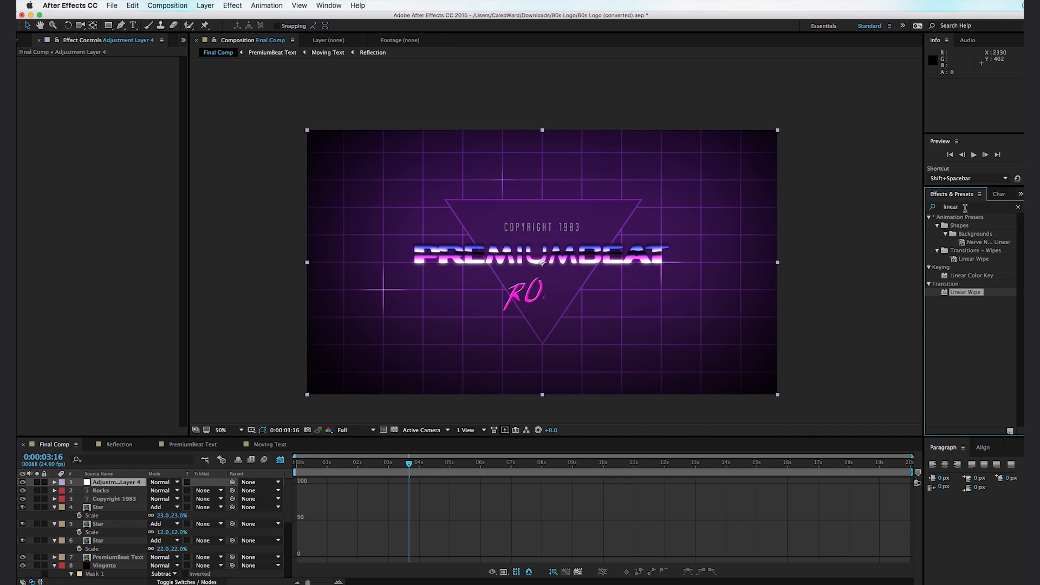
pyautogui.doubleClick(965, 209)
pyautogui.write('light')
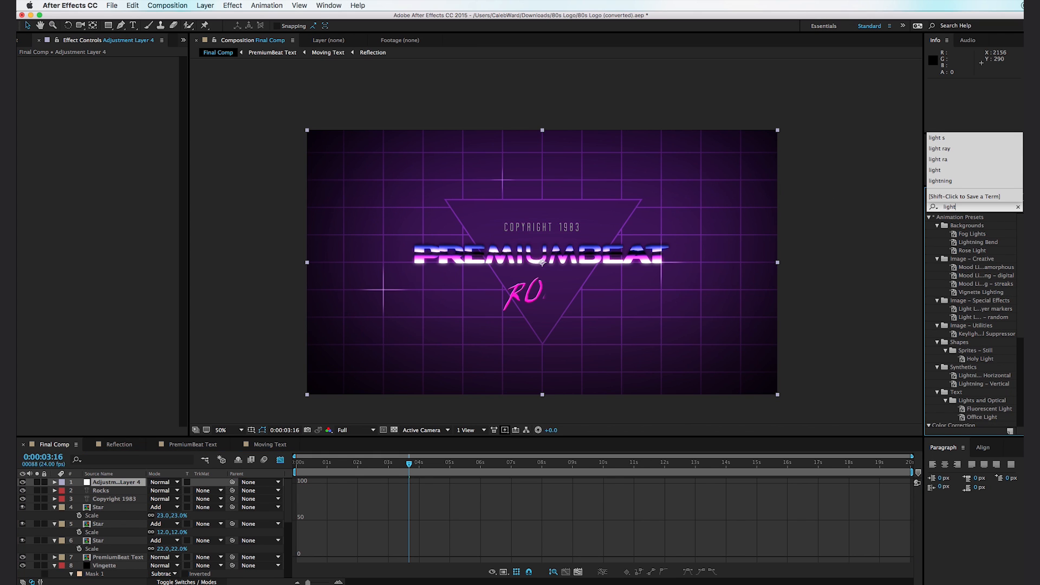
pyautogui.write(' ra')
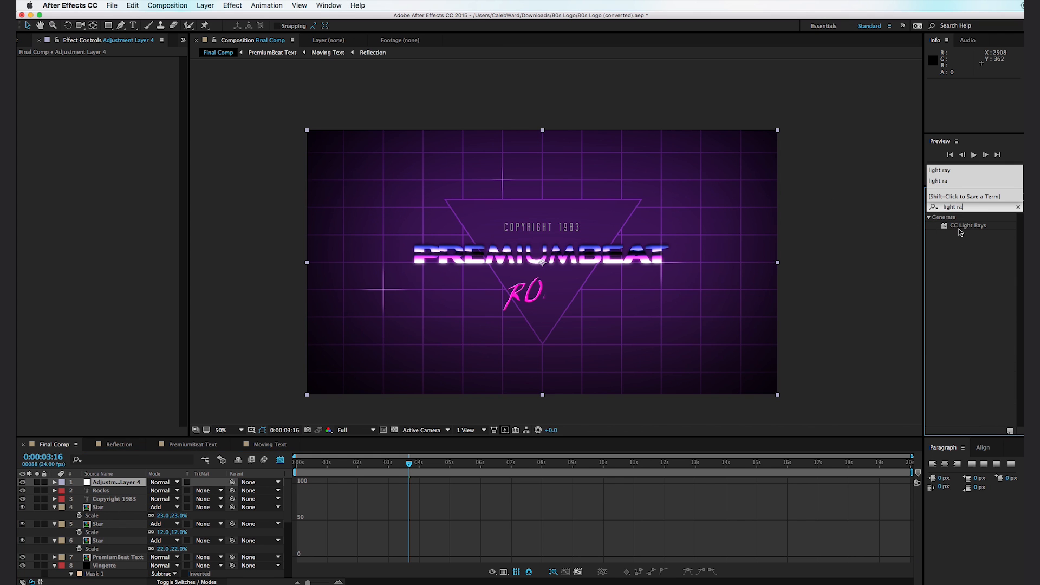
pyautogui.moveTo(970, 226); pyautogui.dragTo(117, 483)
# - Place the light rays' center at the start of the Rocks lettering, at 800,726, and keyframe it at 0:00:03:03
pyautogui.moveTo(425, 196); pyautogui.dragTo(509, 295)
pyautogui.scroll(2, 471, 322)
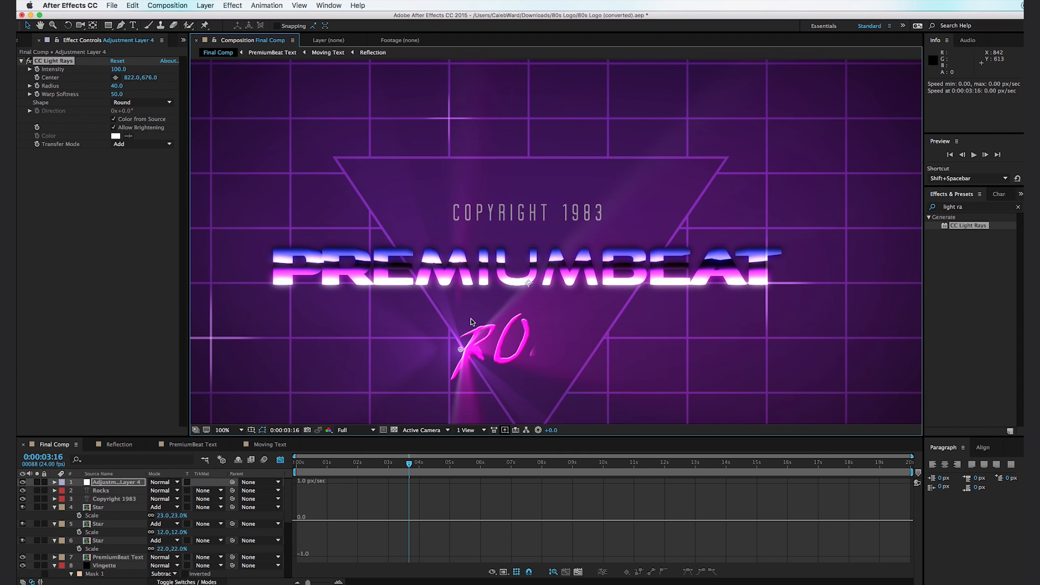
pyautogui.moveTo(392, 464)
pyautogui.mouseDown()
pyautogui.moveTo(383, 466)
pyautogui.moveTo(402, 472)
pyautogui.moveTo(392, 473)
pyautogui.mouseUp()
pyautogui.moveTo(496, 285); pyautogui.dragTo(485, 310)
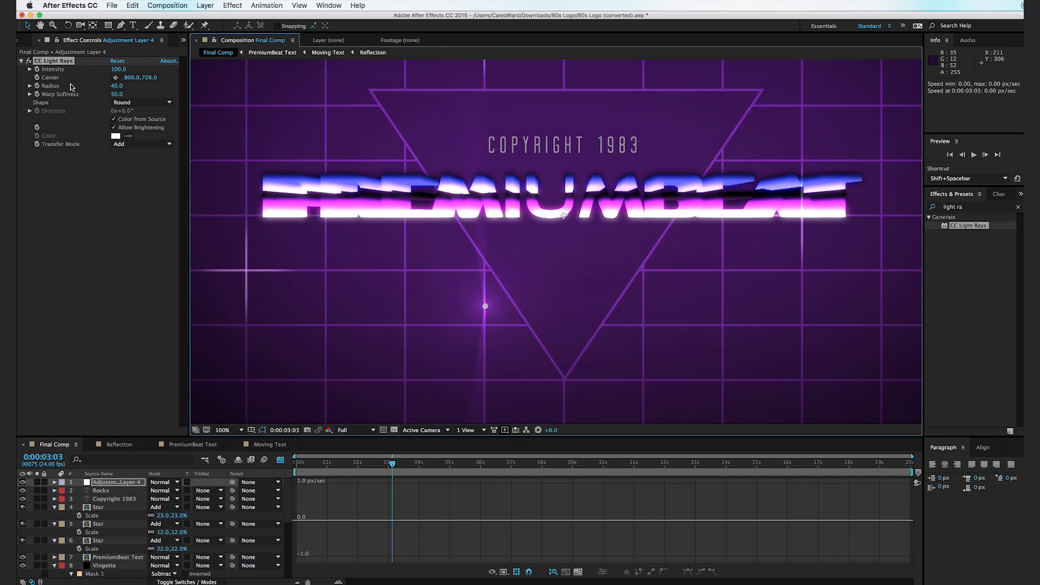
pyautogui.click(37, 78)
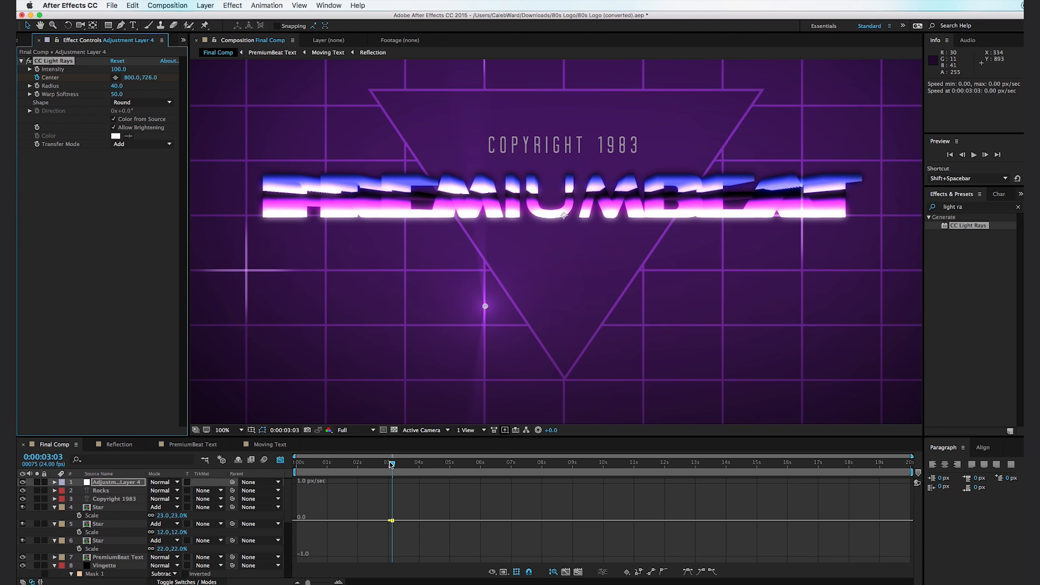
# - At 0:00:04:09, move the light rays' center to the end of the Rocks lettering, at 1180,557, and review the motion
pyautogui.moveTo(400, 468); pyautogui.dragTo(431, 477)
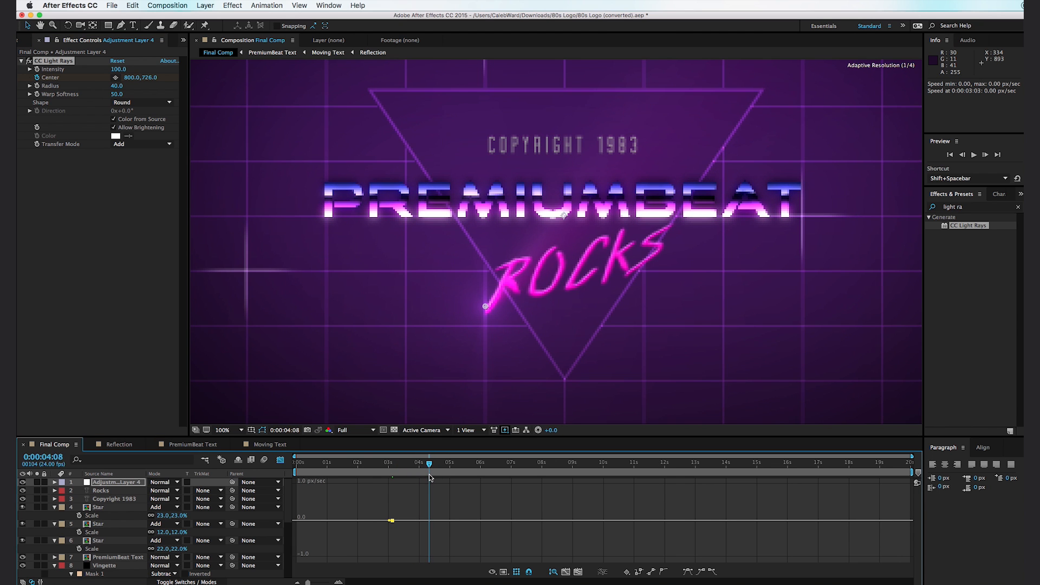
pyautogui.moveTo(486, 306); pyautogui.dragTo(673, 222)
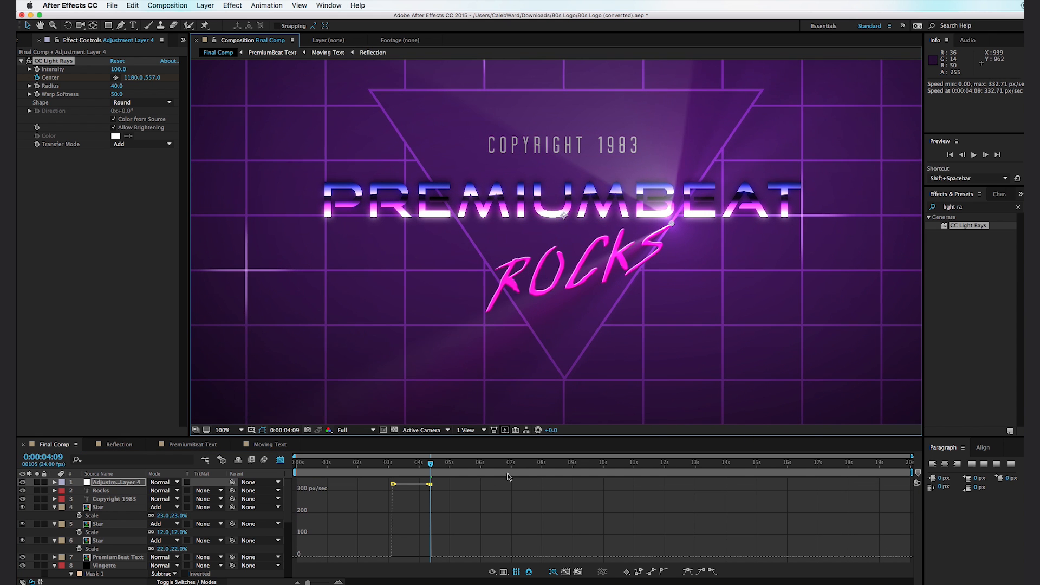
pyautogui.moveTo(431, 464)
pyautogui.mouseDown()
pyautogui.moveTo(388, 483)
pyautogui.moveTo(437, 478)
pyautogui.moveTo(403, 498)
pyautogui.moveTo(424, 490)
pyautogui.mouseUp()
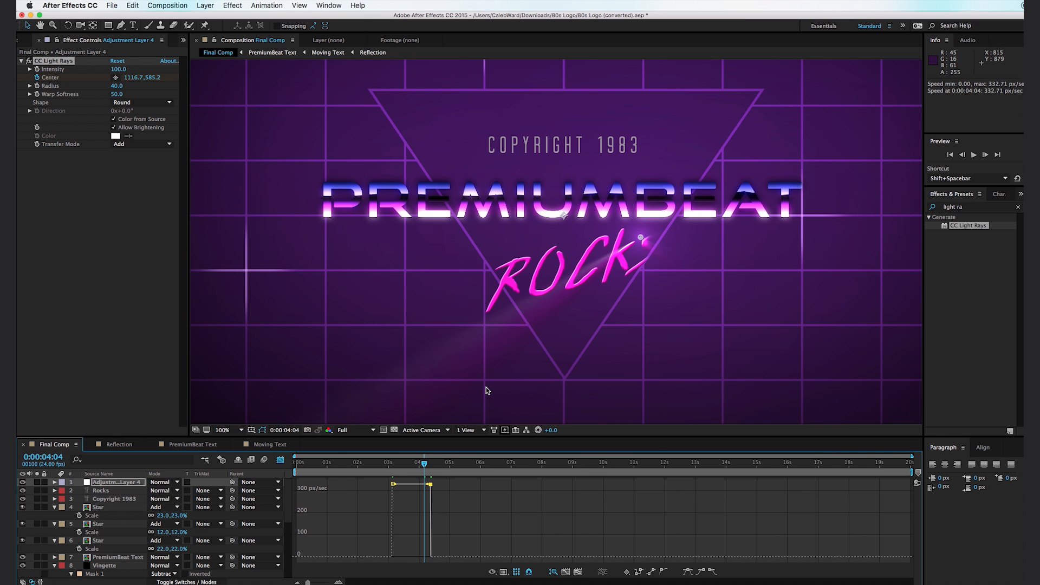
# - Keyframe the light rays' intensity at 100 at 0:00:03:02 and at 0 one frame earlier
pyautogui.moveTo(426, 465)
pyautogui.mouseDown()
pyautogui.moveTo(444, 466)
pyautogui.moveTo(382, 471)
pyautogui.moveTo(392, 469)
pyautogui.mouseUp()
pyautogui.click(37, 69)
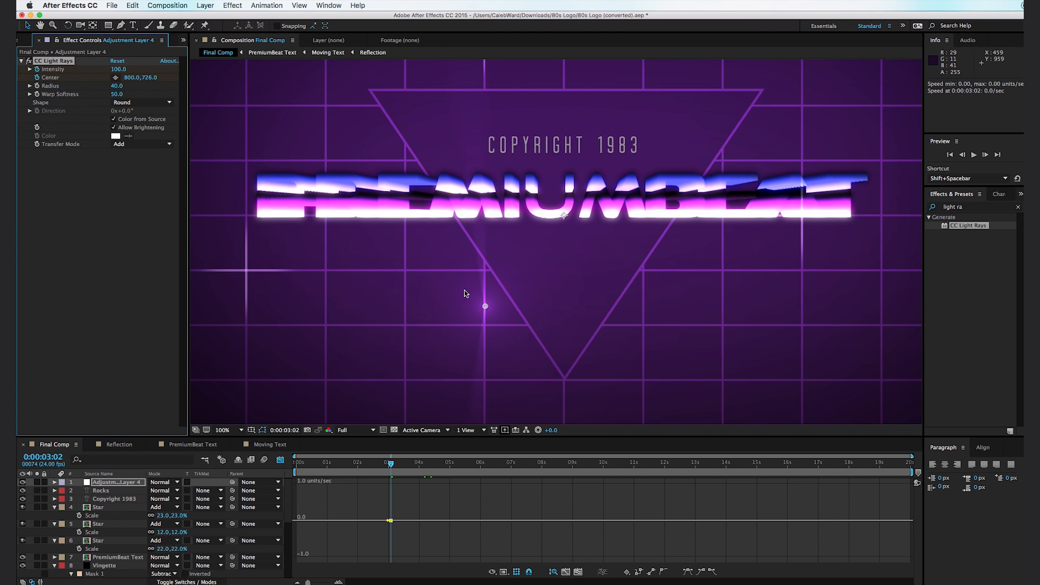
pyautogui.click(963, 154)
pyautogui.moveTo(117, 69); pyautogui.dragTo(56, 98)
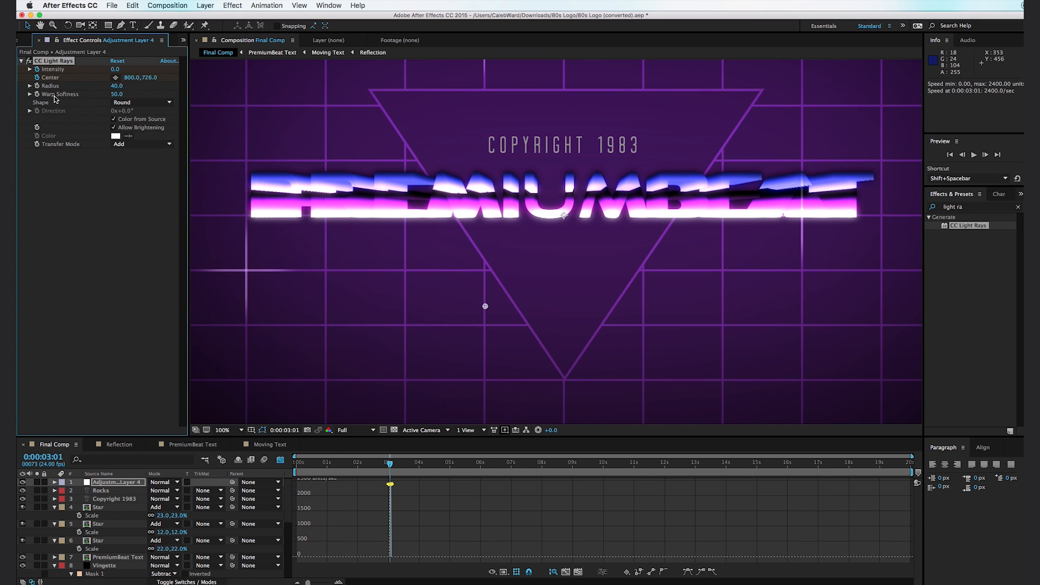
# - Add a light rays intensity keyframe of 100 at 0:00:04:08 and set the intensity to 0 at 0:00:04:09
pyautogui.moveTo(410, 471)
pyautogui.mouseDown()
pyautogui.moveTo(399, 470)
pyautogui.moveTo(430, 470)
pyautogui.mouseUp()
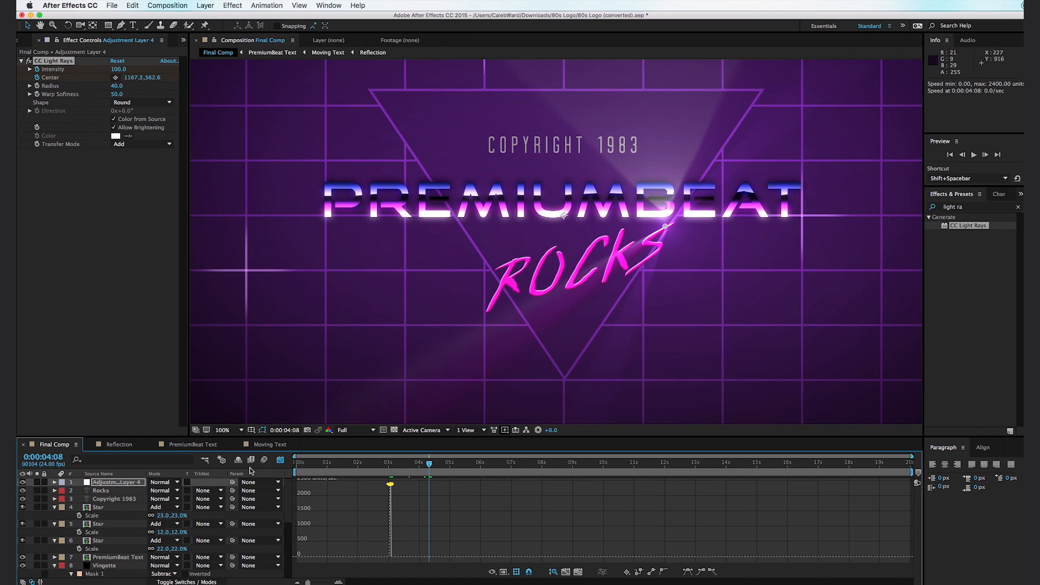
pyautogui.press('u')
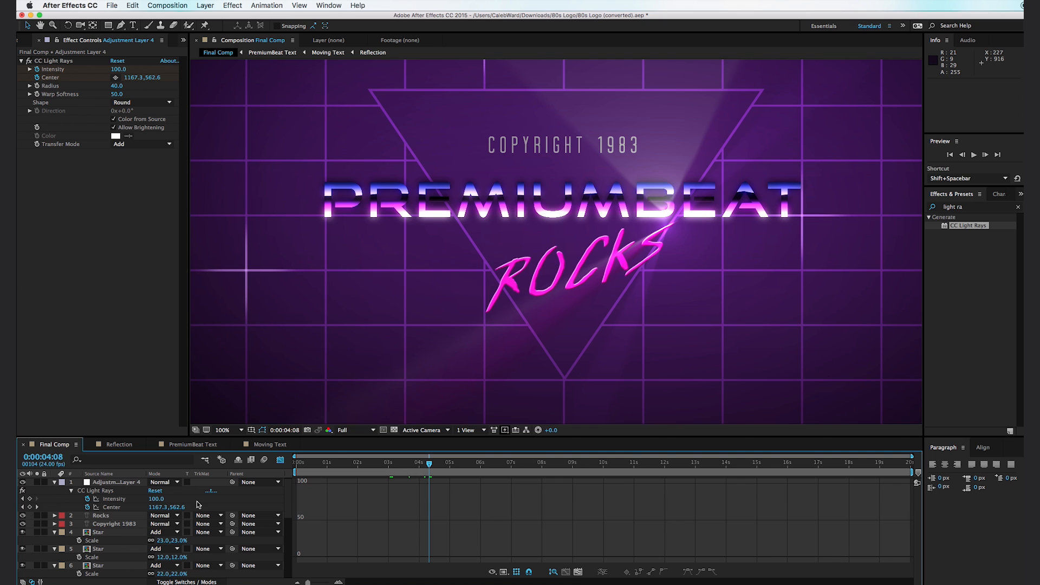
pyautogui.click(30, 498)
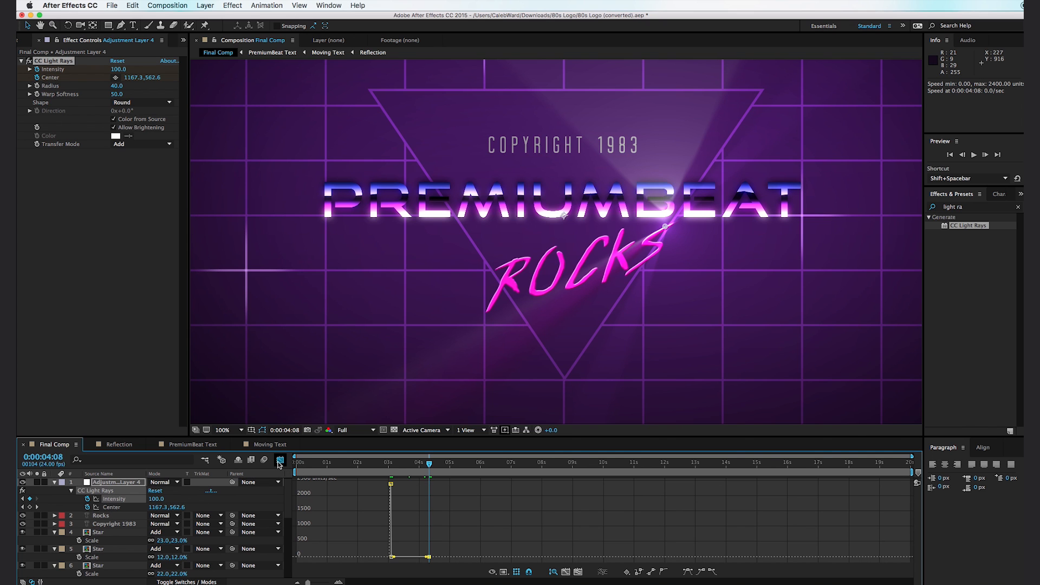
pyautogui.click(280, 461)
pyautogui.click(985, 155)
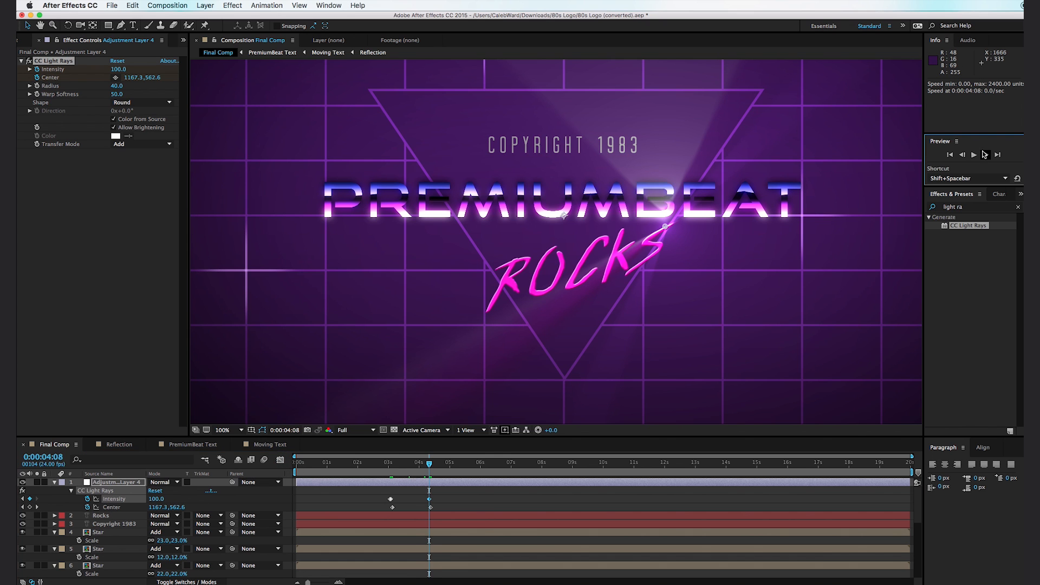
pyautogui.click(113, 69)
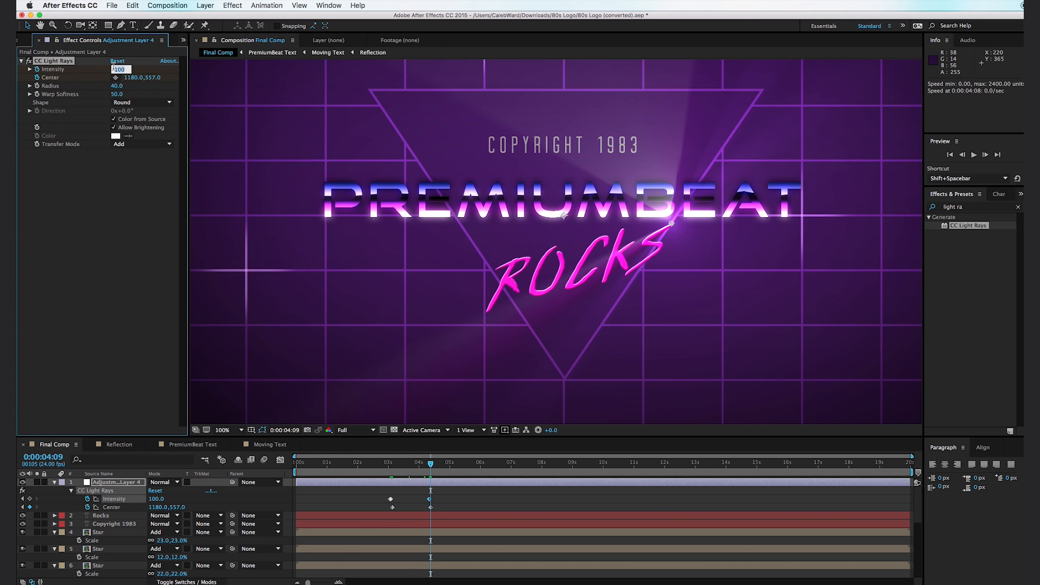
pyautogui.write('0')
pyautogui.press('Return')
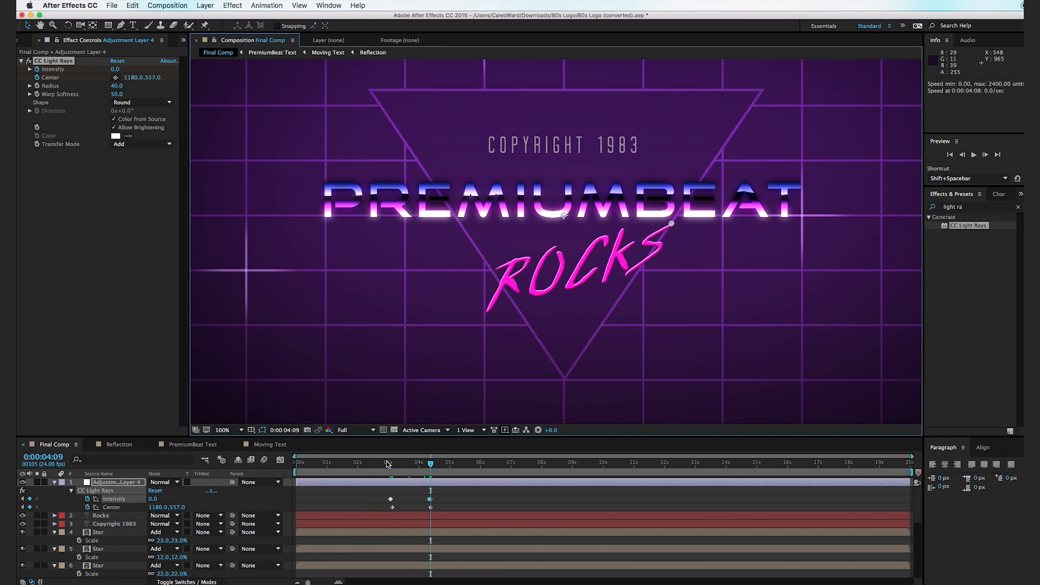
pyautogui.moveTo(376, 472); pyautogui.dragTo(440, 473)
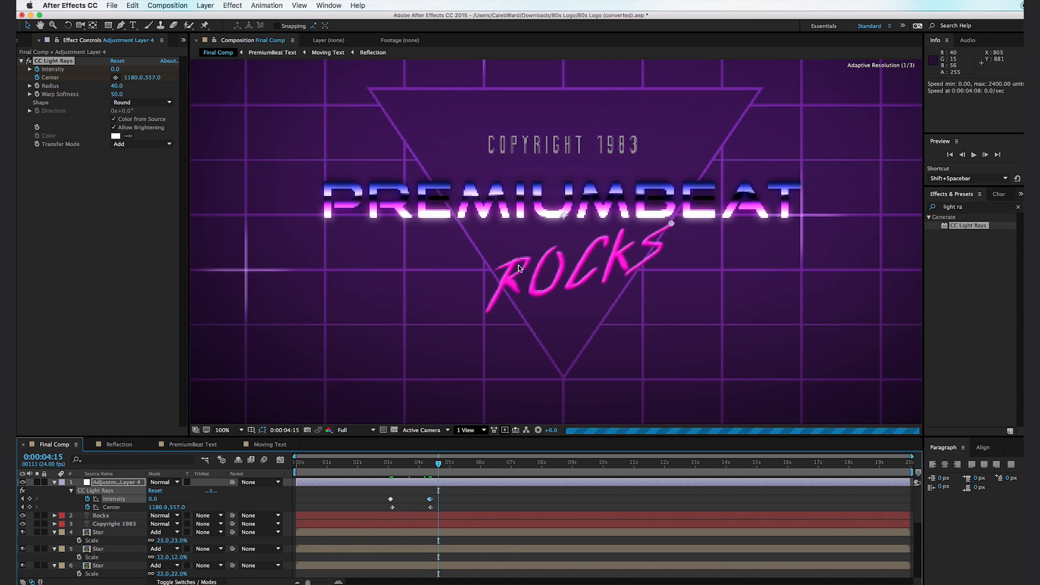
# - Find the CC Light Sweep effect and apply it to the PremiumBeat Text layer
pyautogui.scroll(-1, 488, 385)
pyautogui.click(488, 388)
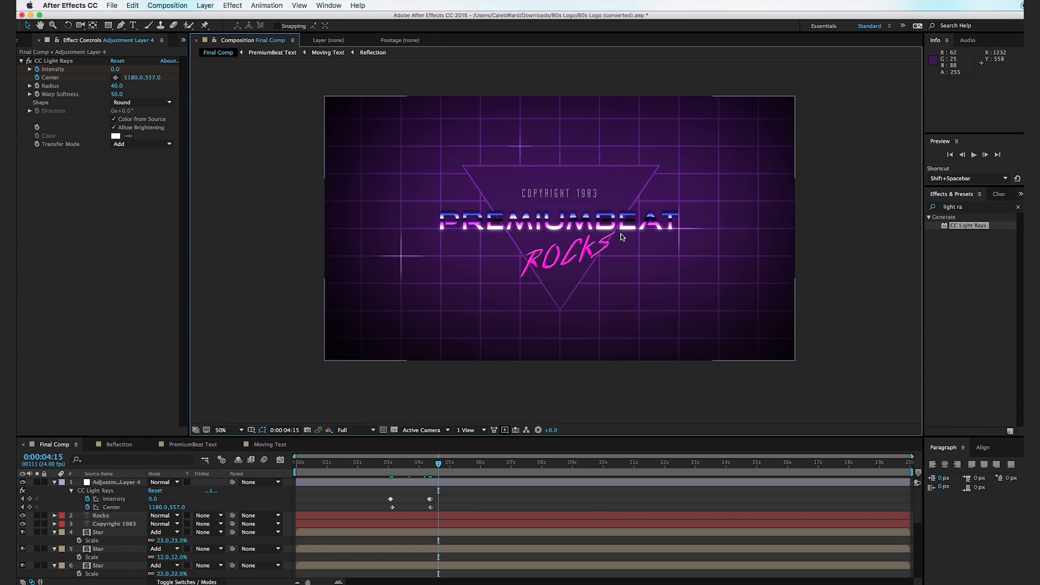
pyautogui.moveTo(968, 207); pyautogui.dragTo(913, 207)
pyautogui.write('light w')
pyautogui.press('BackSpace')
pyautogui.write('sw')
pyautogui.moveTo(968, 230); pyautogui.dragTo(119, 525)
# - Animate the light sweep's center across the PremiumBeat text from 304,522 at about four seconds to 1558,530 at 0:00:05:21
pyautogui.moveTo(572, 210); pyautogui.dragTo(413, 227)
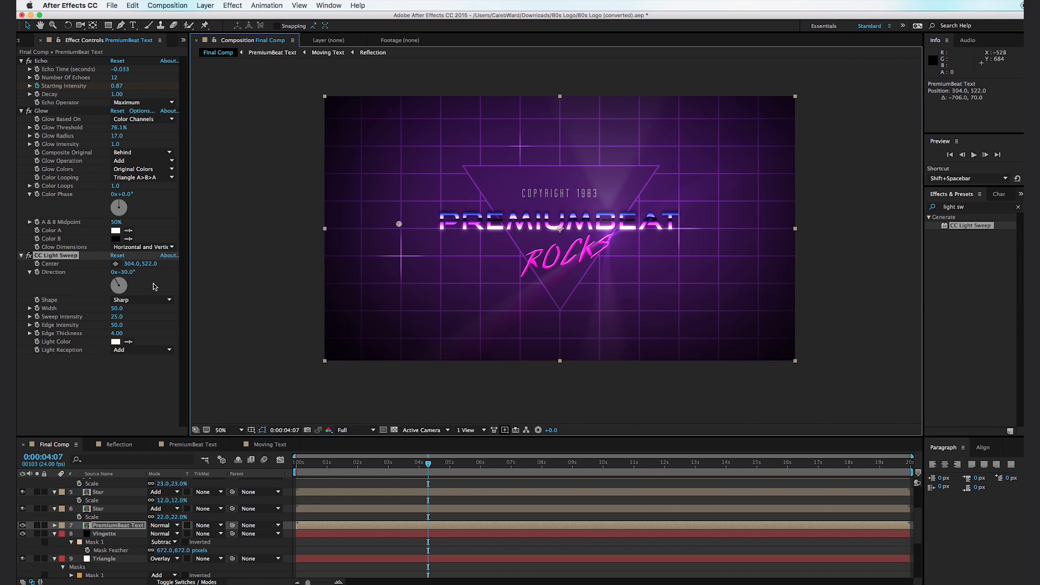
pyautogui.moveTo(408, 477)
pyautogui.mouseDown()
pyautogui.moveTo(391, 476)
pyautogui.moveTo(419, 475)
pyautogui.mouseUp()
pyautogui.click(38, 264)
pyautogui.moveTo(428, 470); pyautogui.dragTo(477, 470)
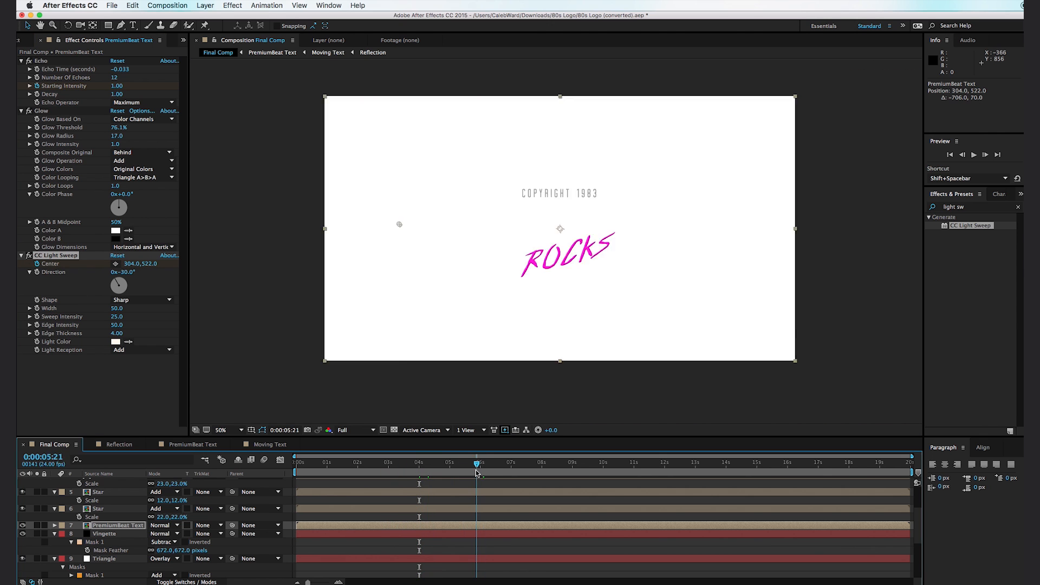
pyautogui.moveTo(400, 225); pyautogui.dragTo(706, 228)
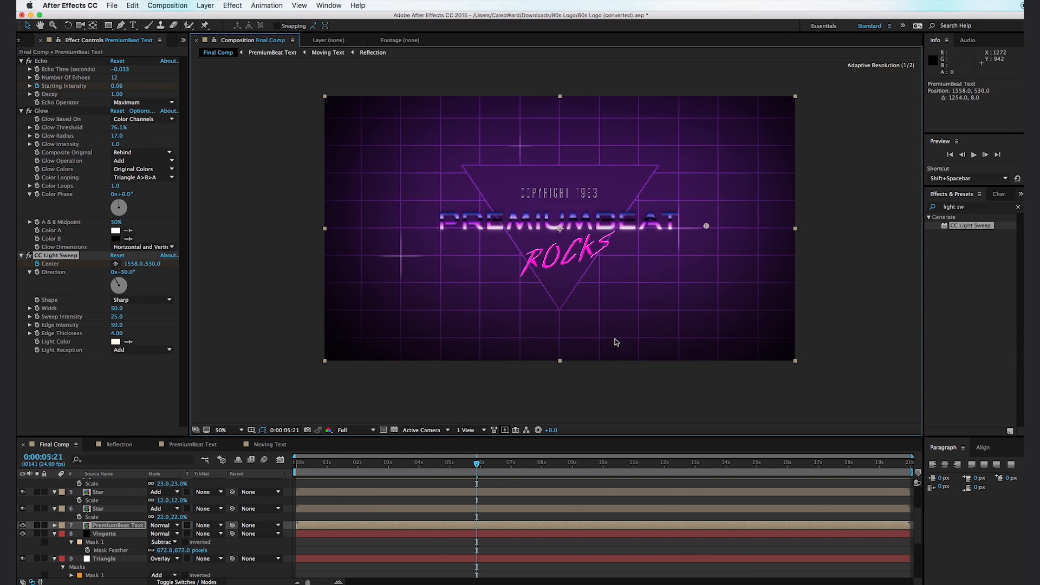
# - Set the light sweep's width to 55 and its sweep intensity to 86, judging it at 0:00:05:08
pyautogui.click(445, 463)
pyautogui.moveTo(445, 463); pyautogui.dragTo(460, 464)
pyautogui.press('.')
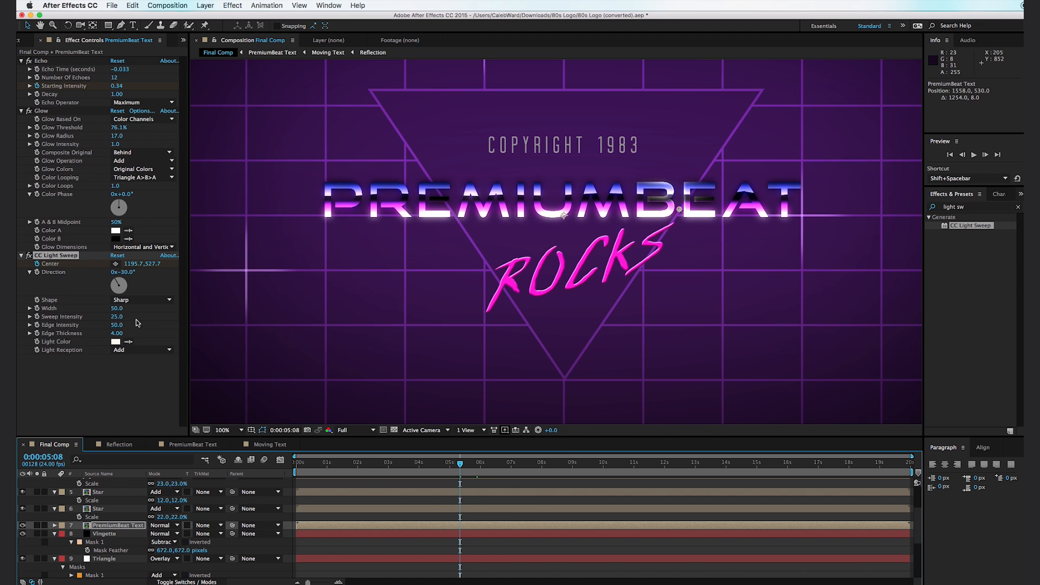
pyautogui.moveTo(117, 312)
pyautogui.mouseDown()
pyautogui.moveTo(141, 310)
pyautogui.moveTo(123, 314)
pyautogui.mouseUp()
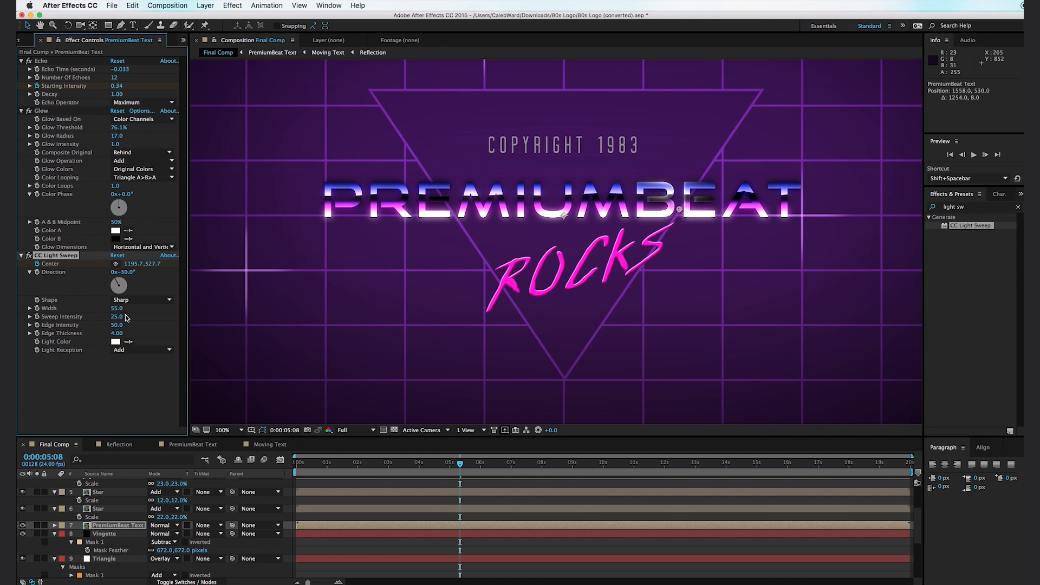
pyautogui.moveTo(119, 317); pyautogui.dragTo(152, 317)
# - Reorder the PremiumBeat Text layer's effects so that Glow comes after CC Light Sweep
pyautogui.moveTo(394, 463); pyautogui.dragTo(465, 470)
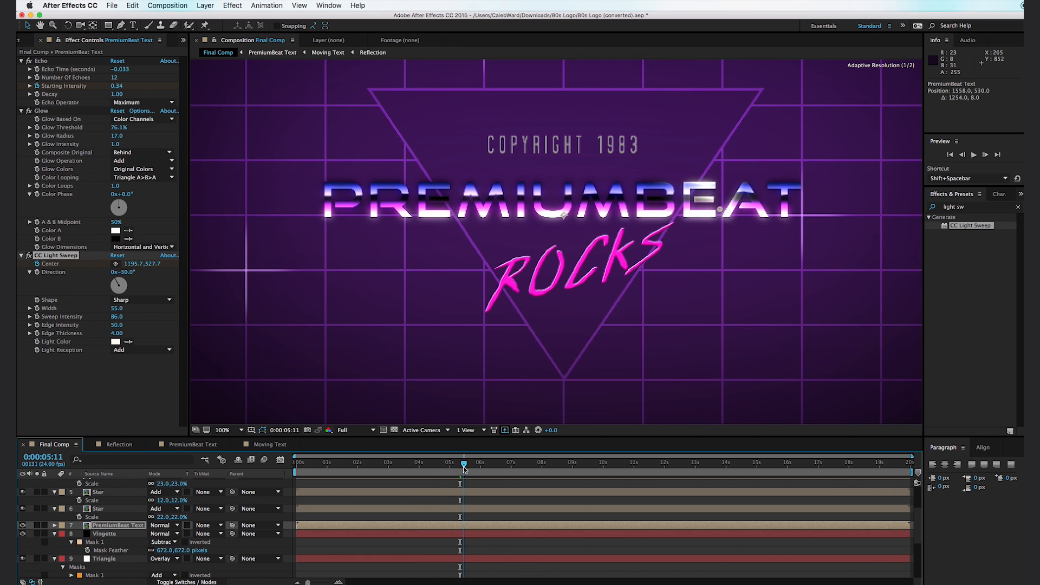
pyautogui.moveTo(45, 112); pyautogui.dragTo(103, 380)
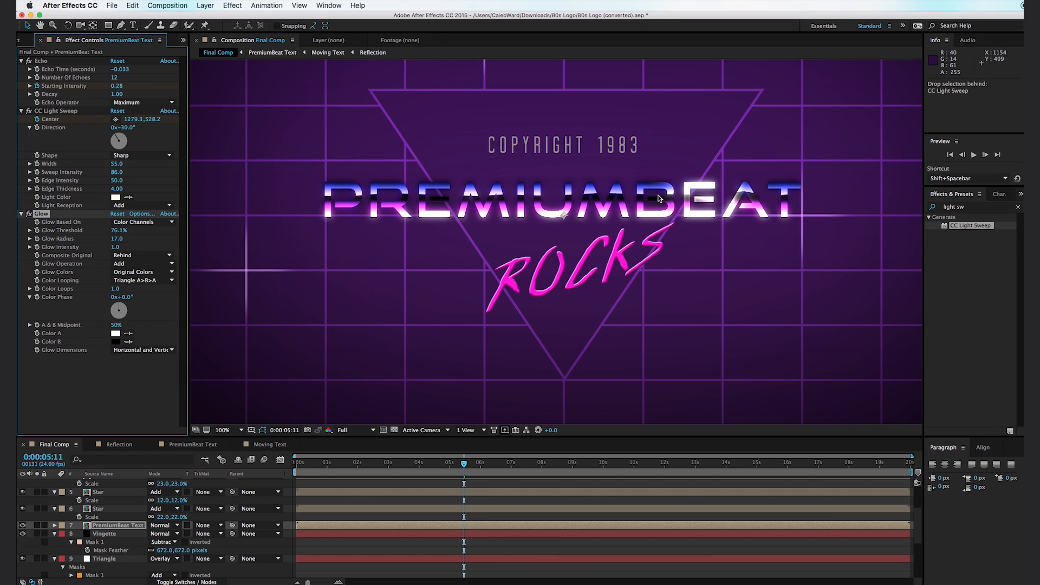
pyautogui.moveTo(455, 469)
pyautogui.mouseDown()
pyautogui.moveTo(430, 470)
pyautogui.moveTo(466, 468)
pyautogui.mouseUp()
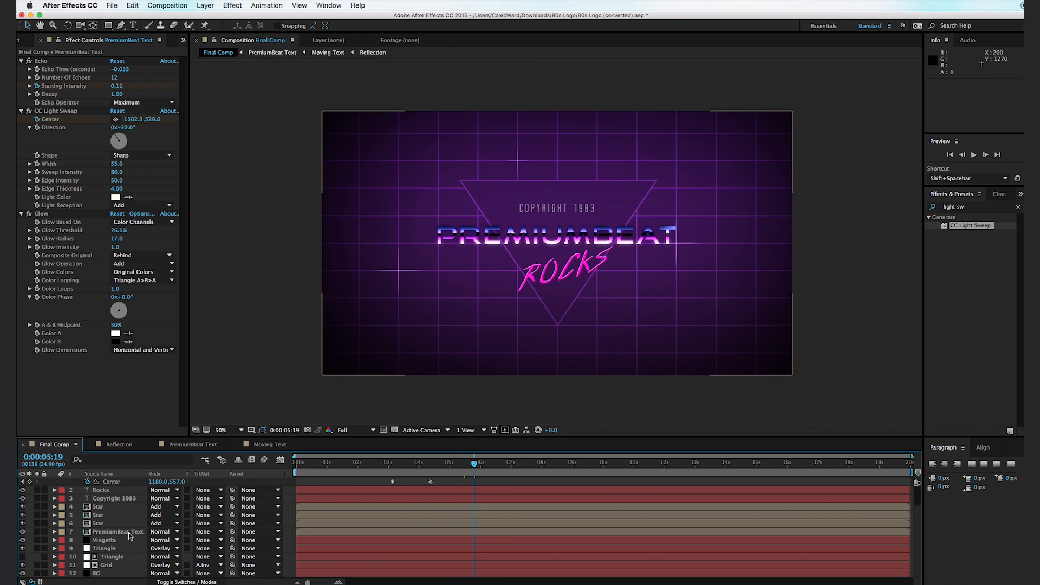
# - Move the PremiumBeat Text layer directly above the Rocks layer and check the frame at about four seconds
pyautogui.moveTo(130, 537); pyautogui.dragTo(128, 510)
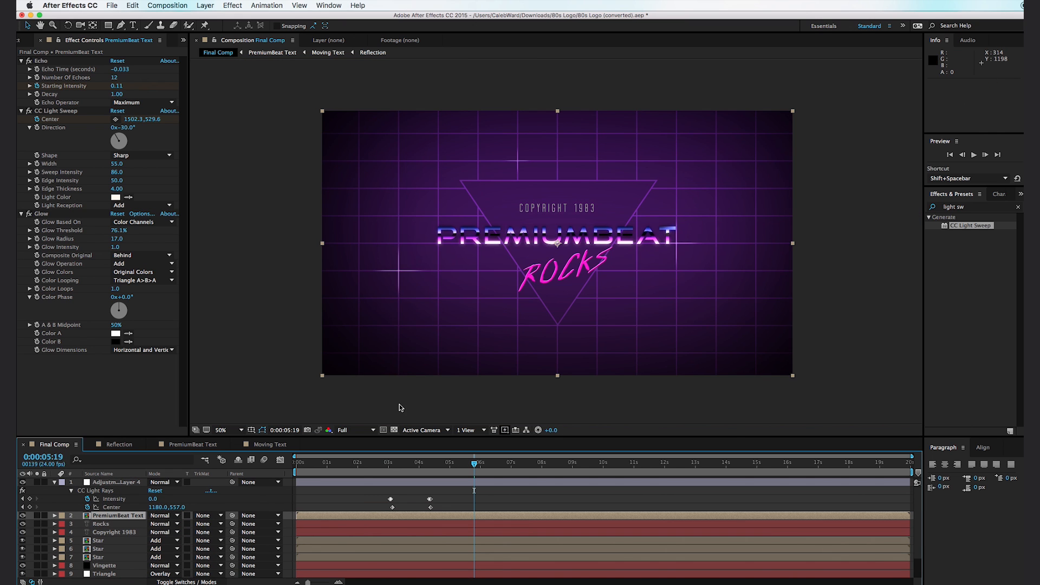
pyautogui.click(419, 465)
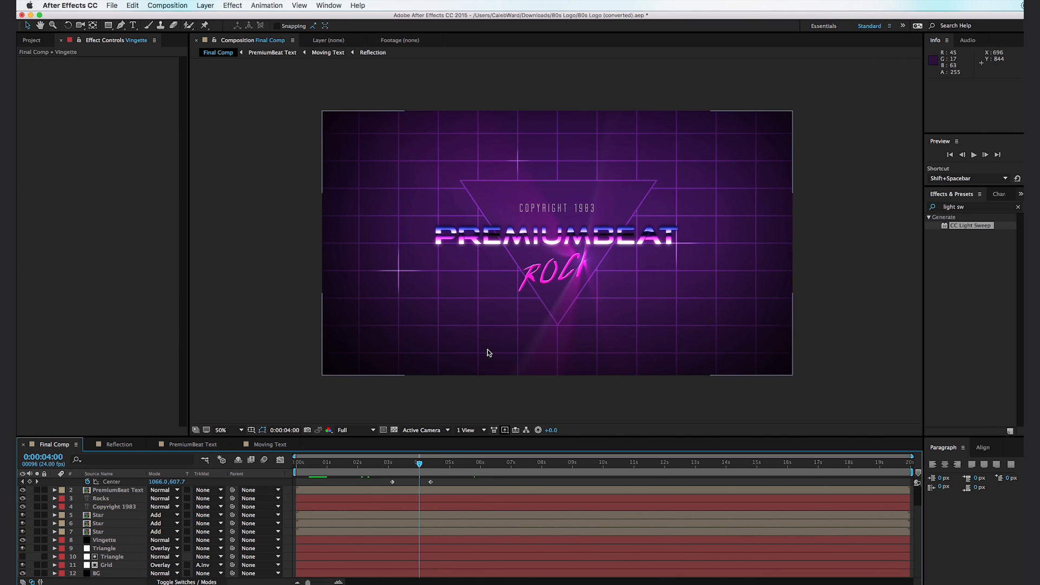
# - Keyframe the Vingette layer's mask expansion at 0 pixels at 0:00:02:10
pyautogui.click(374, 464)
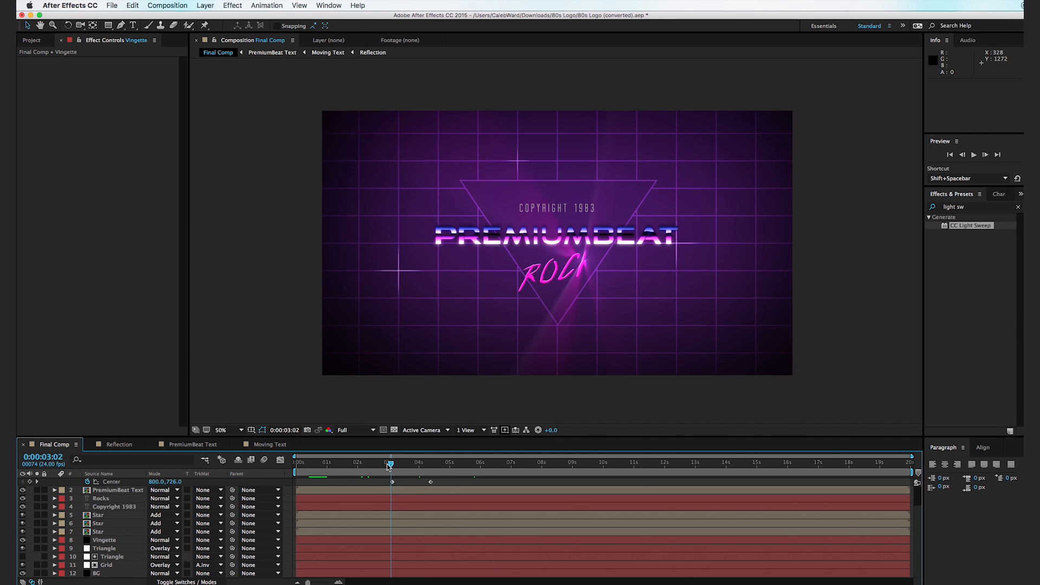
pyautogui.moveTo(373, 465); pyautogui.dragTo(370, 465)
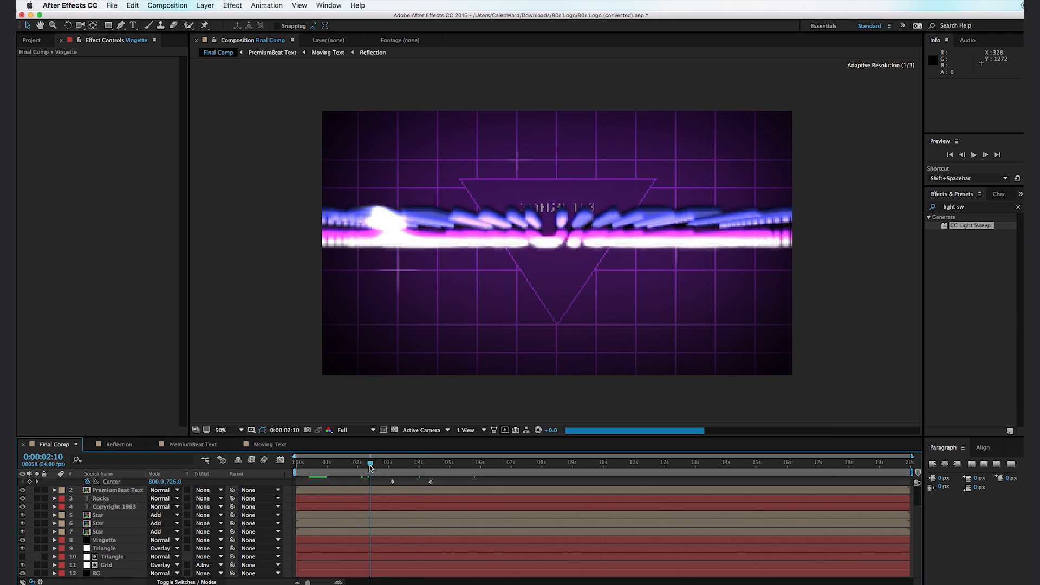
pyautogui.click(63, 541)
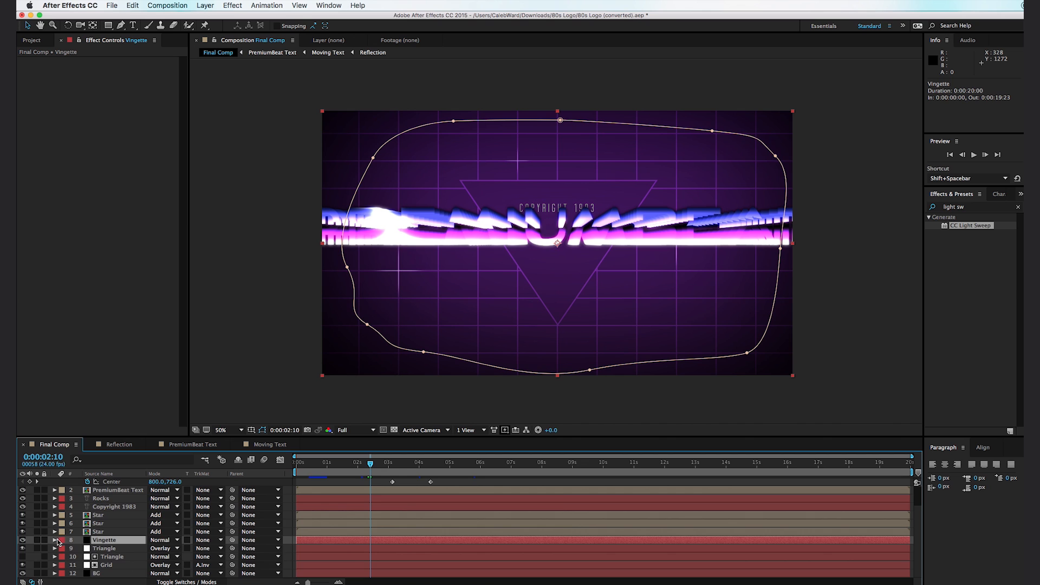
pyautogui.click(55, 541)
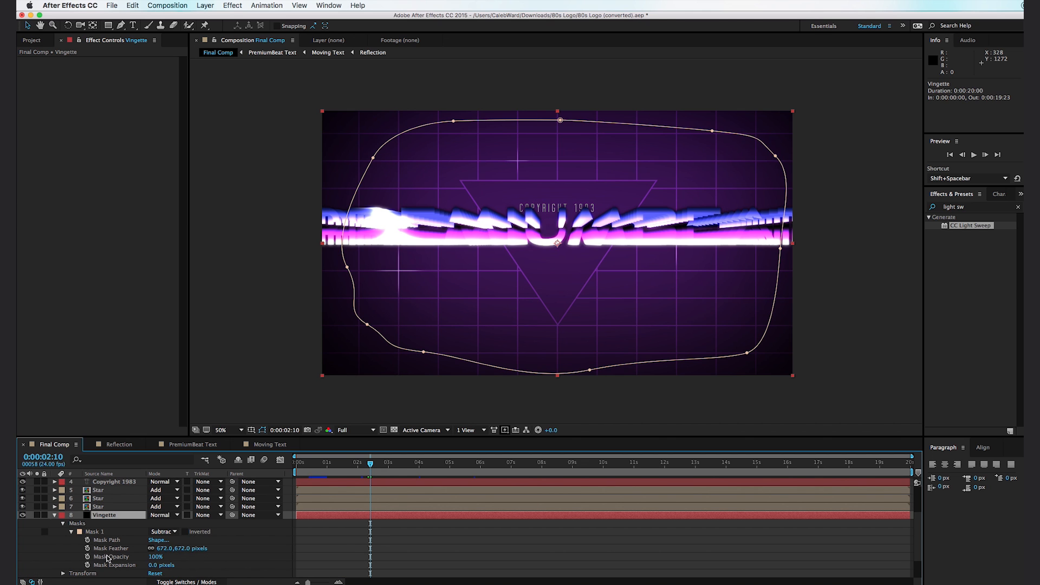
pyautogui.click(88, 565)
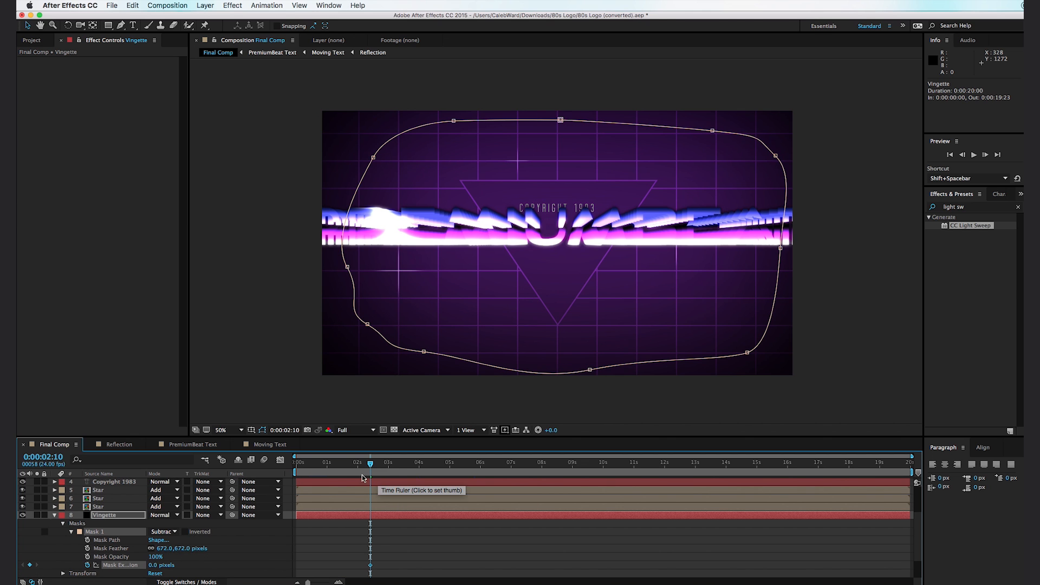
# - Set the vignette mask expansion to -404 pixels at 0:00:01:01 and check the resulting fade-in
pyautogui.click(332, 475)
pyautogui.moveTo(333, 474); pyautogui.dragTo(328, 475)
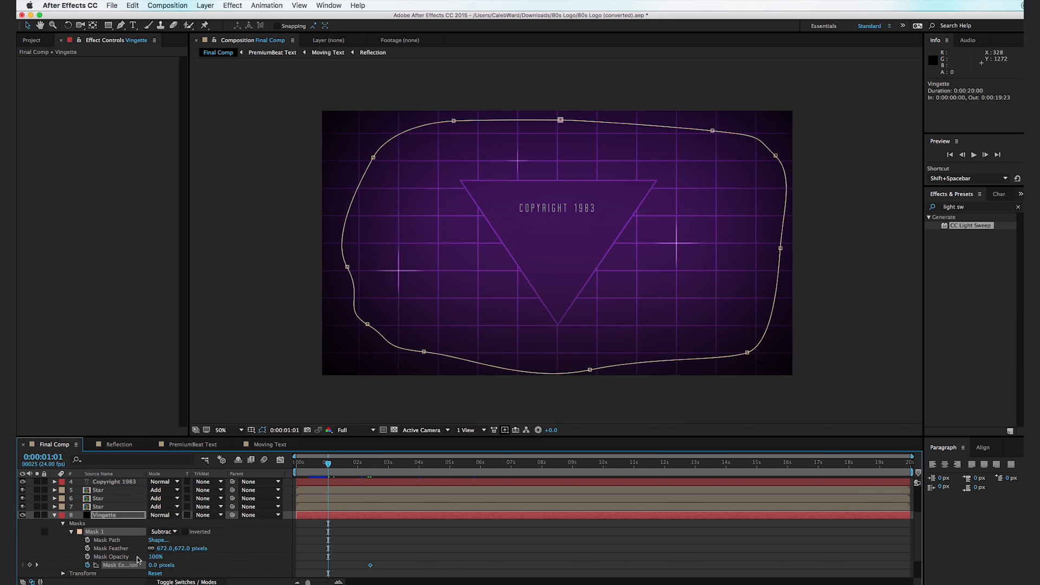
pyautogui.moveTo(158, 568); pyautogui.dragTo(75, 569)
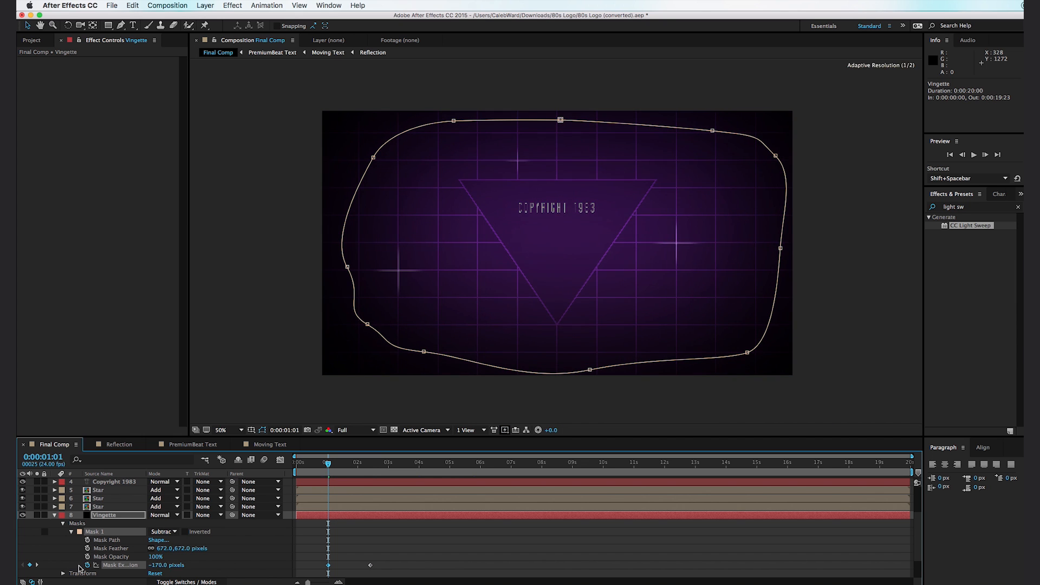
pyautogui.moveTo(161, 567); pyautogui.dragTo(34, 551)
pyautogui.click(234, 392)
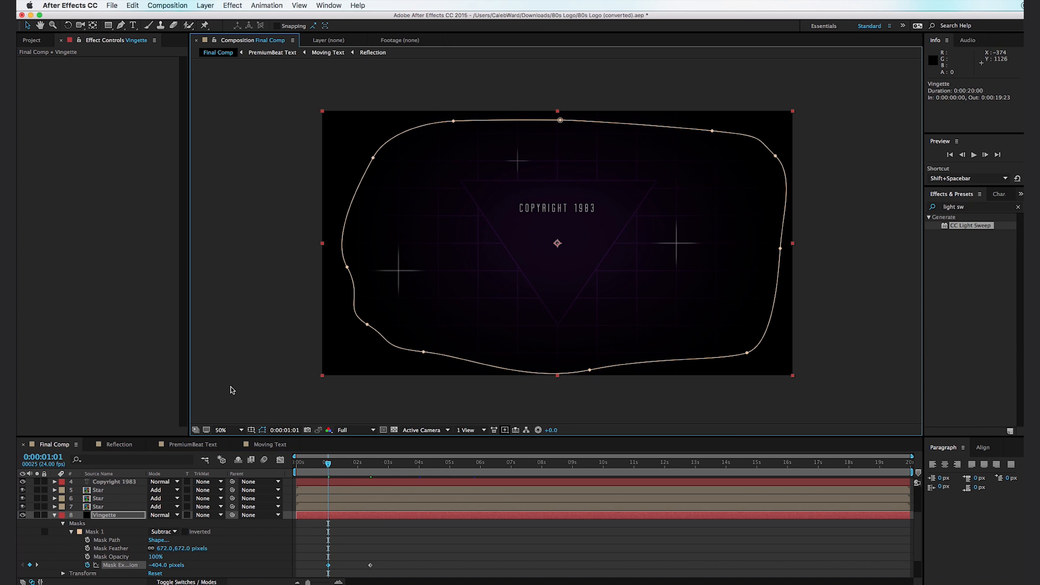
pyautogui.moveTo(330, 467)
pyautogui.mouseDown()
pyautogui.moveTo(363, 471)
pyautogui.moveTo(328, 475)
pyautogui.moveTo(341, 478)
pyautogui.mouseUp()
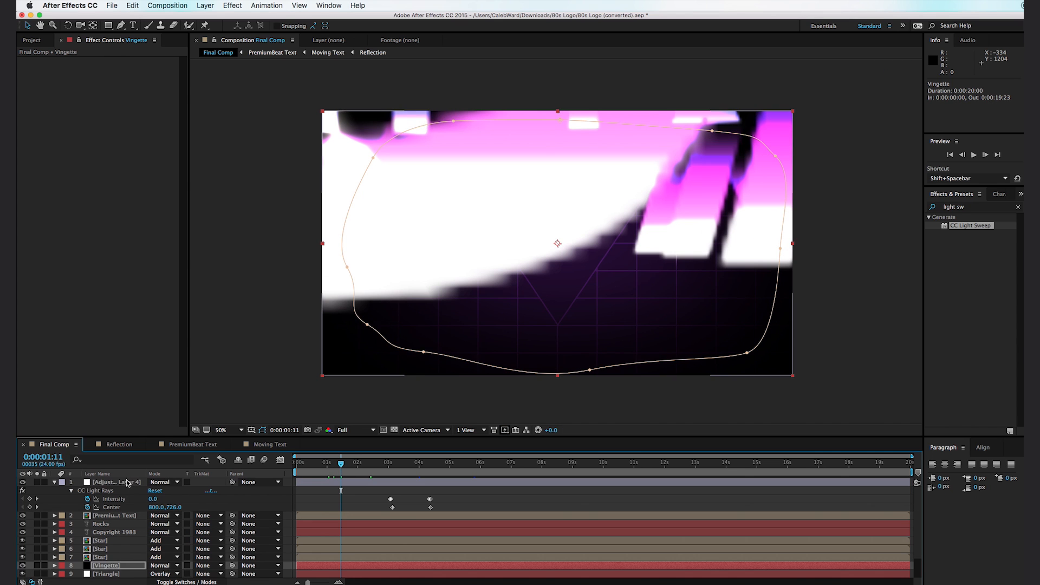
# - Apply the Curves effect to Adjustment Layer 4 after CC Light Rays
pyautogui.click(126, 483)
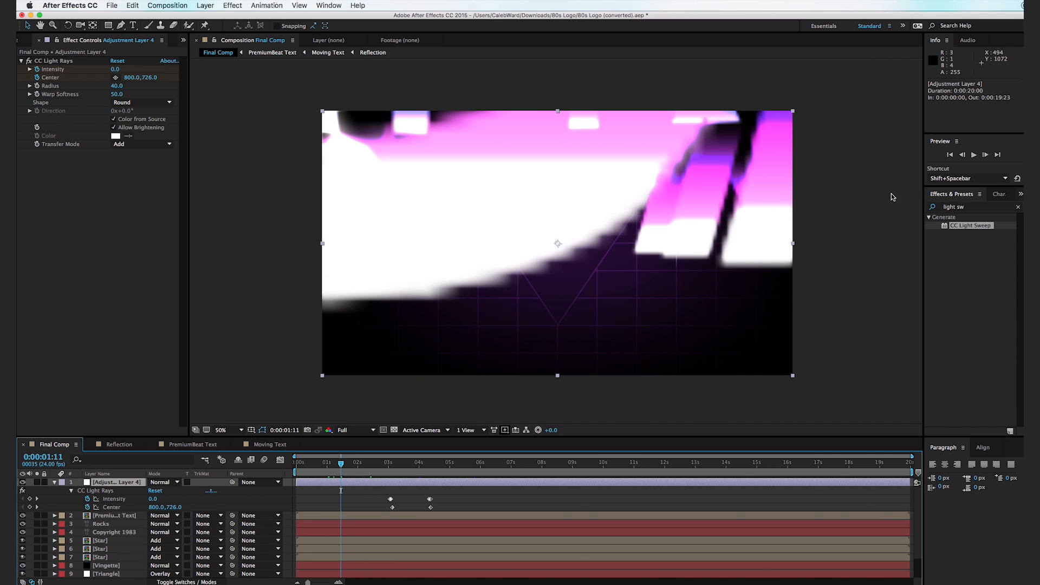
pyautogui.click(974, 209)
pyautogui.press('BackSpace')
pyautogui.write('curves')
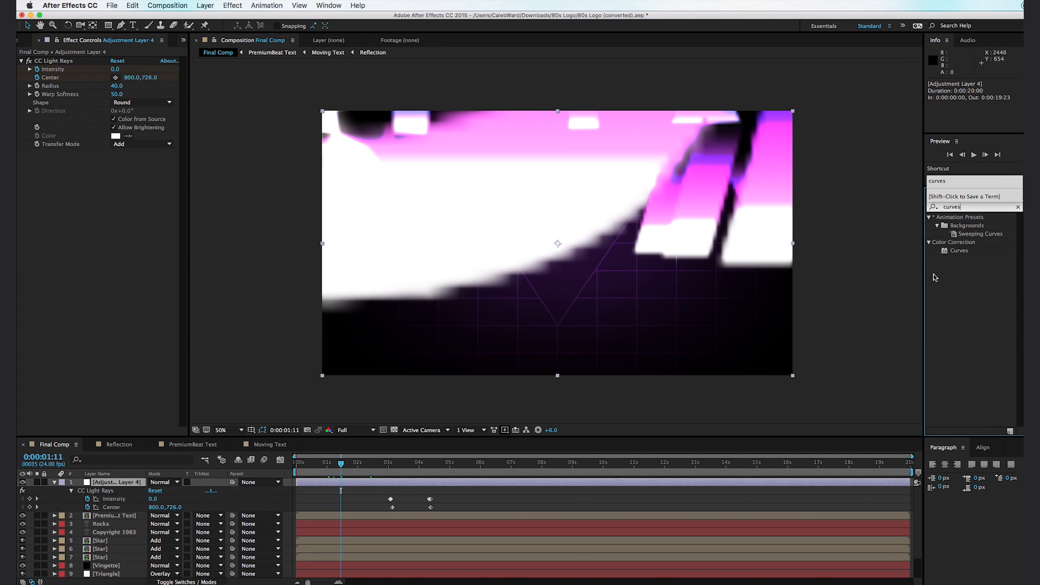
pyautogui.moveTo(958, 250); pyautogui.dragTo(76, 194)
# - Keyframe the default curve at 0:00:02:01 and lower the RGB white point to the bottom at 0:00:00:00 for a fade from black
pyautogui.moveTo(343, 473)
pyautogui.mouseDown()
pyautogui.moveTo(360, 473)
pyautogui.moveTo(348, 474)
pyautogui.mouseUp()
pyautogui.click(360, 477)
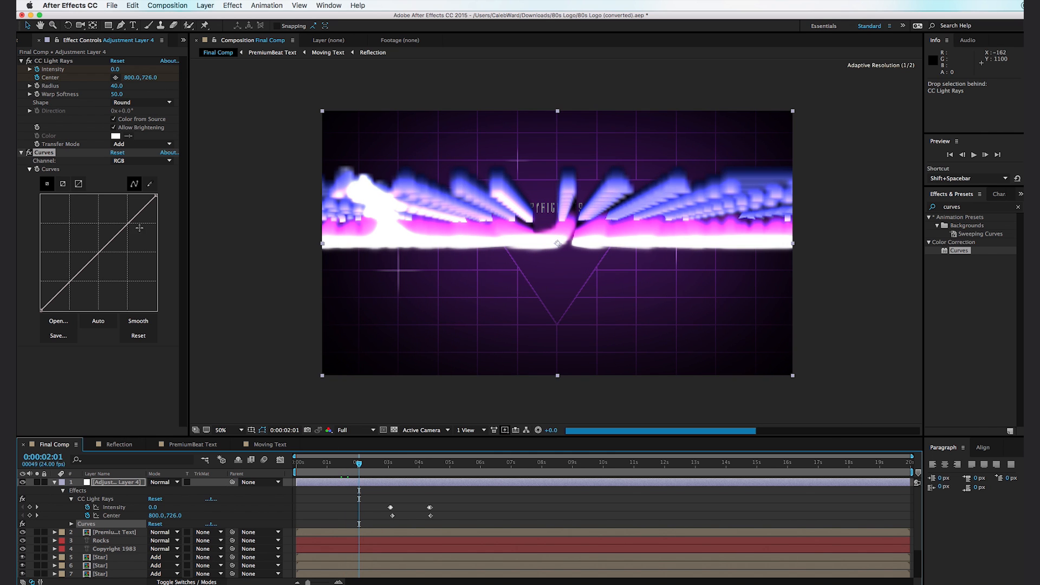
pyautogui.click(38, 169)
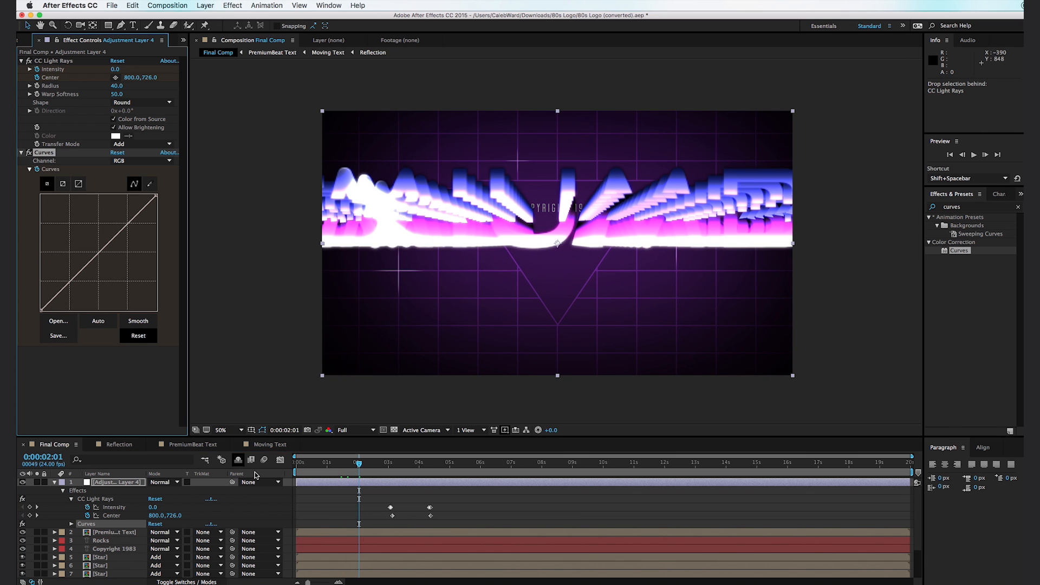
pyautogui.moveTo(345, 474); pyautogui.dragTo(297, 472)
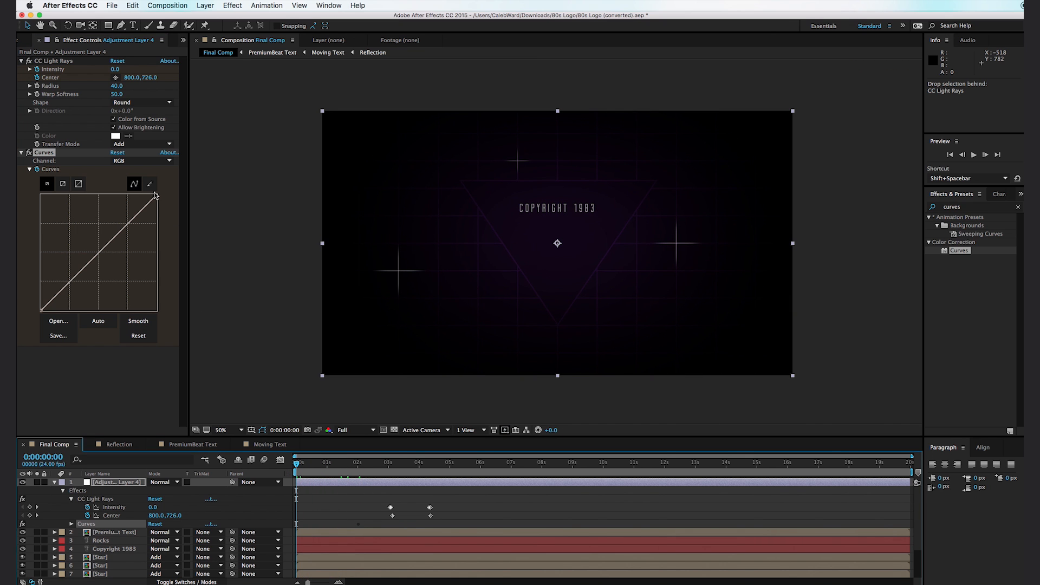
pyautogui.moveTo(156, 194); pyautogui.dragTo(174, 324)
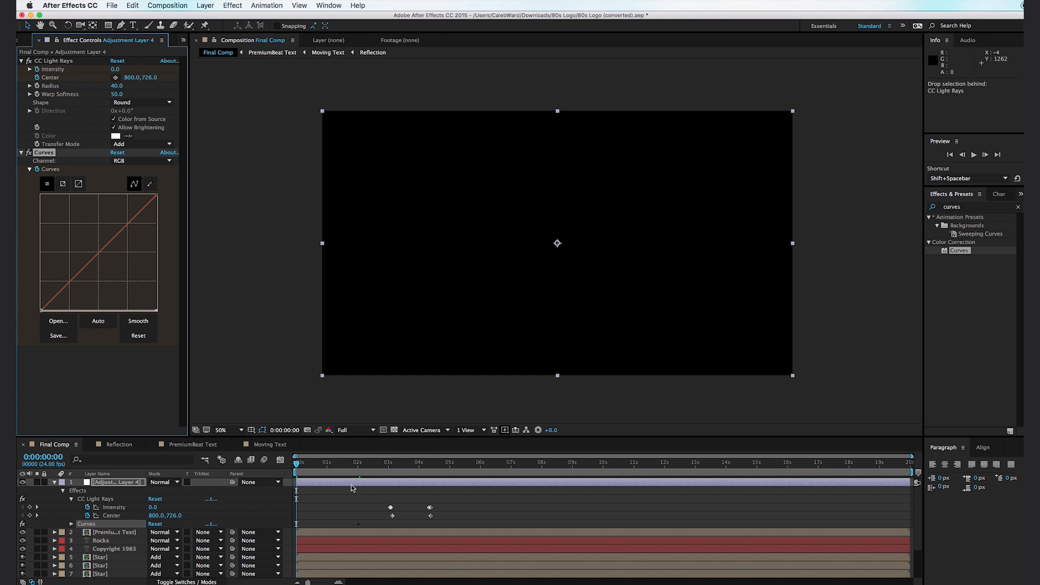
# - Lower the Blue channel's white point to the bottom of the curve at 0:00:00:00
pyautogui.moveTo(317, 471); pyautogui.dragTo(357, 486)
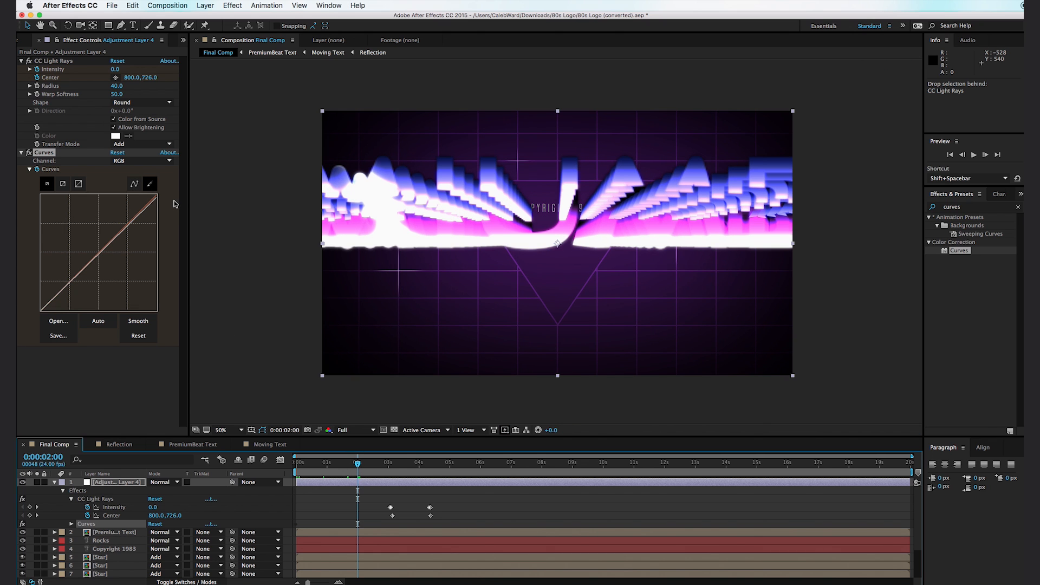
pyautogui.click(152, 161)
pyautogui.click(129, 198)
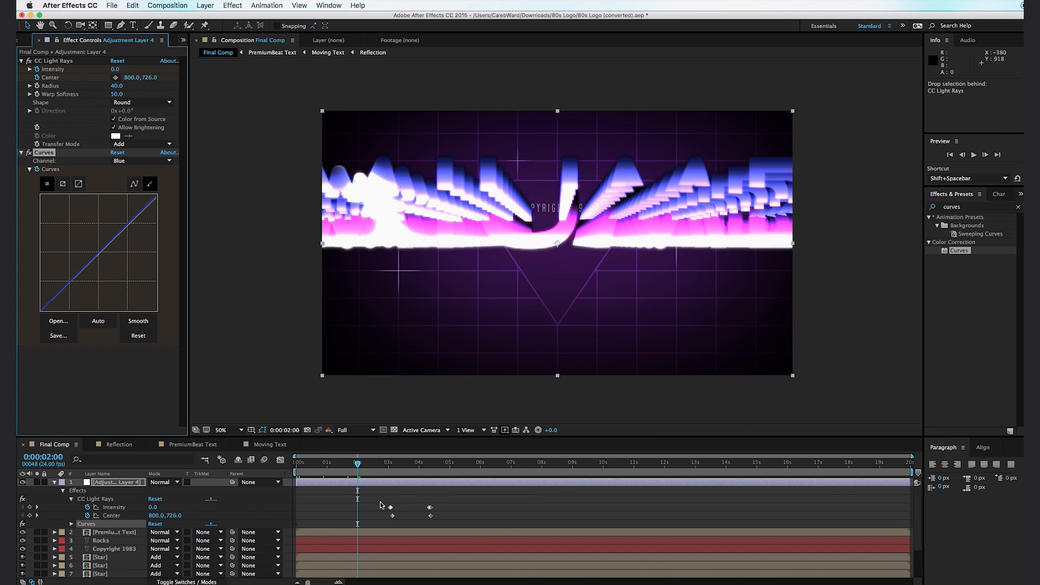
pyautogui.moveTo(346, 464); pyautogui.dragTo(282, 460)
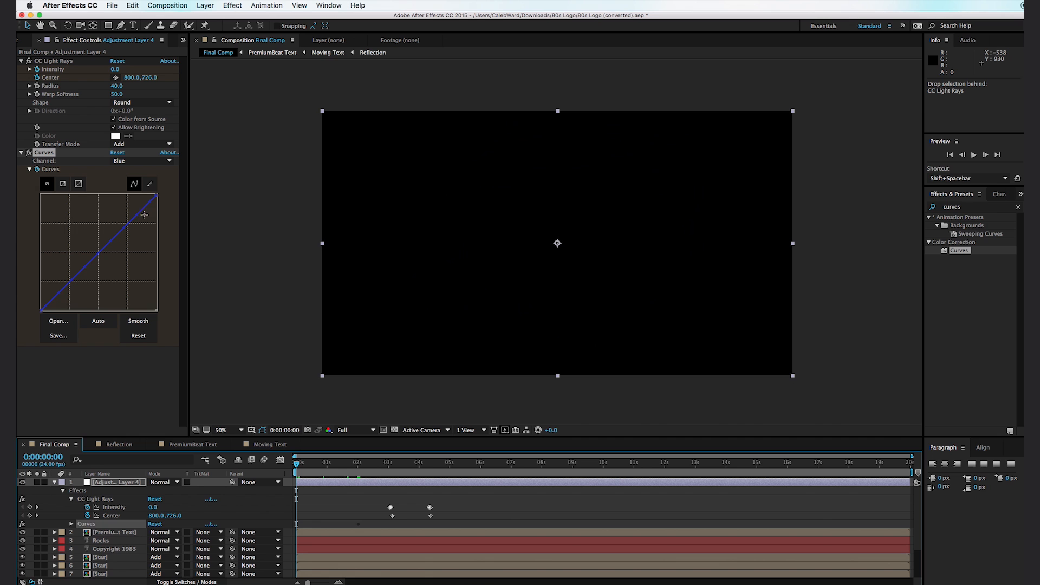
pyautogui.moveTo(155, 196); pyautogui.dragTo(159, 209)
pyautogui.moveTo(190, 314); pyautogui.dragTo(290, 438)
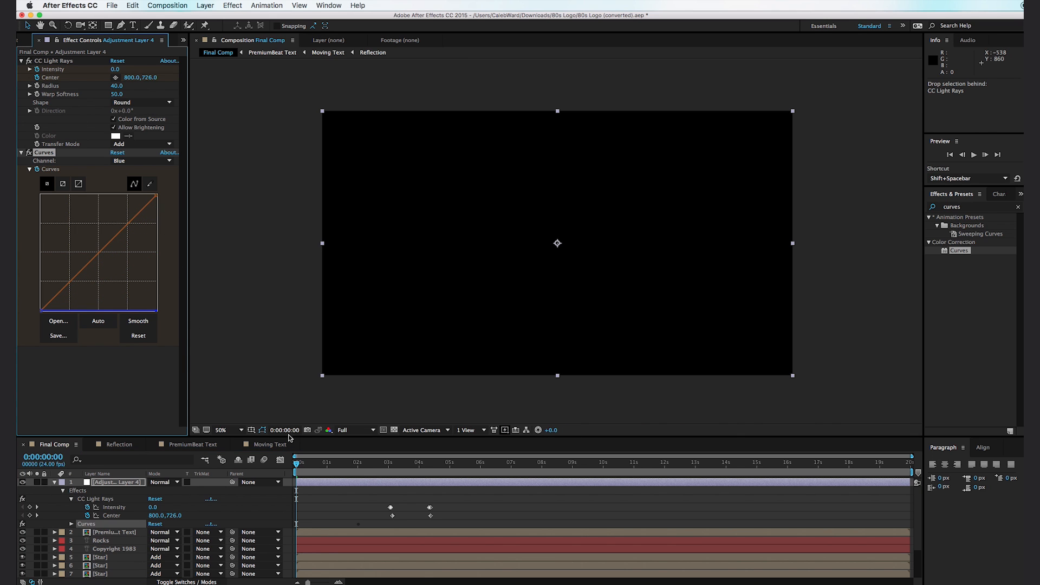
# - Preview the tinted fade from black over roughly the first two seconds
pyautogui.press('space')
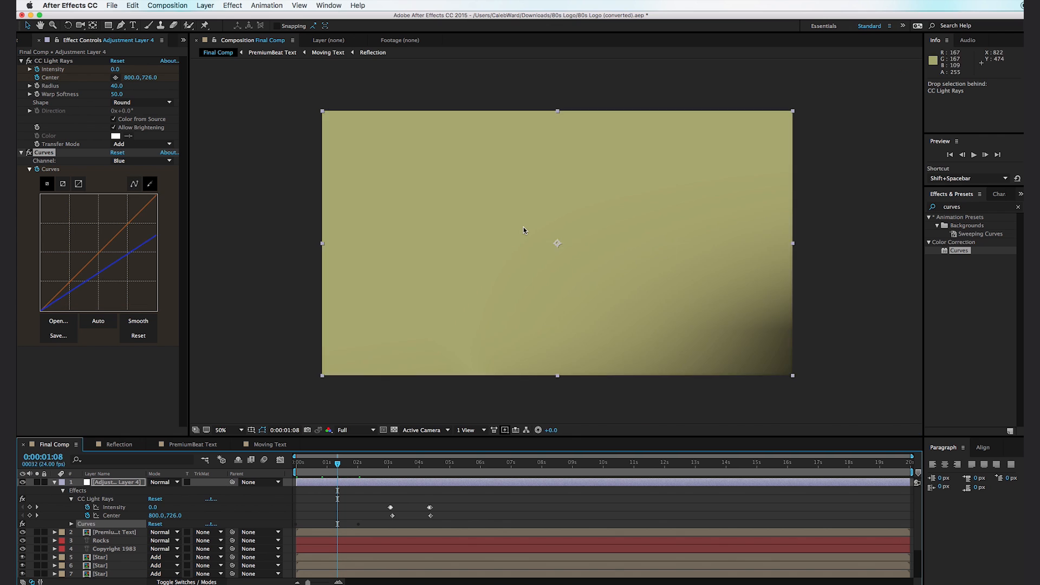
pyautogui.scroll(-2, 531, 216)
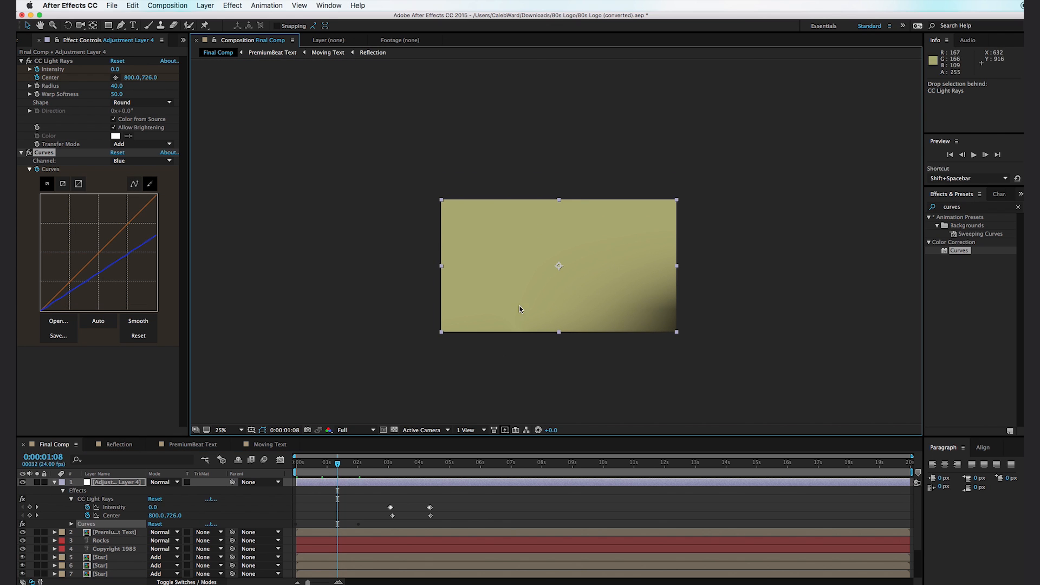
pyautogui.scroll(2, 567, 275)
pyautogui.moveTo(564, 286); pyautogui.dragTo(546, 285)
pyautogui.press('v')
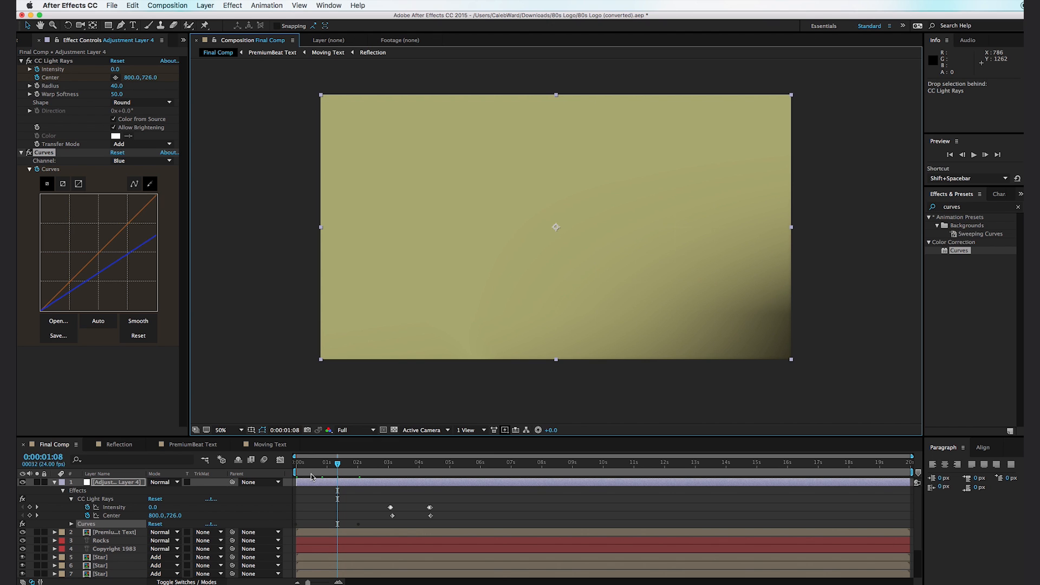
pyautogui.moveTo(308, 473); pyautogui.dragTo(366, 490)
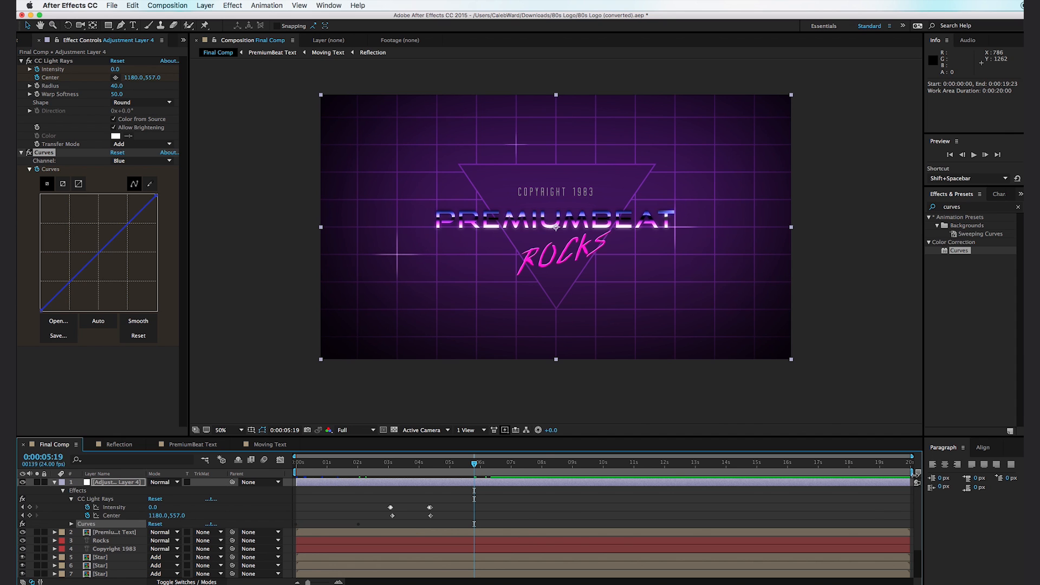
# - End the work area at 0:00:06:00 and trim the composition to it
pyautogui.moveTo(915, 473); pyautogui.dragTo(490, 491)
pyautogui.rightClick(474, 473)
pyautogui.click(490, 499)
# - Keyframe the current Curves at 0:00:04:18, and at 0:00:05:23 lower the Blue and RGB white points to the bottom
pyautogui.moveTo(785, 463); pyautogui.dragTo(782, 464)
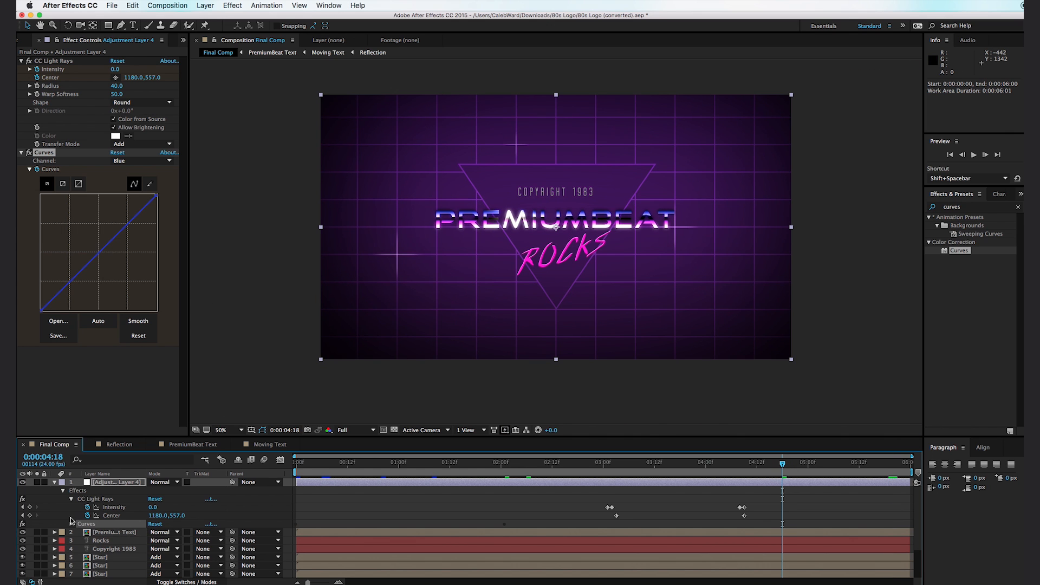
pyautogui.click(72, 524)
pyautogui.click(30, 533)
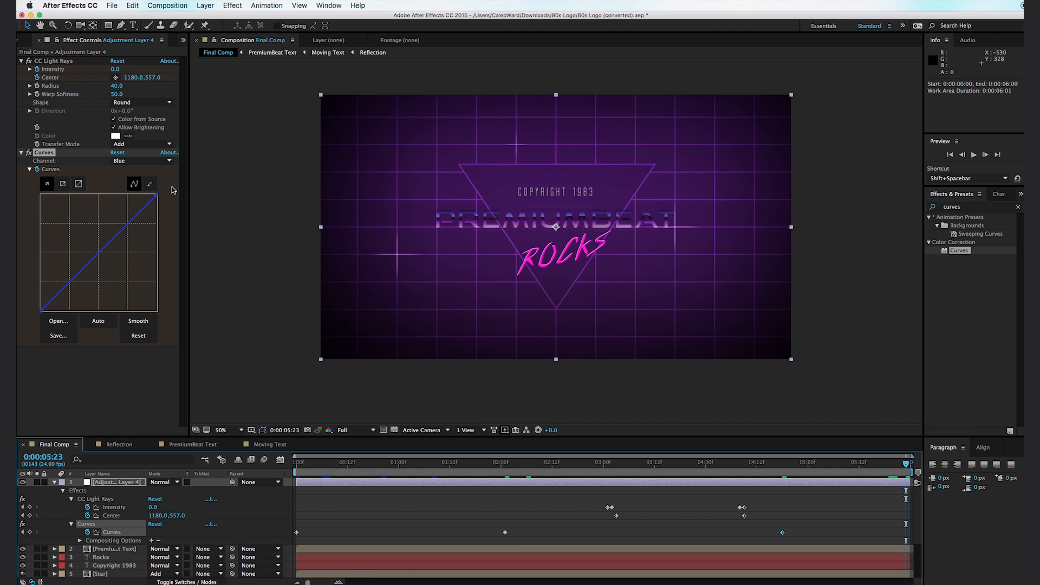
pyautogui.moveTo(153, 197); pyautogui.dragTo(175, 264)
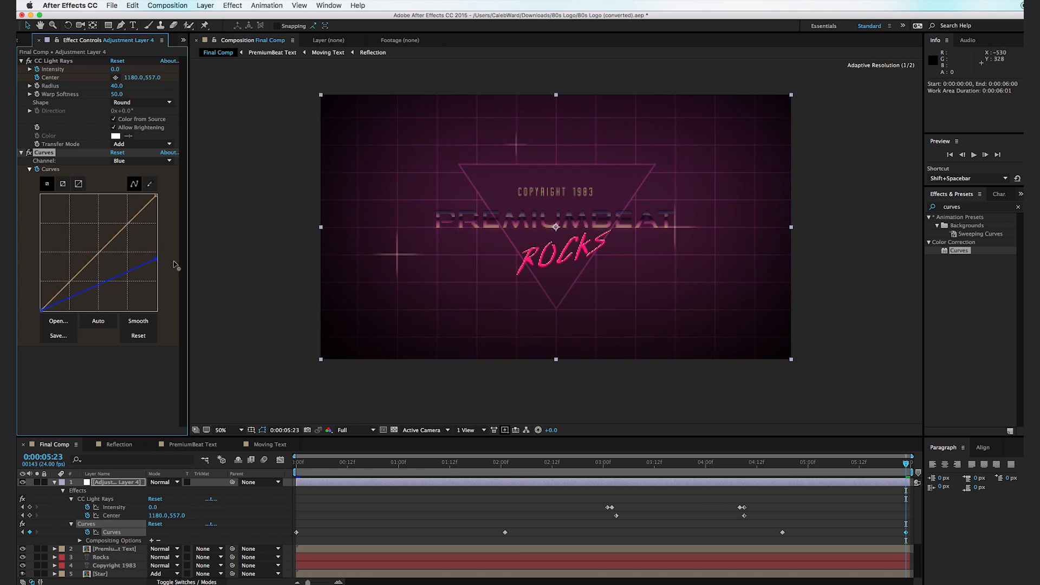
pyautogui.click(125, 163)
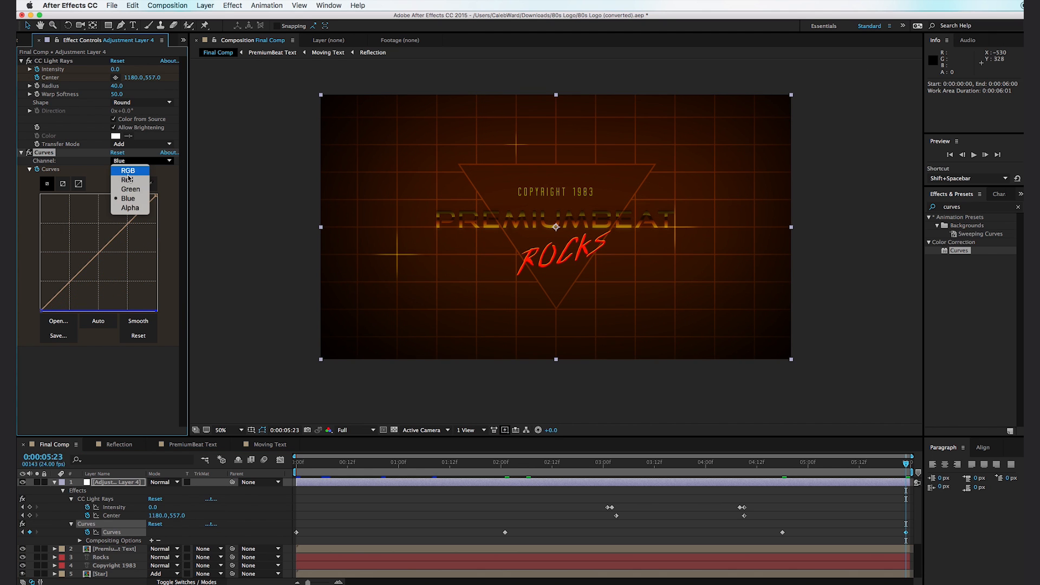
pyautogui.click(129, 167)
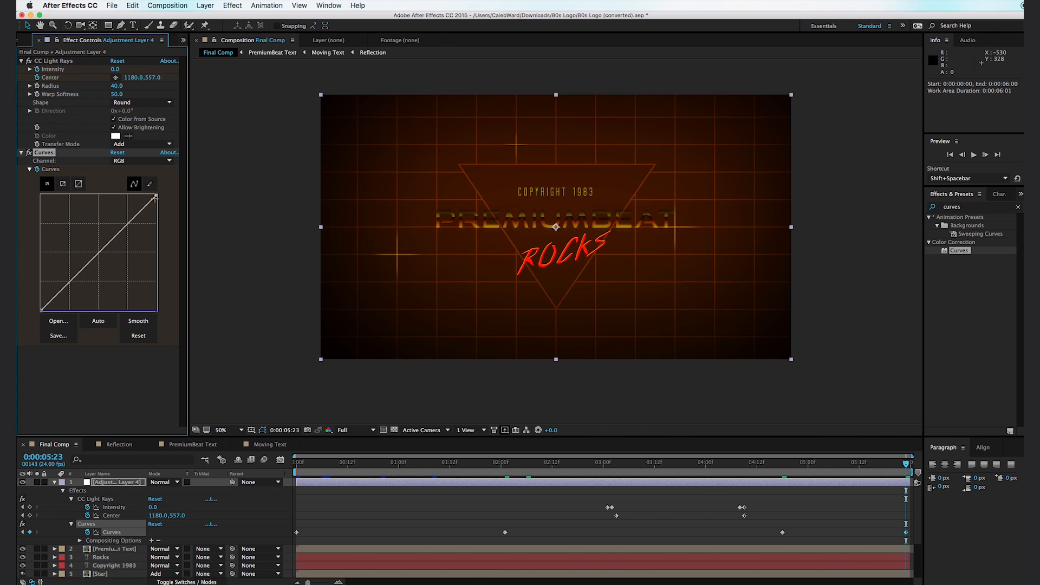
pyautogui.moveTo(156, 196); pyautogui.dragTo(185, 331)
# - Move the first Curves keyframe and the work area start to 0:00:00:20, and trim the composition to the work area
pyautogui.moveTo(789, 471); pyautogui.dragTo(382, 465)
pyautogui.moveTo(297, 537); pyautogui.dragTo(384, 538)
pyautogui.moveTo(382, 467); pyautogui.dragTo(361, 473)
pyautogui.rightClick(401, 472)
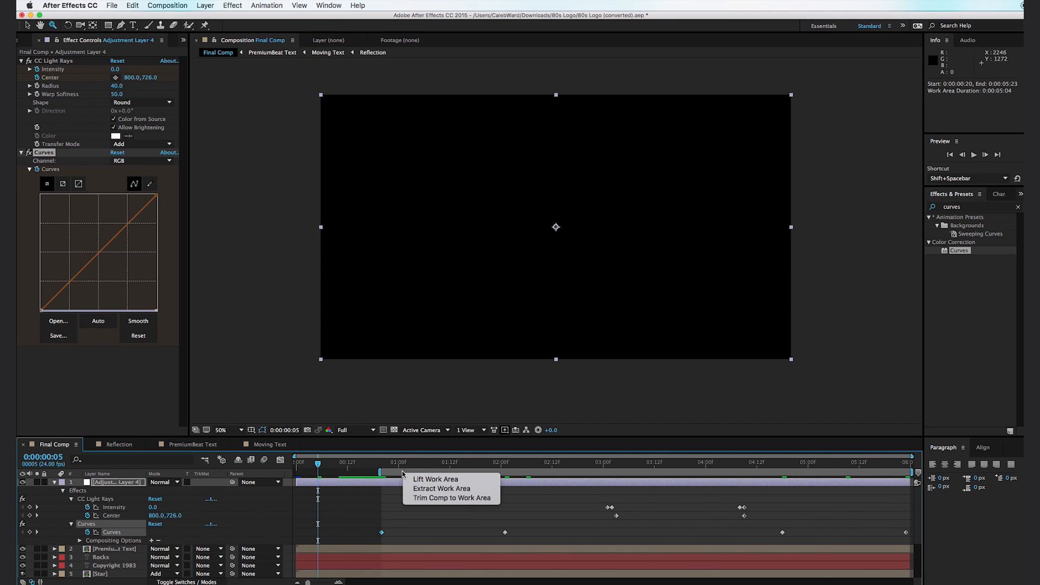
pyautogui.click(428, 496)
# - Preview the trimmed animation and move the third Curves keyframe to 0:00:05:03 to start the fade-out there
pyautogui.click(306, 463)
pyautogui.press('space')
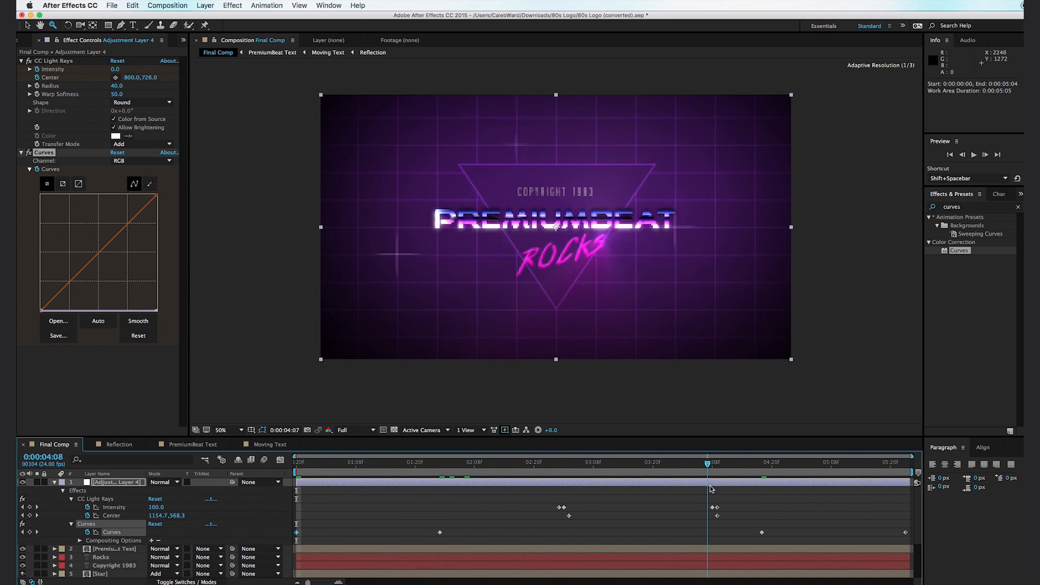
pyautogui.moveTo(810, 496); pyautogui.dragTo(772, 535)
pyautogui.moveTo(756, 467); pyautogui.dragTo(853, 476)
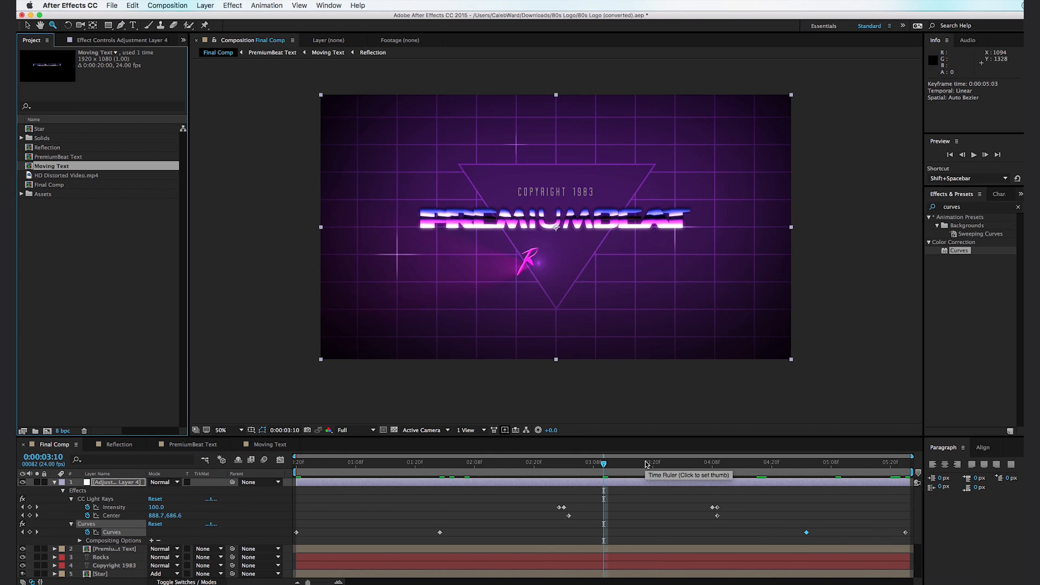
pyautogui.click(664, 465)
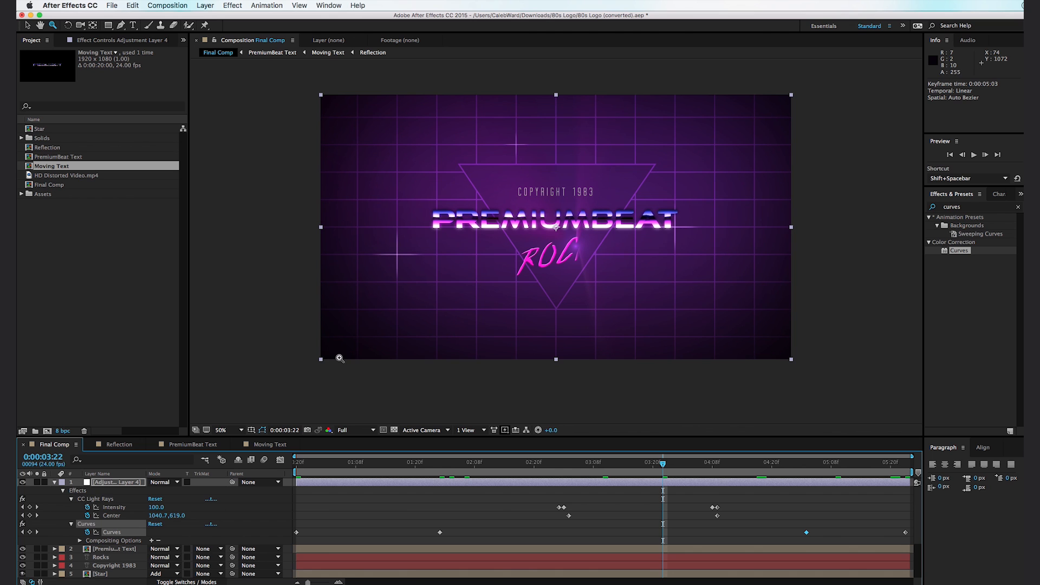
# - Add HD Distorted Video.mp4 directly below Adjustment Layer 4 in Screen mode and check it around 0:00:04:04
pyautogui.moveTo(74, 176); pyautogui.dragTo(135, 543)
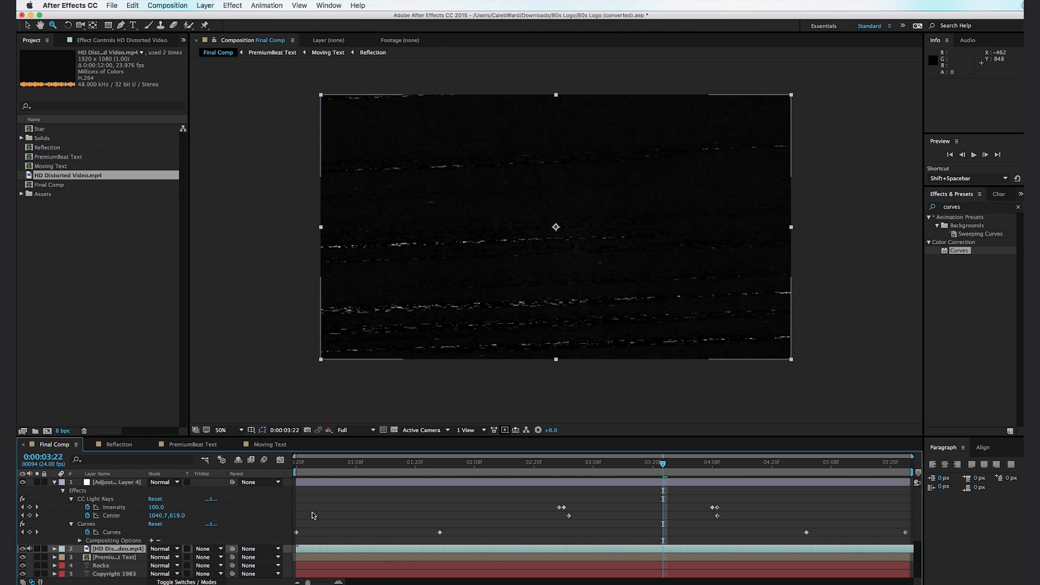
pyautogui.click(163, 549)
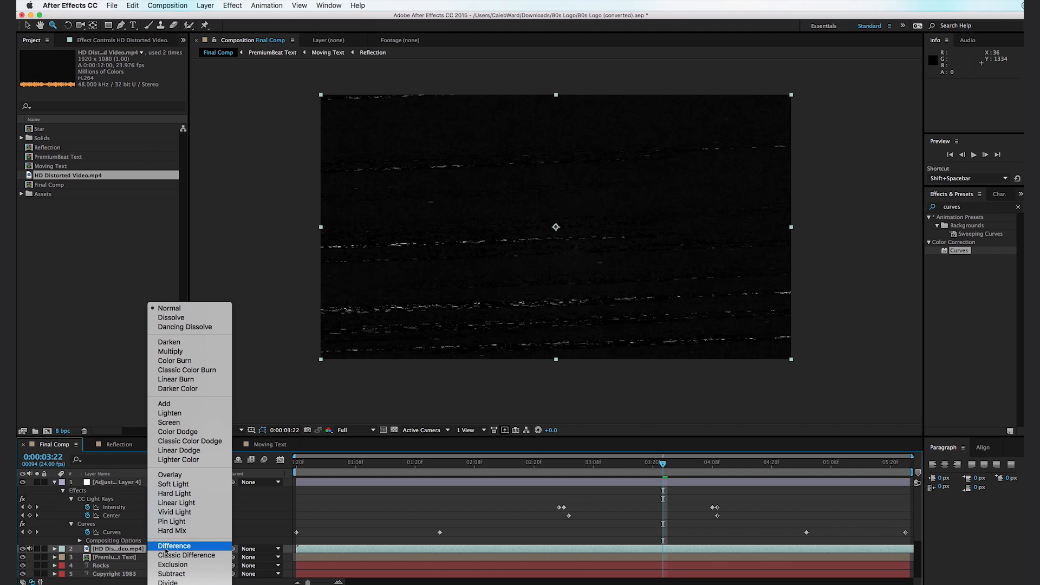
pyautogui.click(196, 422)
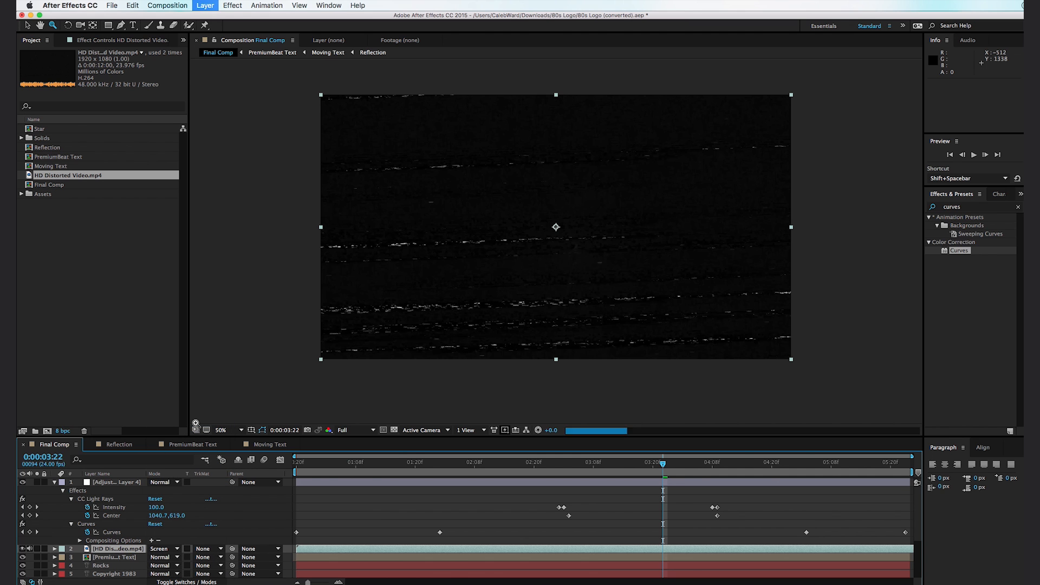
pyautogui.click(688, 472)
pyautogui.moveTo(615, 466); pyautogui.dragTo(694, 476)
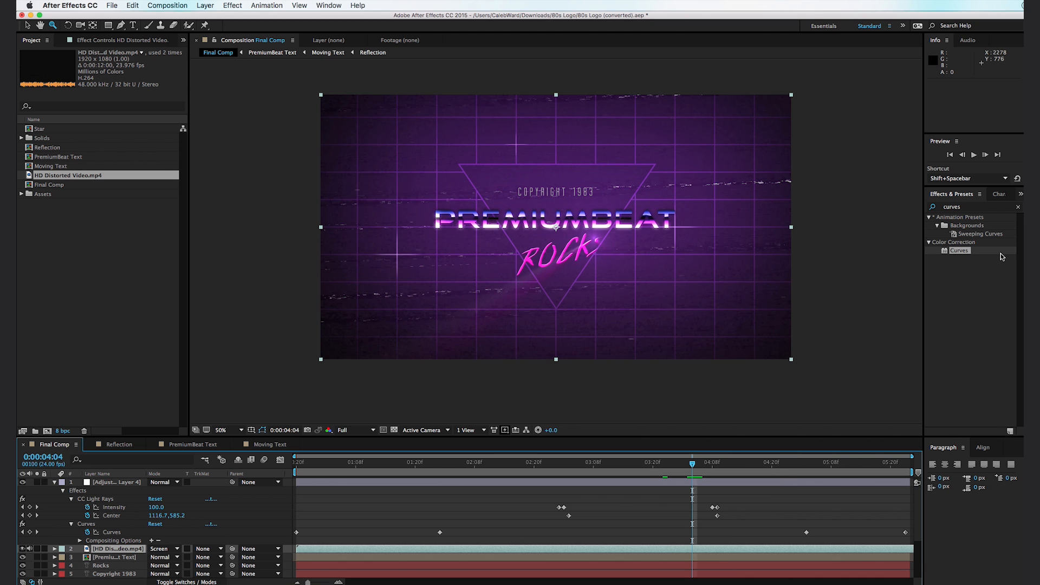
# - Add a second Curves effect to Adjustment Layer 4, raising its RGB black point and lowering its white point slightly for a faded look
pyautogui.moveTo(970, 252); pyautogui.dragTo(106, 485)
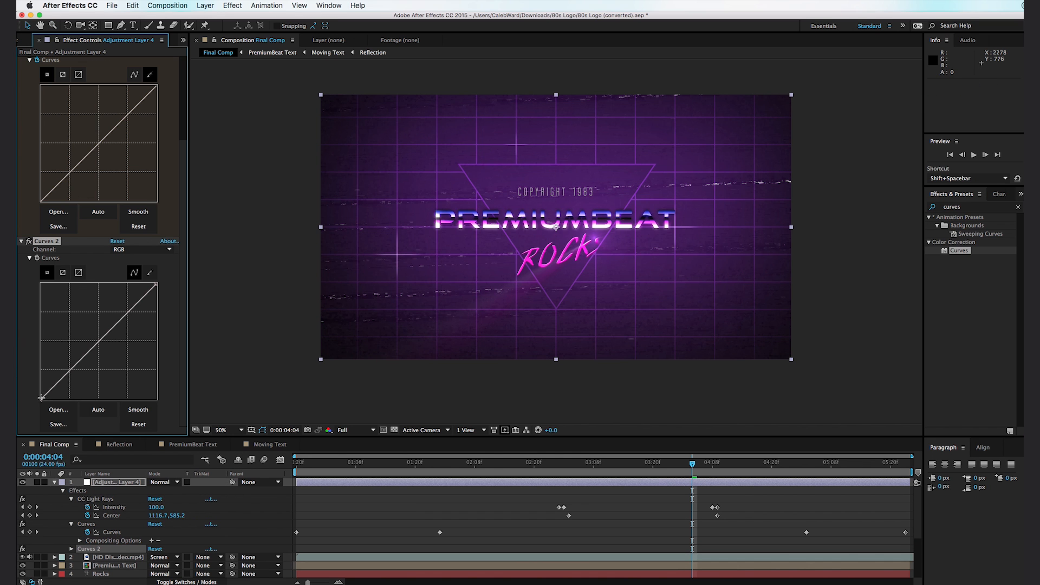
pyautogui.moveTo(42, 399)
pyautogui.mouseDown()
pyautogui.moveTo(48, 380)
pyautogui.moveTo(52, 388)
pyautogui.mouseUp()
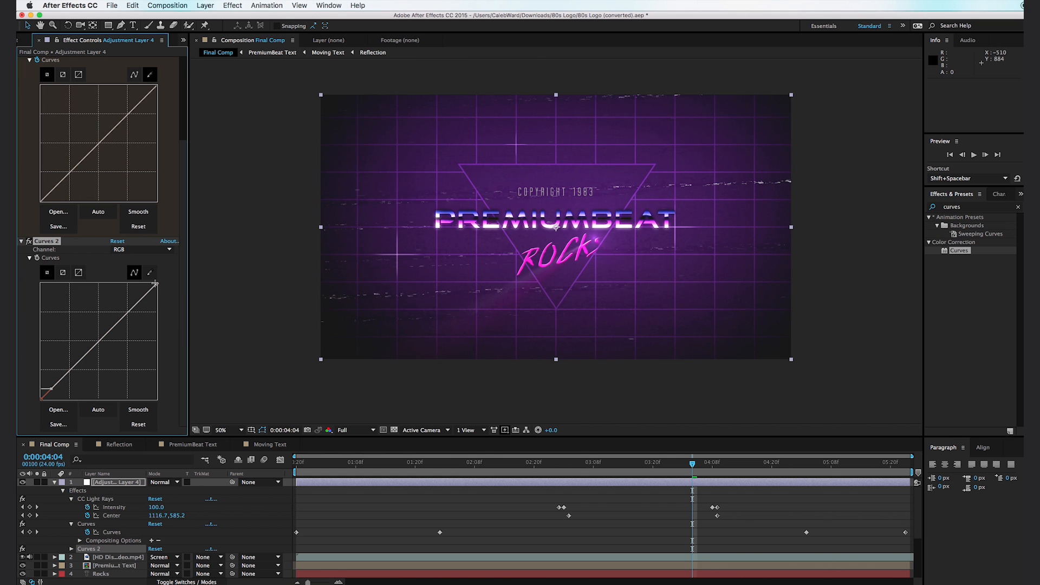
pyautogui.moveTo(155, 285); pyautogui.dragTo(141, 302)
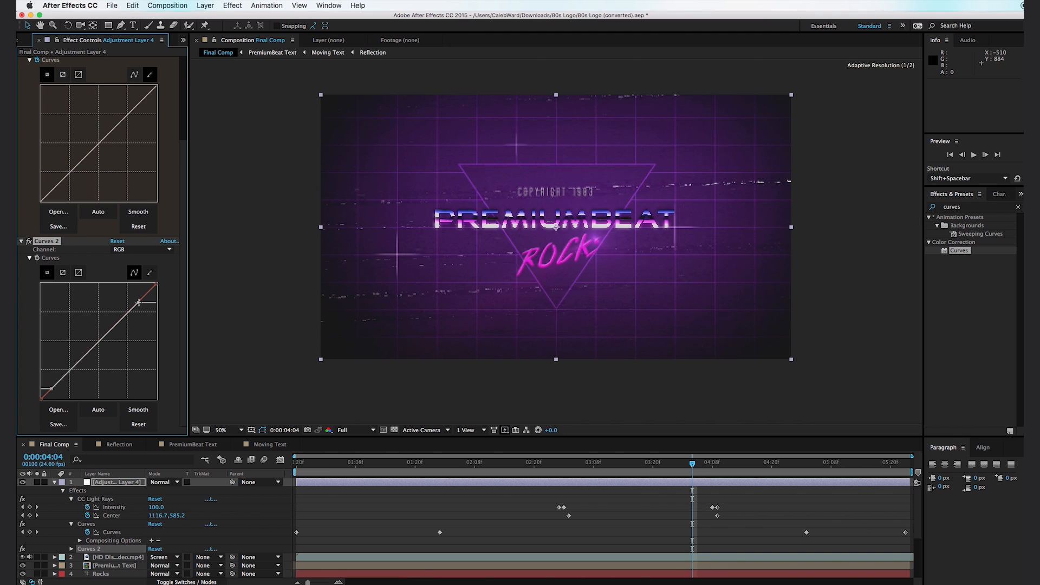
pyautogui.click(417, 394)
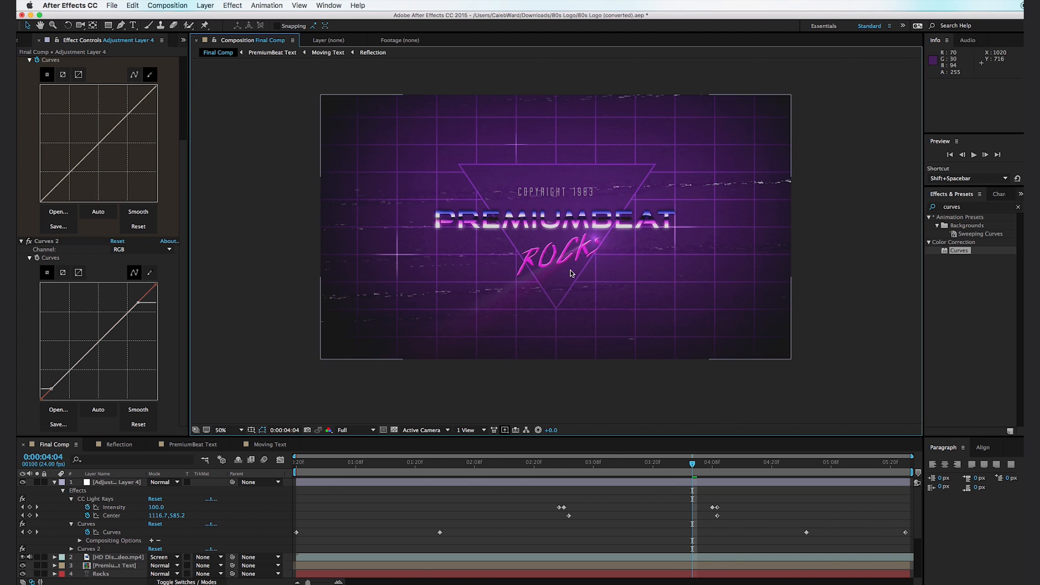
pyautogui.scroll(2, 605, 245)
pyautogui.scroll(-2, 662, 214)
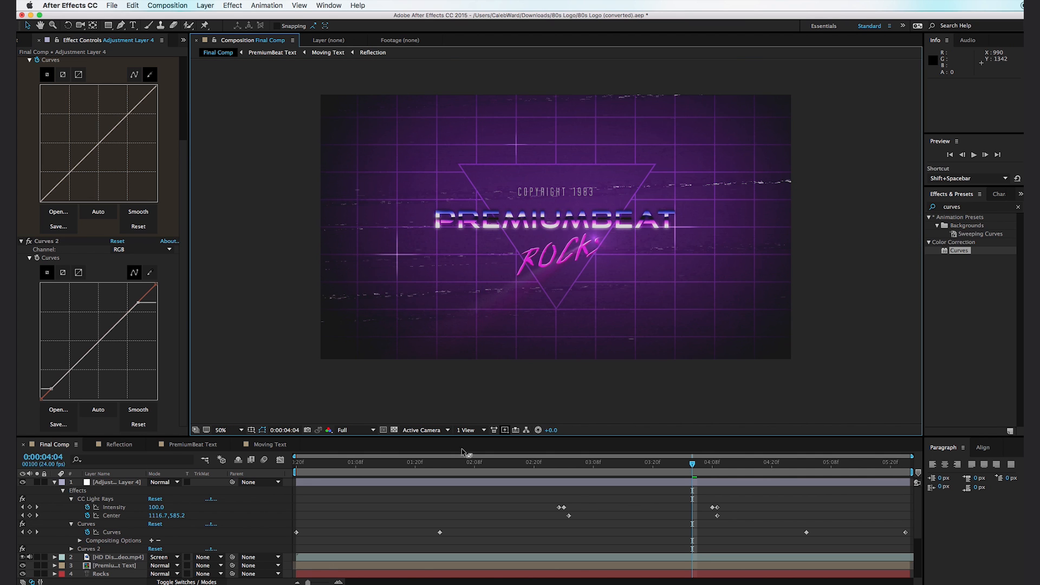
# - Preview the animation from the start of the work area with the faded contrast and distorted-video overlay
pyautogui.moveTo(370, 467); pyautogui.dragTo(301, 467)
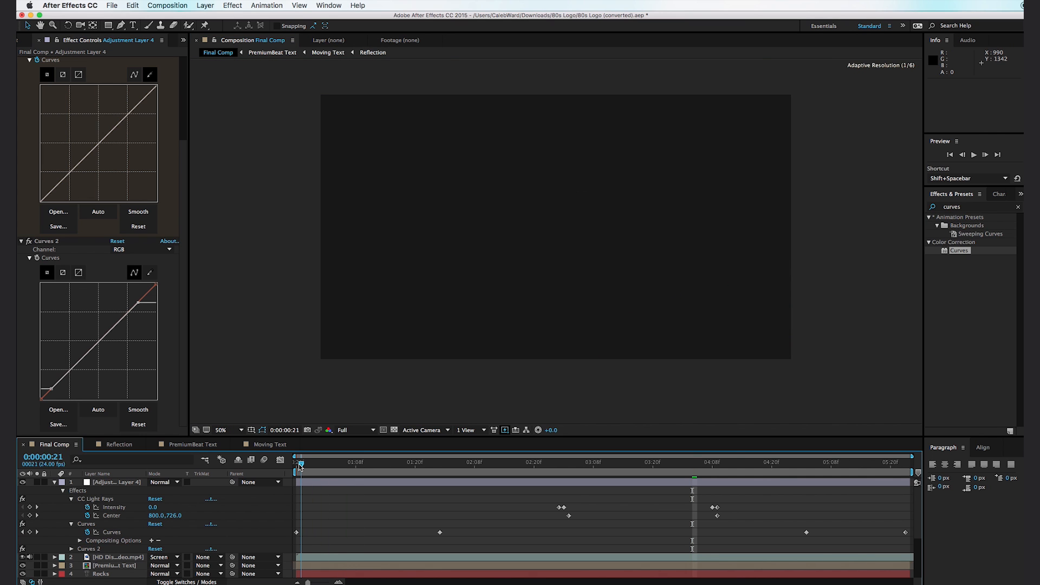
pyautogui.press('space')
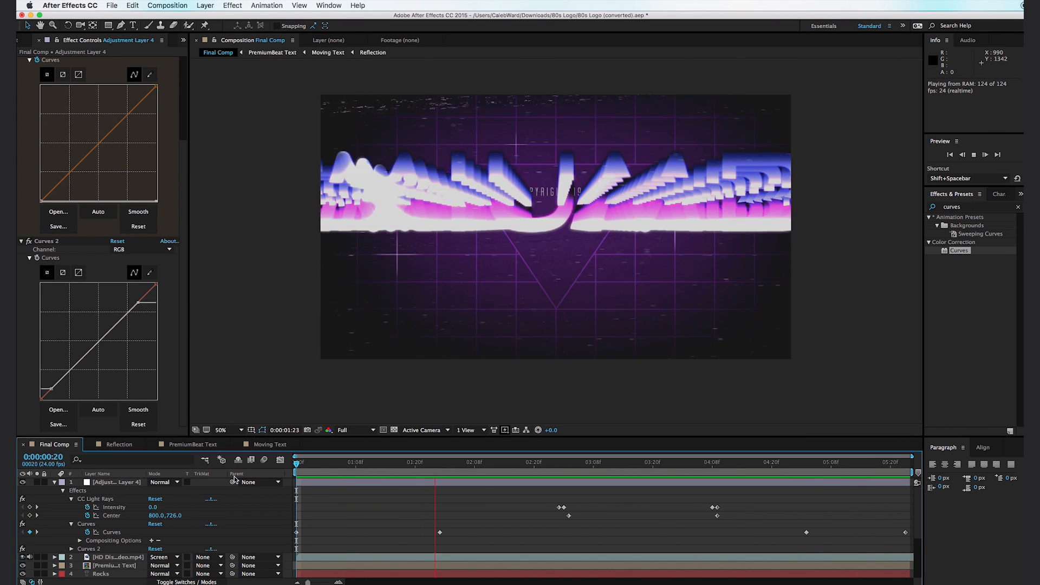
pyautogui.moveTo(404, 469); pyautogui.dragTo(297, 473)
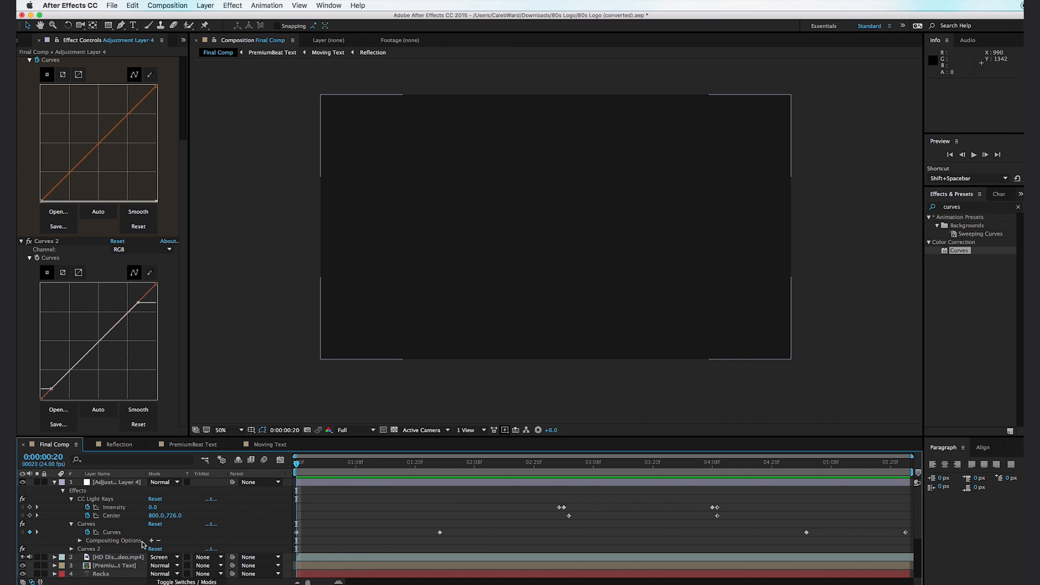
# - In the PremiumBeat Text composition, set the Moving Text layer's Position keyframe at 0:00:01:00 to about 970, 566, -3190
pyautogui.doubleClick(107, 565)
pyautogui.moveTo(323, 466)
pyautogui.mouseDown()
pyautogui.moveTo(425, 465)
pyautogui.moveTo(337, 475)
pyautogui.mouseUp()
pyautogui.click(113, 485)
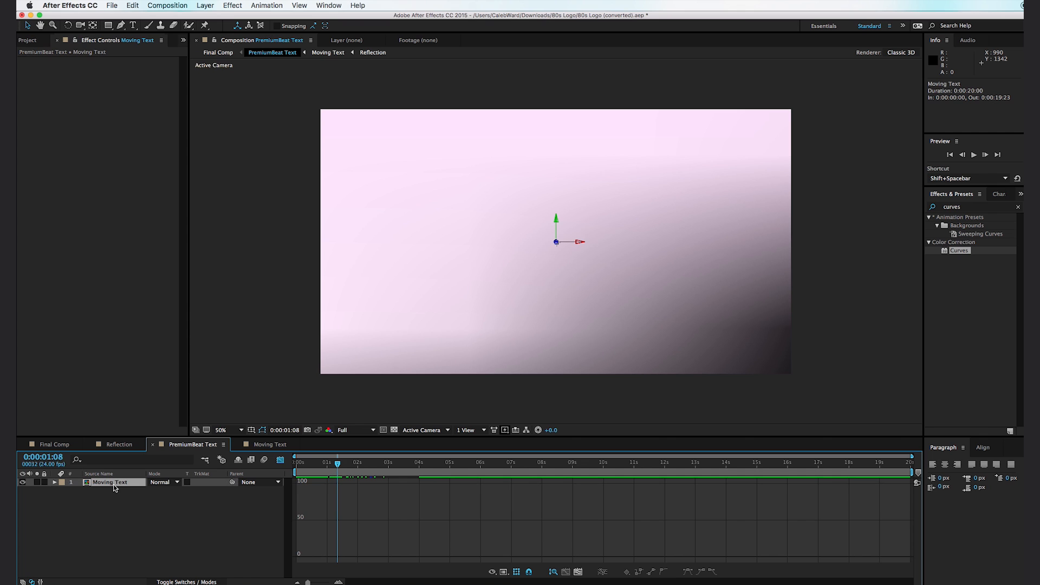
pyautogui.press('p')
pyautogui.click(281, 460)
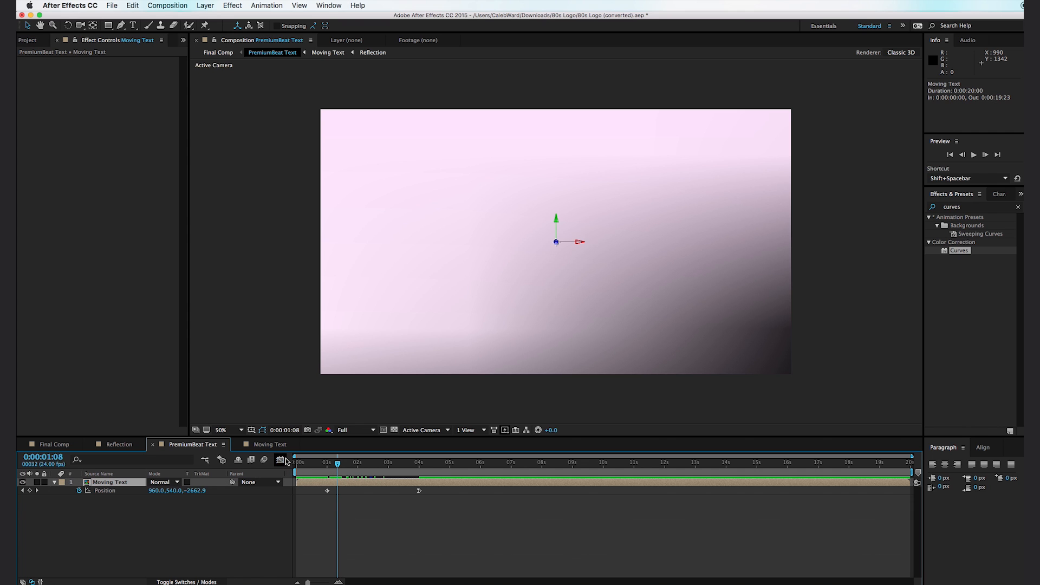
pyautogui.moveTo(336, 465); pyautogui.dragTo(328, 470)
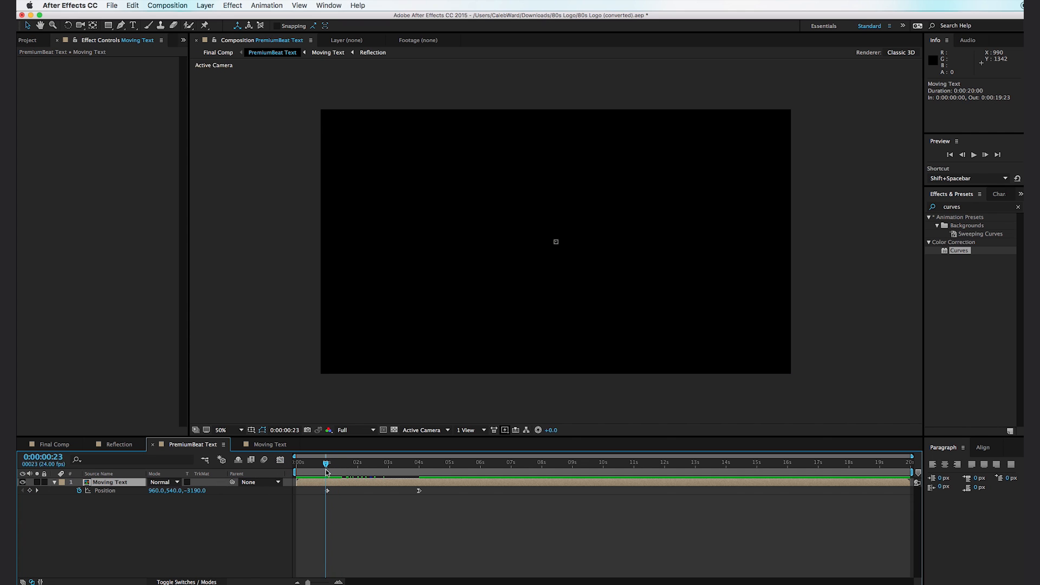
pyautogui.click(200, 491)
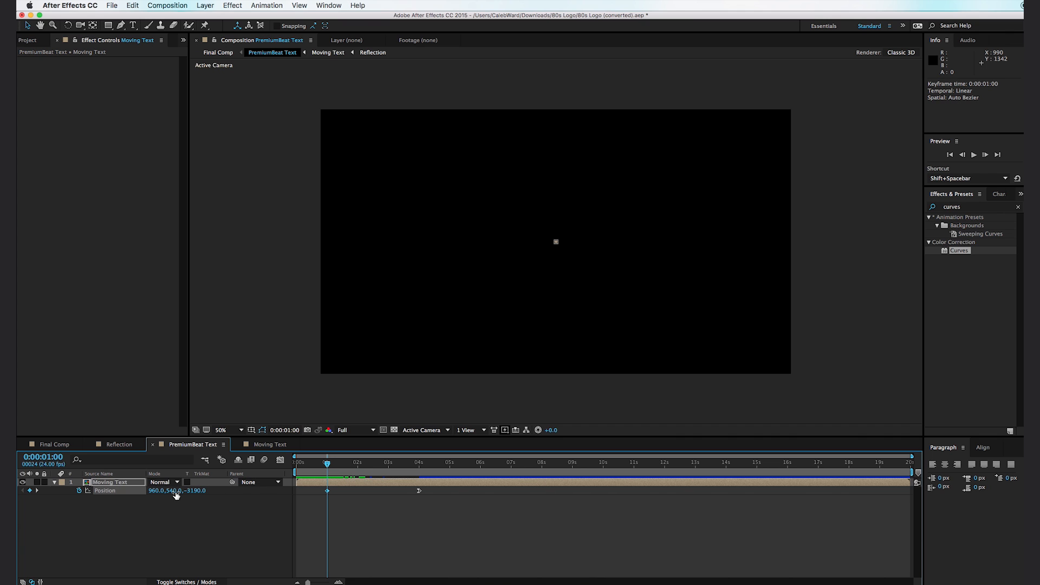
pyautogui.moveTo(178, 492); pyautogui.dragTo(179, 491)
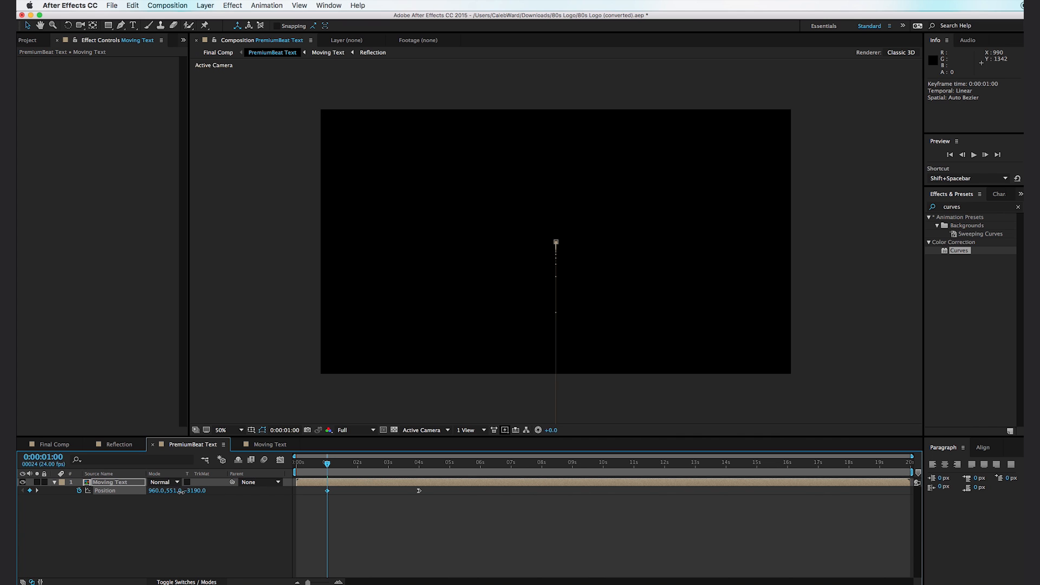
pyautogui.moveTo(321, 465); pyautogui.dragTo(336, 465)
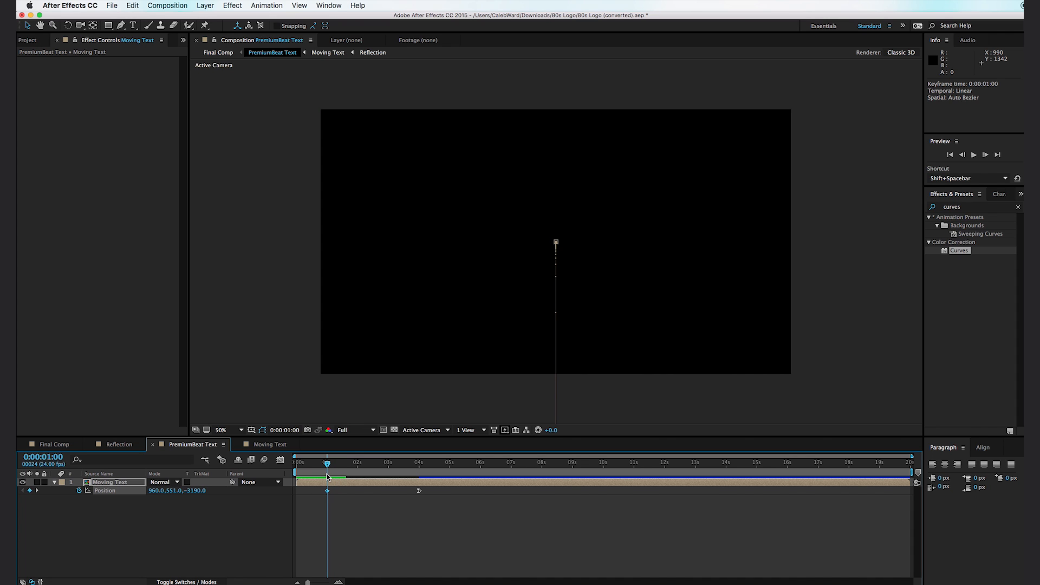
pyautogui.moveTo(171, 494); pyautogui.dragTo(162, 492)
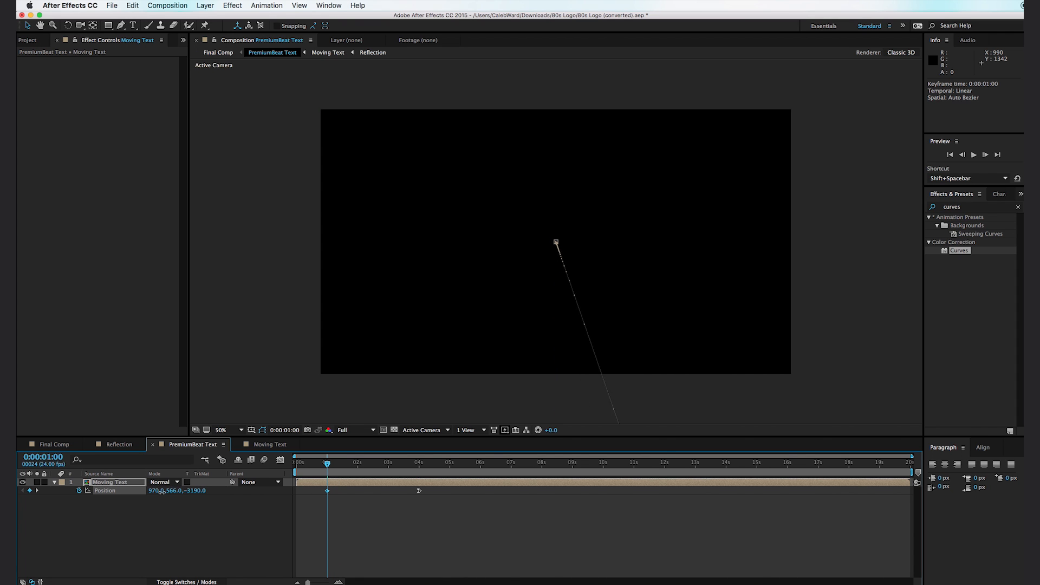
pyautogui.moveTo(336, 465); pyautogui.dragTo(406, 472)
# - In Final Comp, keyframe the Copyright 1983 layer's Opacity from 0% at 0:00:02:05 to 100% at 0:00:03:07 and preview the animation
pyautogui.click(55, 445)
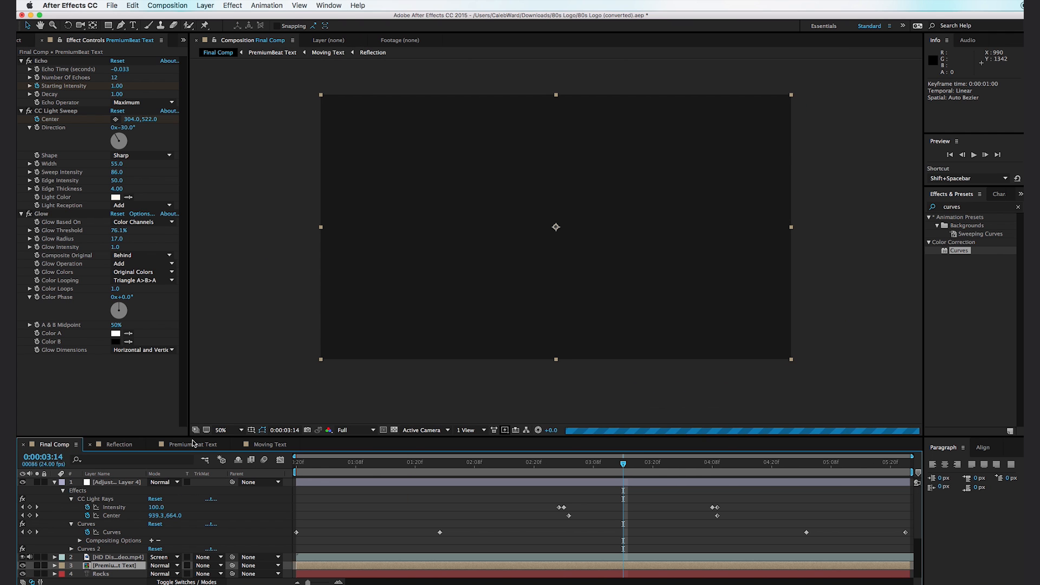
pyautogui.moveTo(355, 464)
pyautogui.mouseDown()
pyautogui.moveTo(336, 465)
pyautogui.moveTo(482, 469)
pyautogui.moveTo(465, 469)
pyautogui.mouseUp()
pyautogui.scroll(-3, 158, 508)
pyautogui.click(158, 508)
pyautogui.moveTo(447, 466)
pyautogui.mouseDown()
pyautogui.moveTo(336, 469)
pyautogui.moveTo(463, 473)
pyautogui.mouseUp()
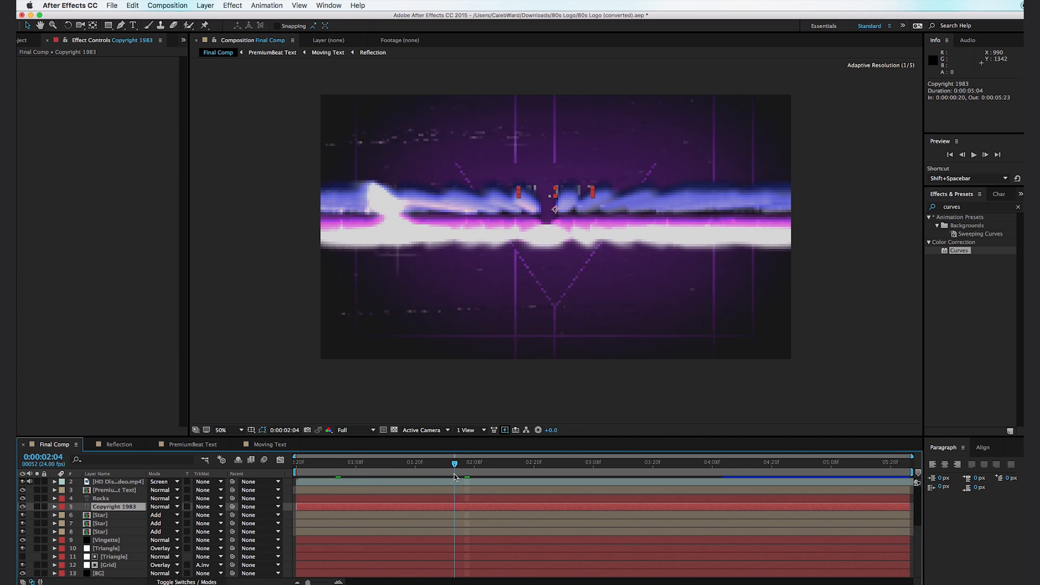
pyautogui.press('t')
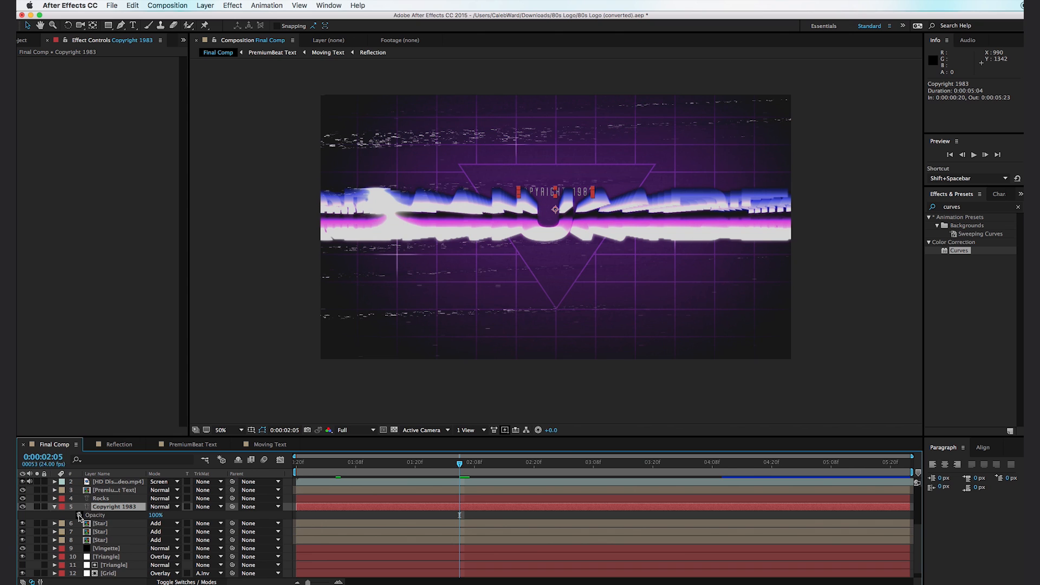
pyautogui.click(80, 515)
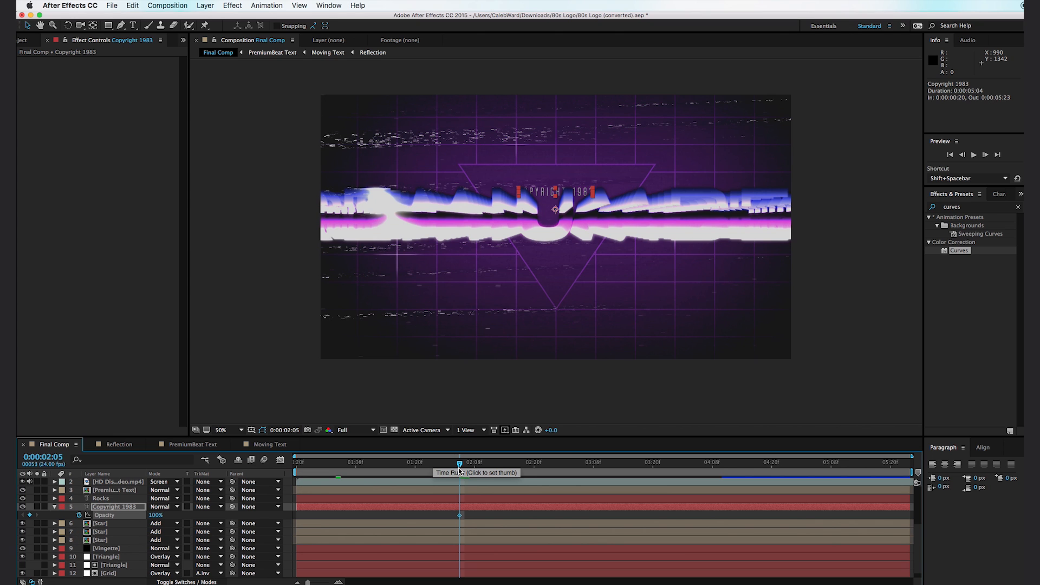
pyautogui.moveTo(460, 515); pyautogui.dragTo(589, 516)
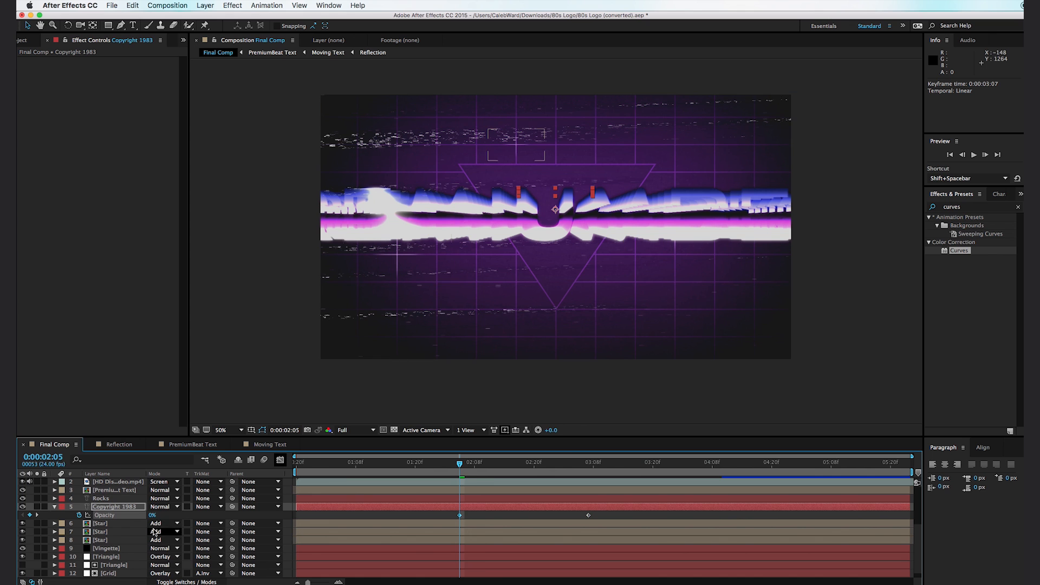
pyautogui.moveTo(463, 470); pyautogui.dragTo(852, 492)
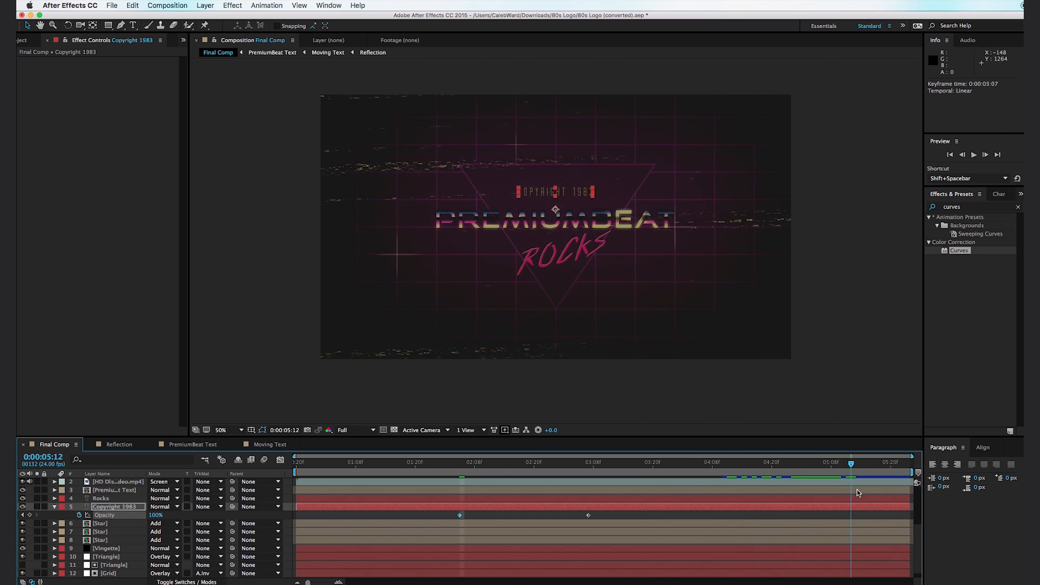
pyautogui.press('space')
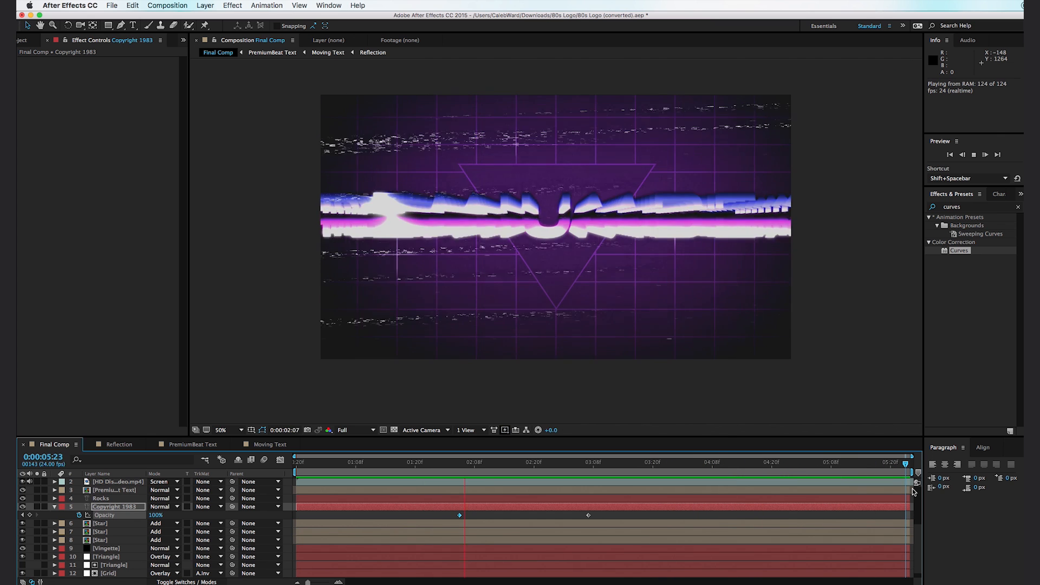